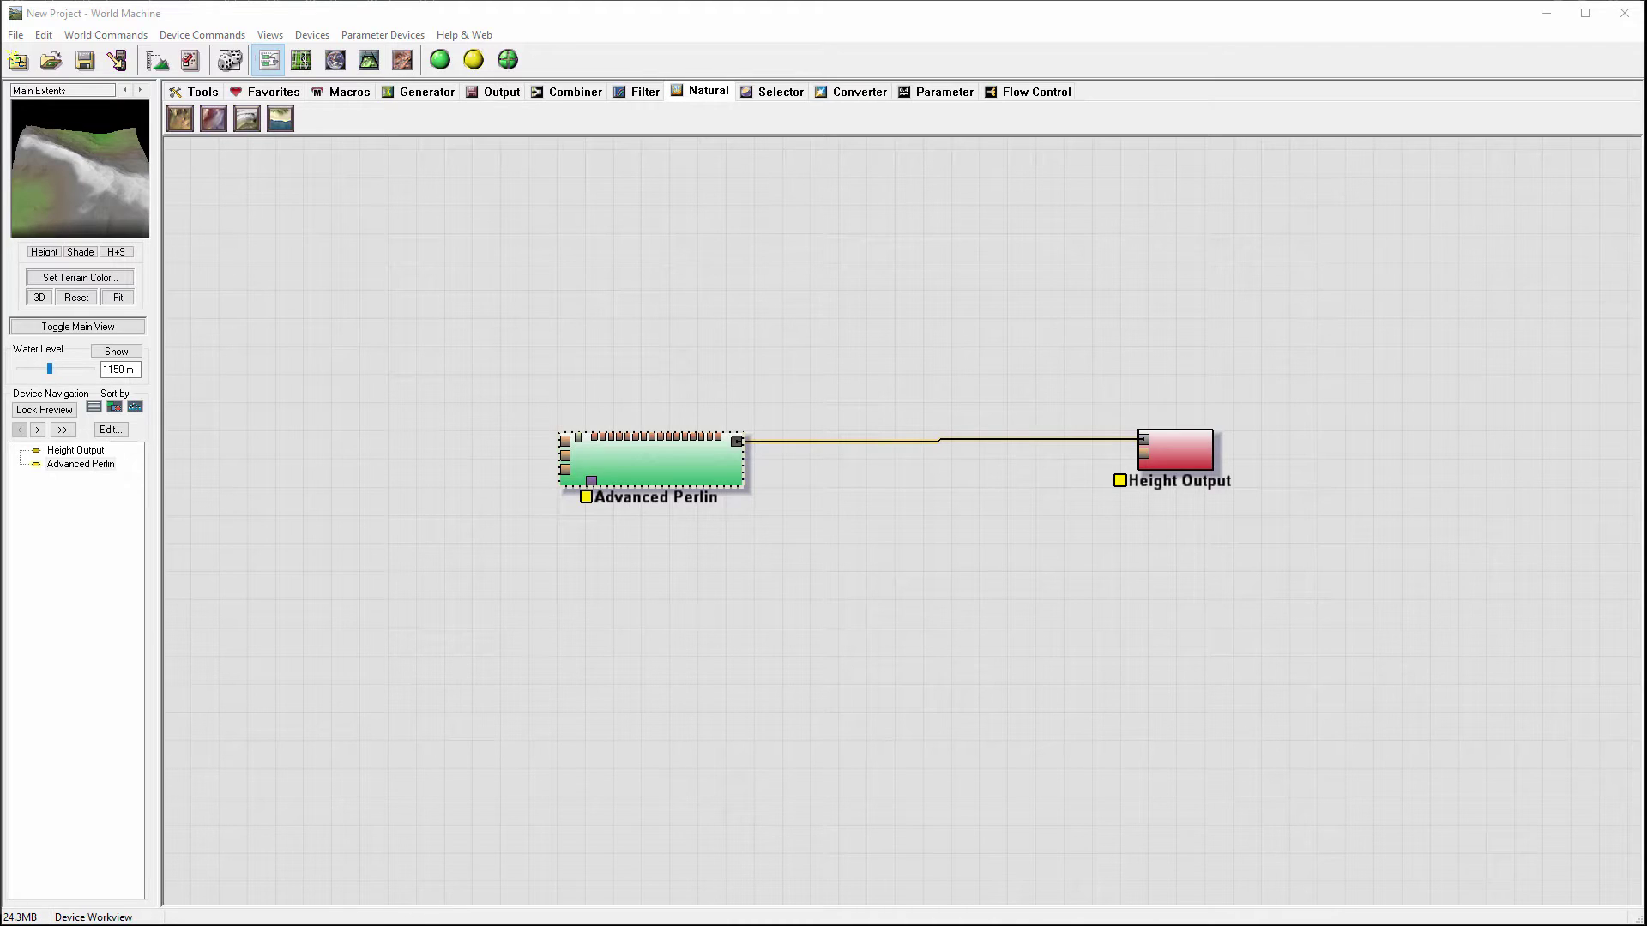
Switch to Photoshop and review the noise images in the open documents Untitled-1 to Untitled-4
key("alt+Tab")
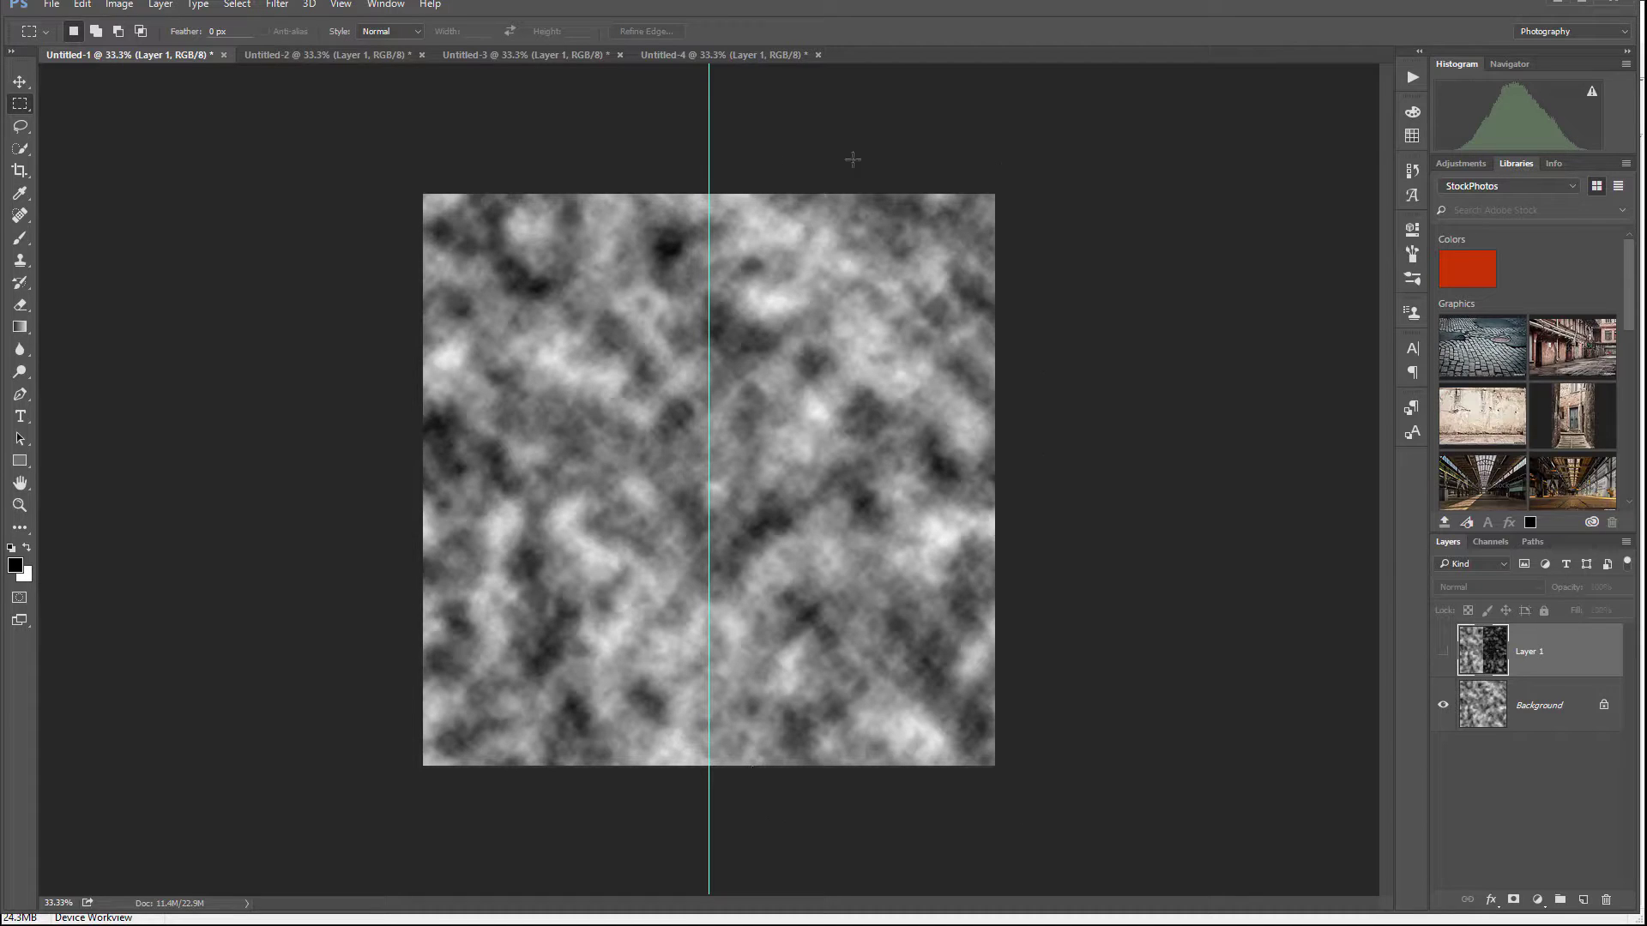
left_click(259, 57)
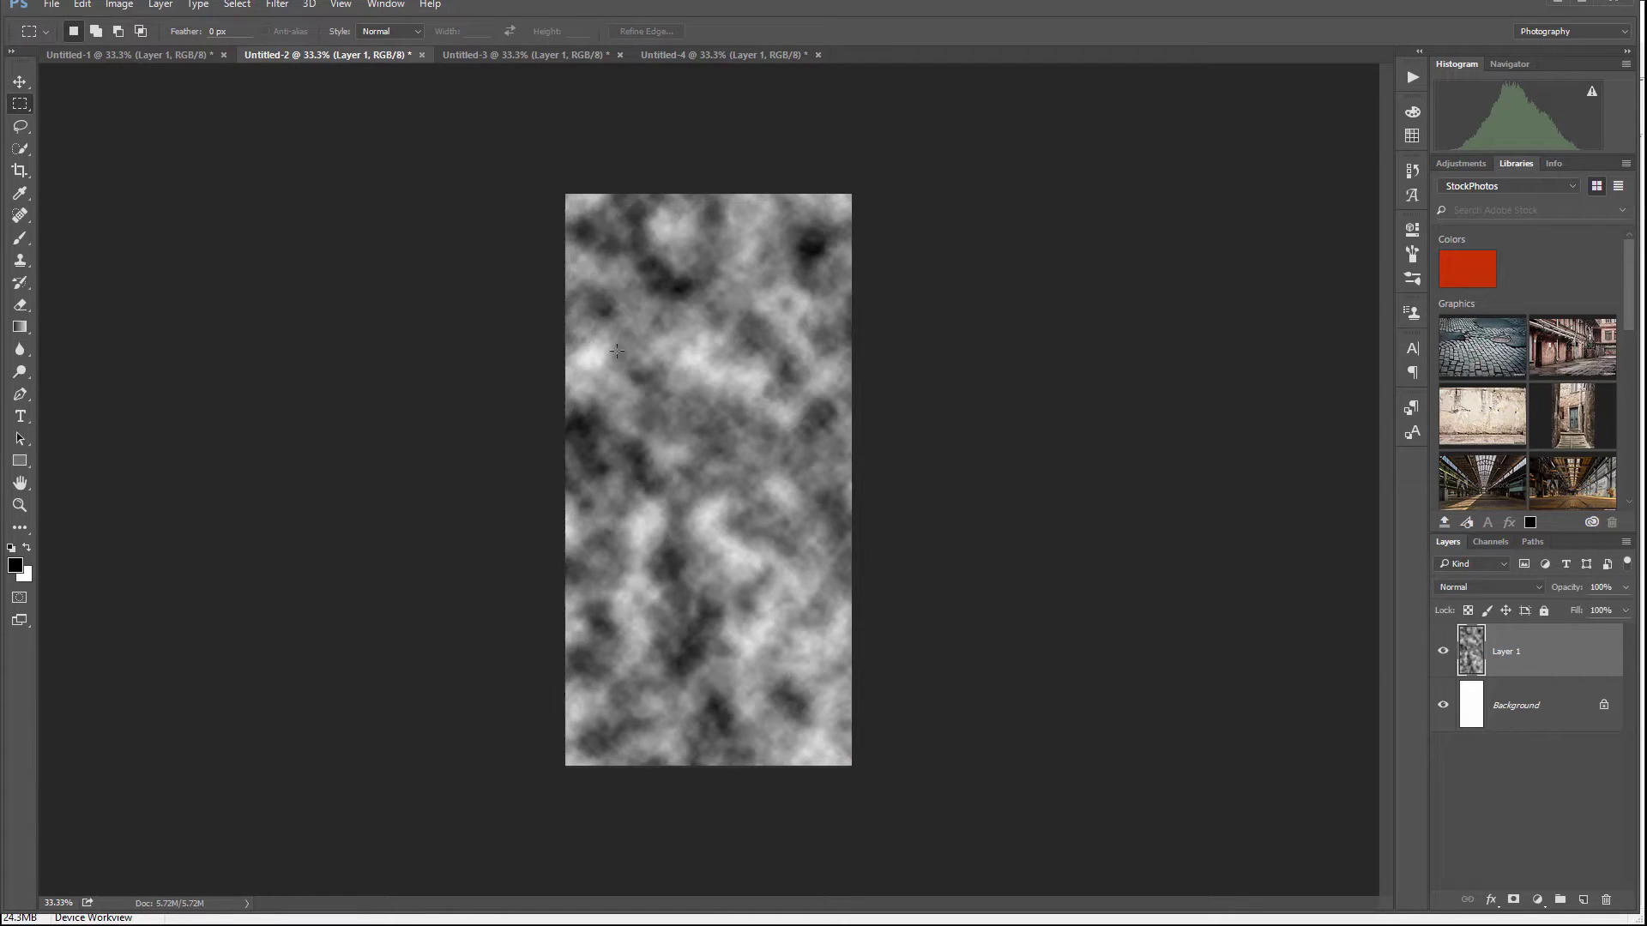
left_click(494, 56)
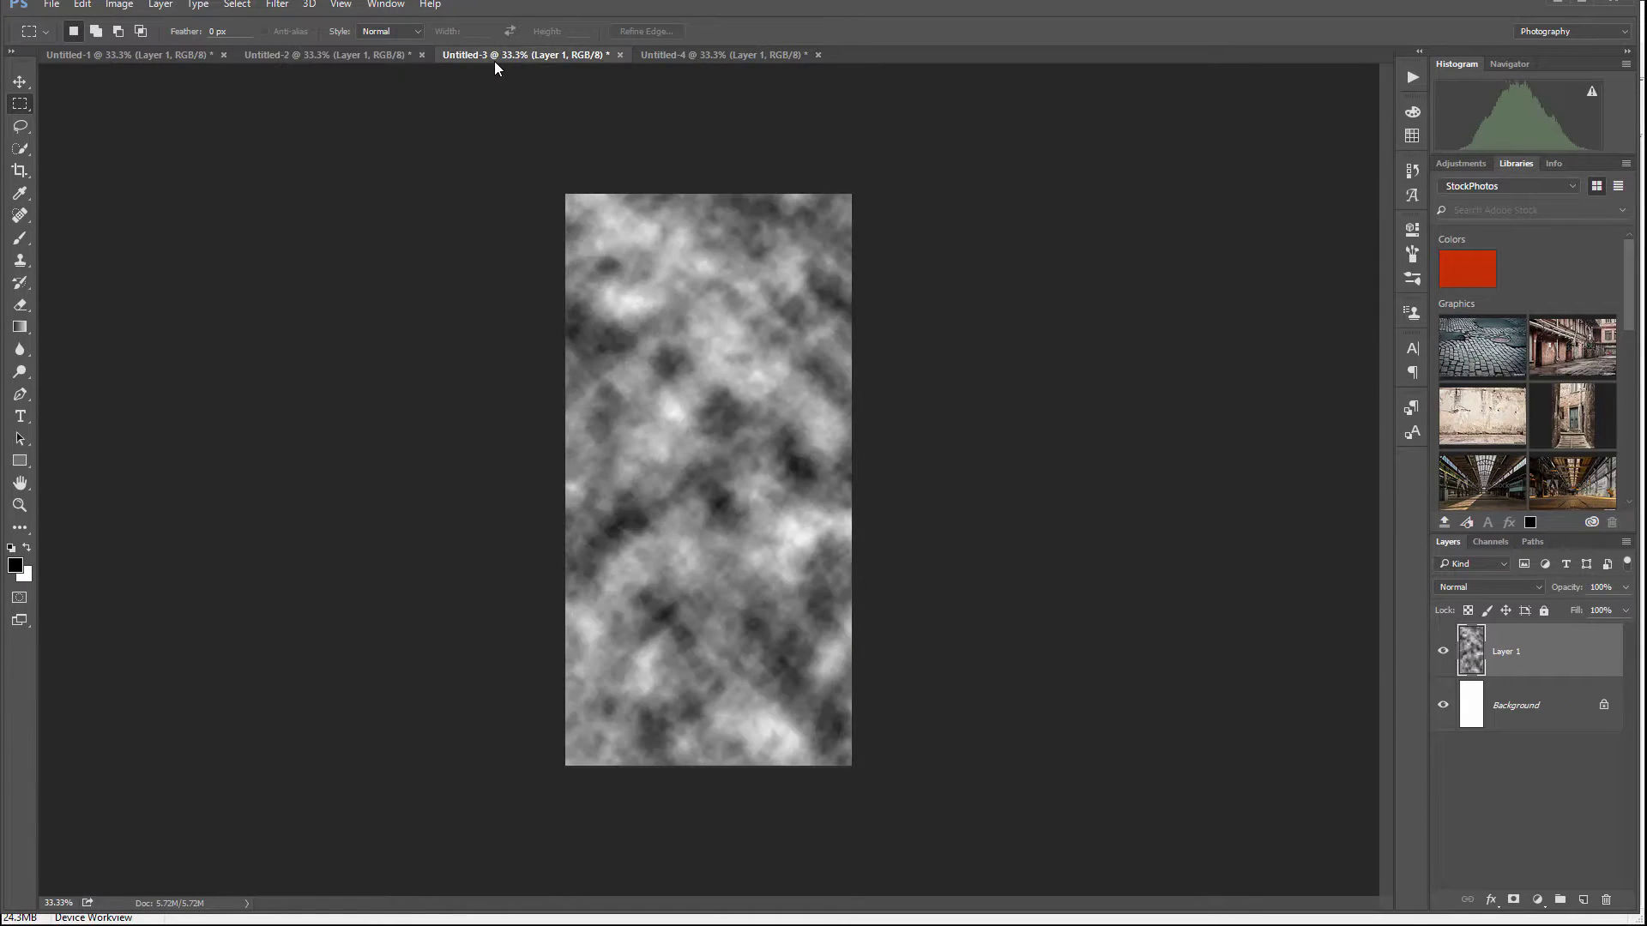
left_click(131, 55)
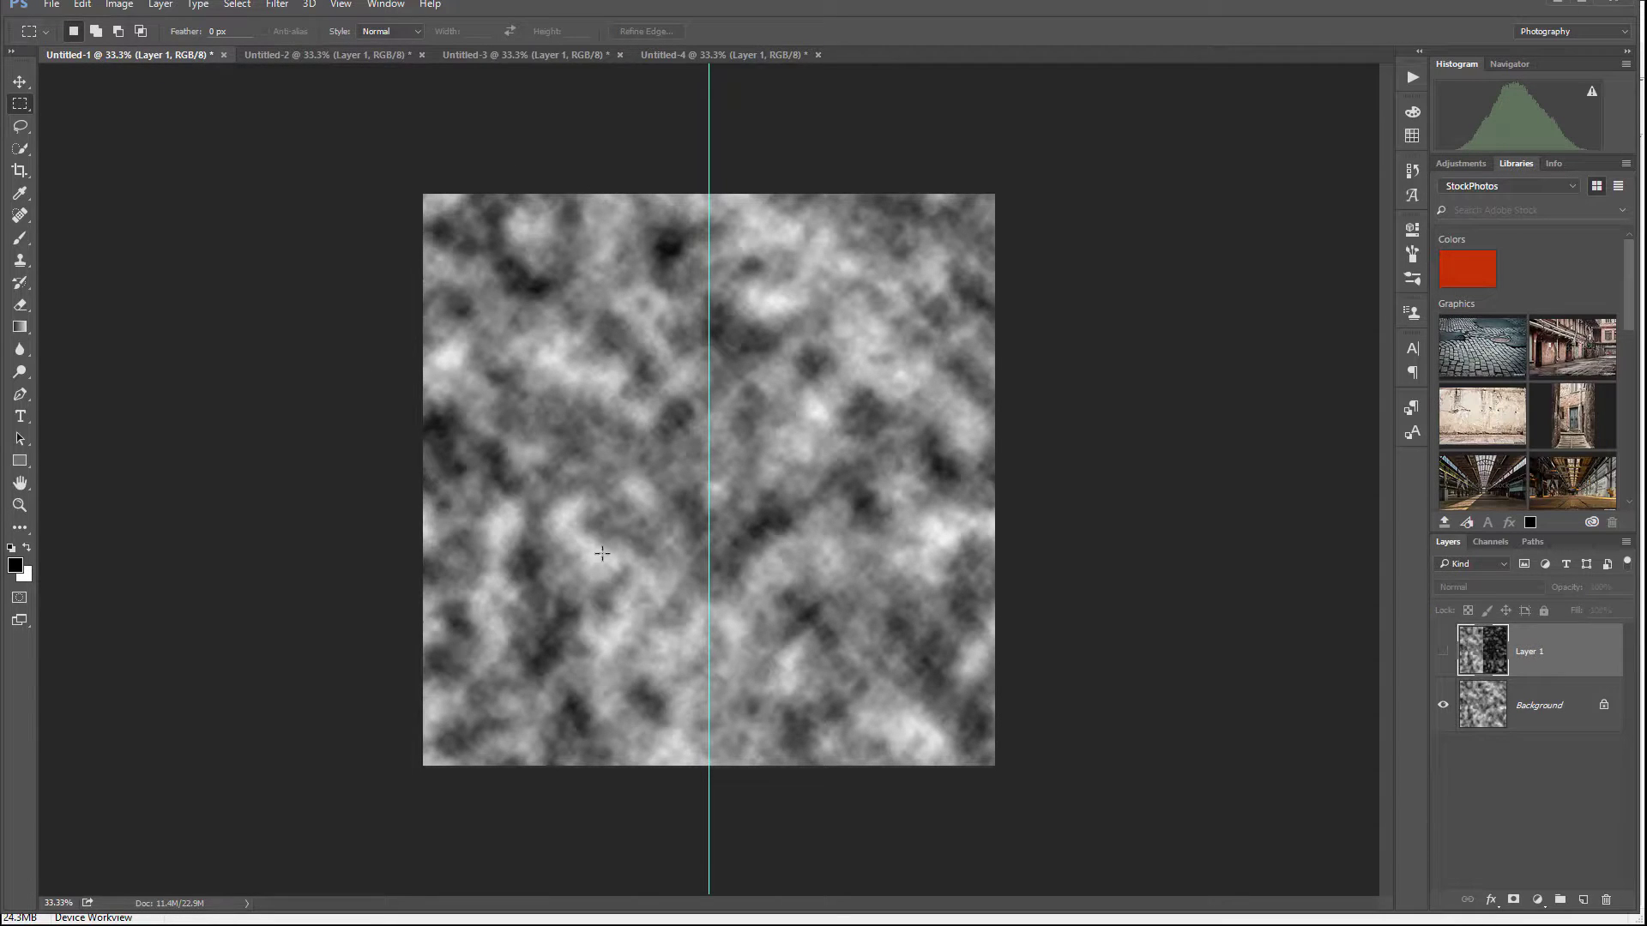
left_click(355, 56)
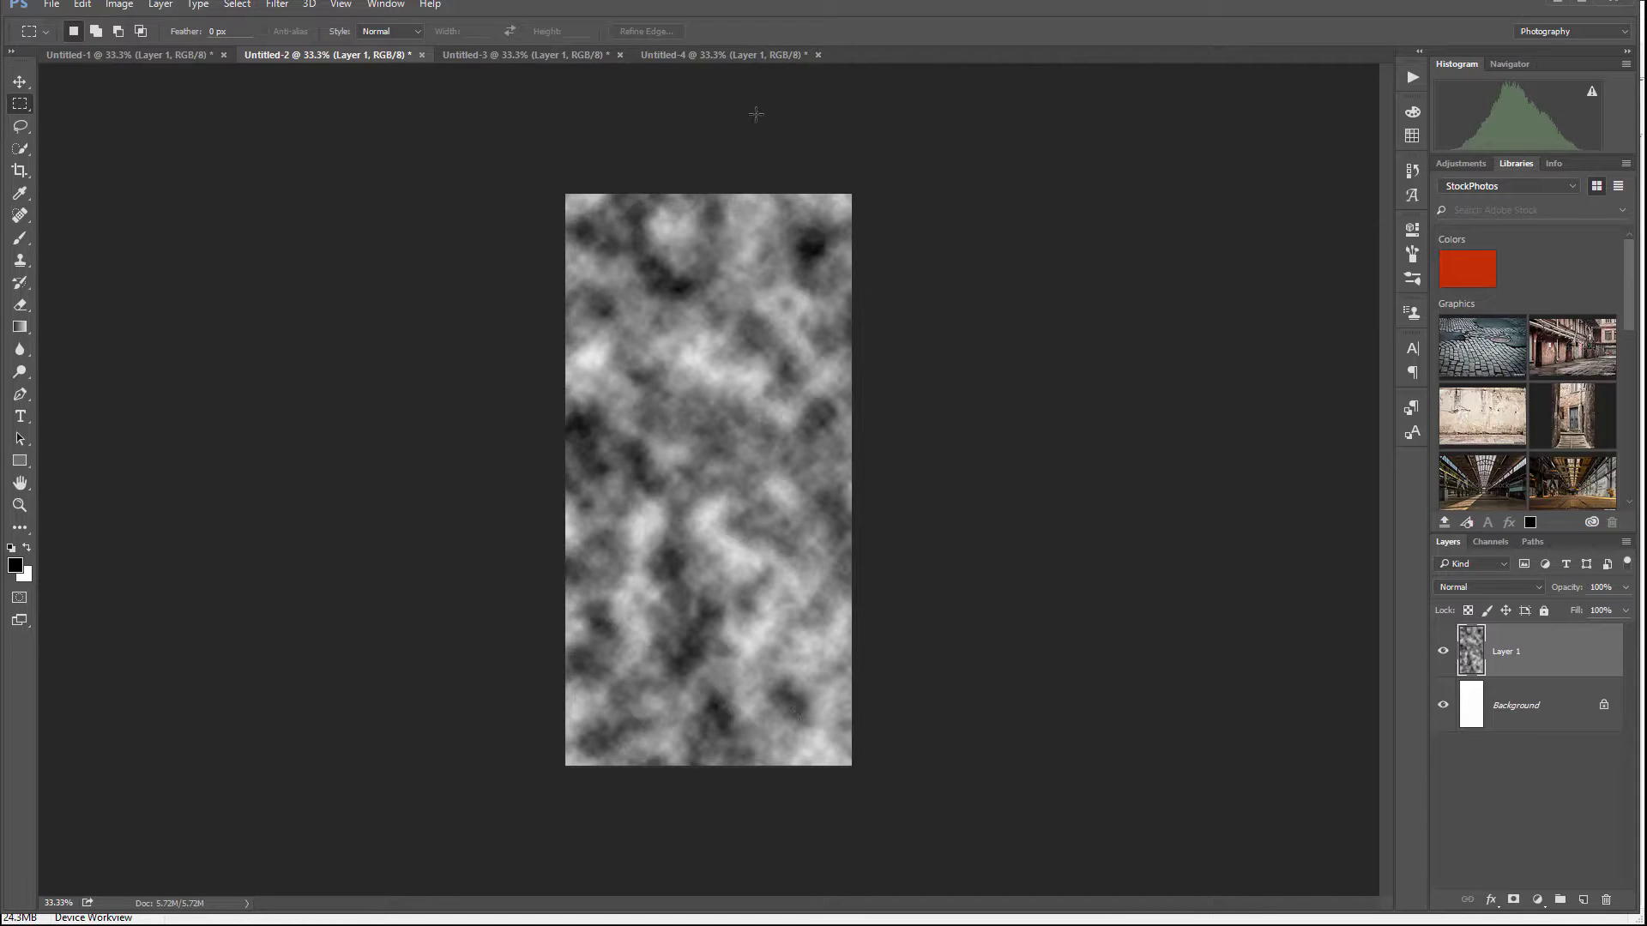
left_click(712, 54)
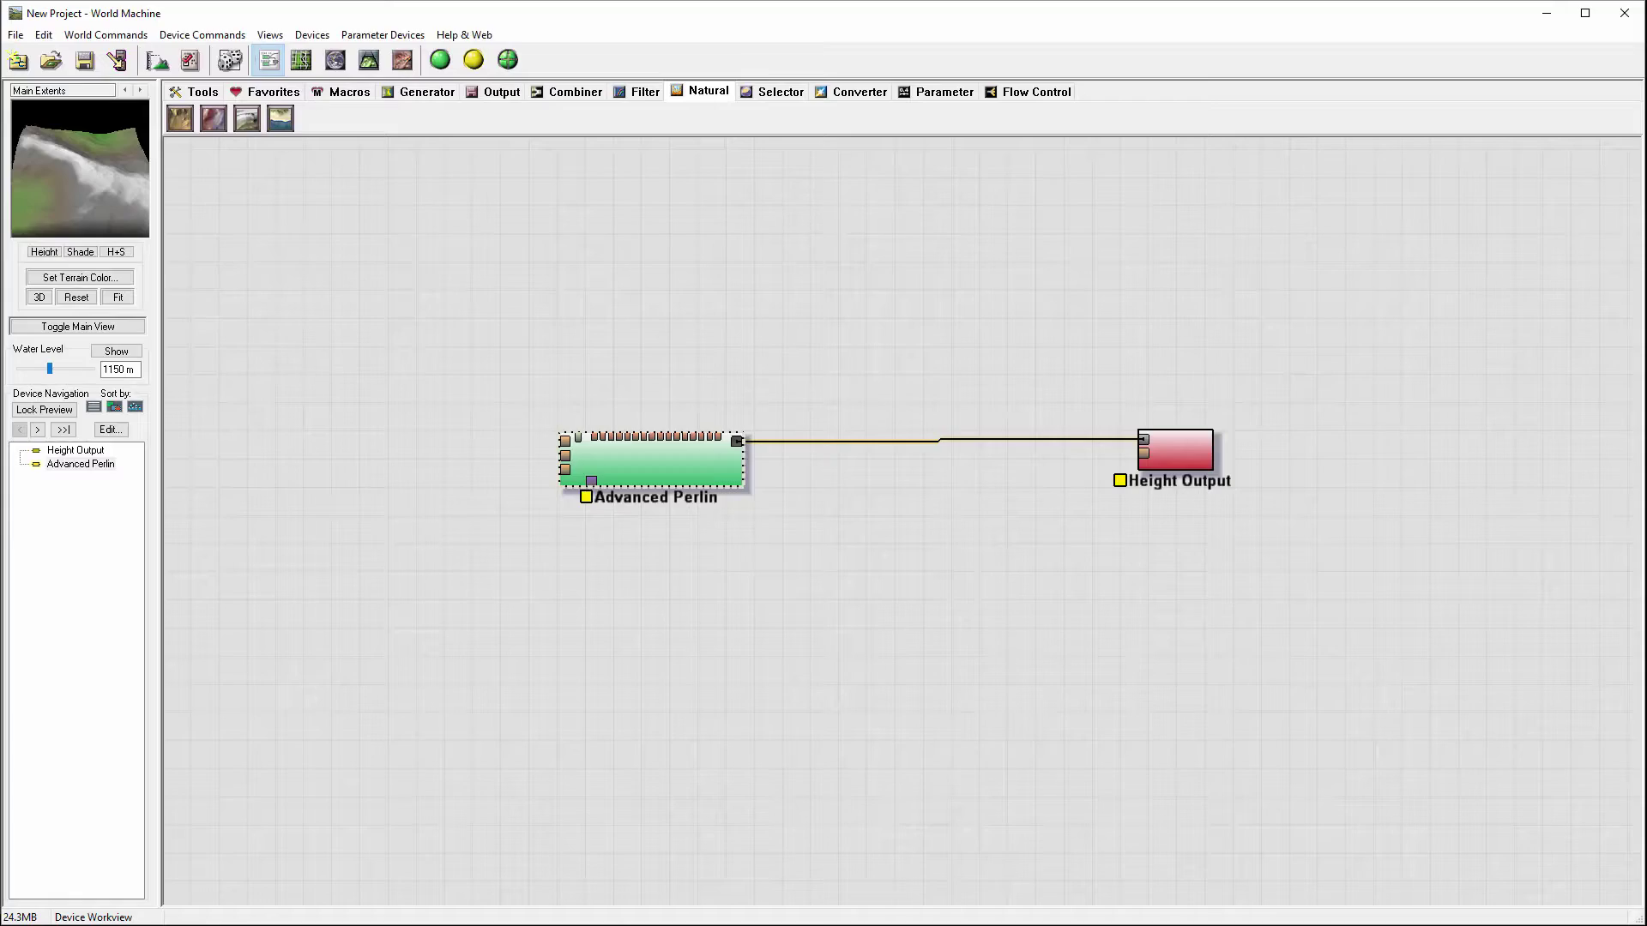
Move the Advanced Perlin device closer to Height Output and align Height Output with its connection
left_click_drag(666, 472, 798, 459)
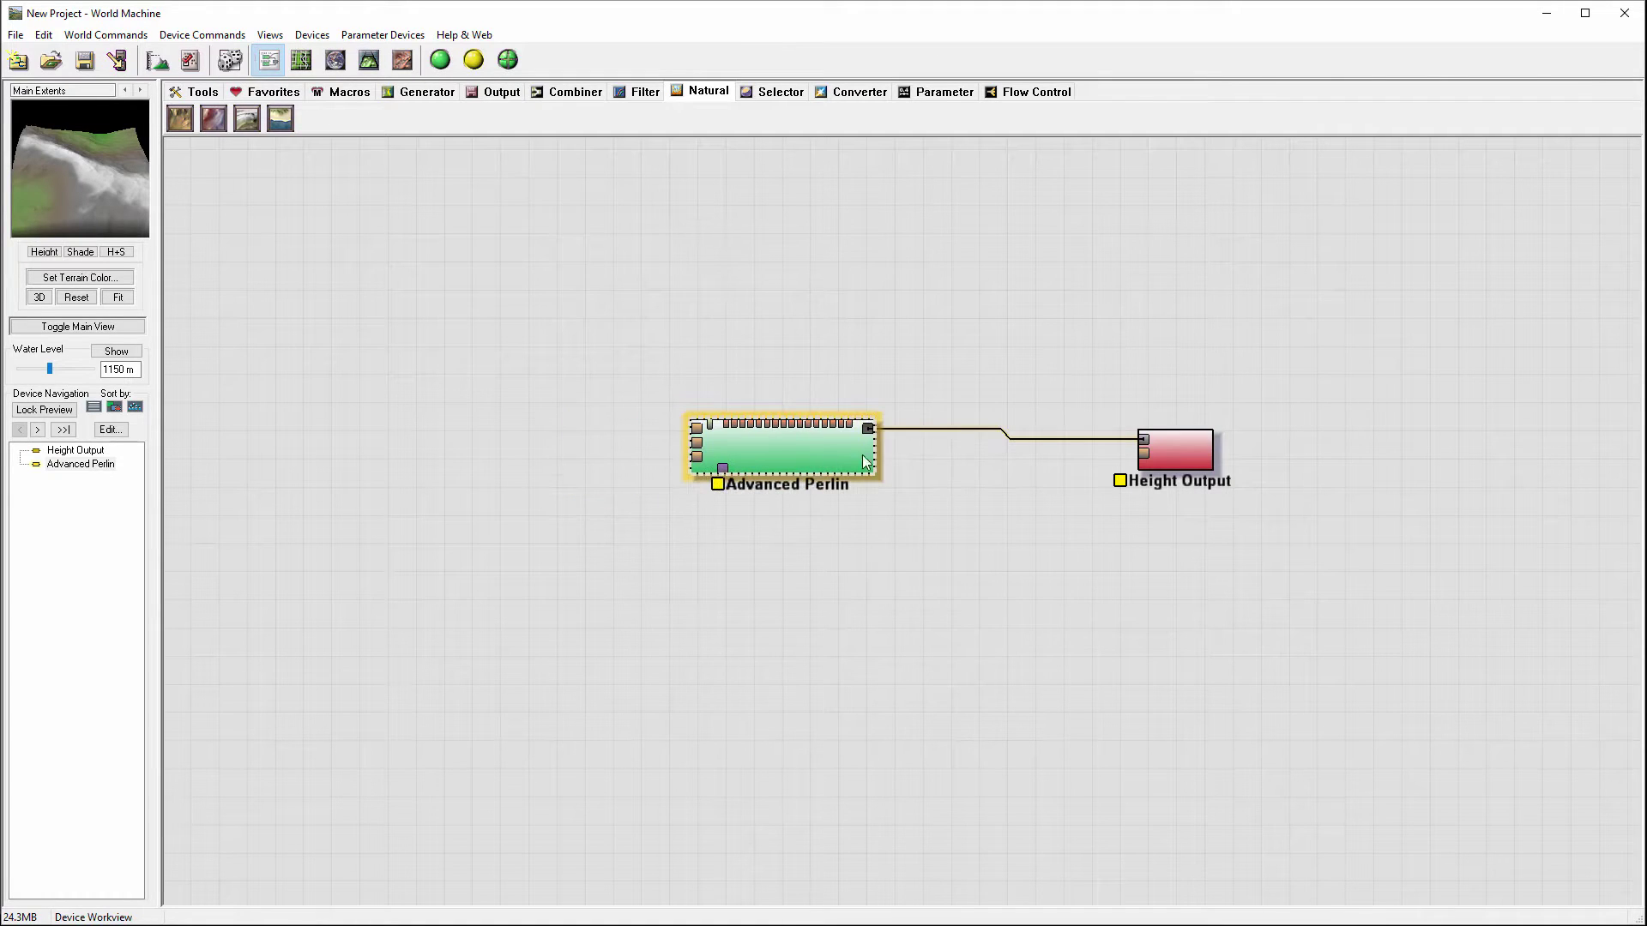
left_click_drag(1189, 446, 1180, 443)
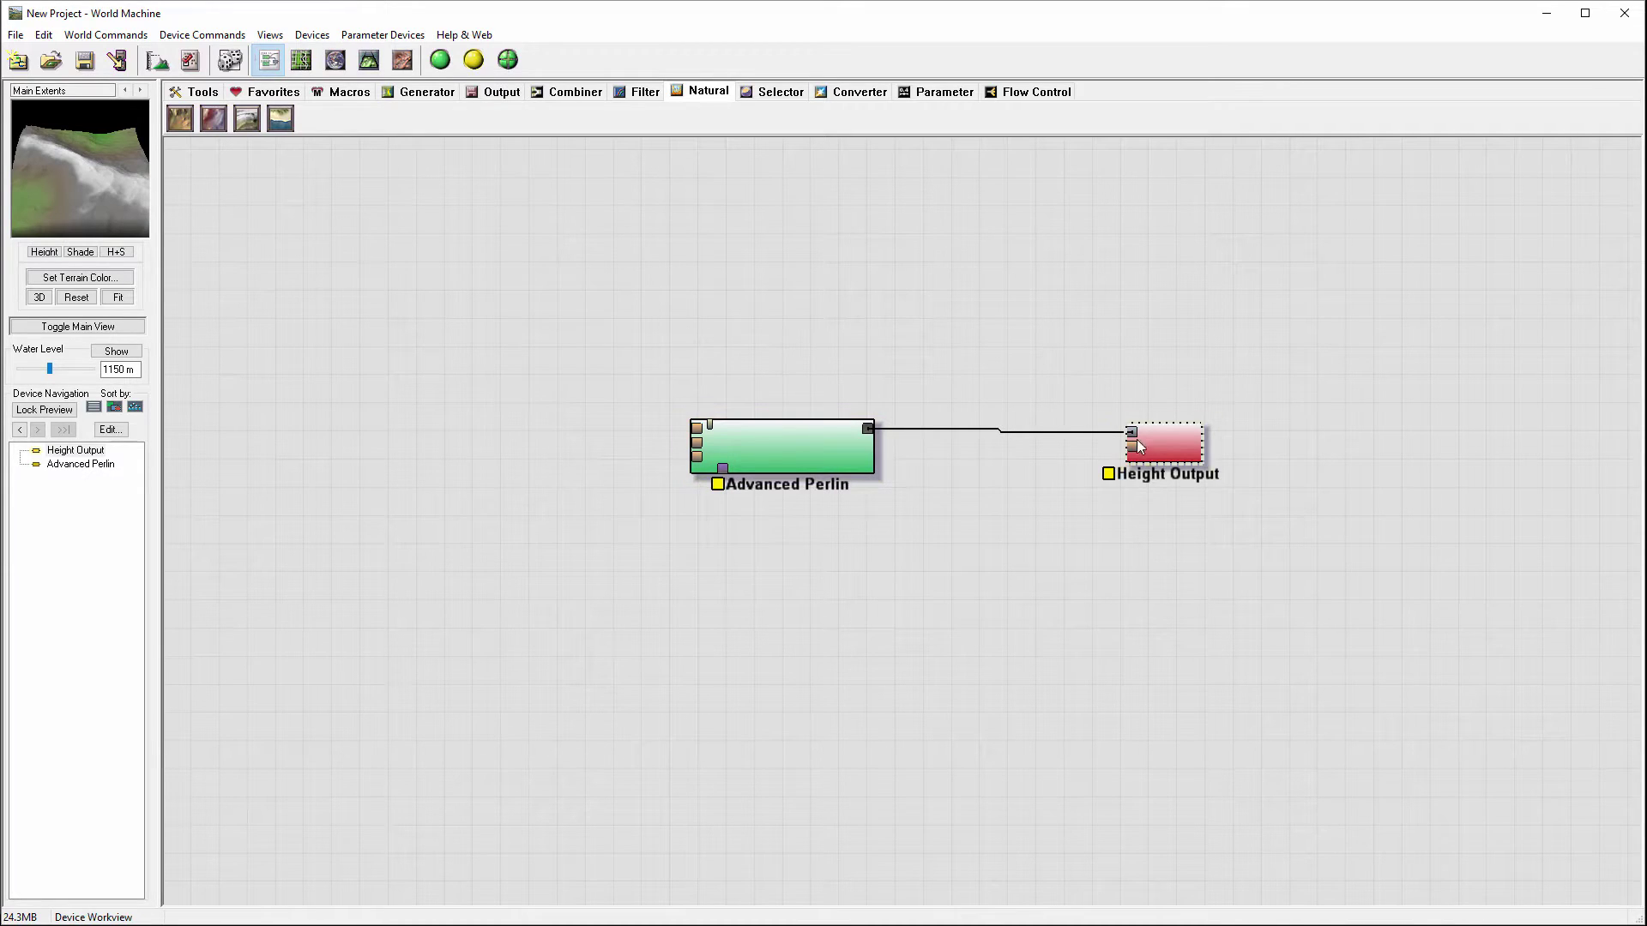
left_click_drag(1137, 444, 1155, 445)
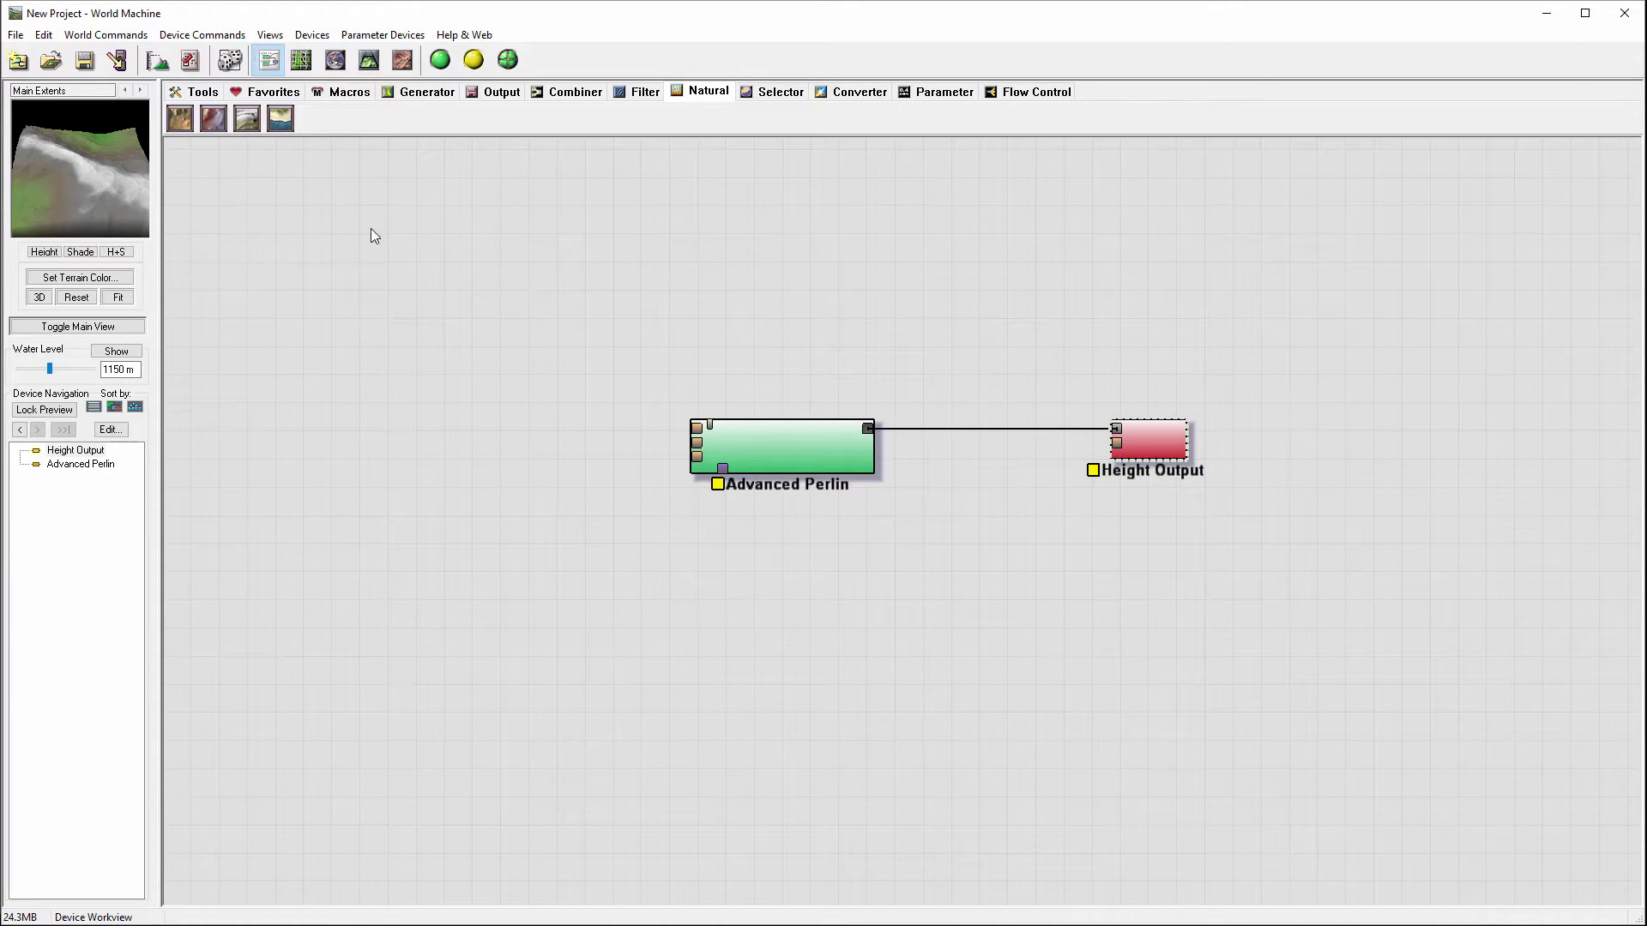
Place three File Input generator devices in a vertical column beside the Advanced Perlin device
left_click(427, 92)
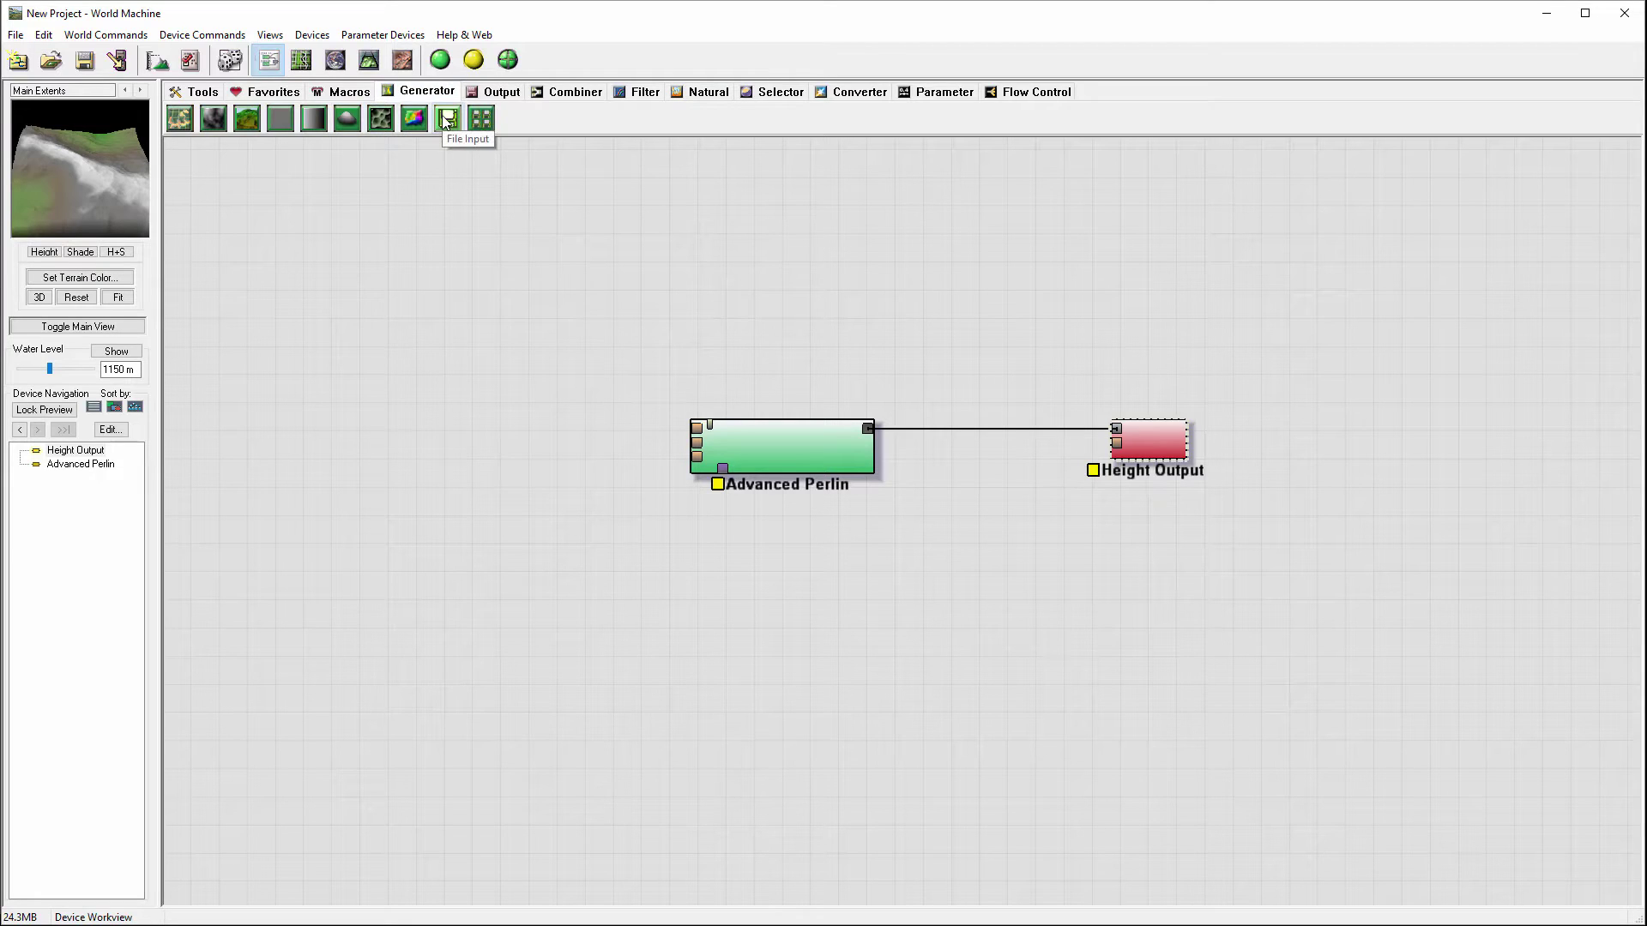
left_click(446, 120)
left_click(435, 256)
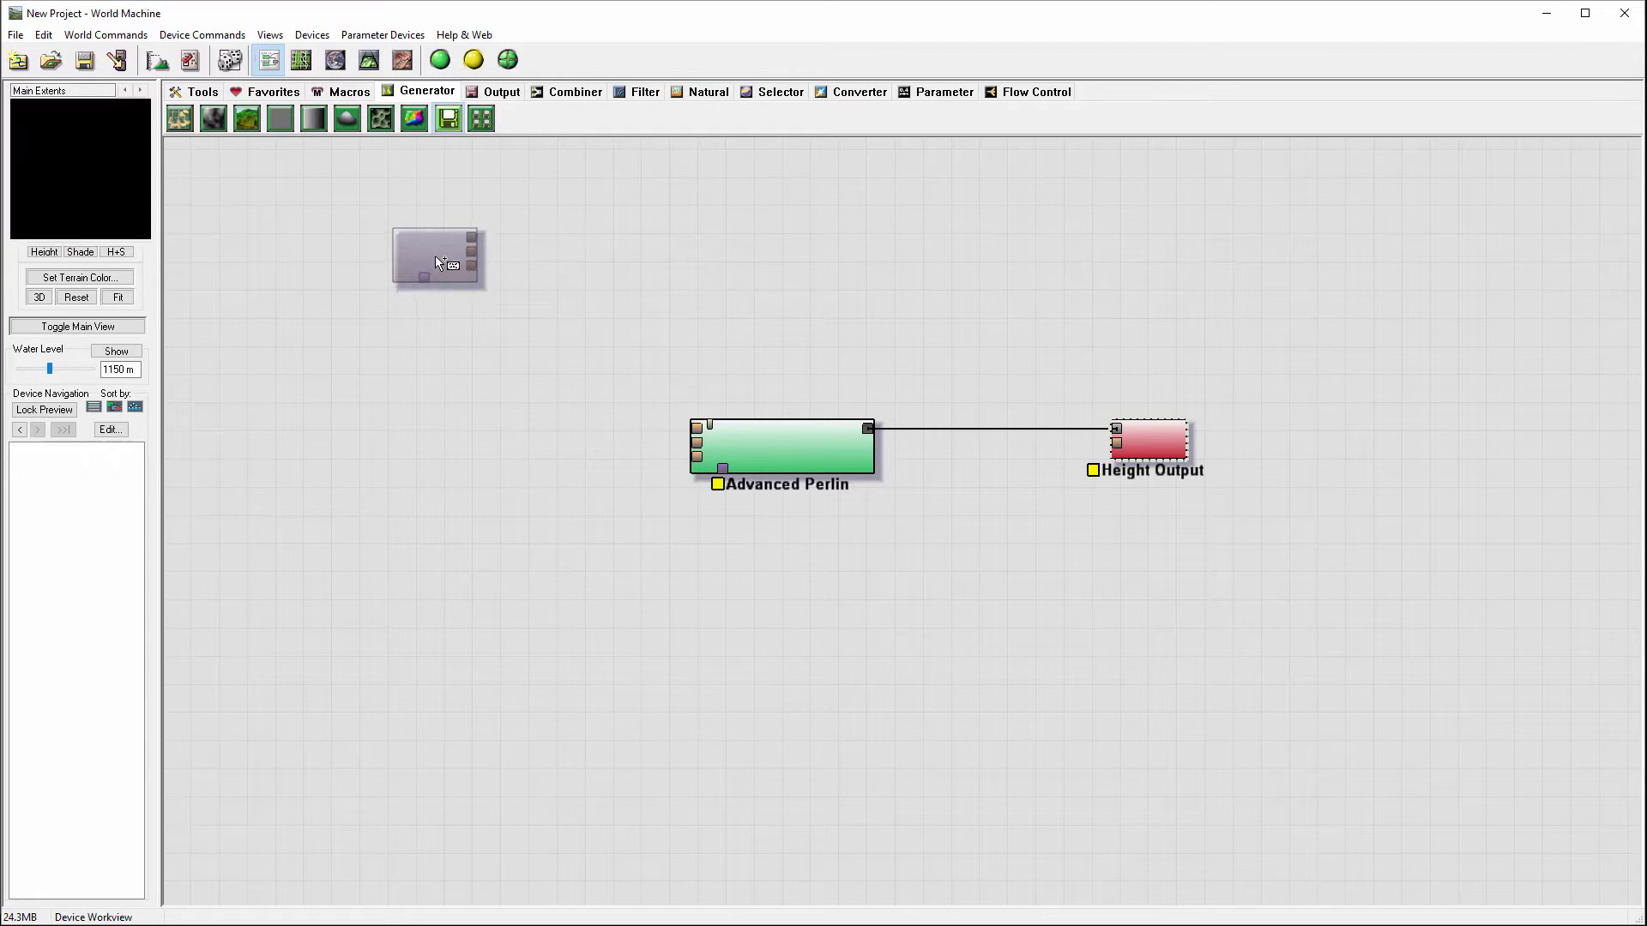
left_click(434, 361)
left_click(434, 475)
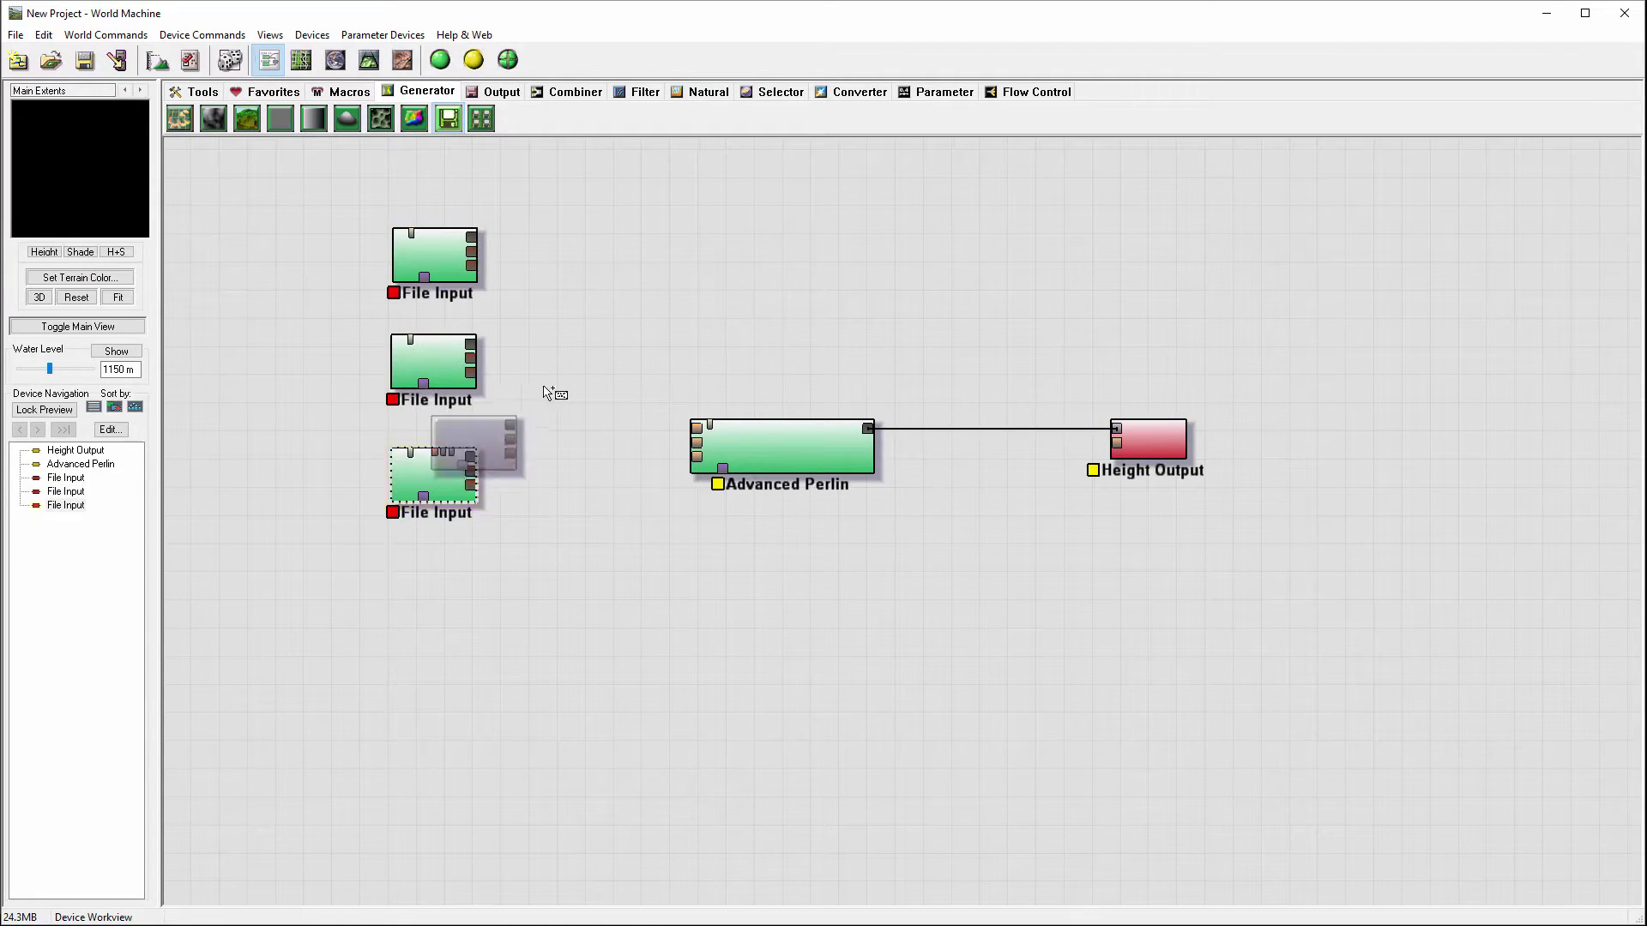
left_click(454, 483)
Load right.tif into the lowest File Input device and name the device Right
double_click(451, 480)
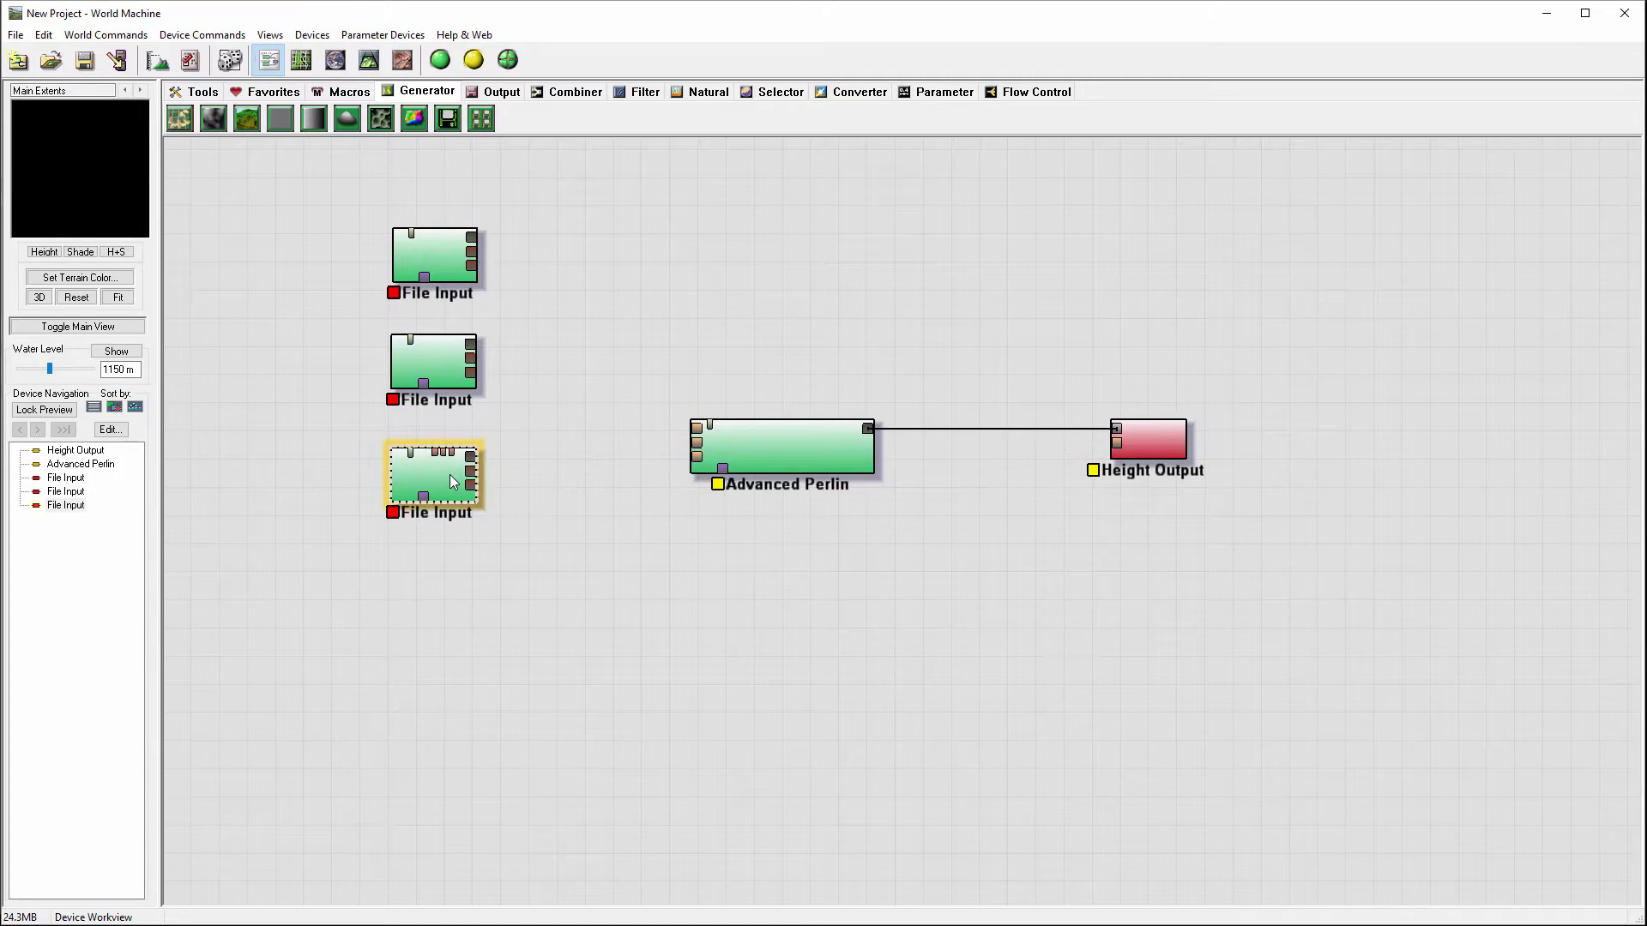
left_click(665, 394)
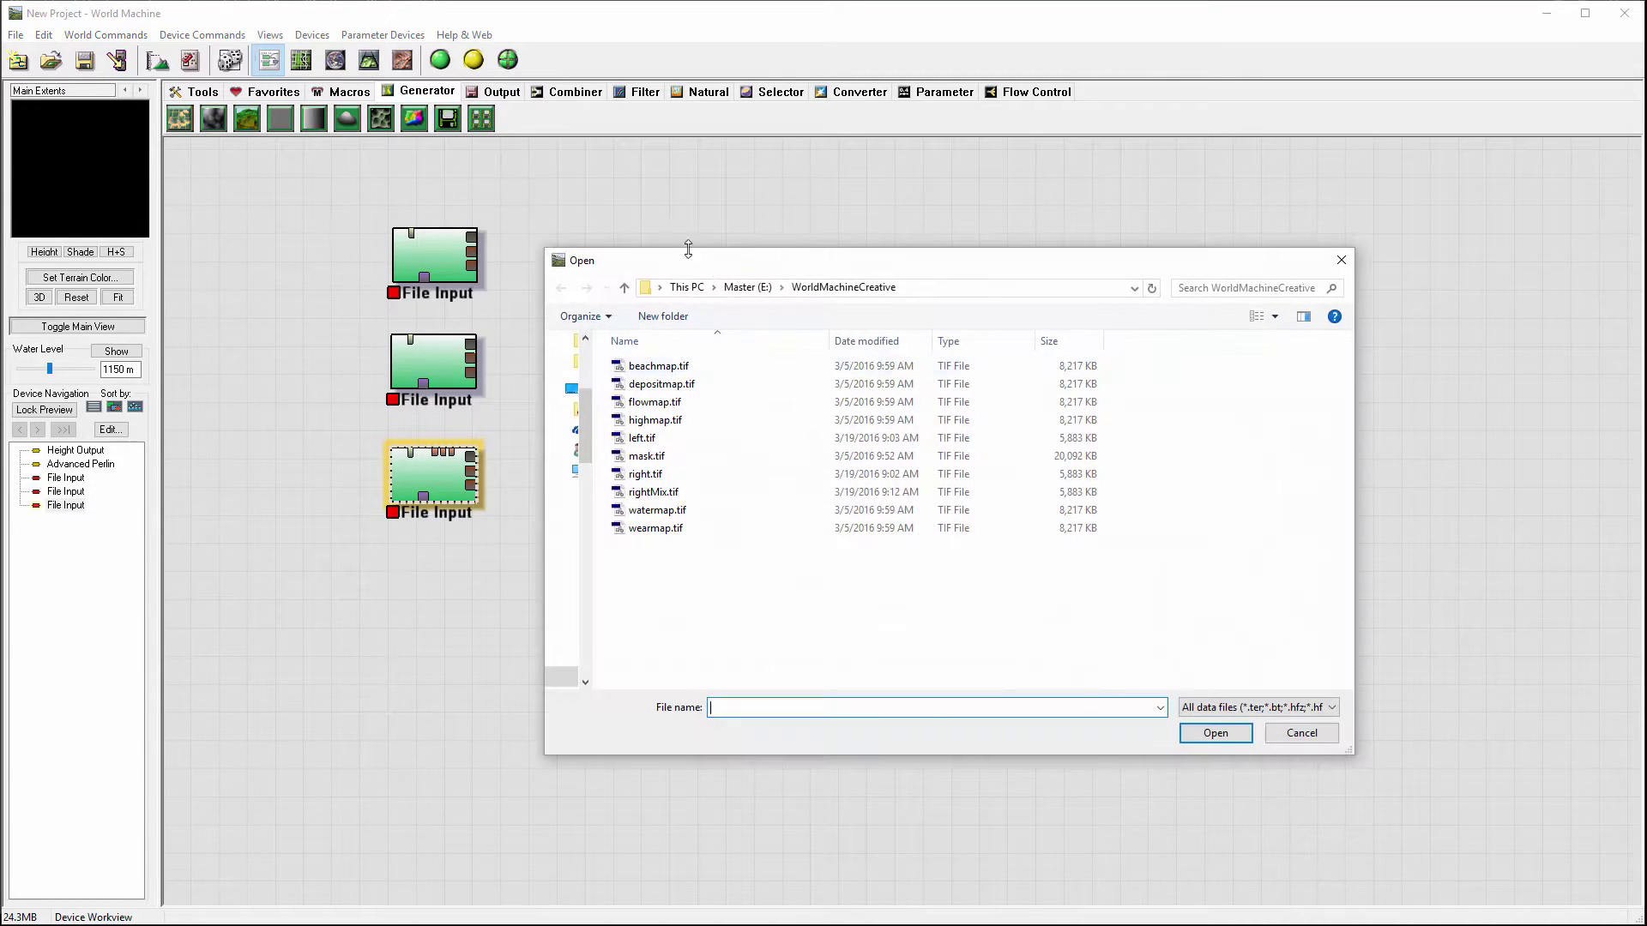
left_click(656, 476)
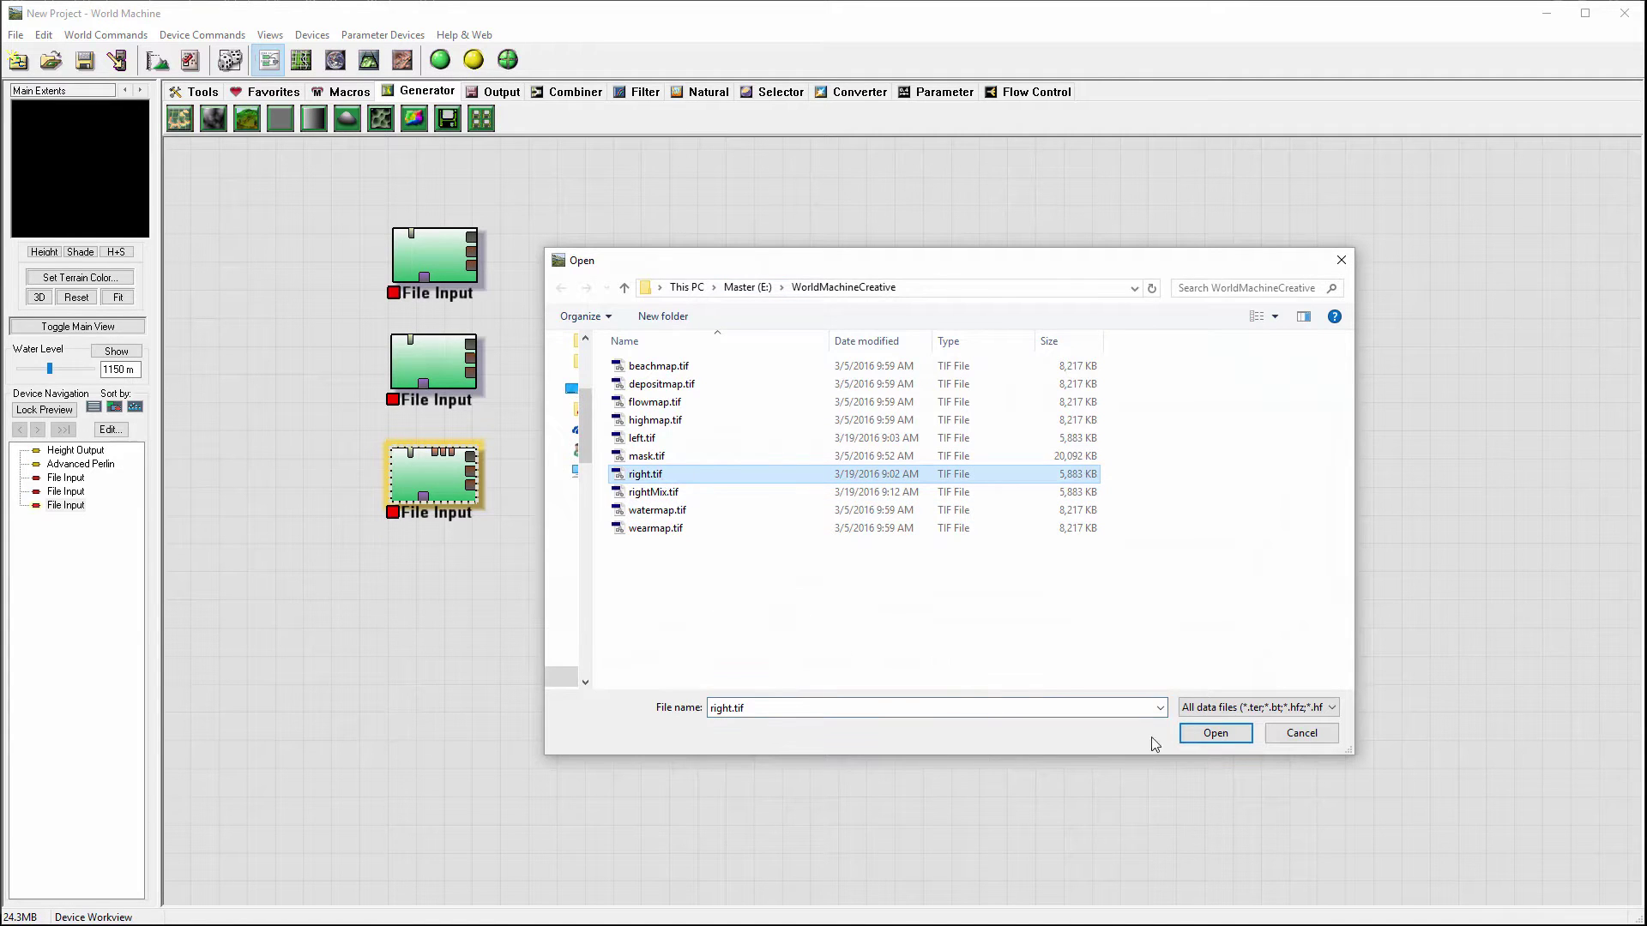
left_click(1209, 735)
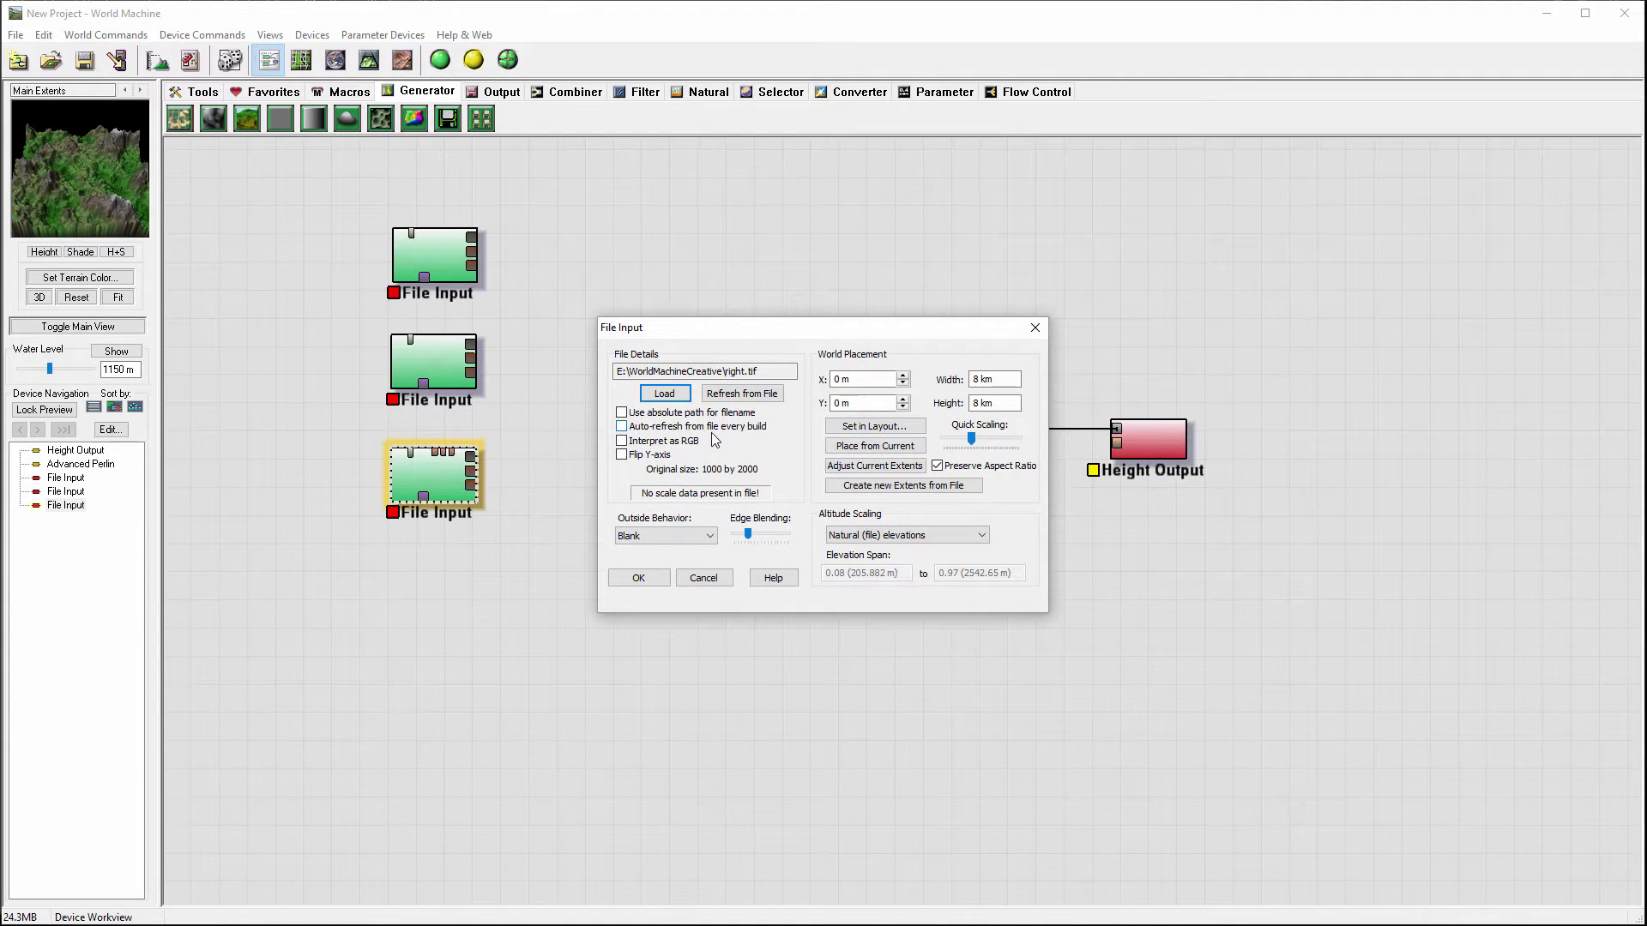
left_click(638, 577)
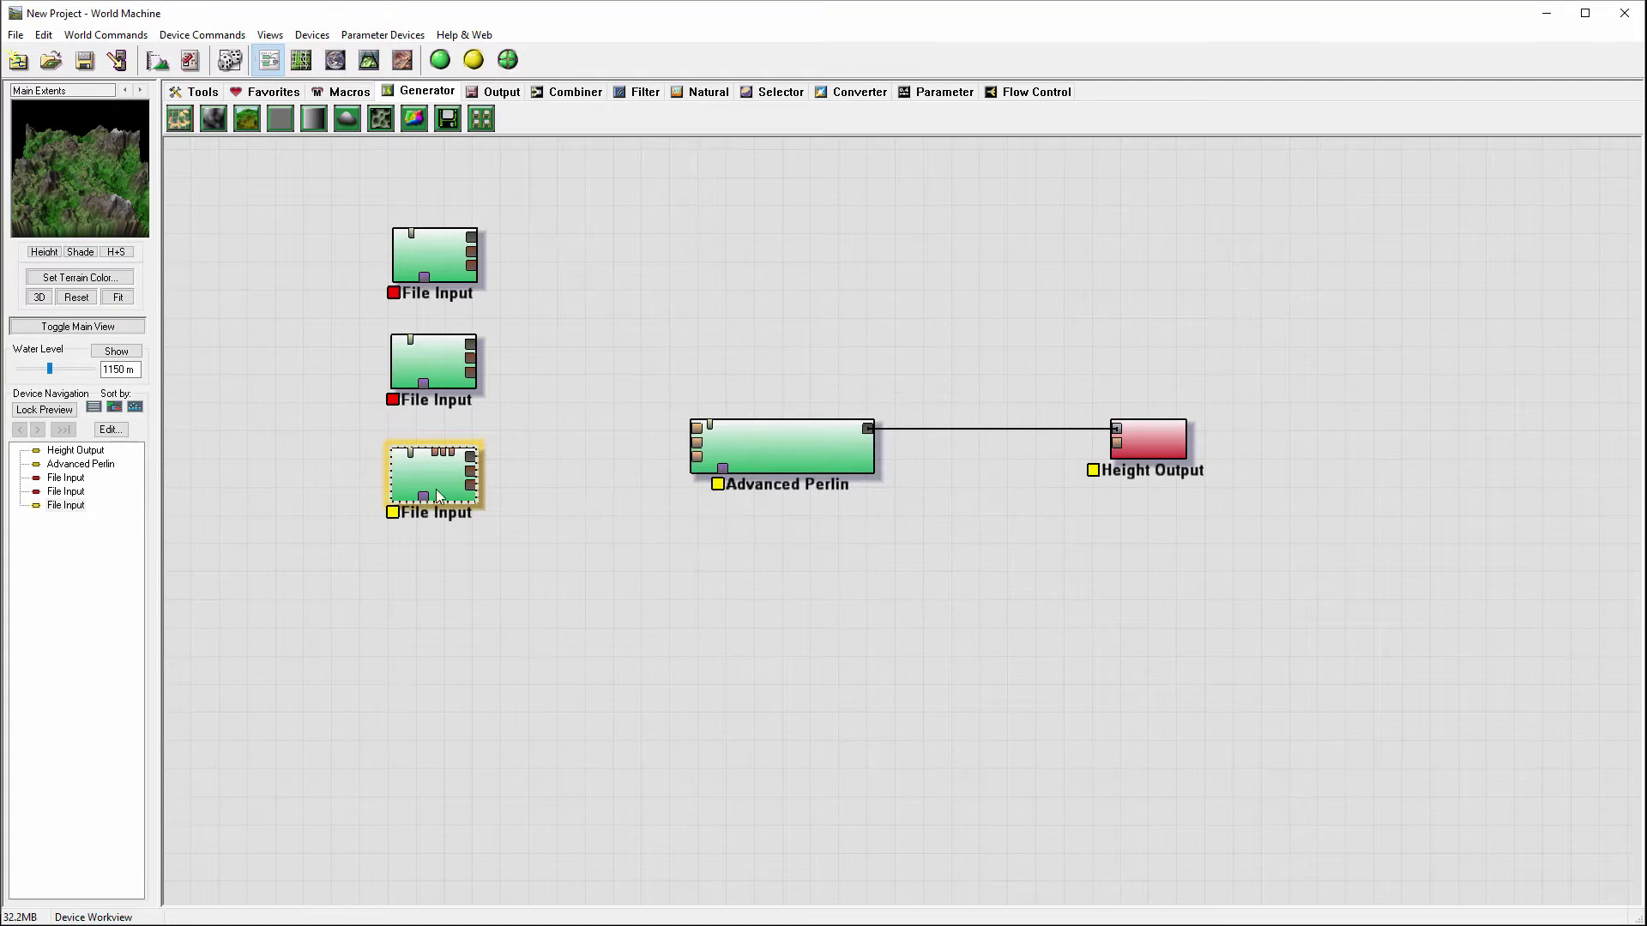
right_click(447, 477)
left_click(565, 568)
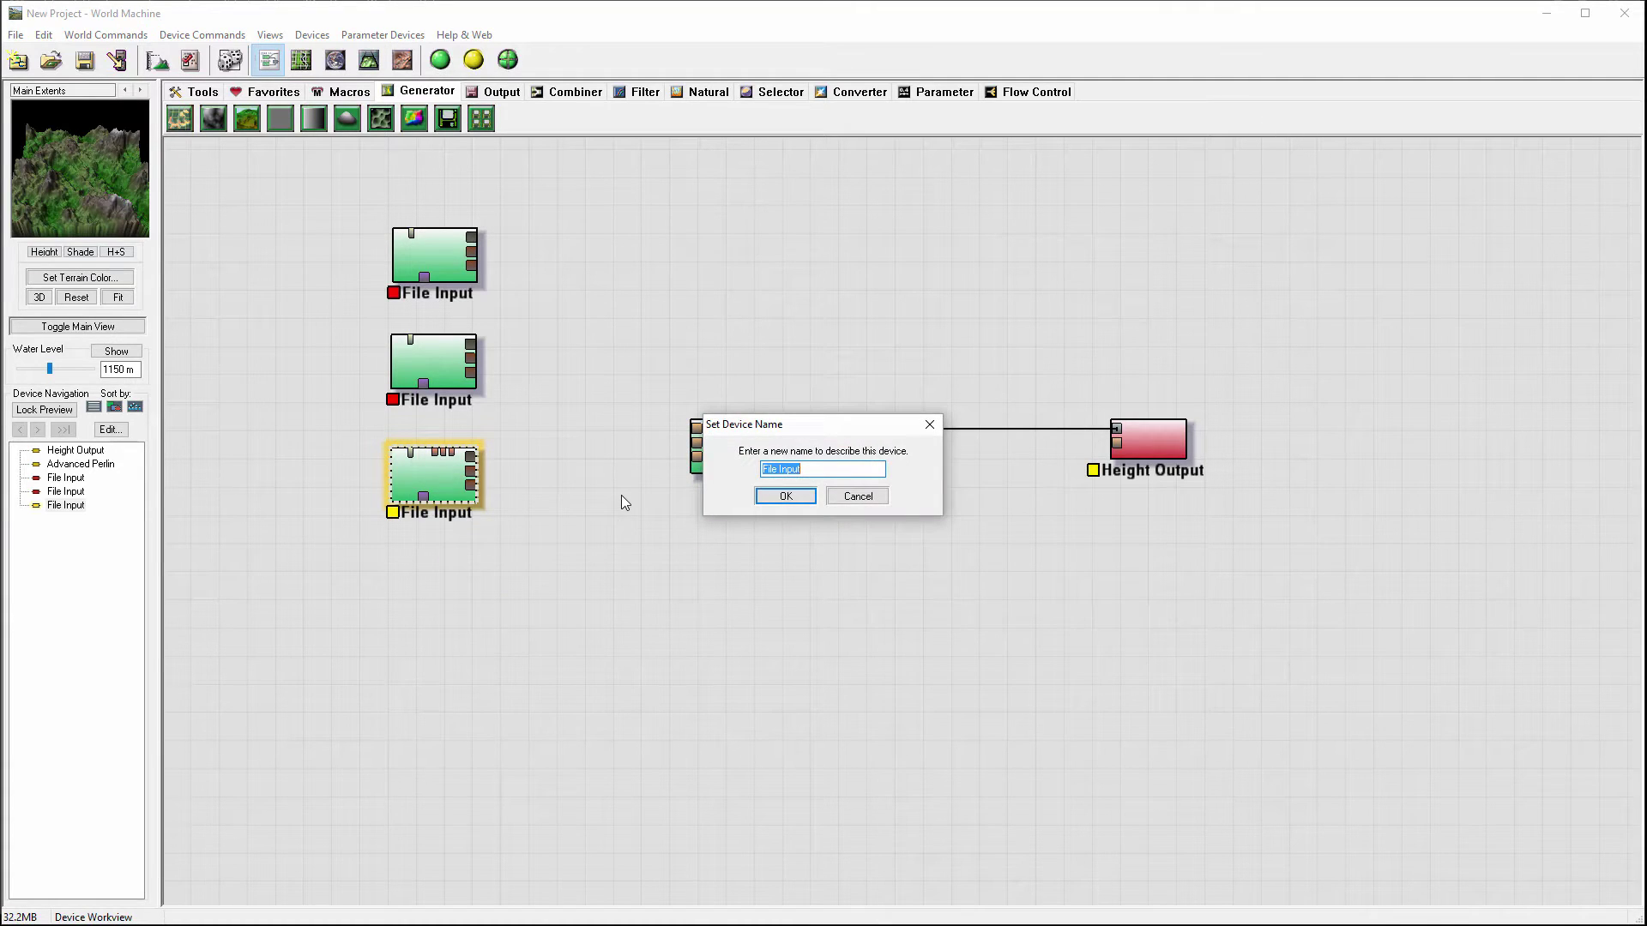
type("Right")
key("Return")
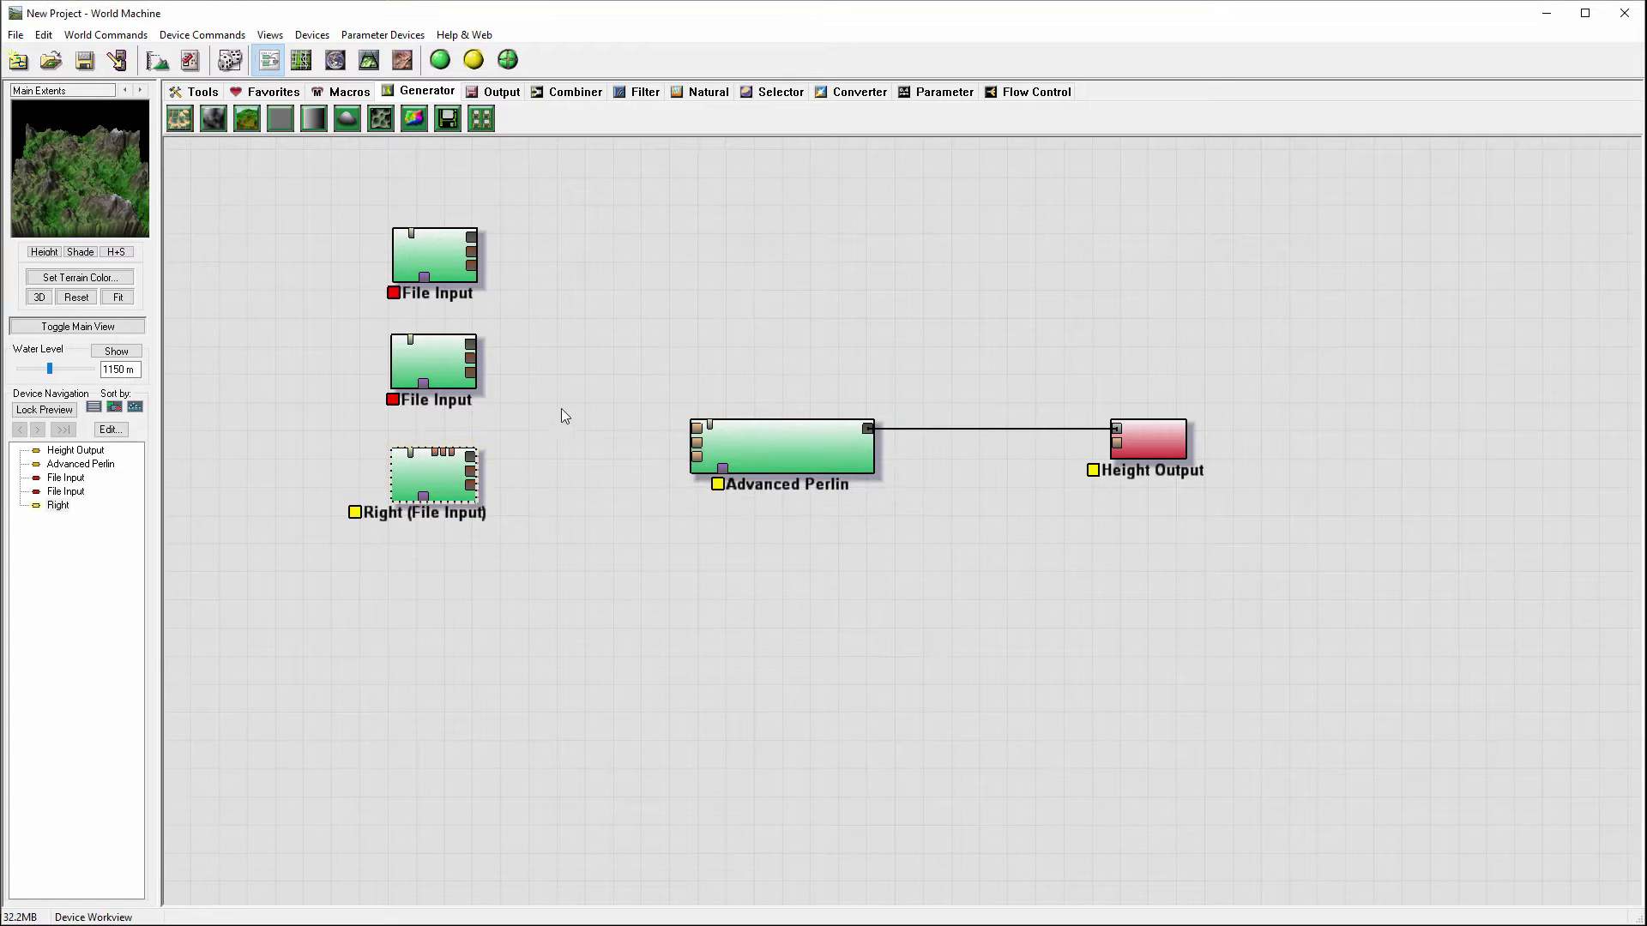
Load left.tif into the middle File Input device and name the device Left
double_click(436, 360)
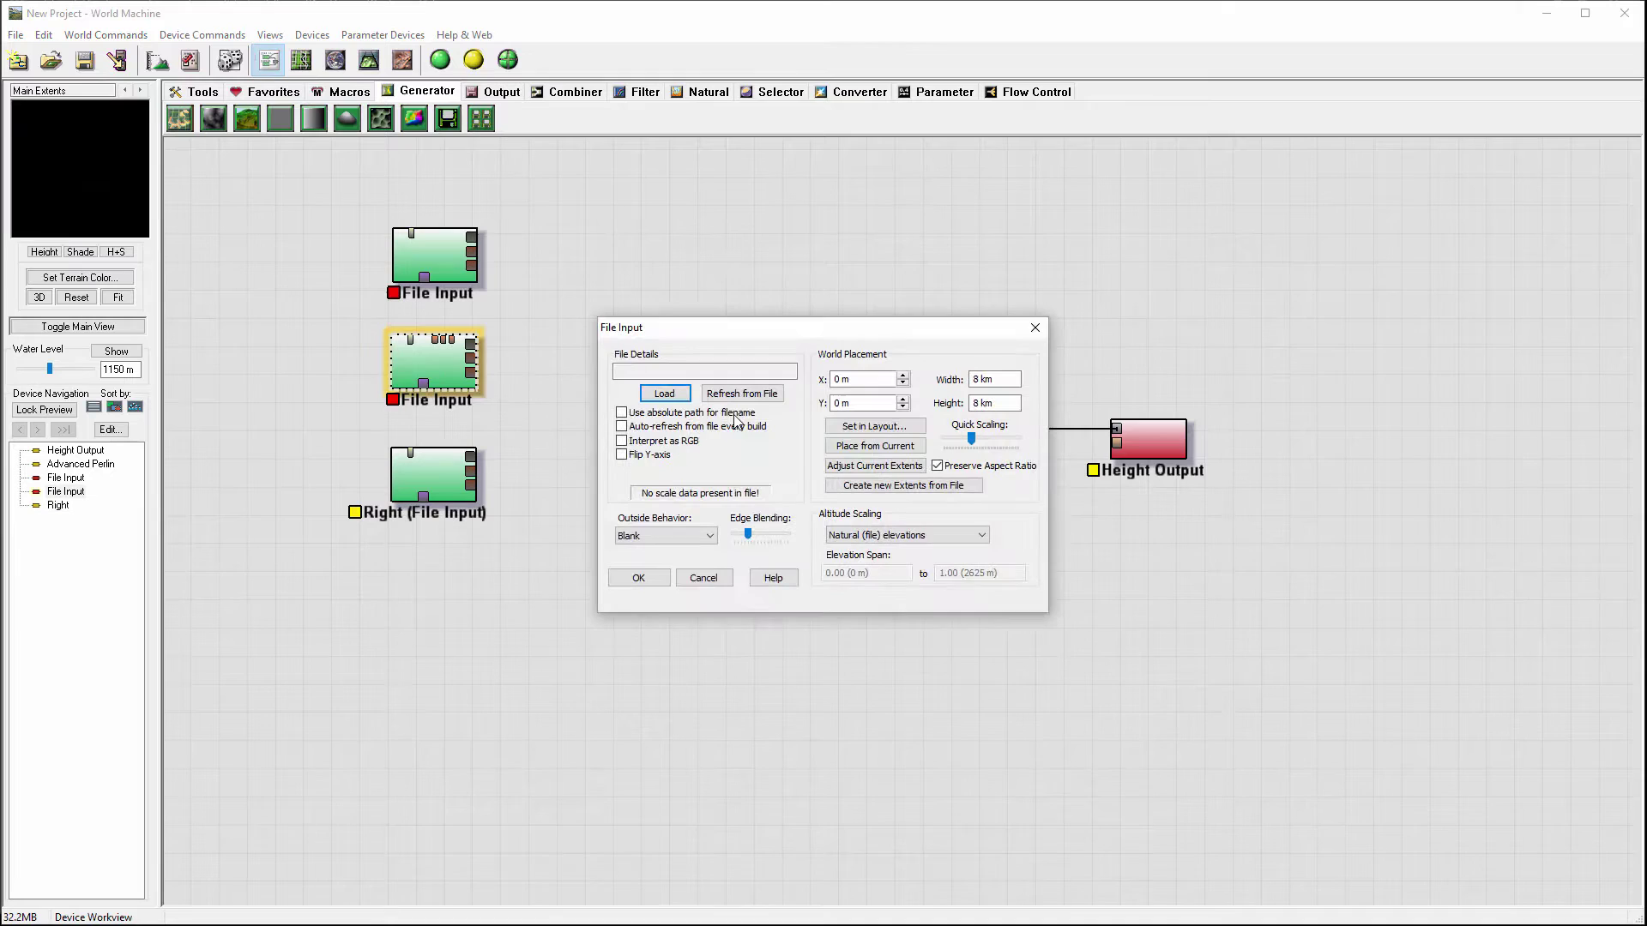
left_click(665, 390)
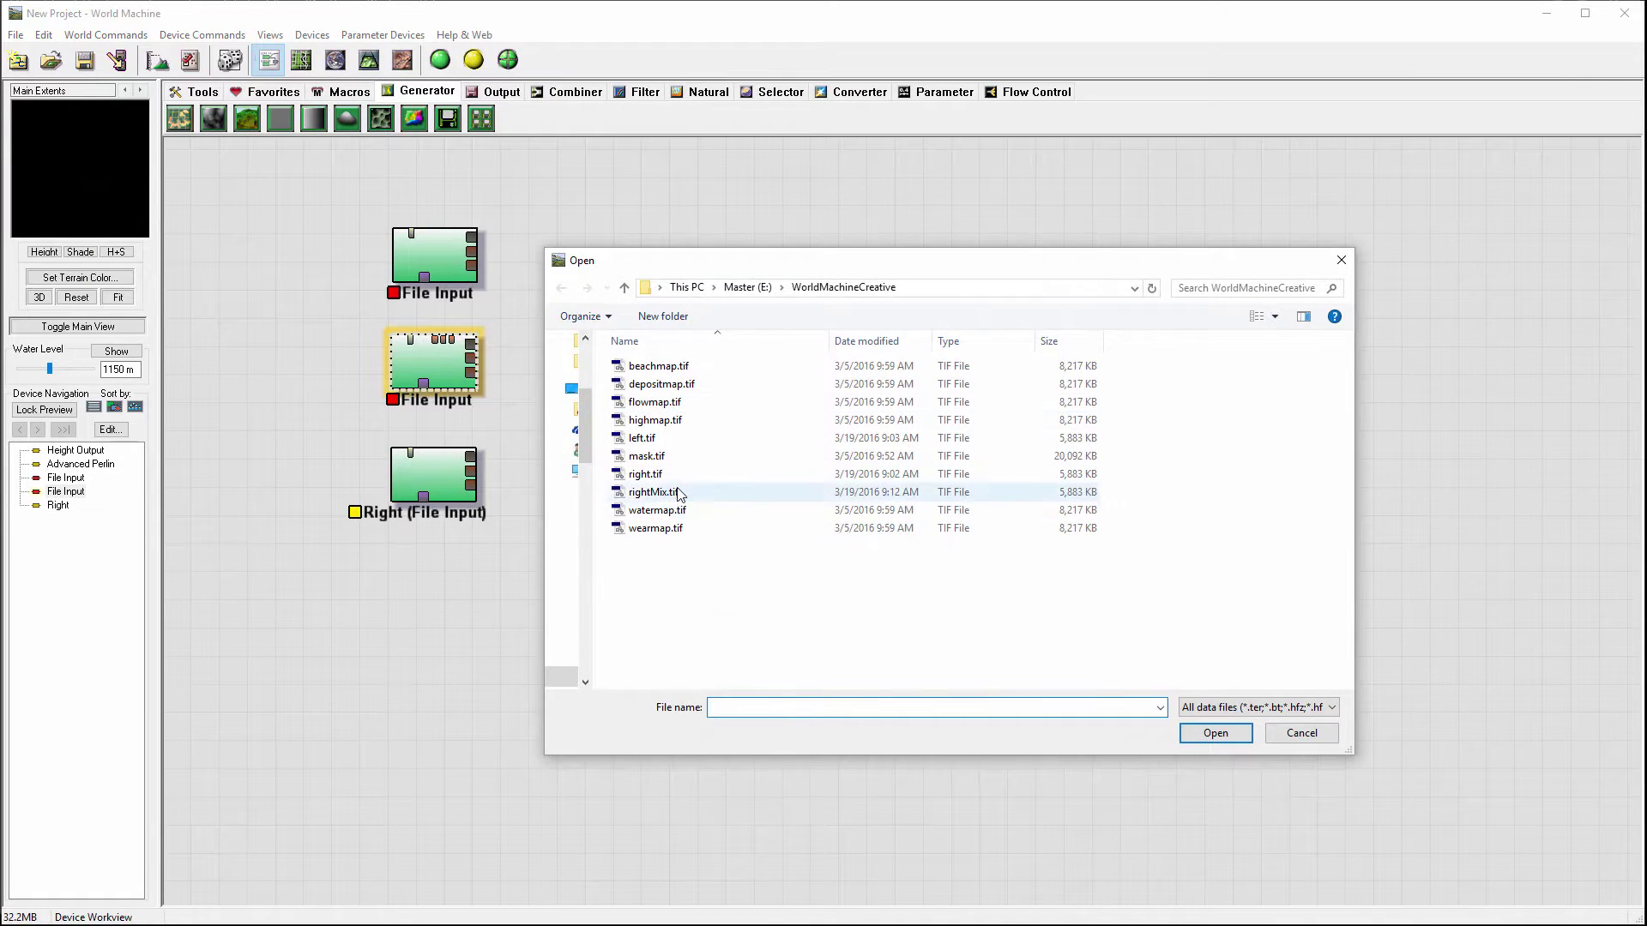
left_click(643, 438)
left_click(1216, 732)
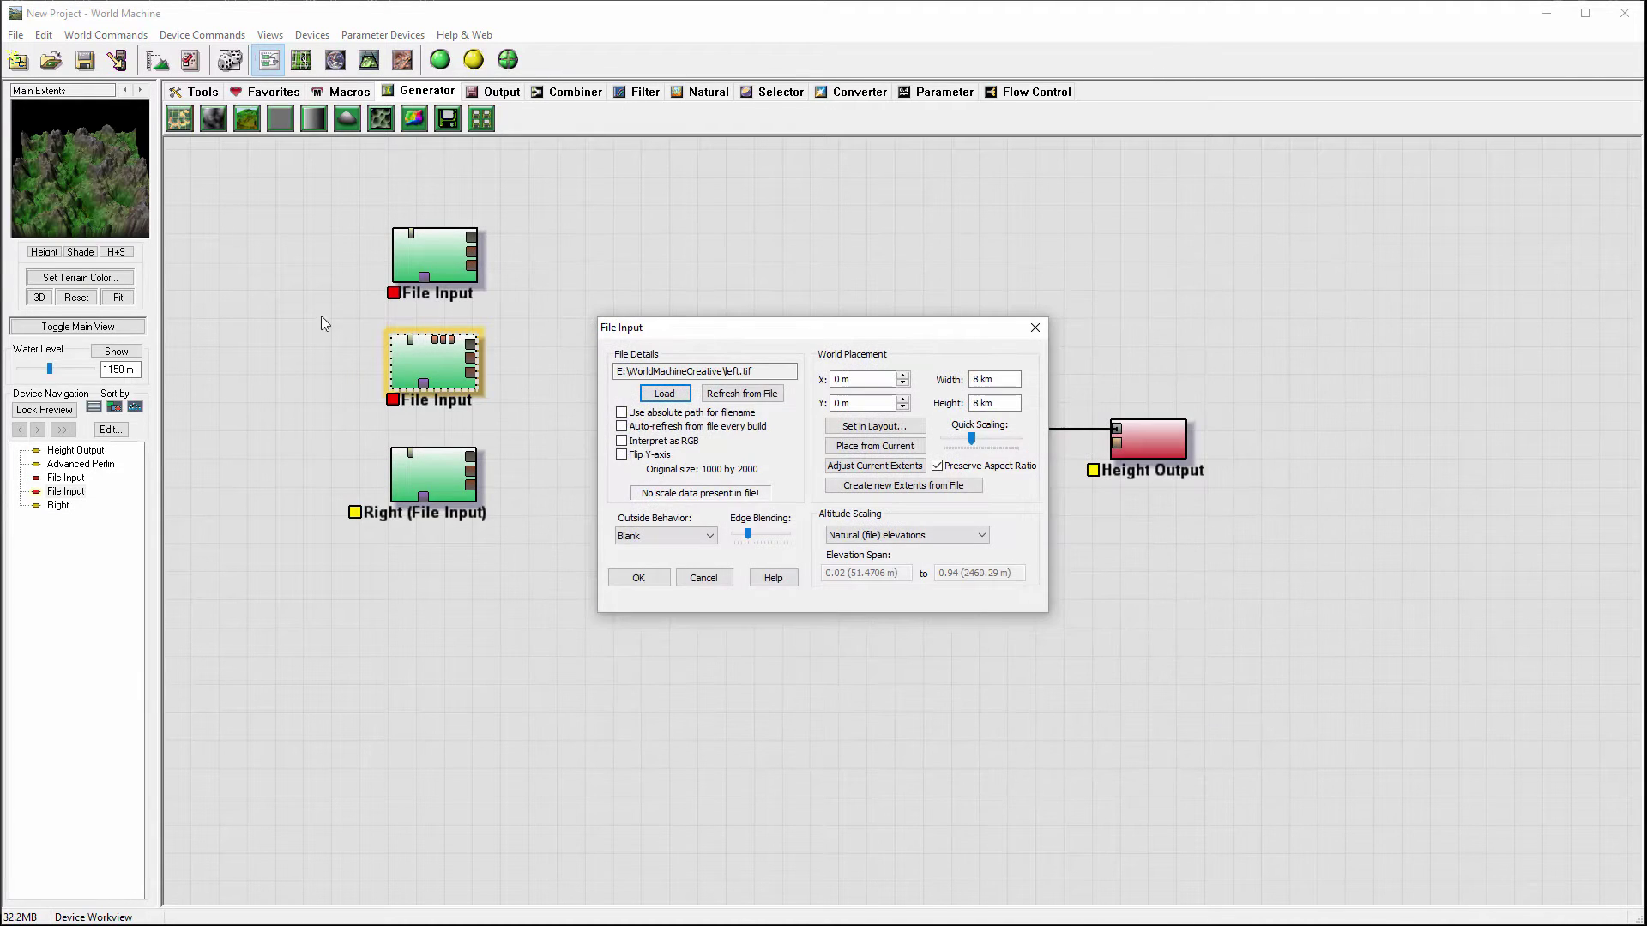
left_click(638, 577)
right_click(429, 372)
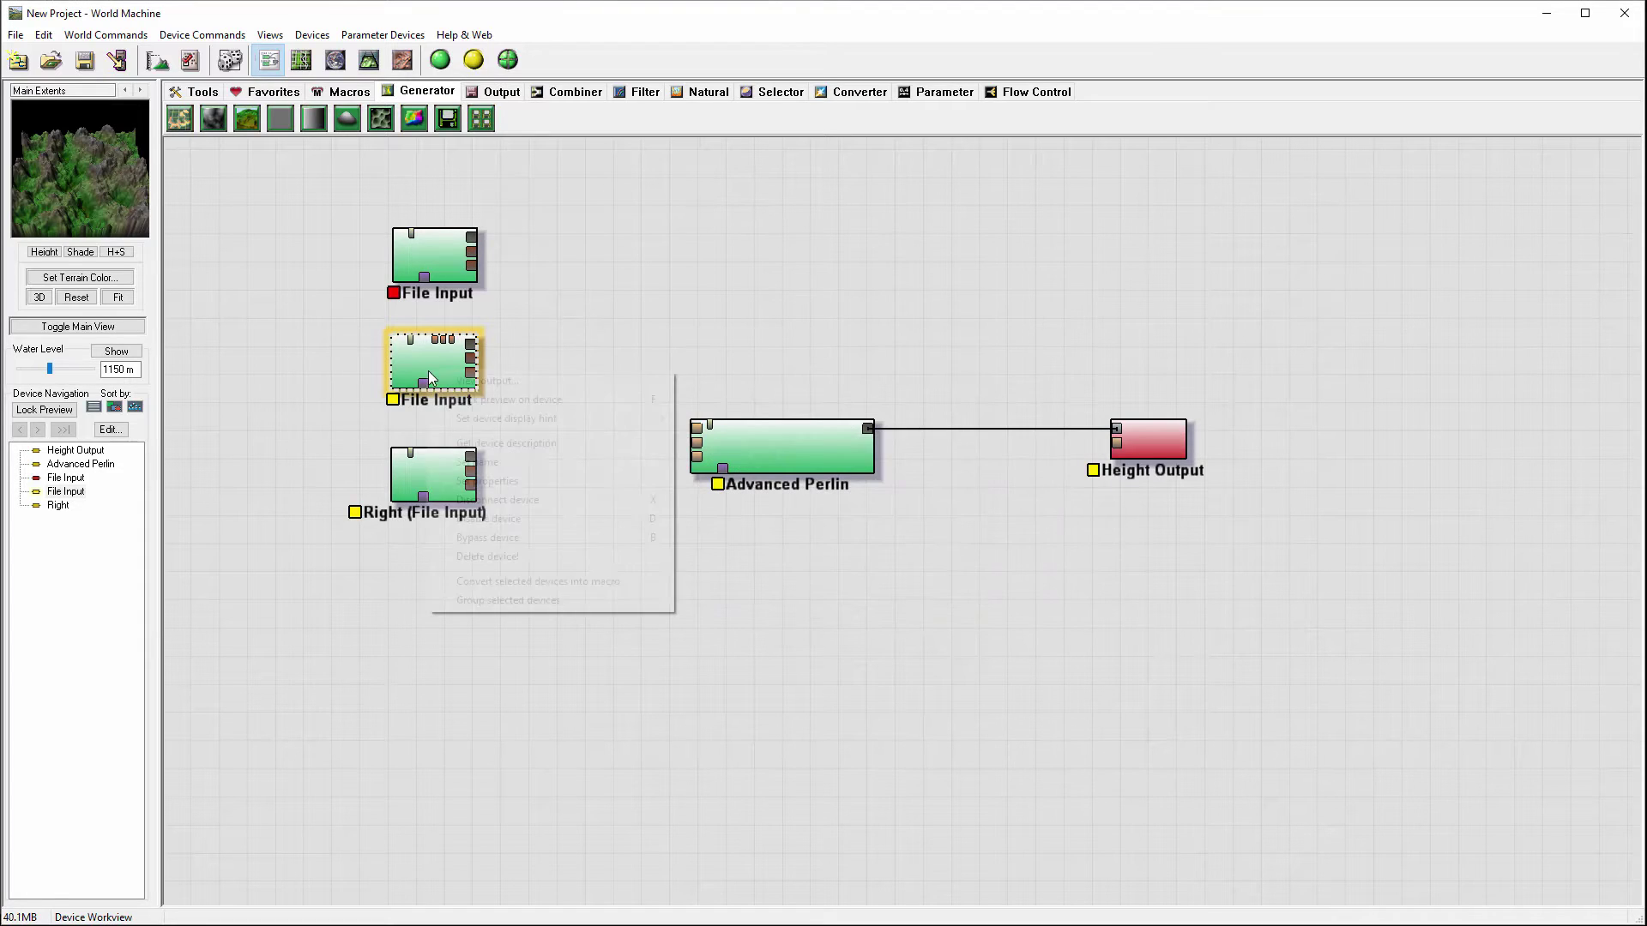
left_click(501, 461)
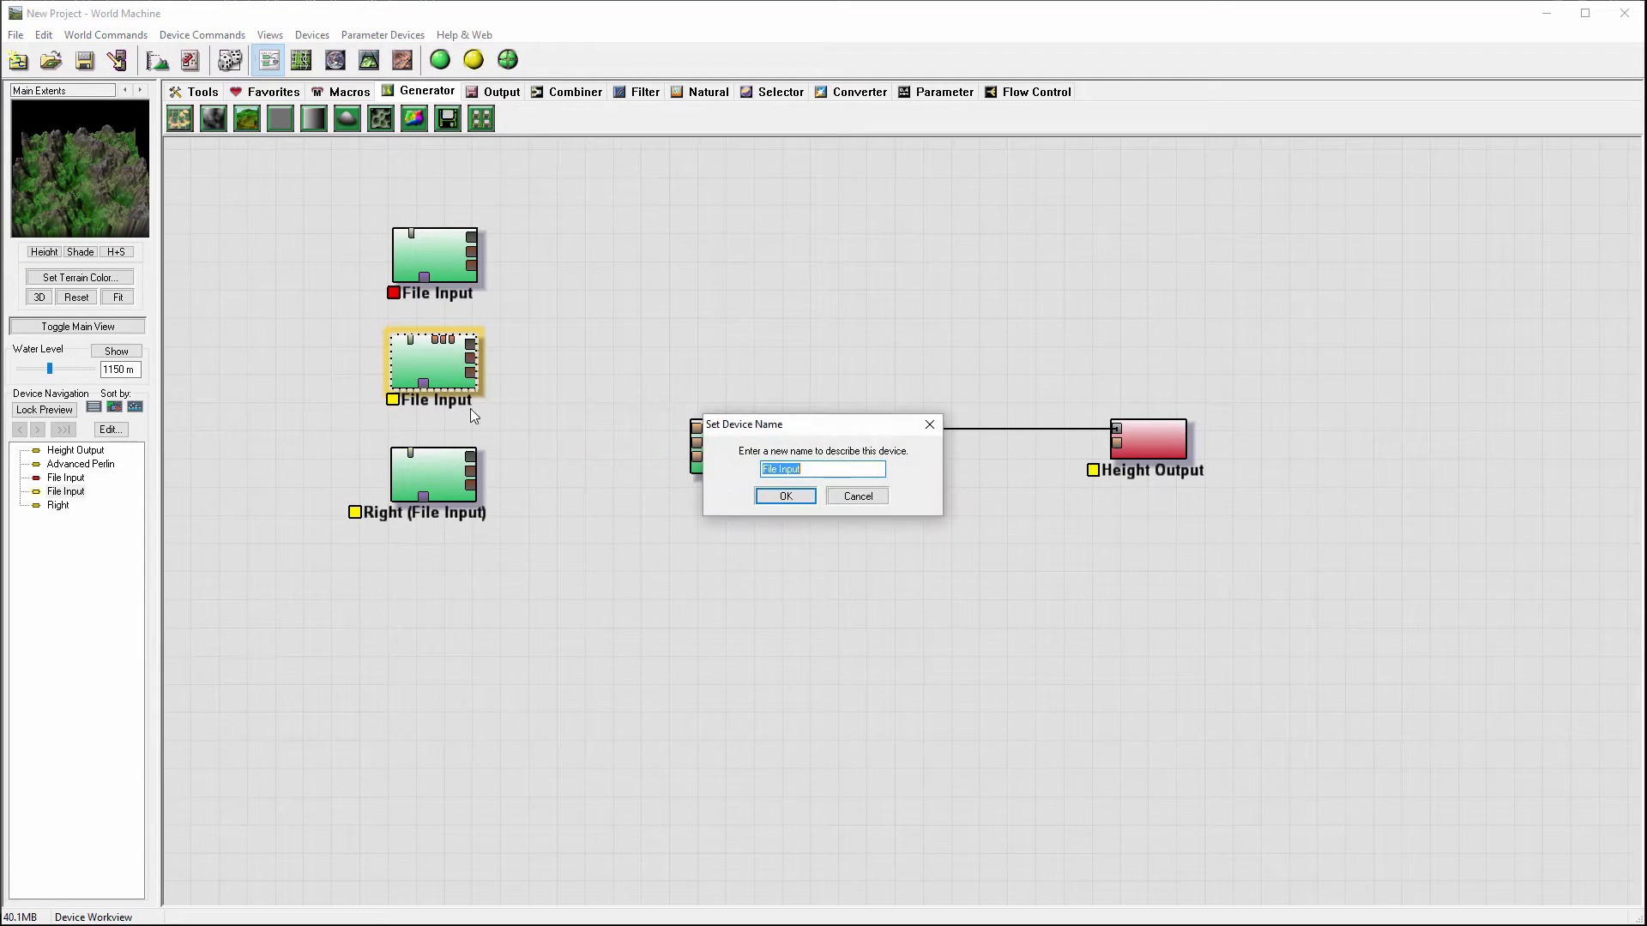
type("Left")
left_click(783, 497)
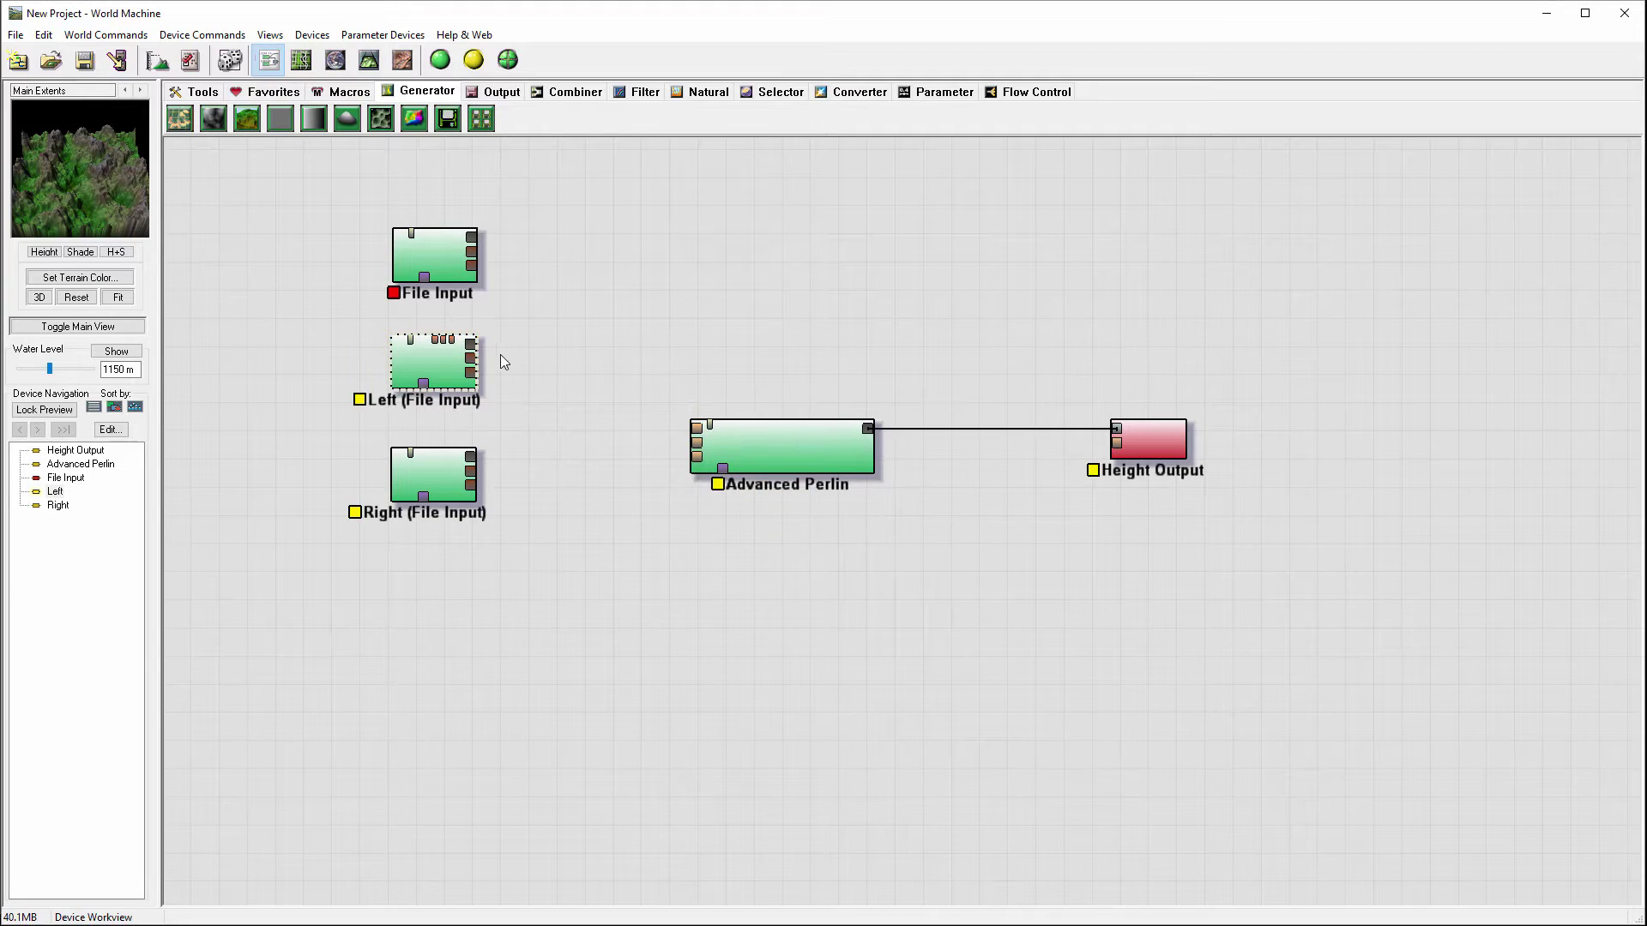
Load rightMix.tif into the uppermost File Input device and name the device Right Mix
double_click(463, 242)
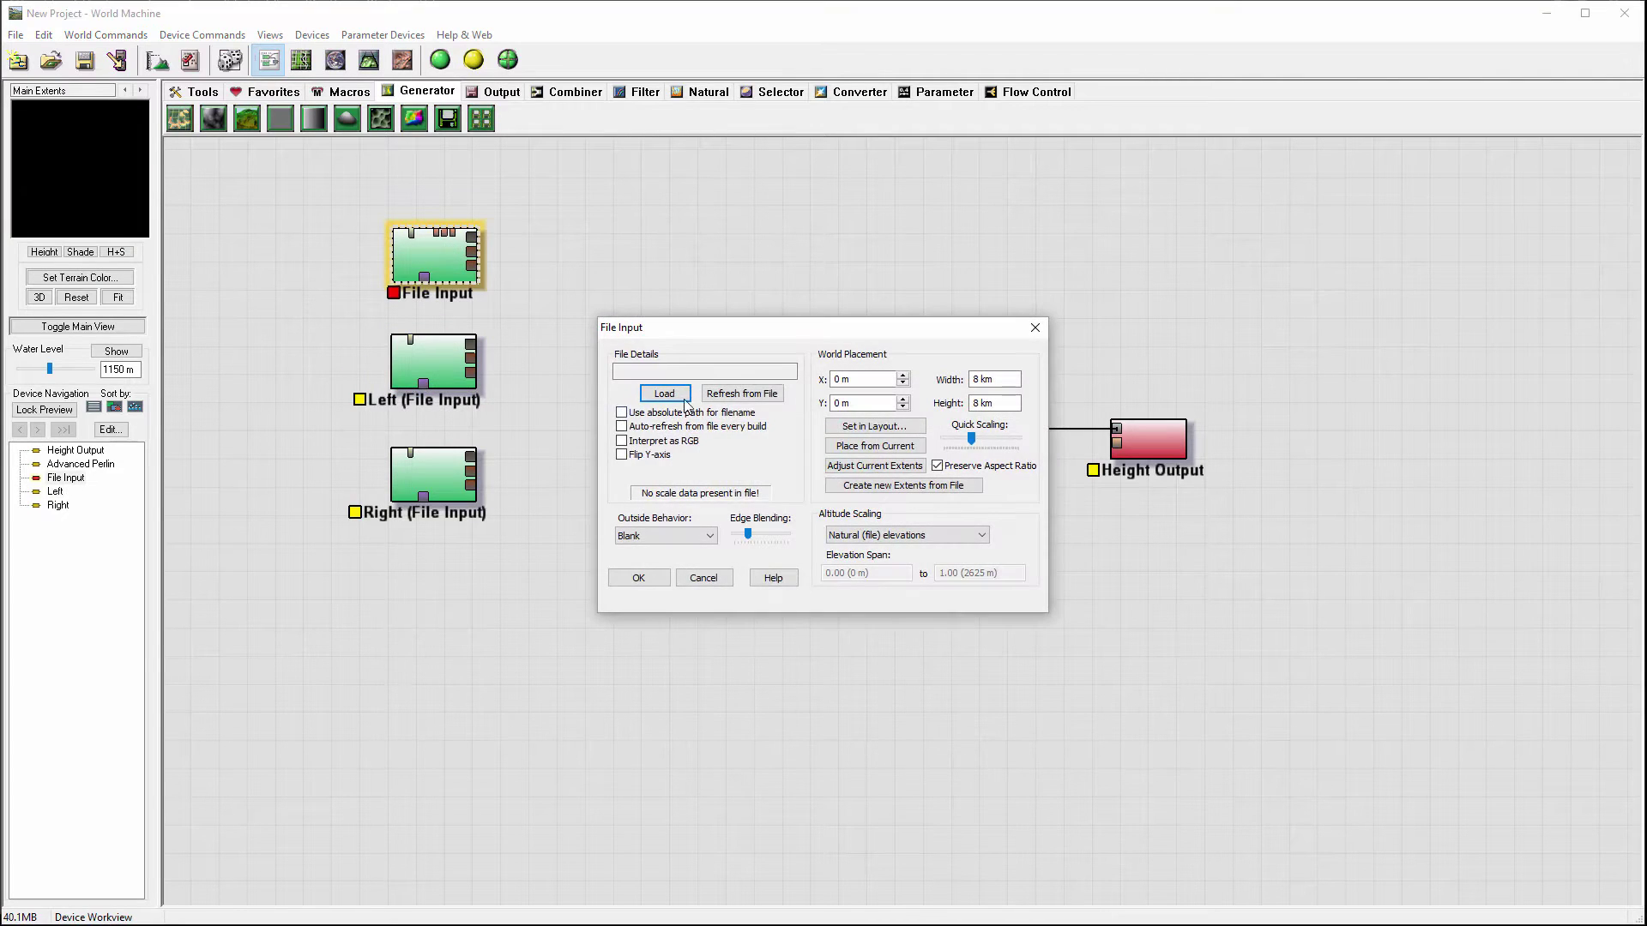
left_click(666, 394)
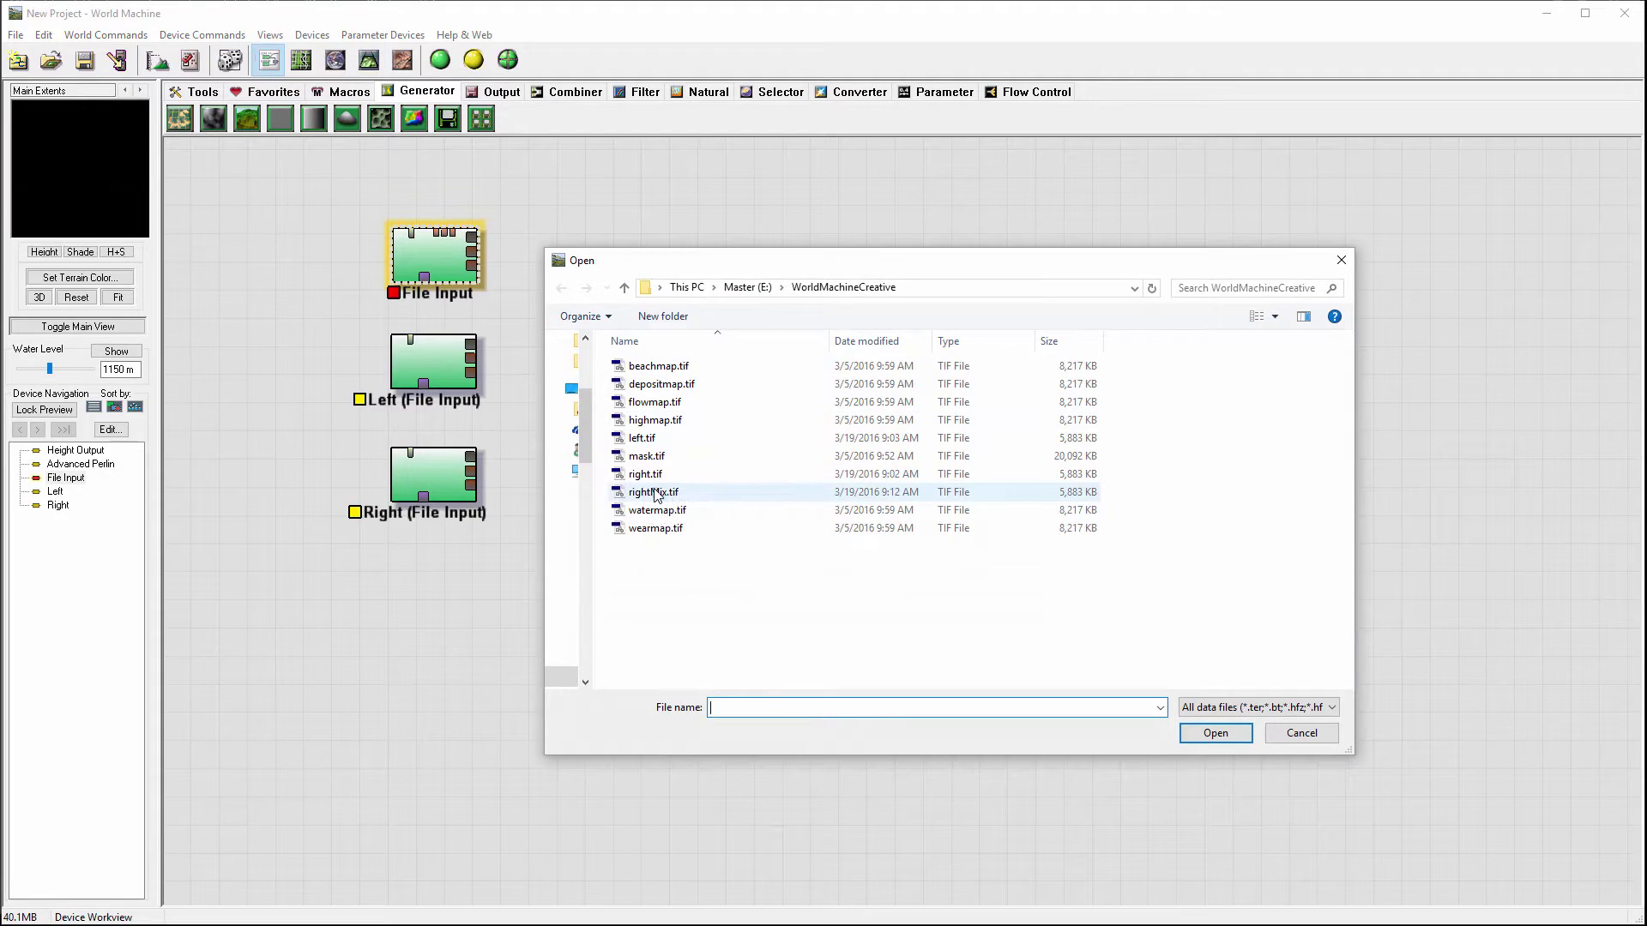
left_click(638, 493)
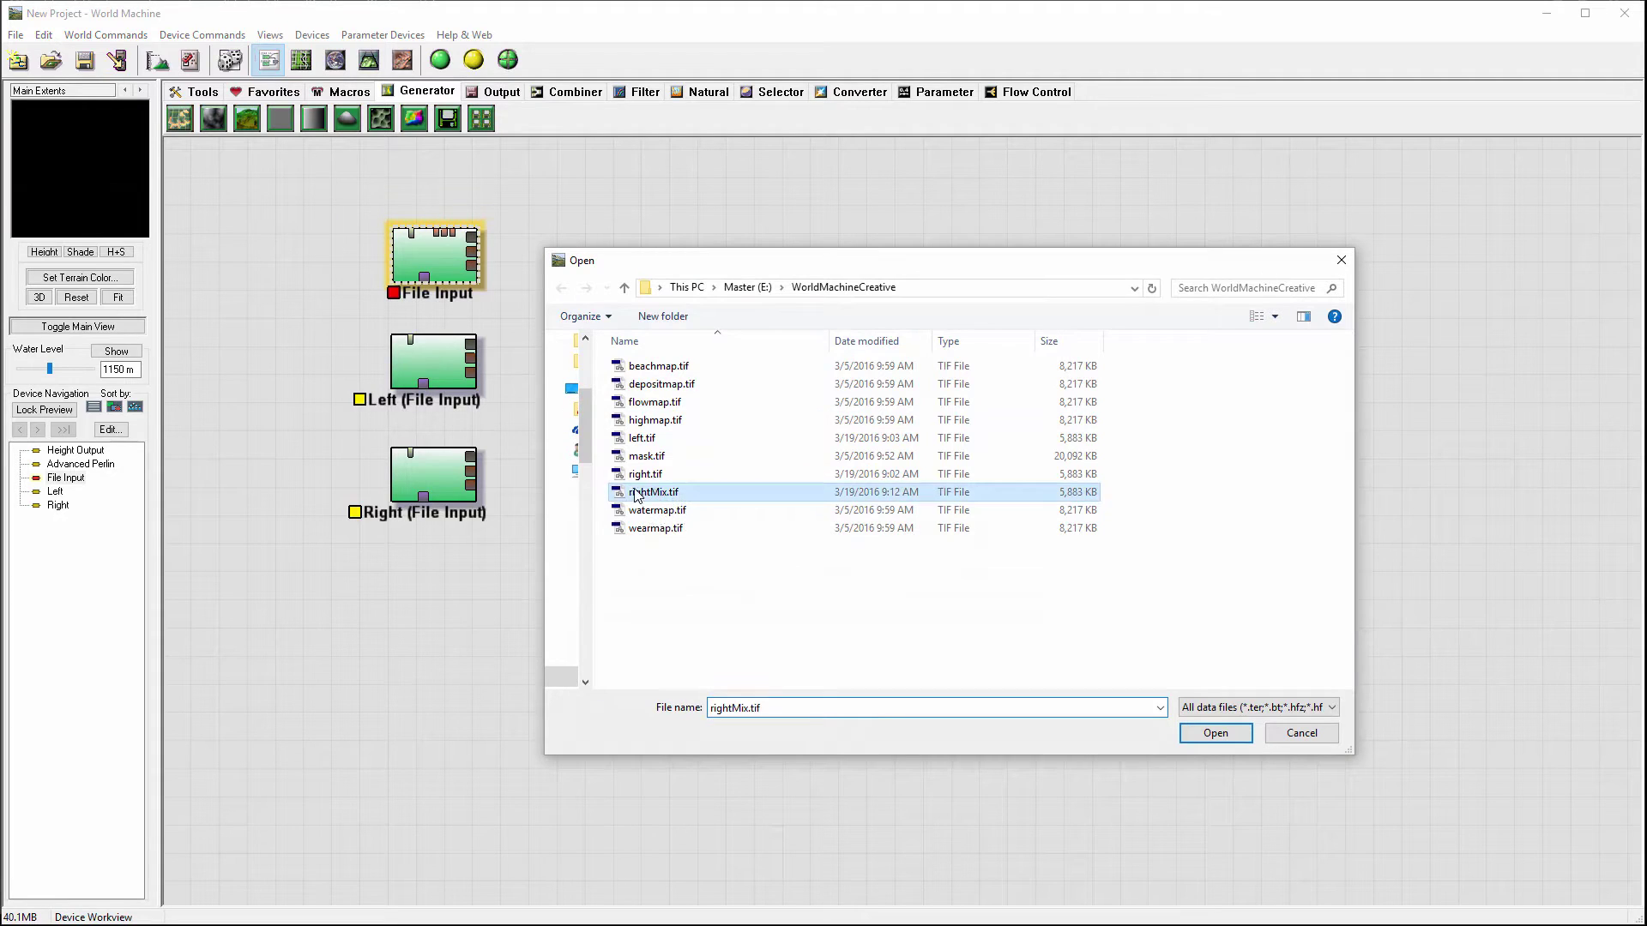
left_click(1218, 733)
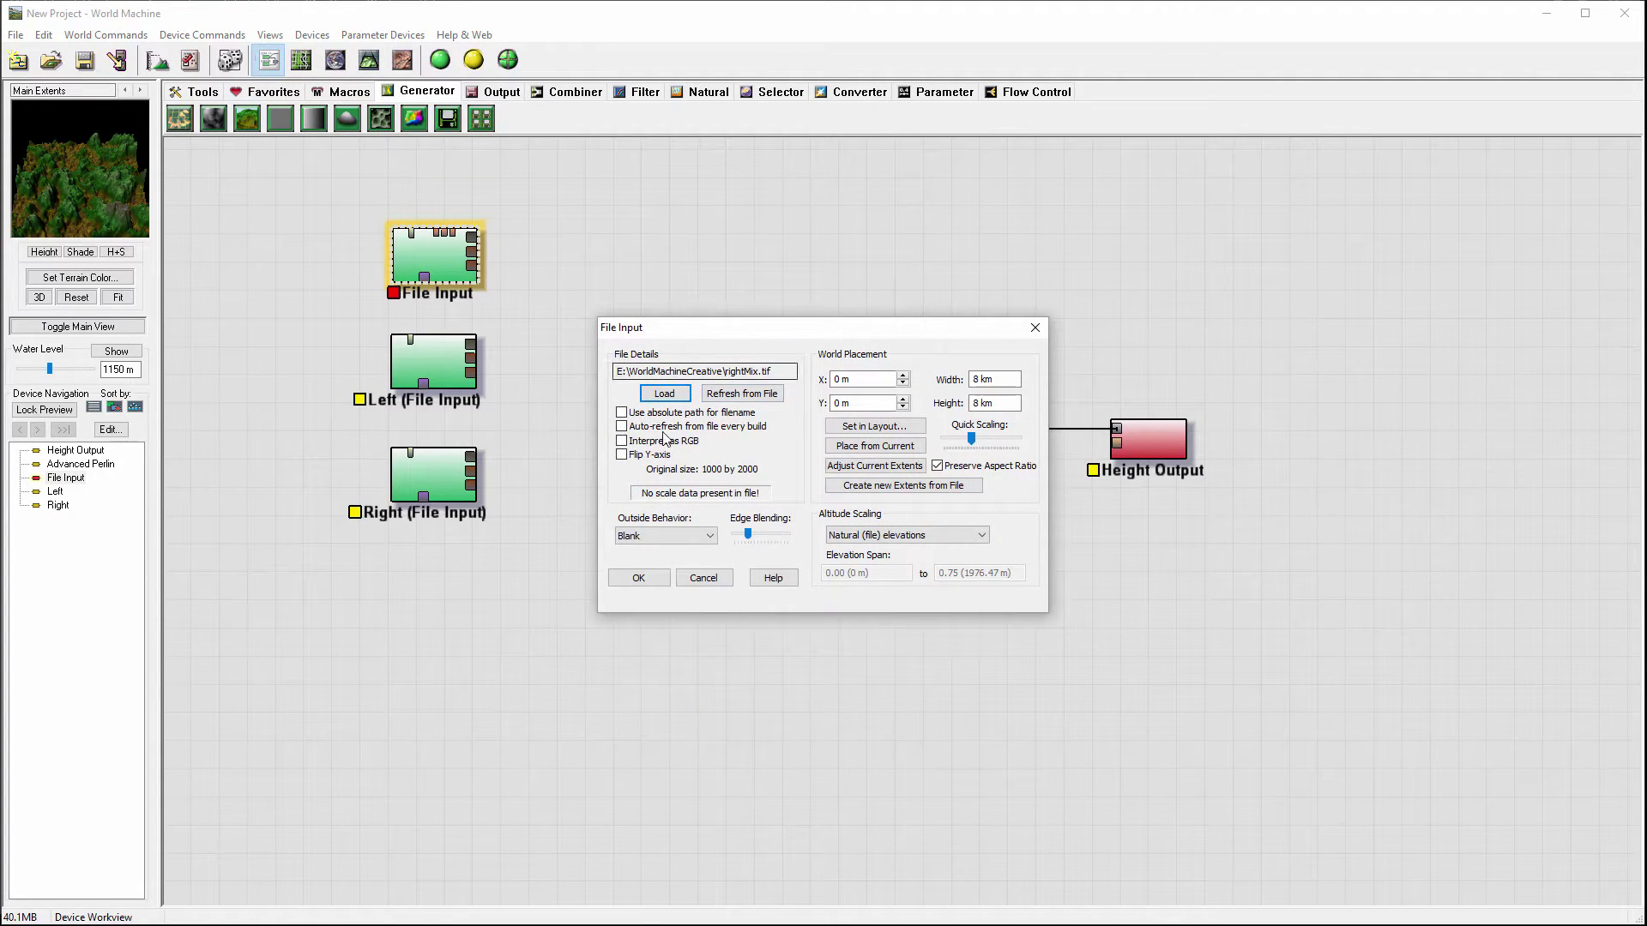
left_click(639, 578)
right_click(430, 249)
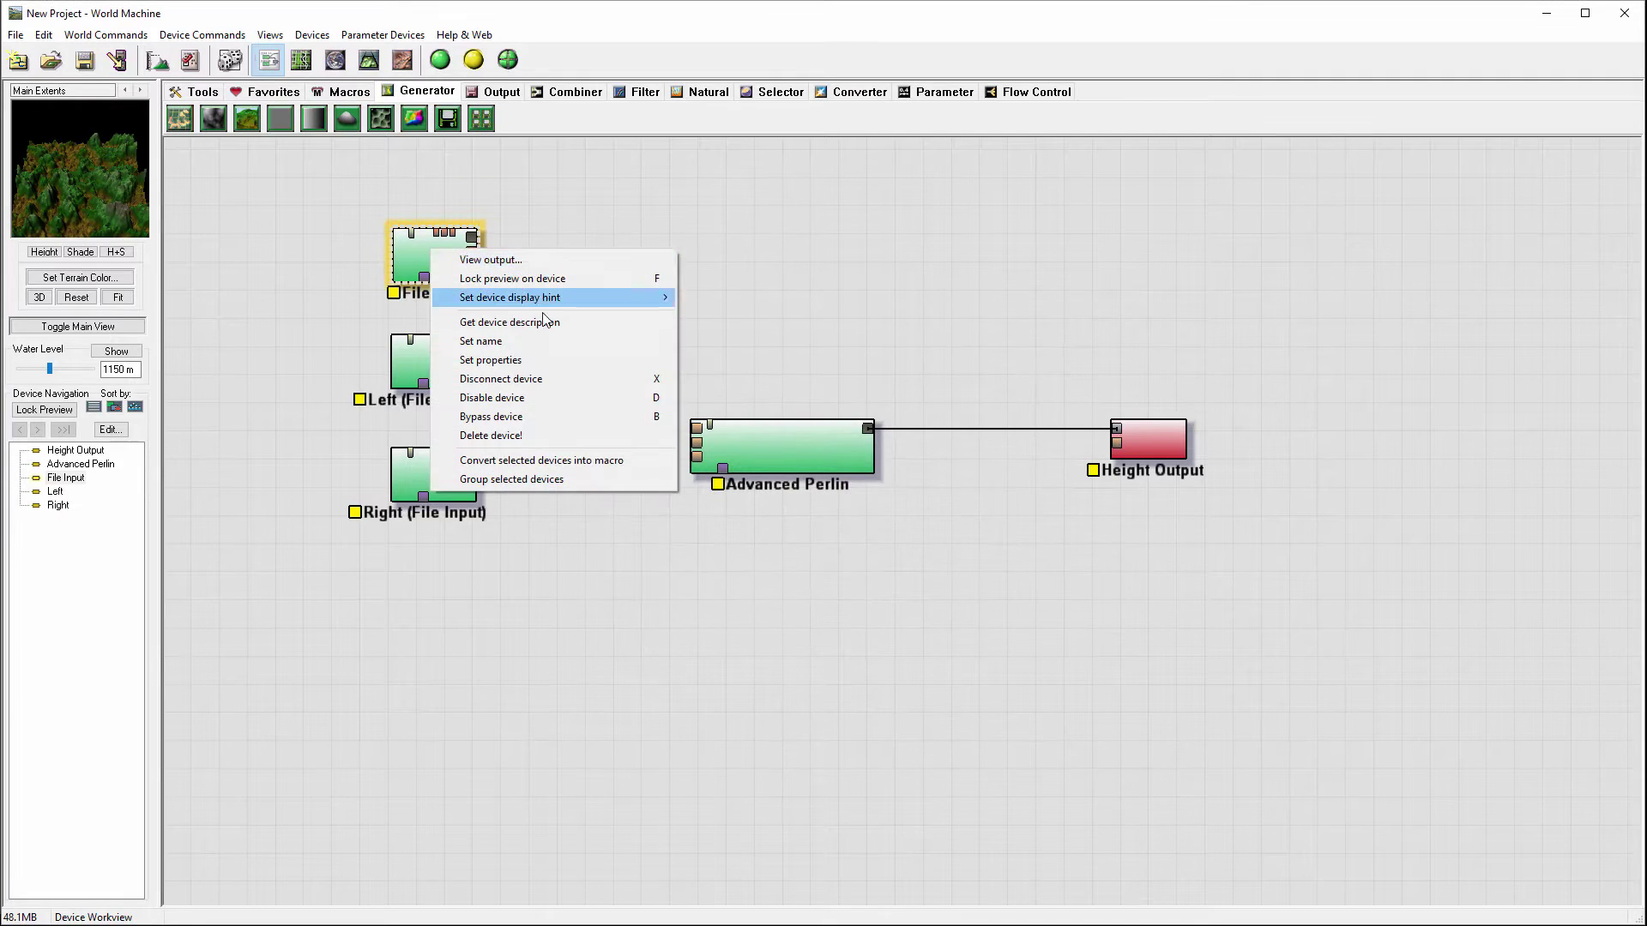
left_click(538, 342)
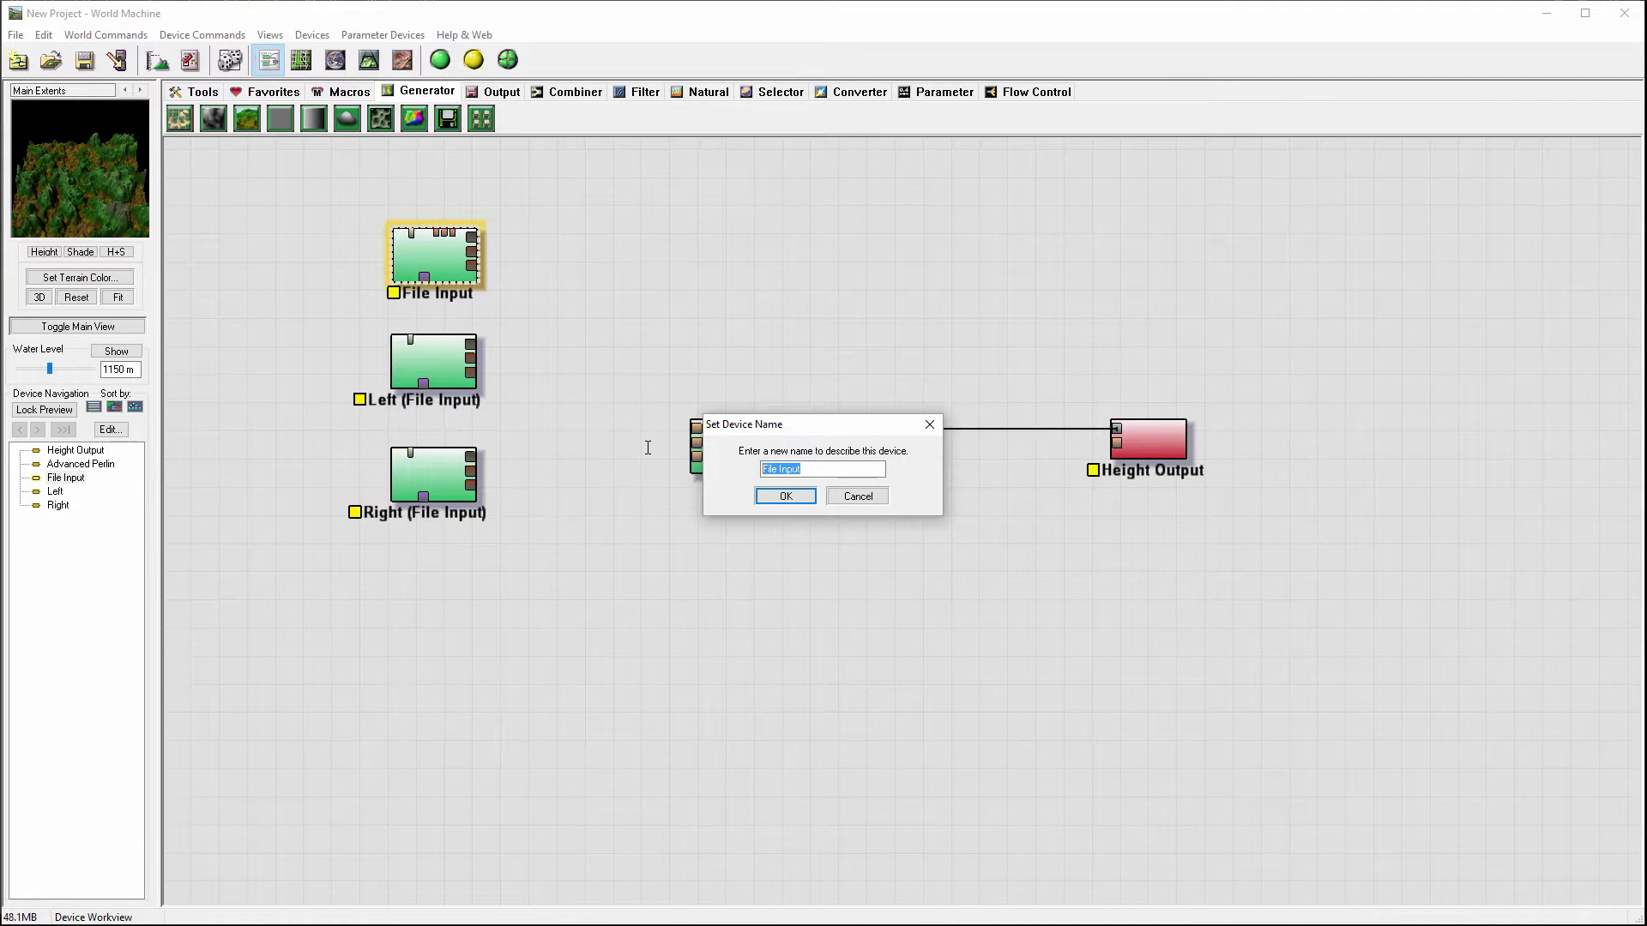
type("Right Mix")
left_click(786, 496)
Shift the Right Mix, Left and Right file input devices upward to space out the column
left_click_drag(440, 257, 439, 215)
left_click(443, 372)
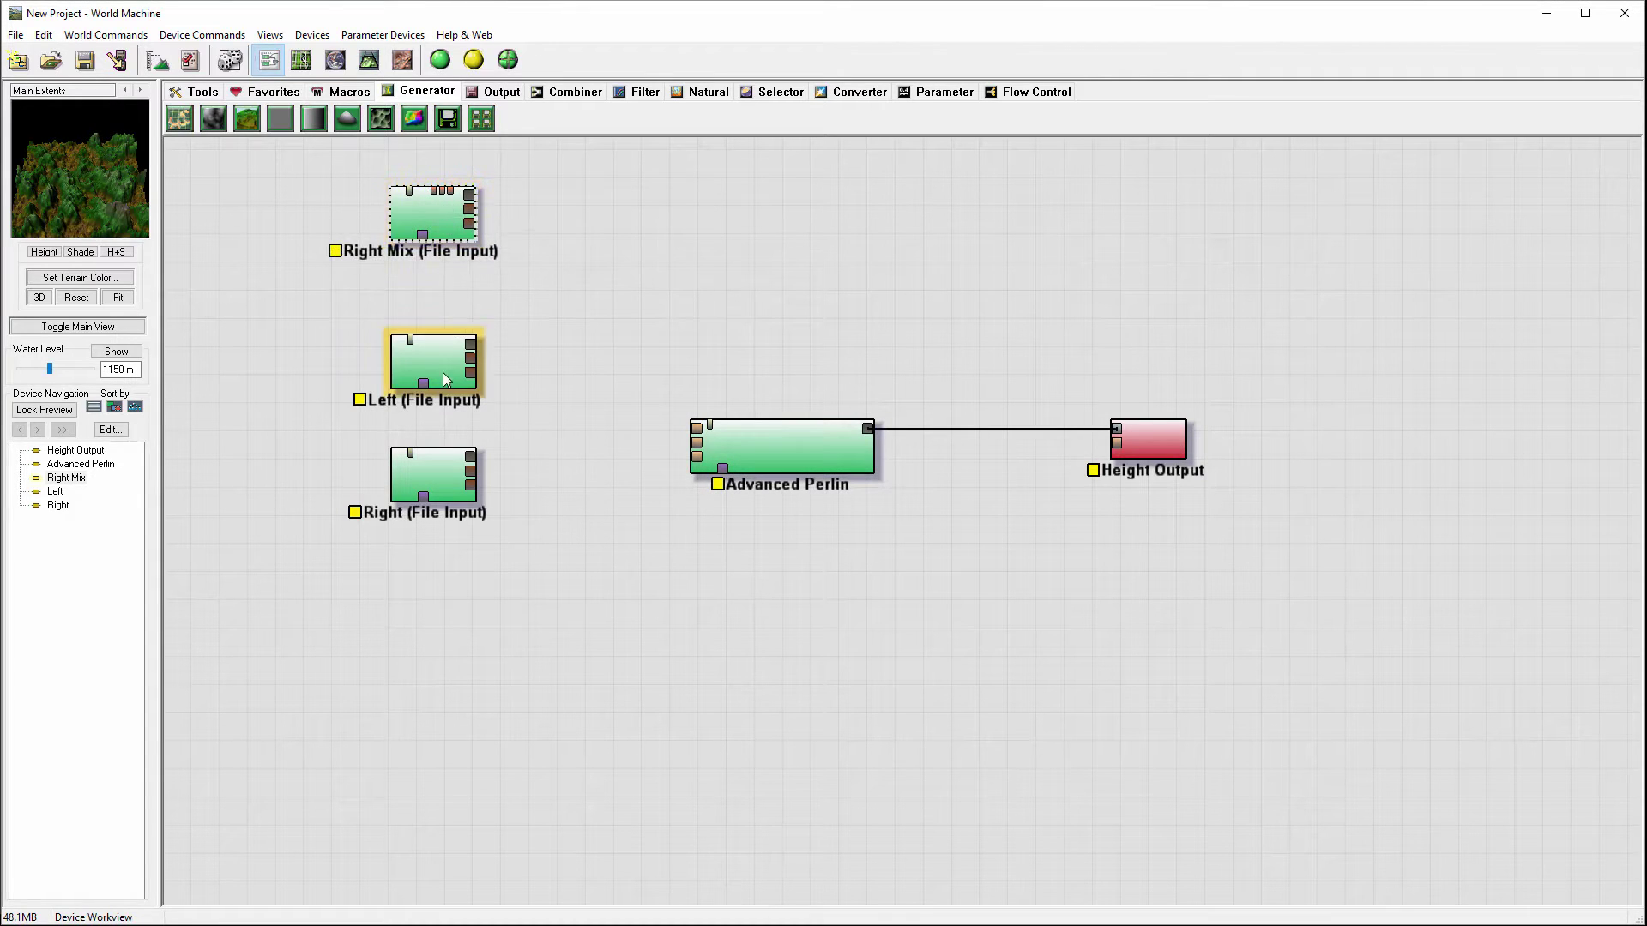
left_click_drag(446, 379, 448, 353)
left_click_drag(437, 480, 448, 452)
Show the Right file input's terrain in the Layout View
left_click(776, 456)
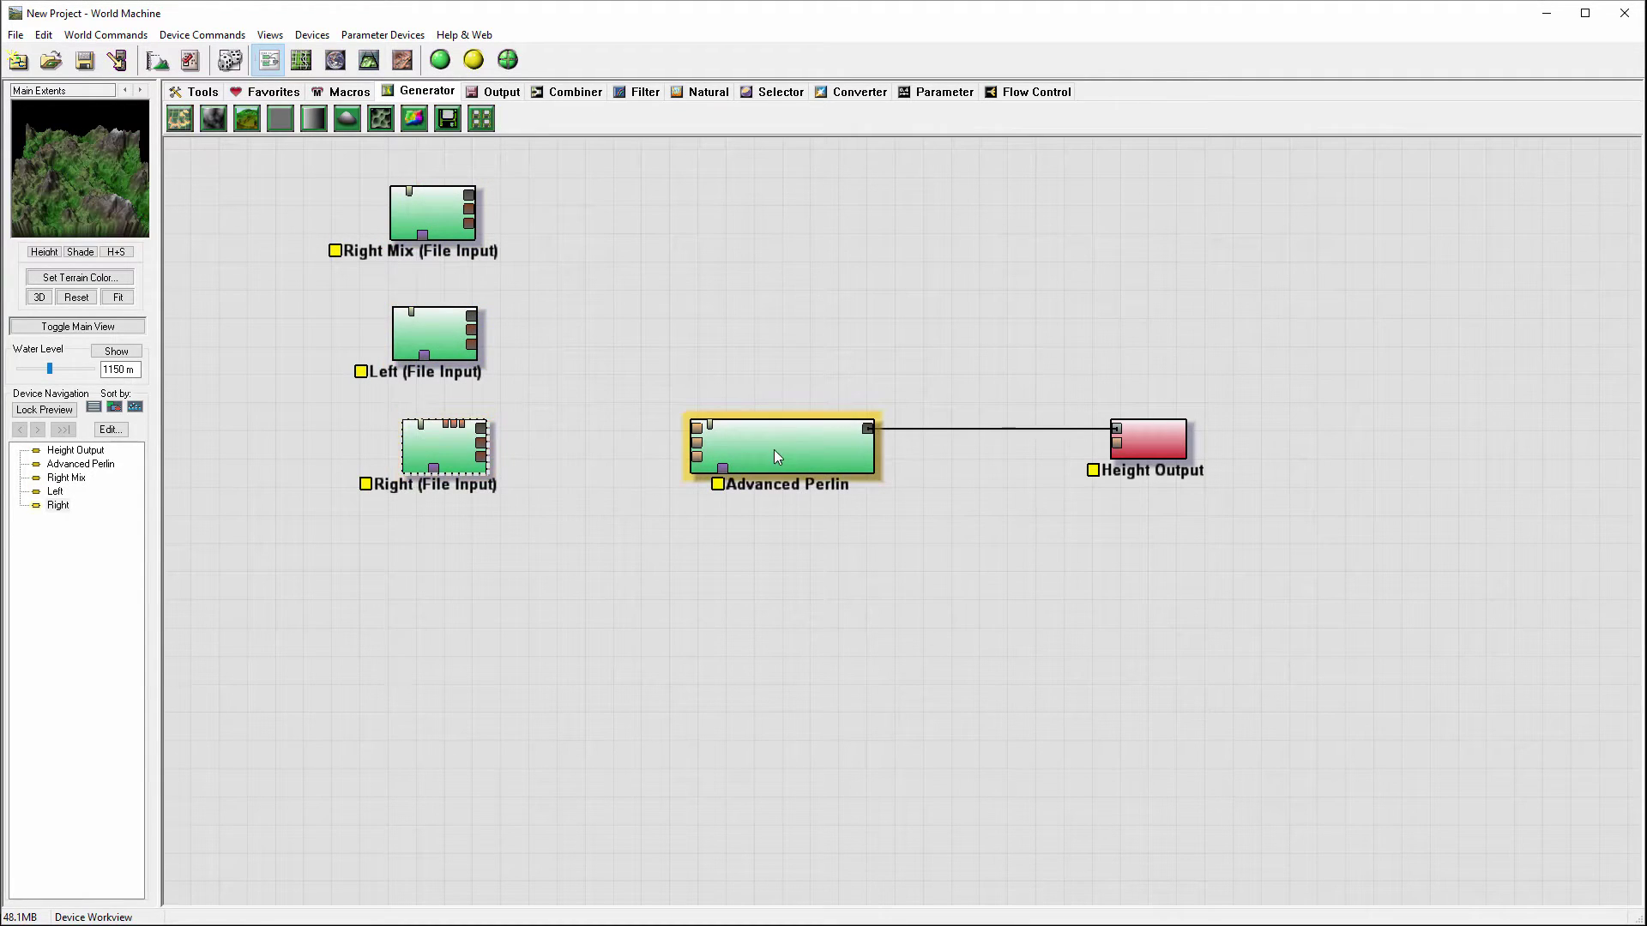
left_click(475, 166)
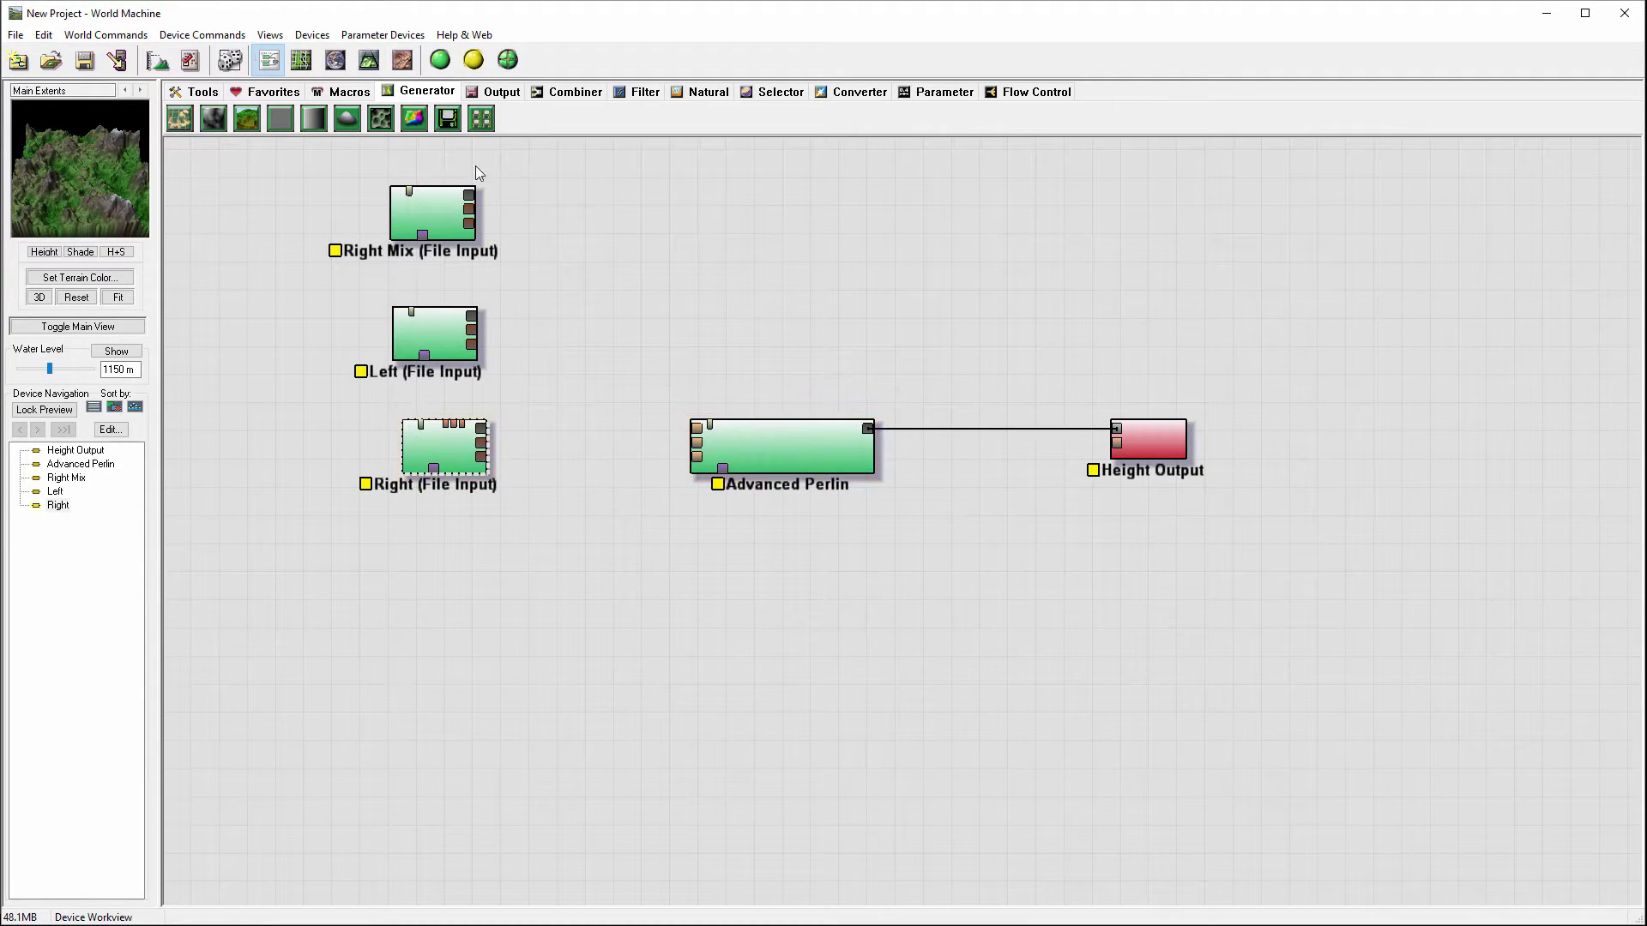
left_click(302, 62)
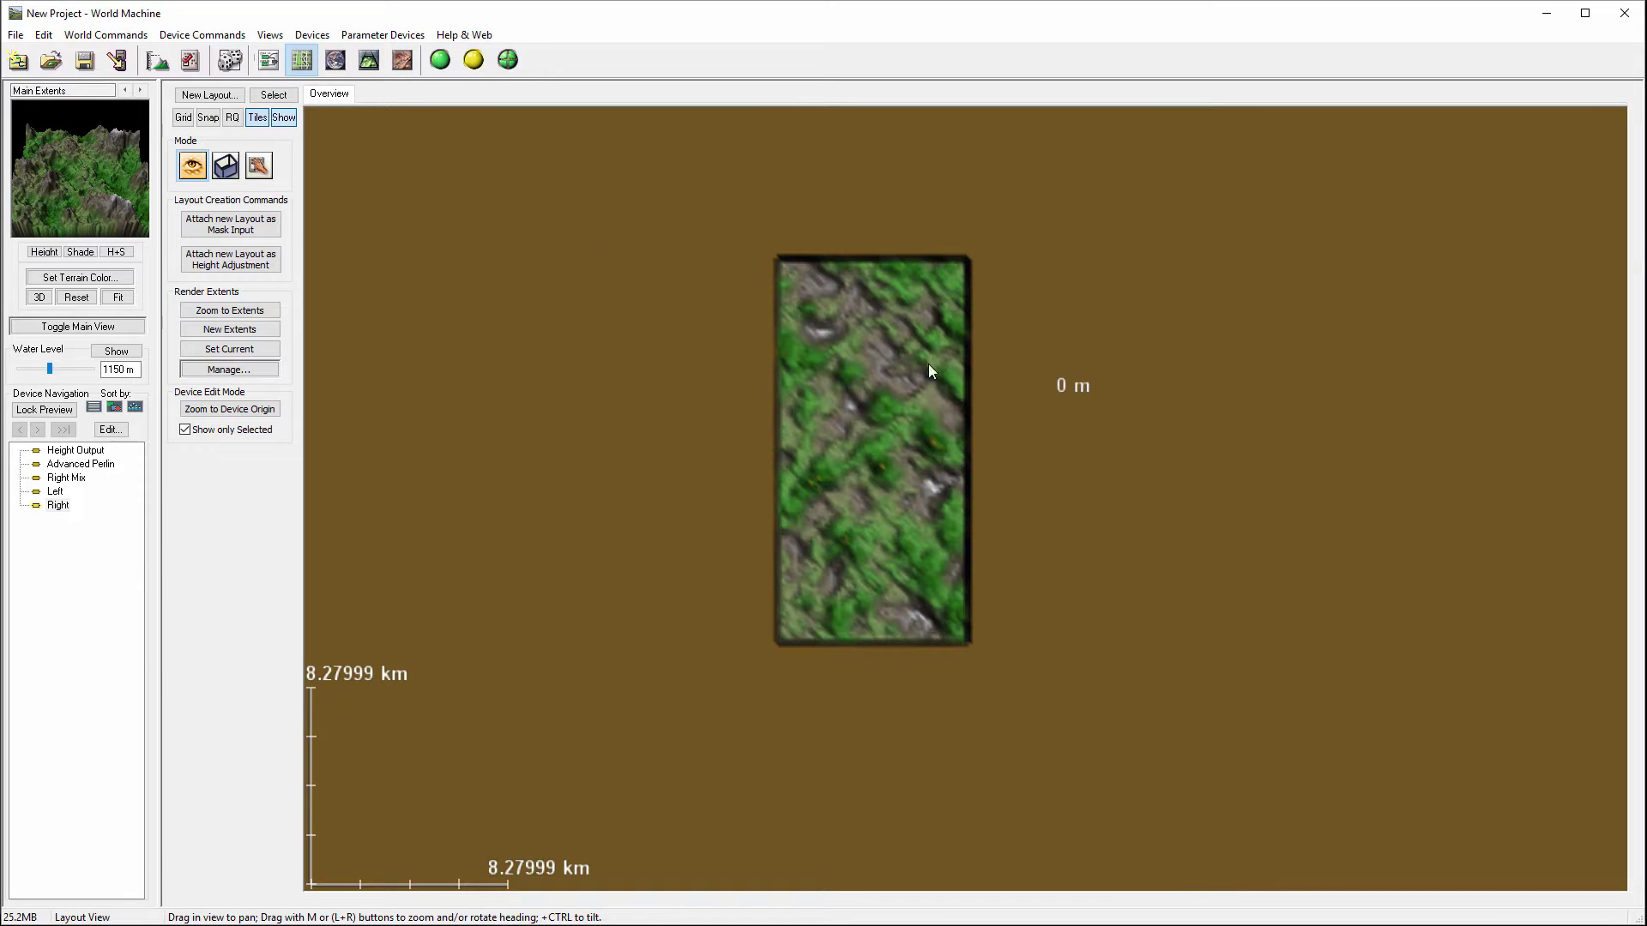
Return to the device network and realign the Right and Left file input devices beneath Right Mix
left_click(268, 60)
left_click(457, 457)
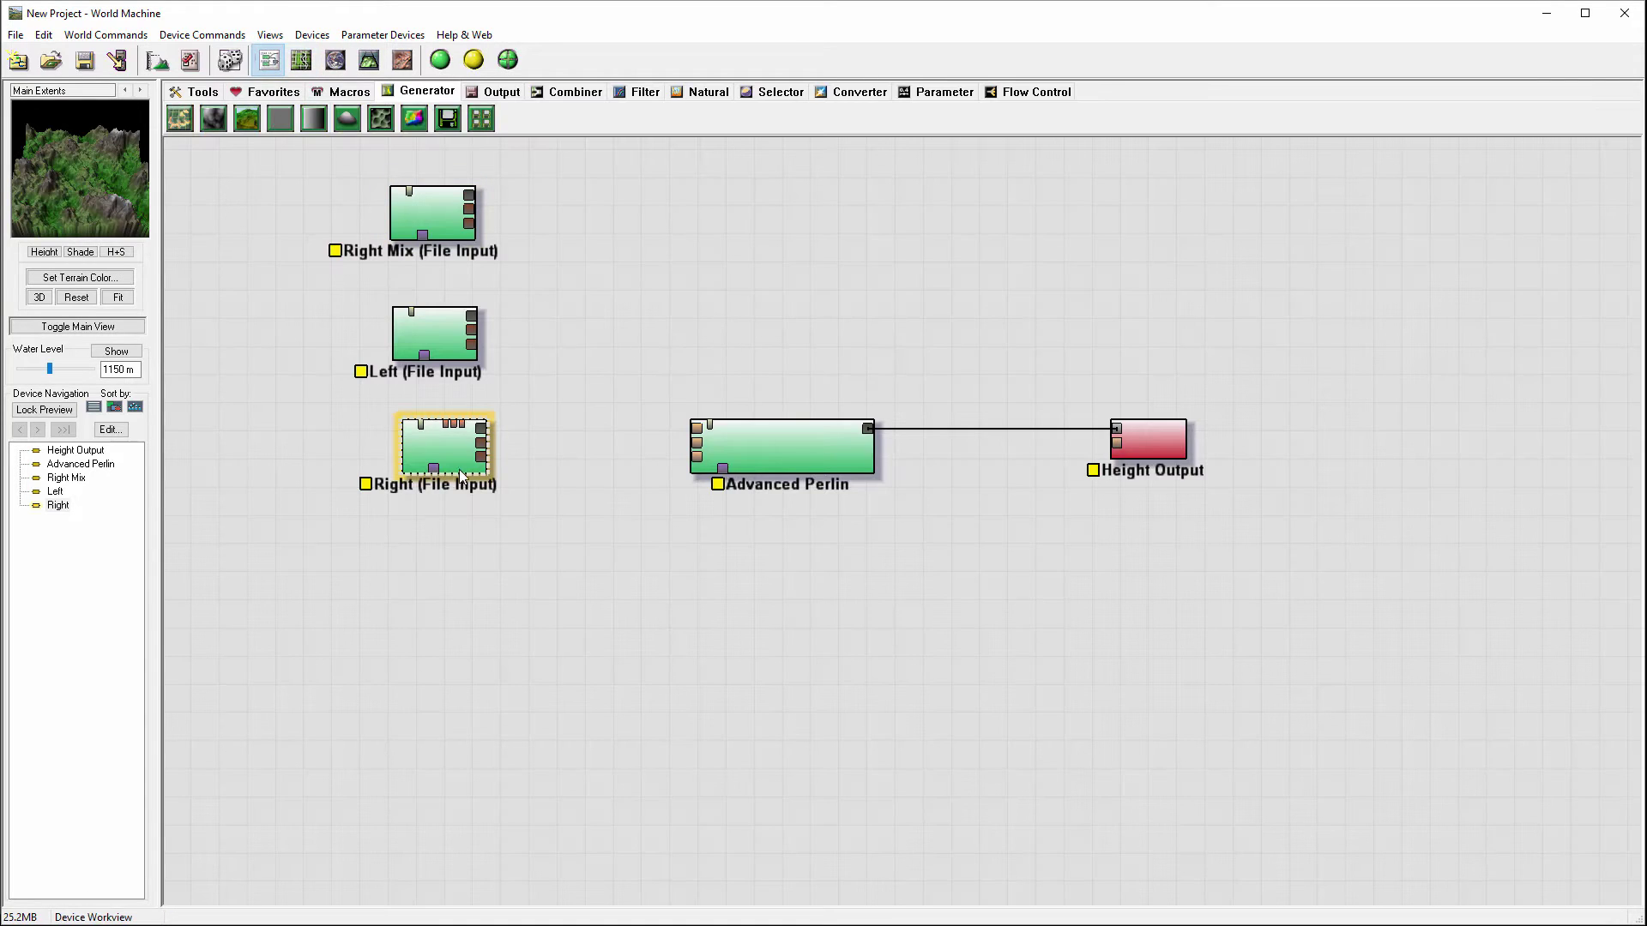
left_click_drag(454, 452, 446, 451)
left_click_drag(446, 339, 444, 356)
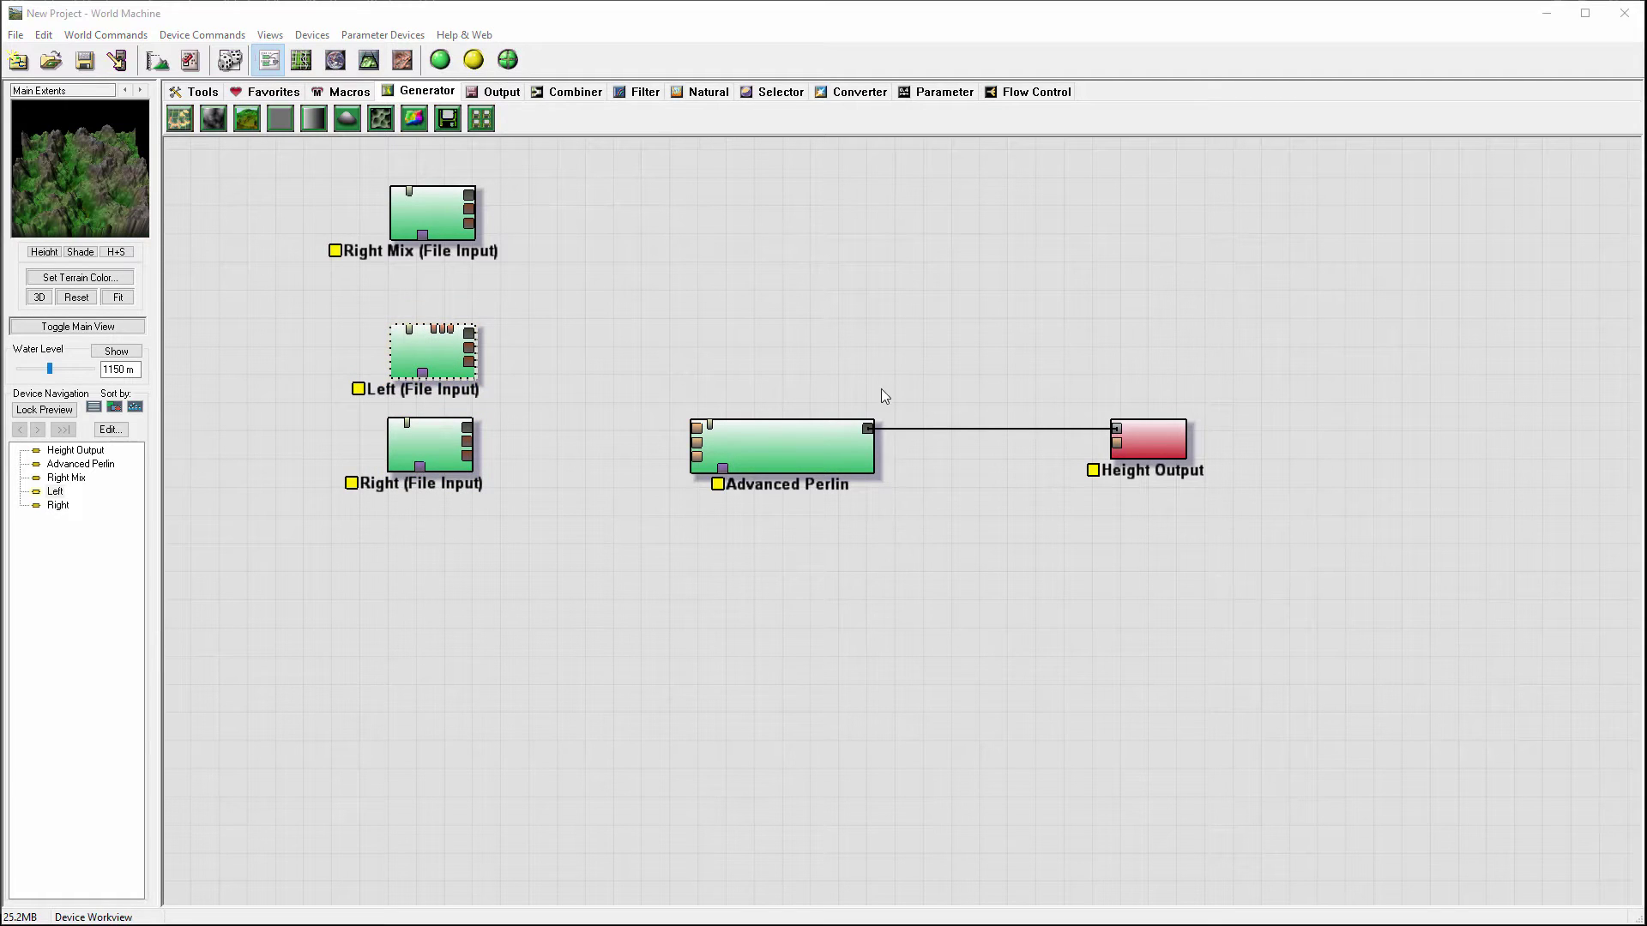
left_click(419, 462)
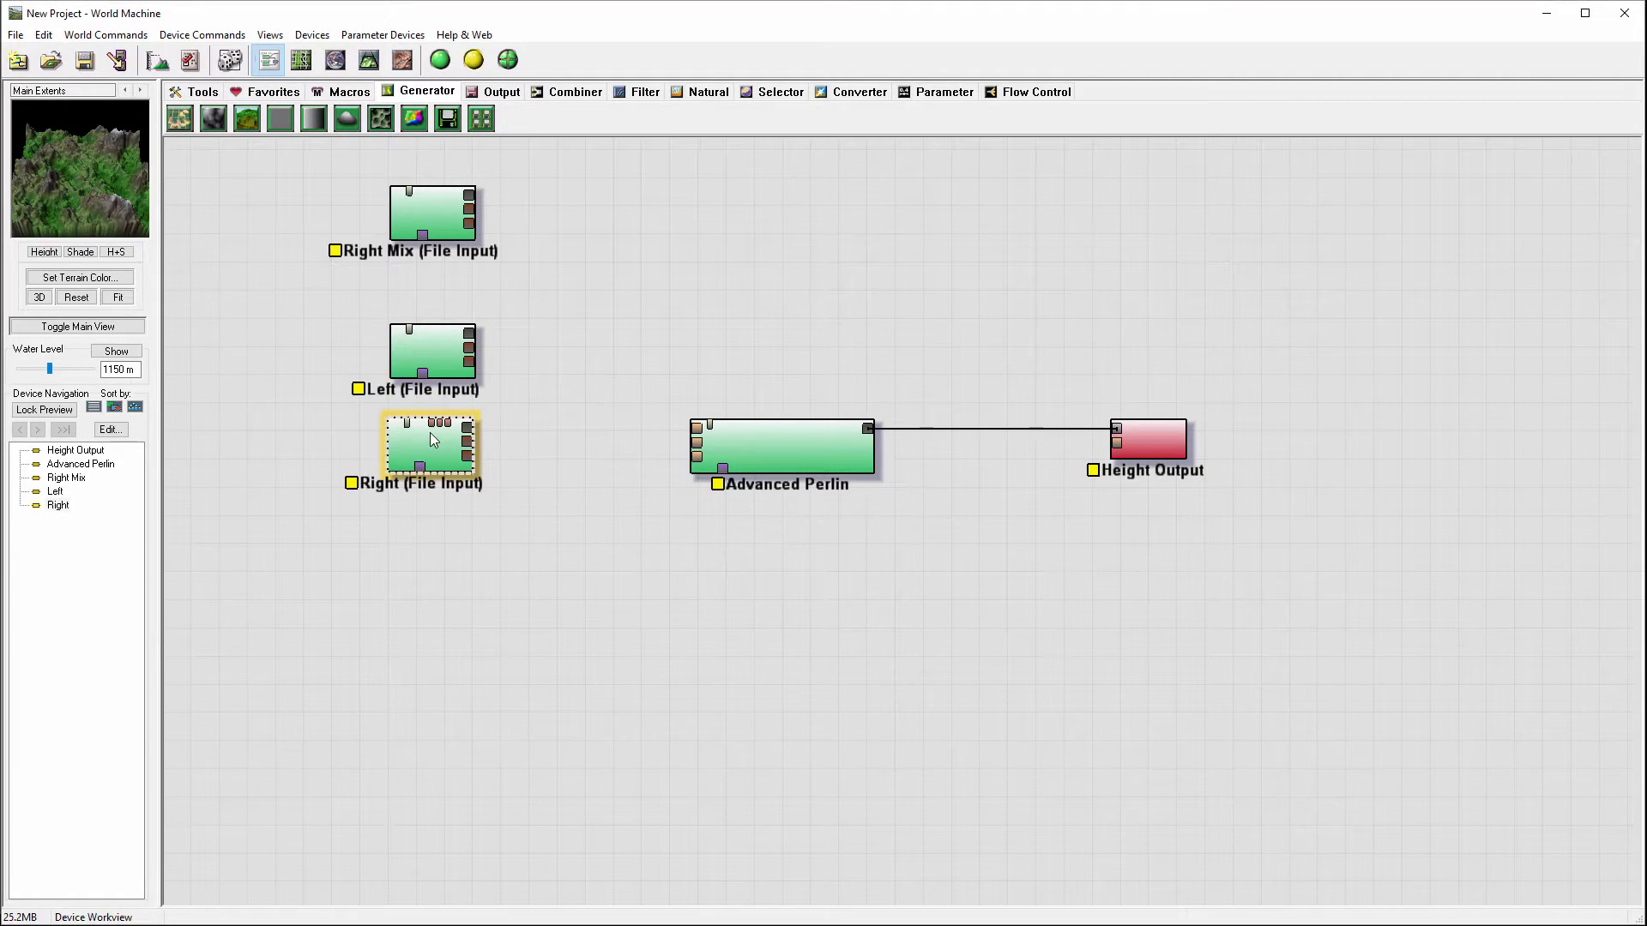
double_click(430, 432)
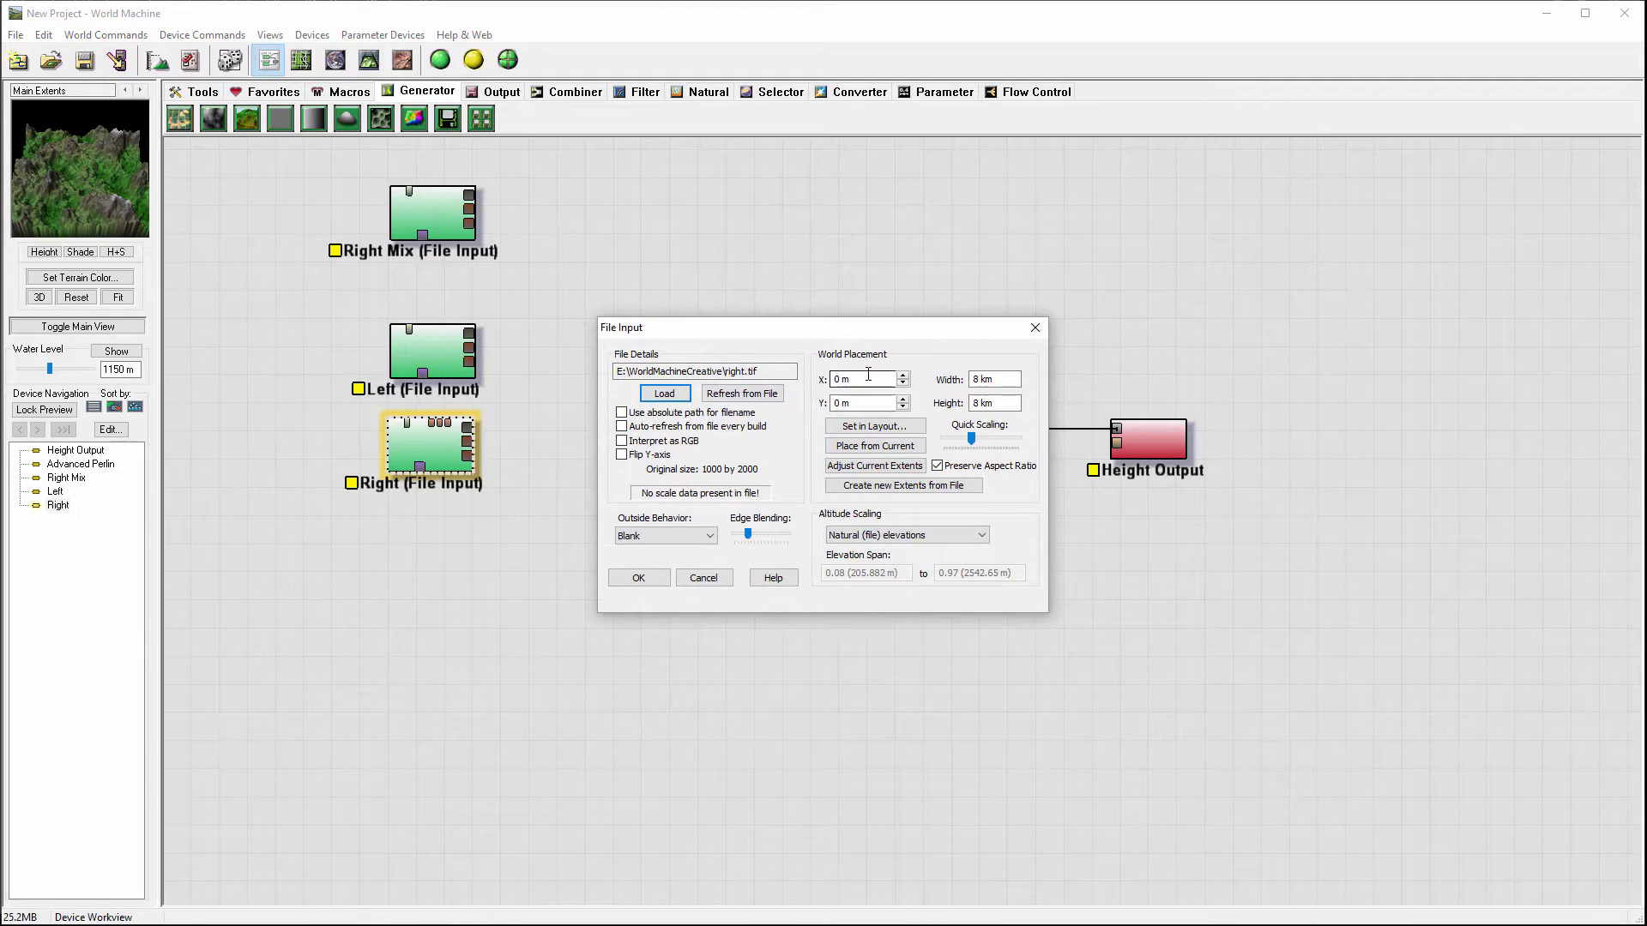
left_click(902, 379)
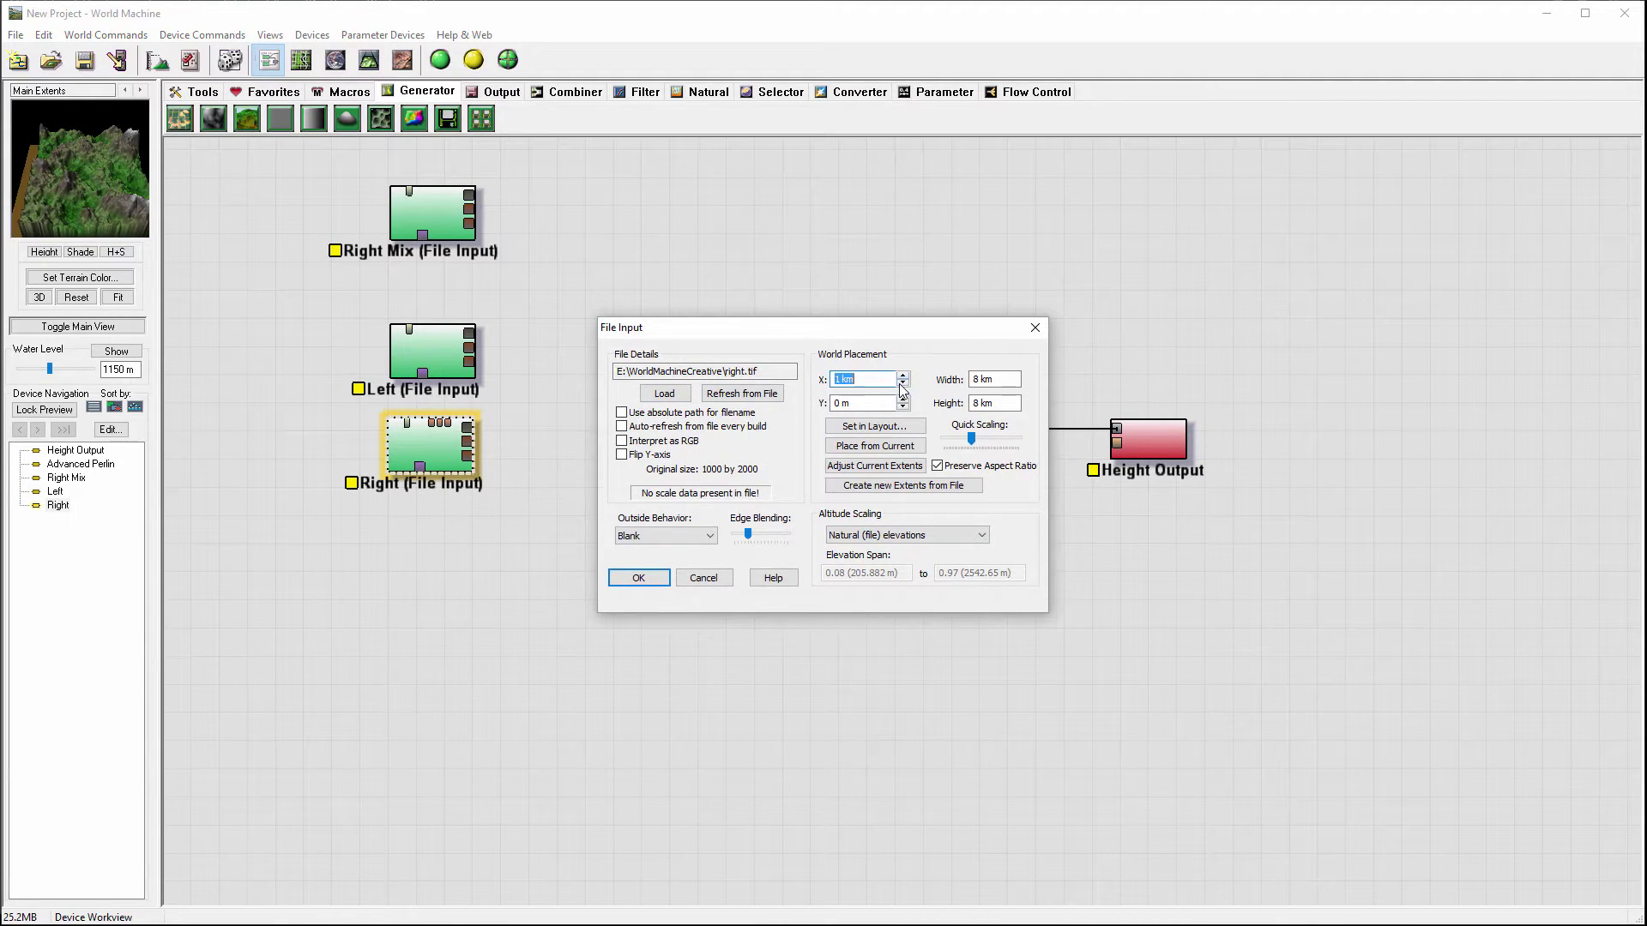
left_click(903, 383)
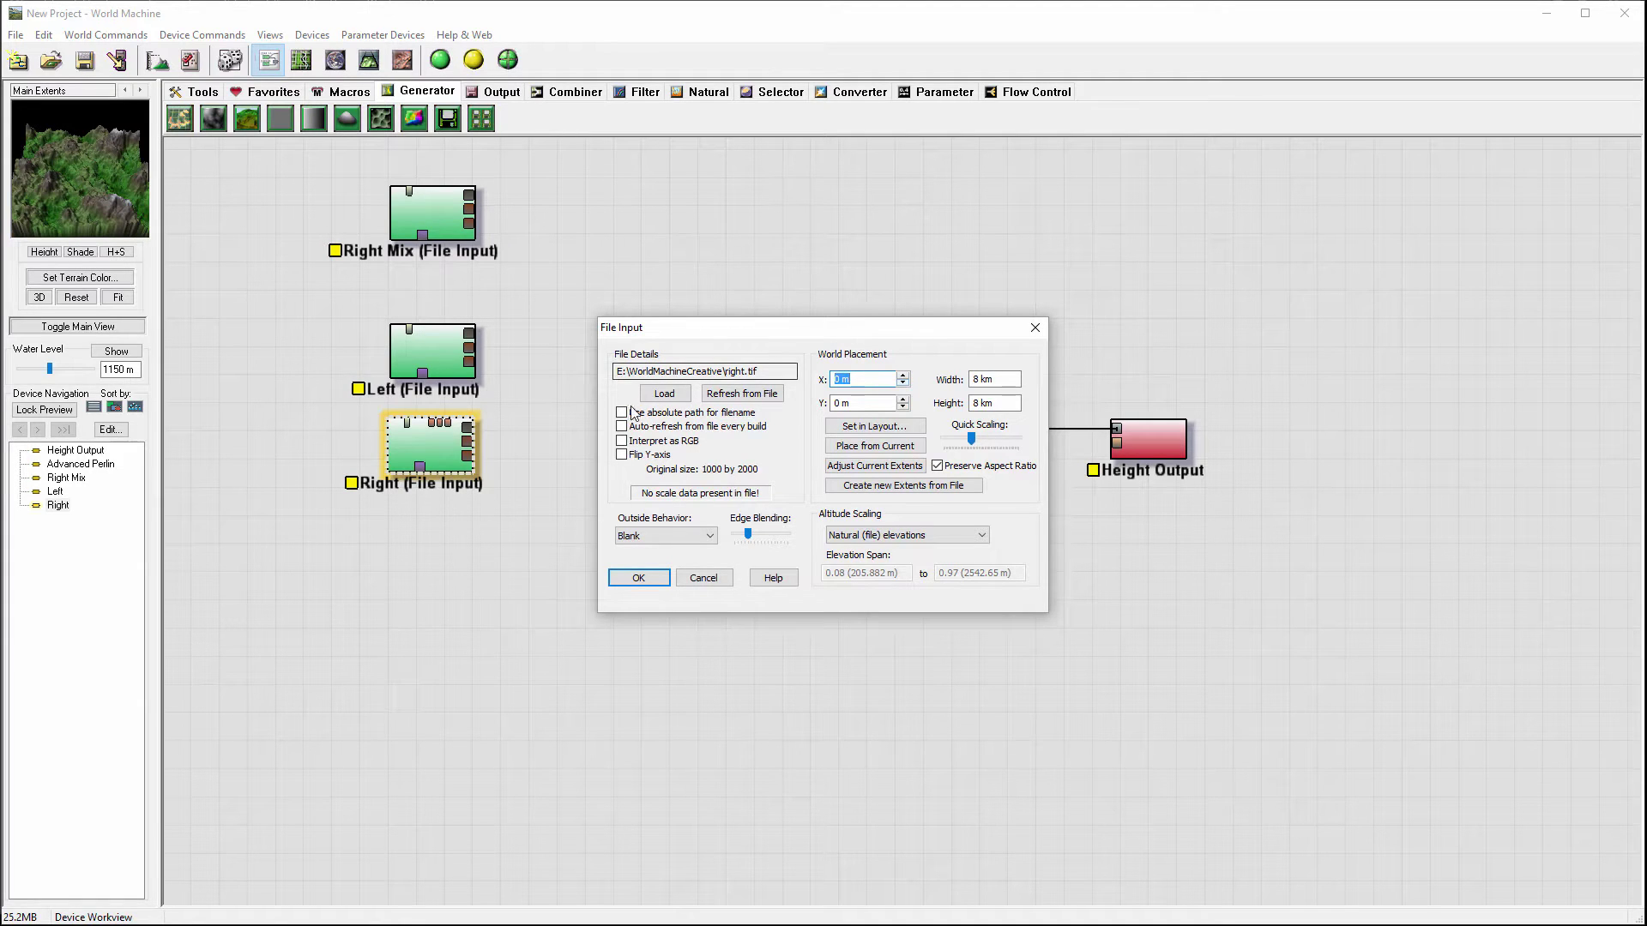
left_click(703, 578)
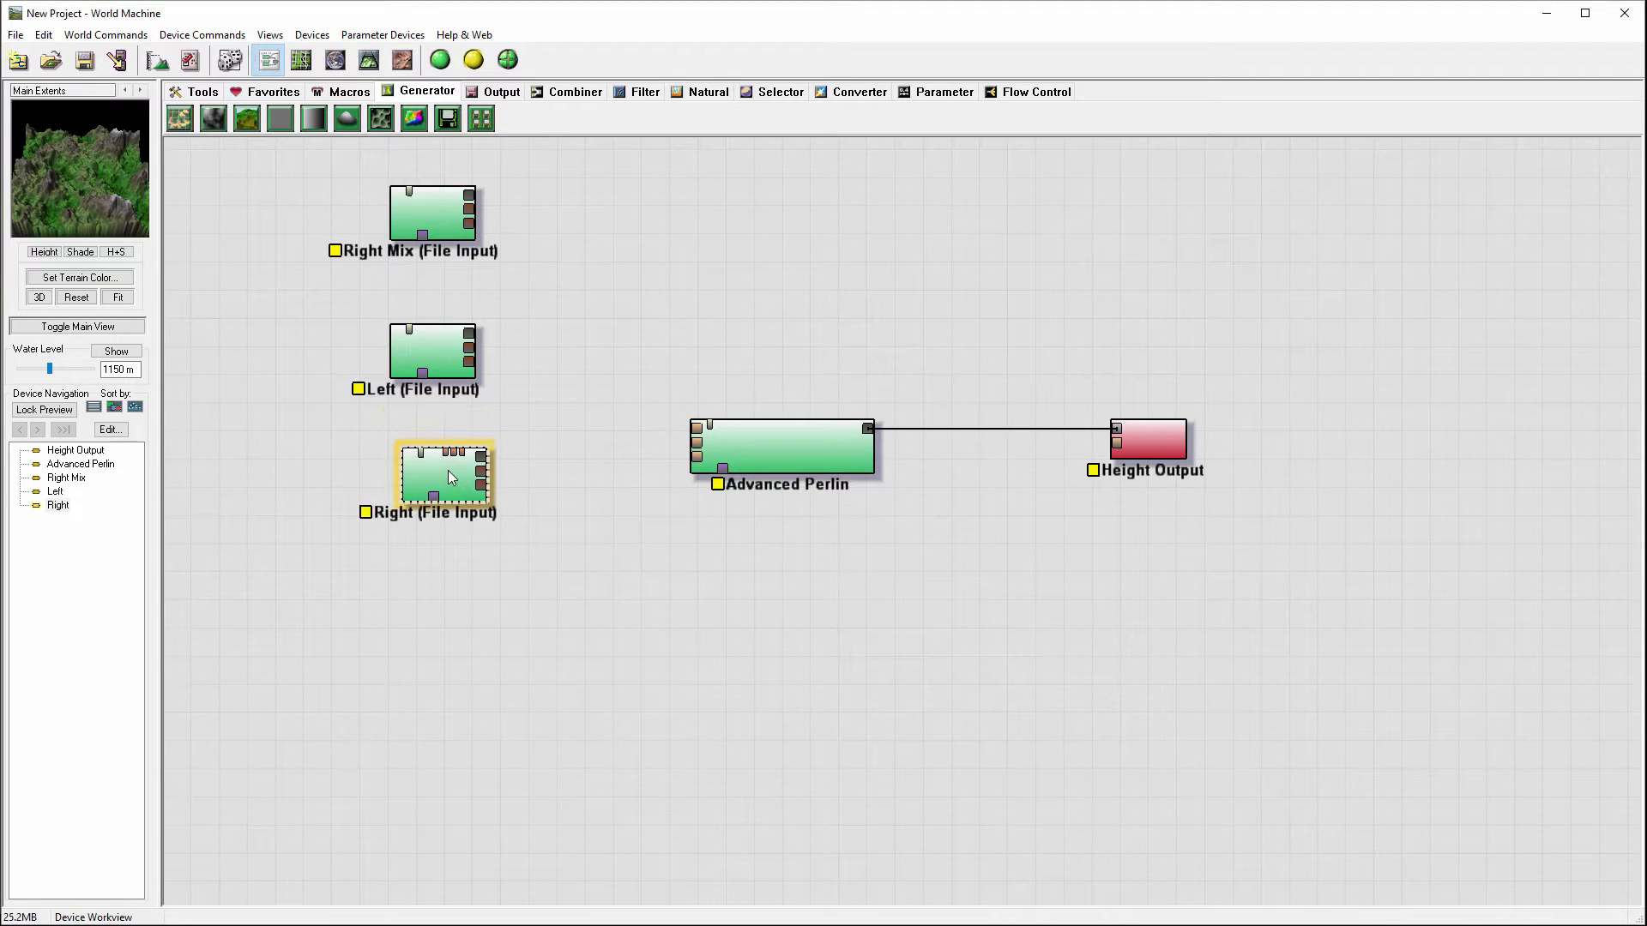
Swap the order of the Right and Left file inputs, placing Right above Left
left_click_drag(448, 470, 554, 300)
left_click_drag(425, 347, 464, 507)
left_click_drag(540, 304, 472, 407)
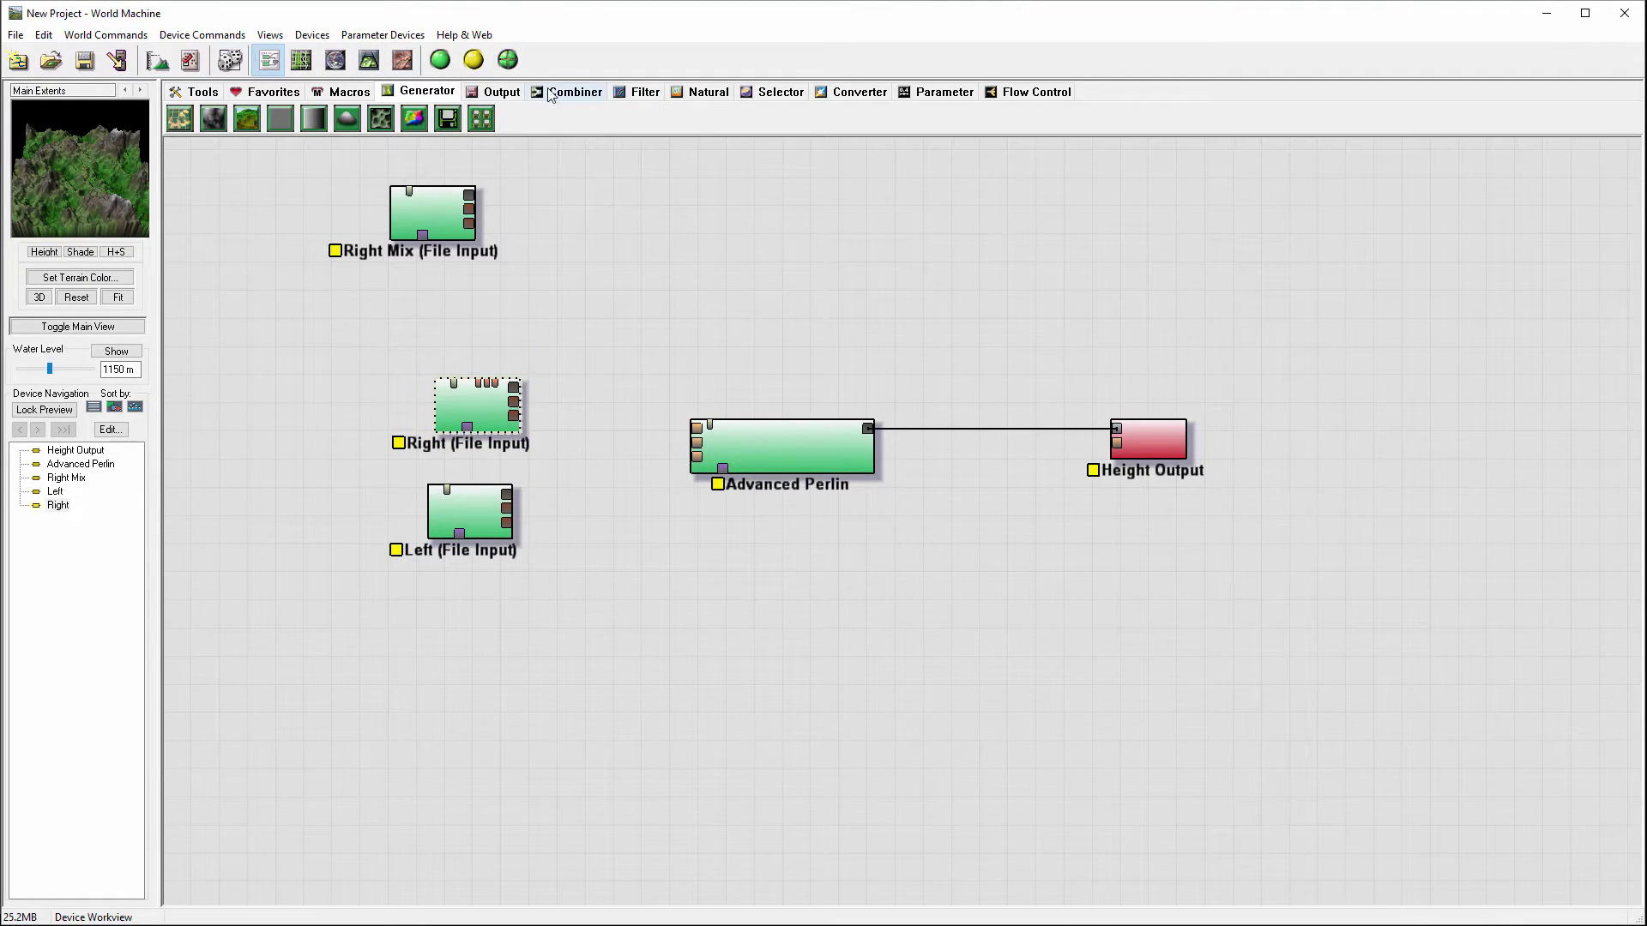
Add two Coordinate Generator devices, one beside the Right Mix file input and one beside the Right file input
left_click(940, 92)
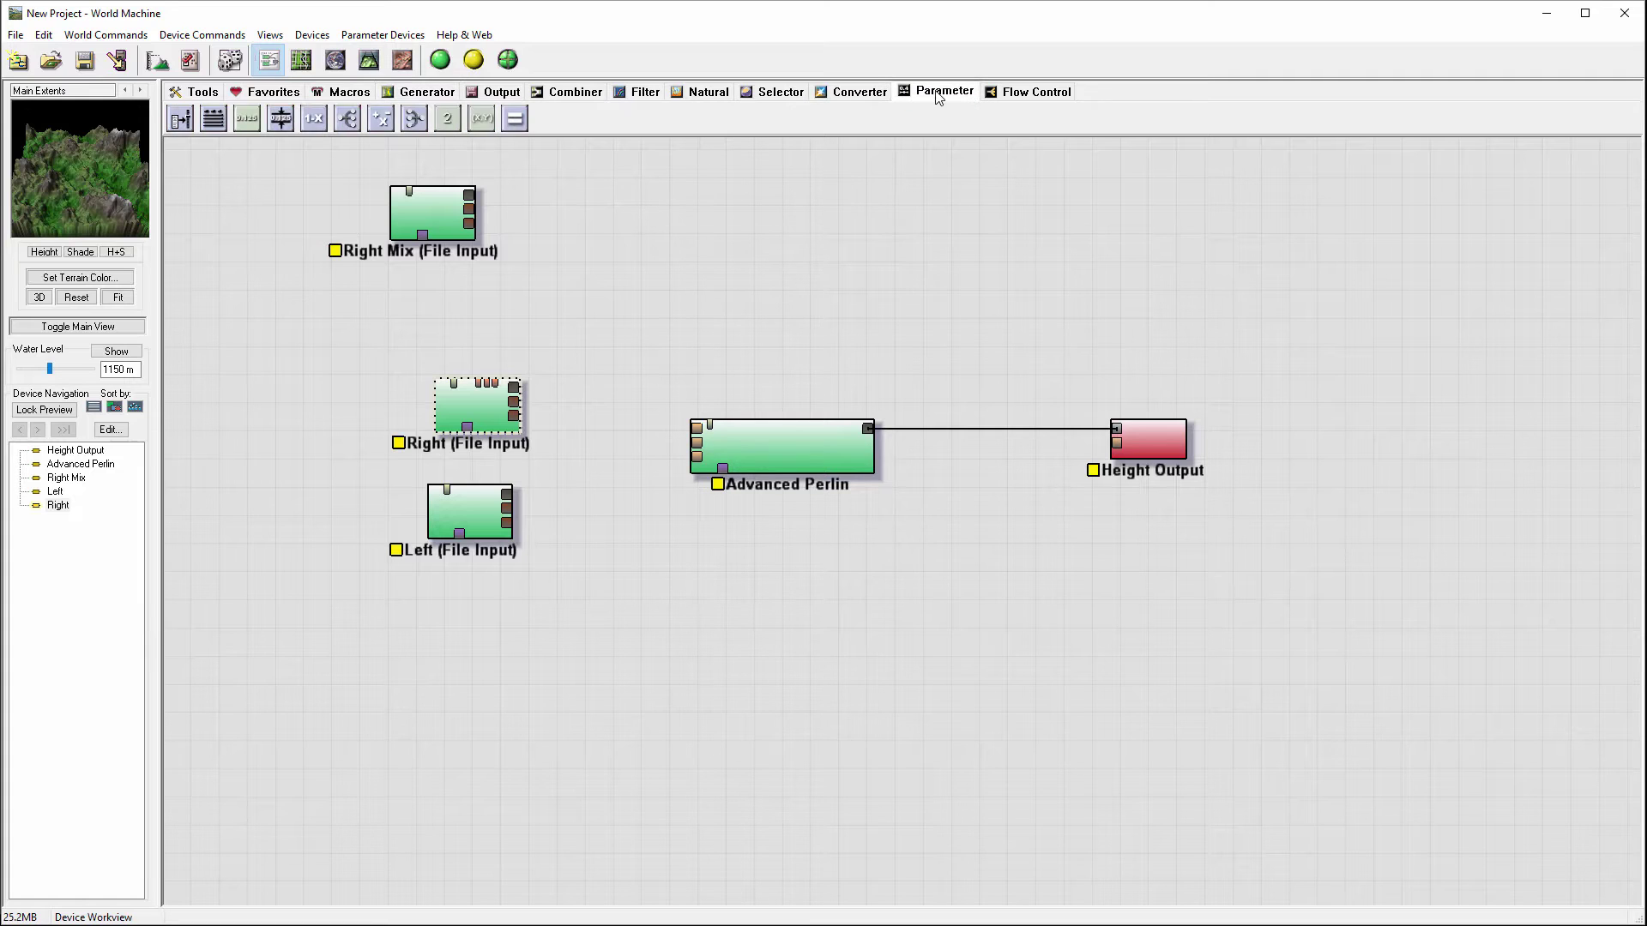
left_click(480, 120)
left_click(302, 331)
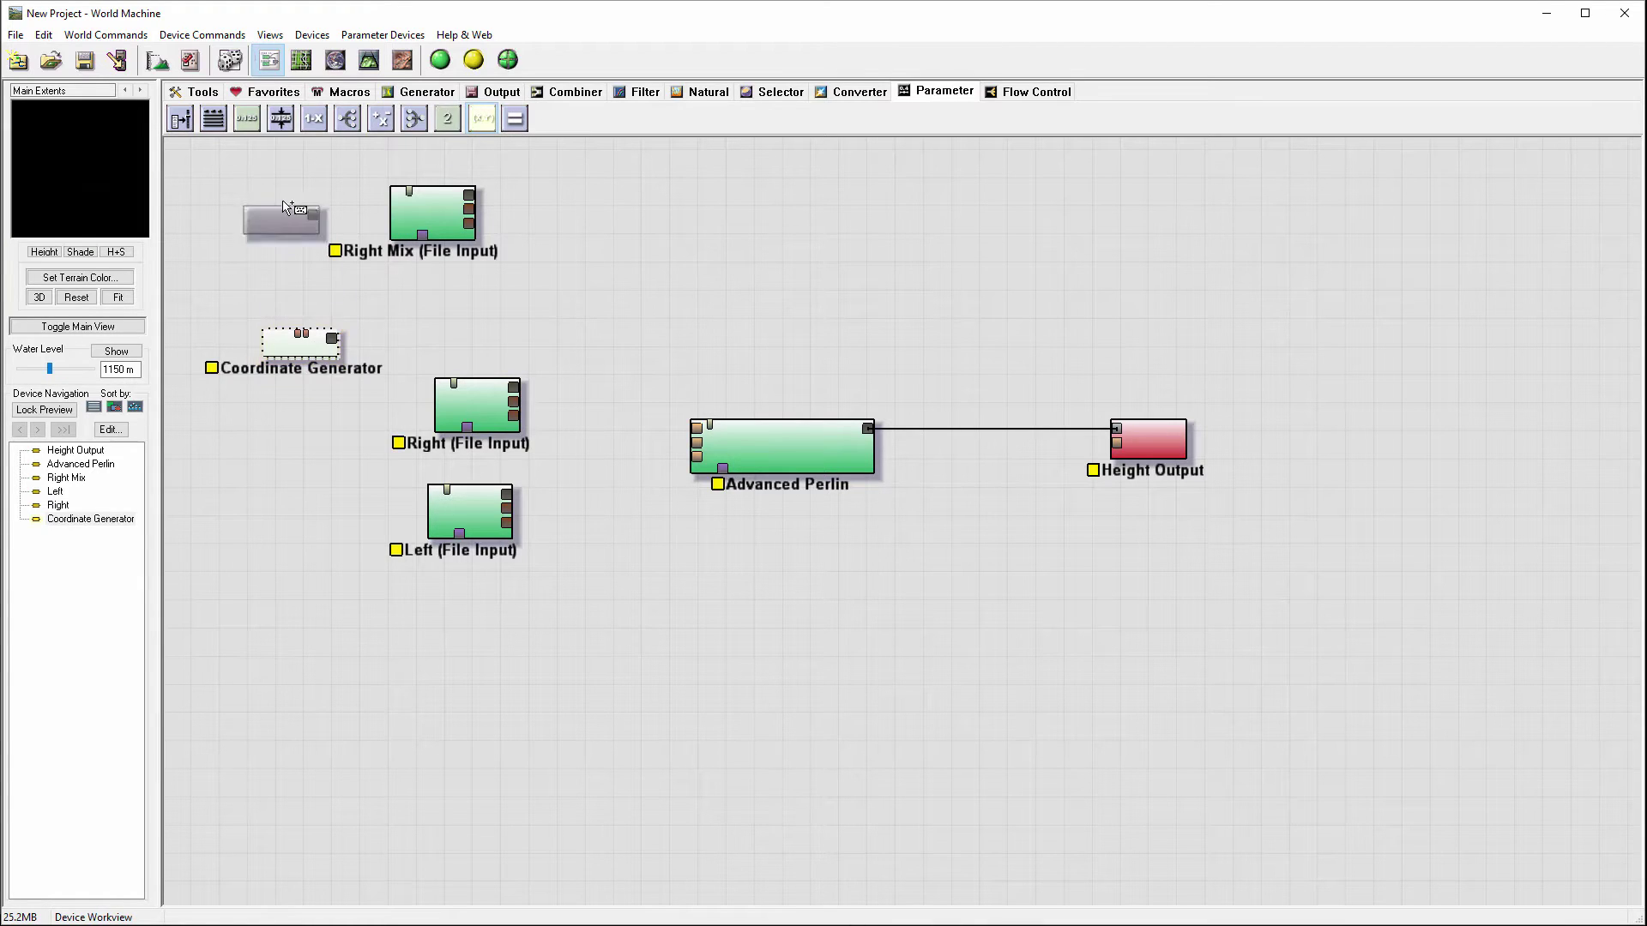
left_click(296, 175)
key("Escape")
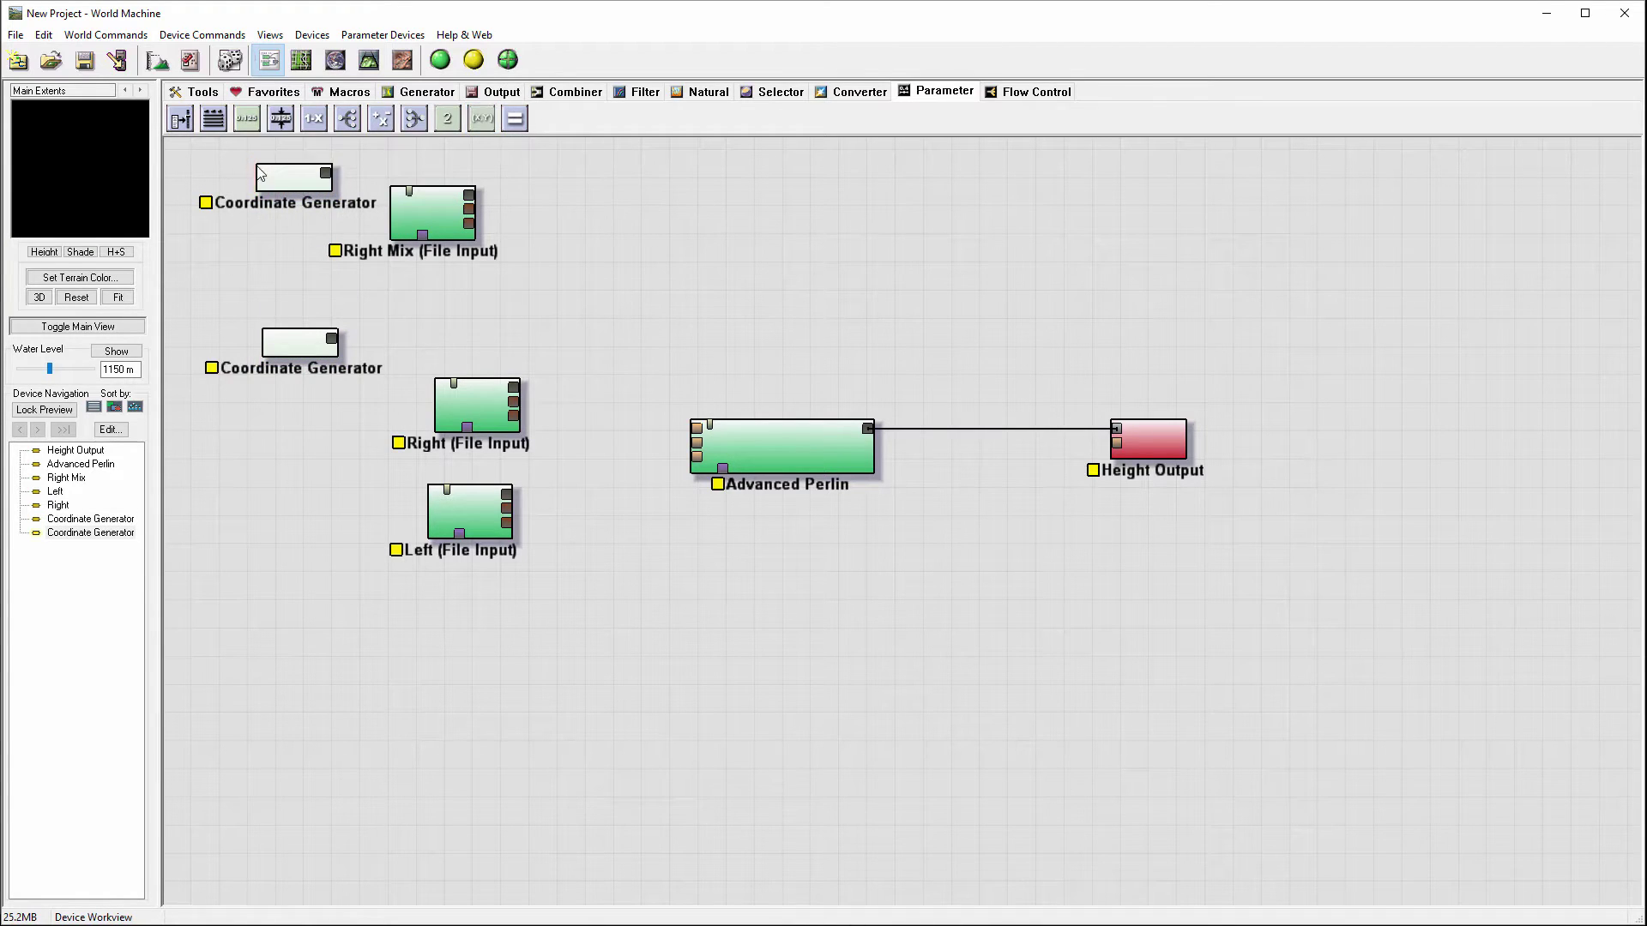
Adjust the placement of both Coordinate Generators and connect the lower one to the Right file input's Coordinate Input
mouse_move(284, 175)
left_mouse_down()
mouse_move(319, 178)
mouse_move(285, 167)
left_mouse_up()
left_click(309, 345)
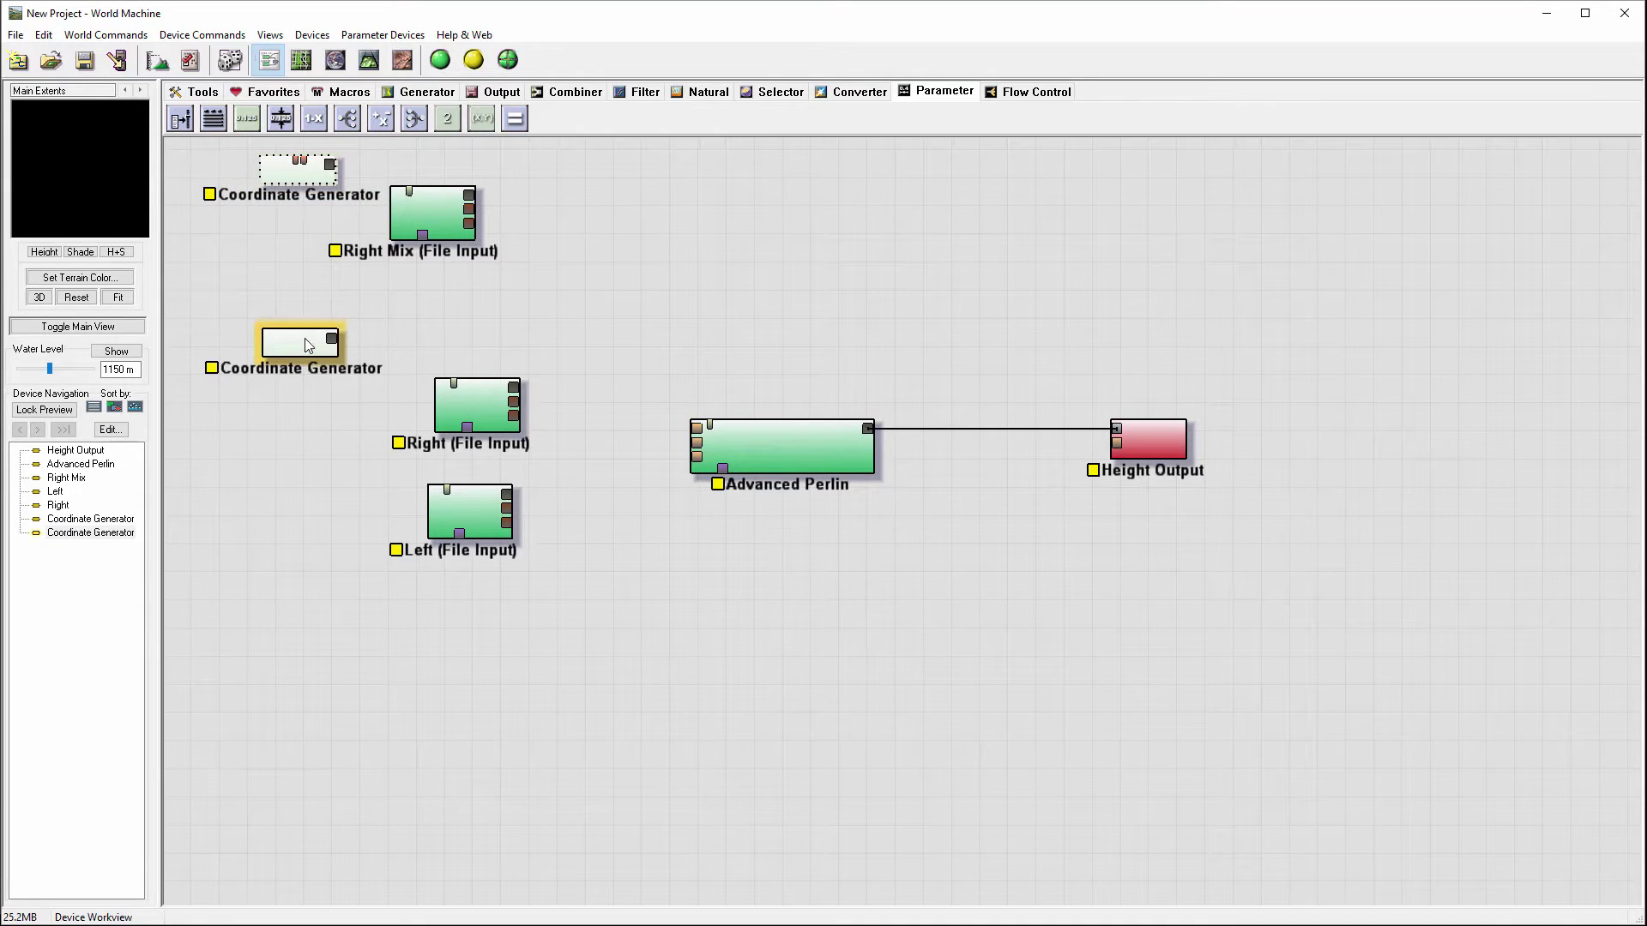
left_click_drag(309, 345, 304, 343)
left_click(450, 384)
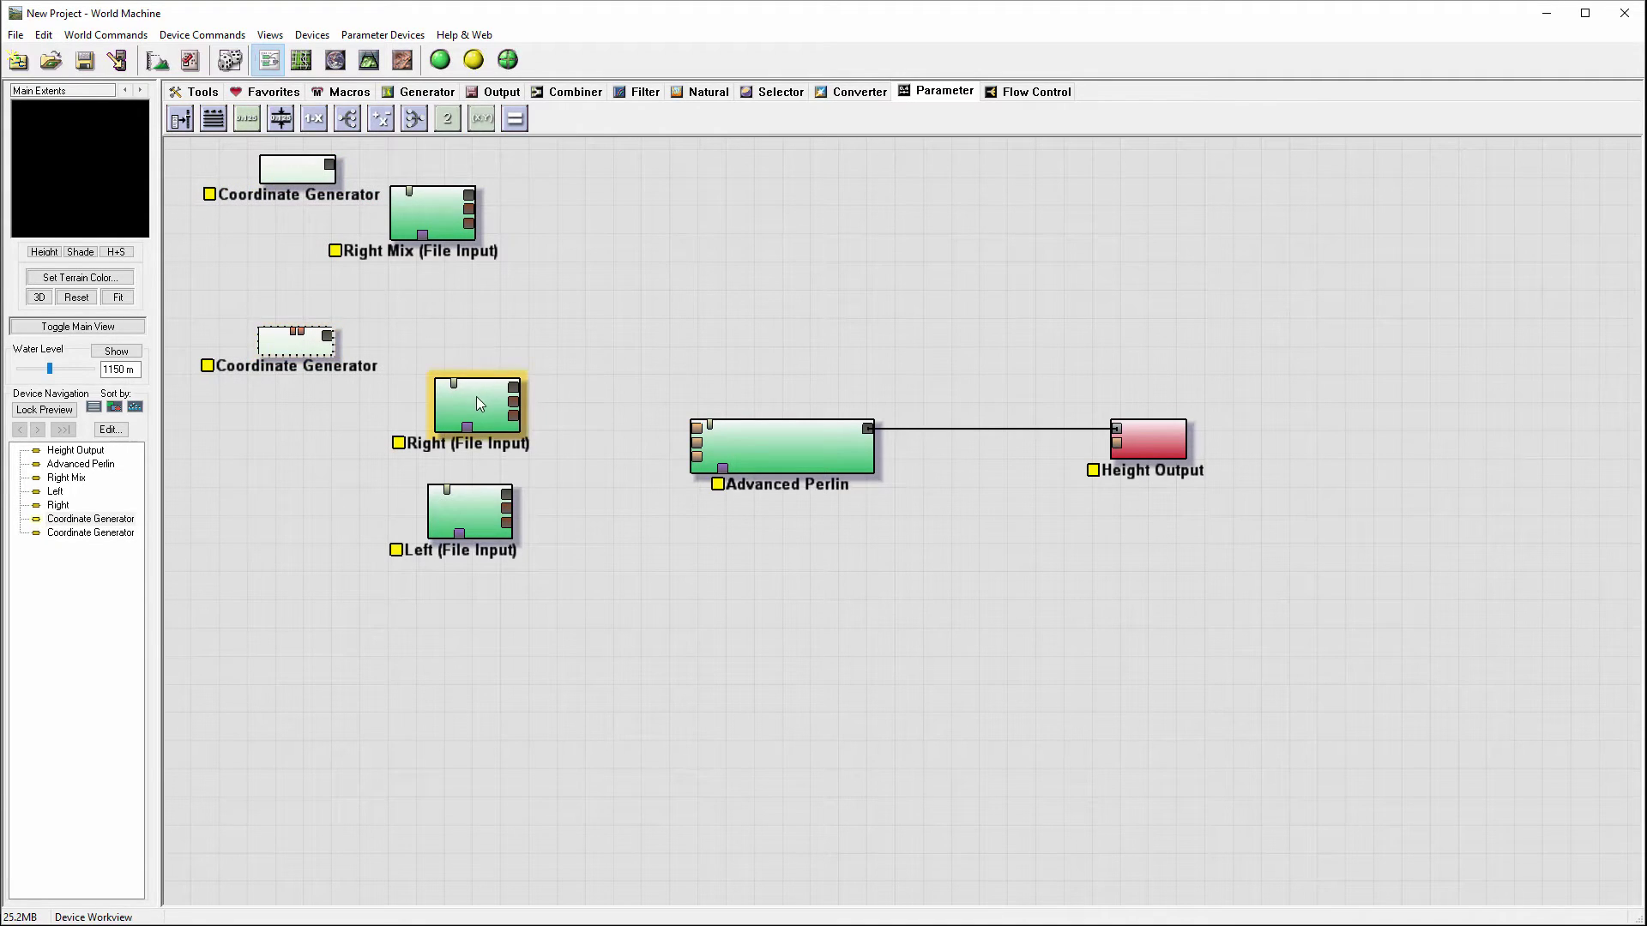
left_click(326, 341)
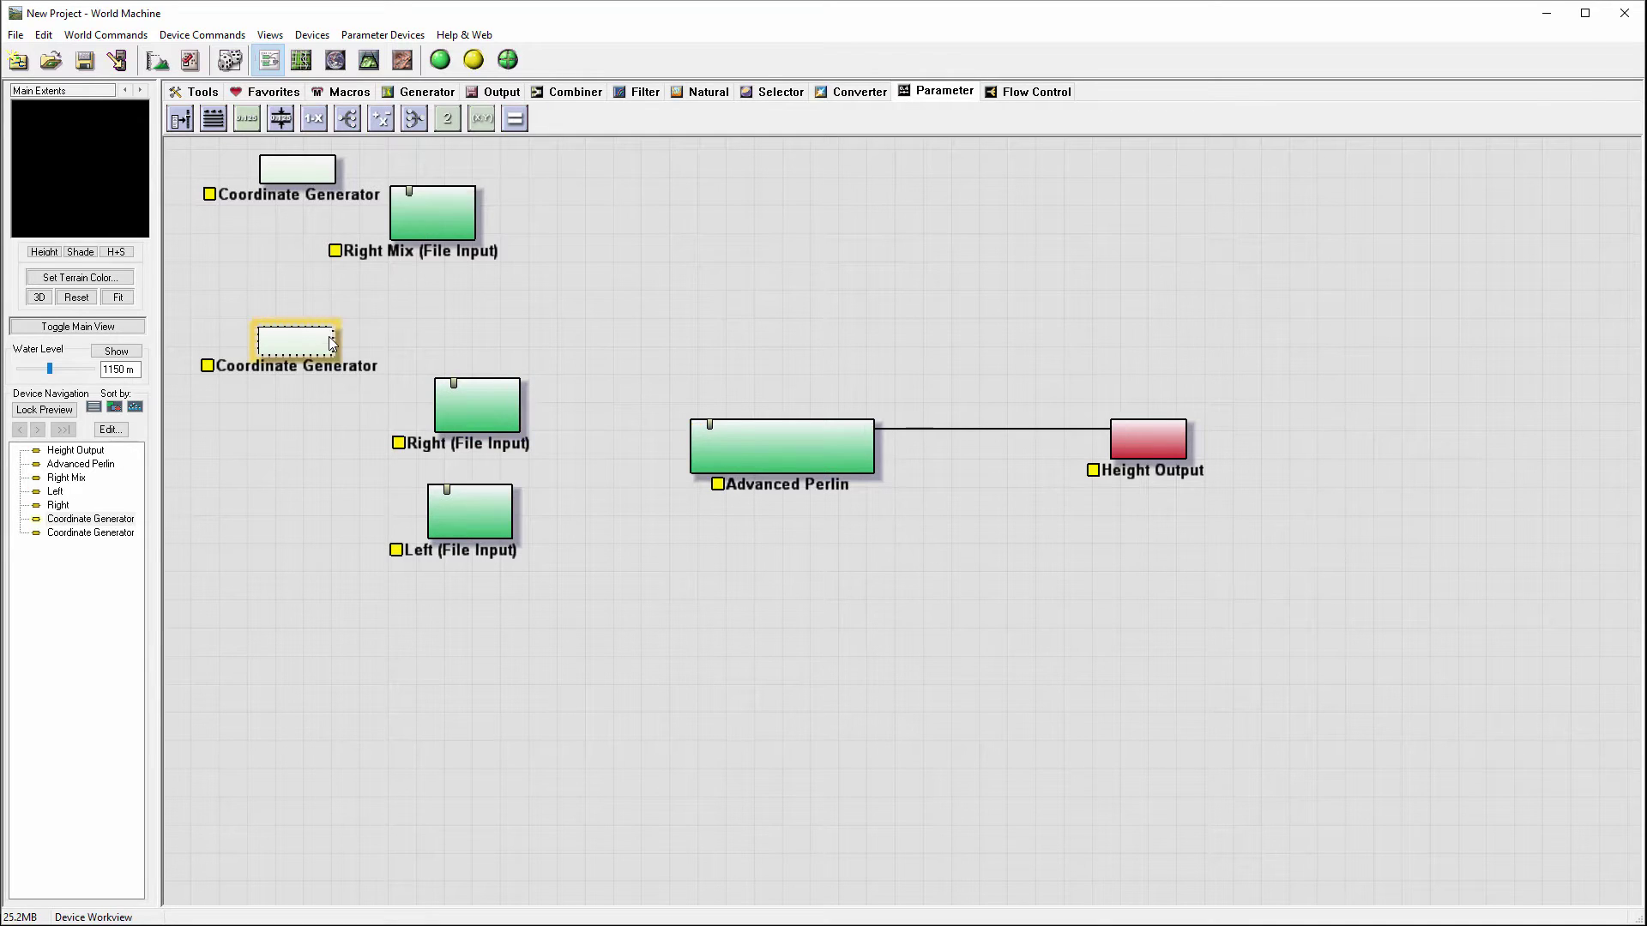
left_click_drag(327, 336, 454, 382)
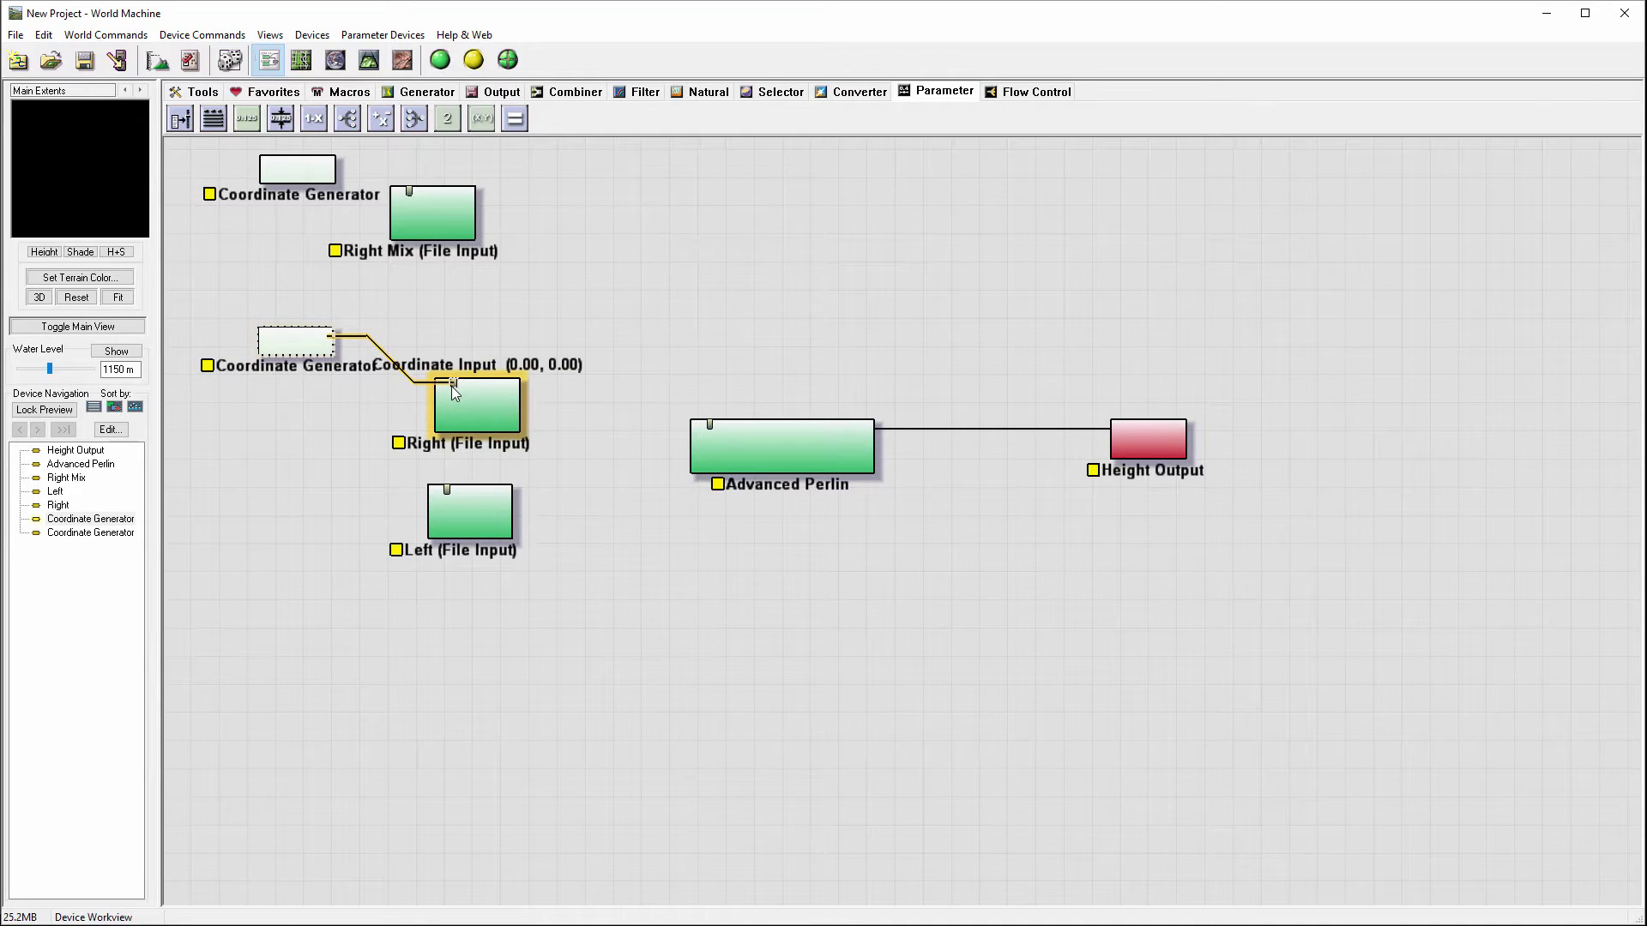
left_click_drag(451, 386, 452, 385)
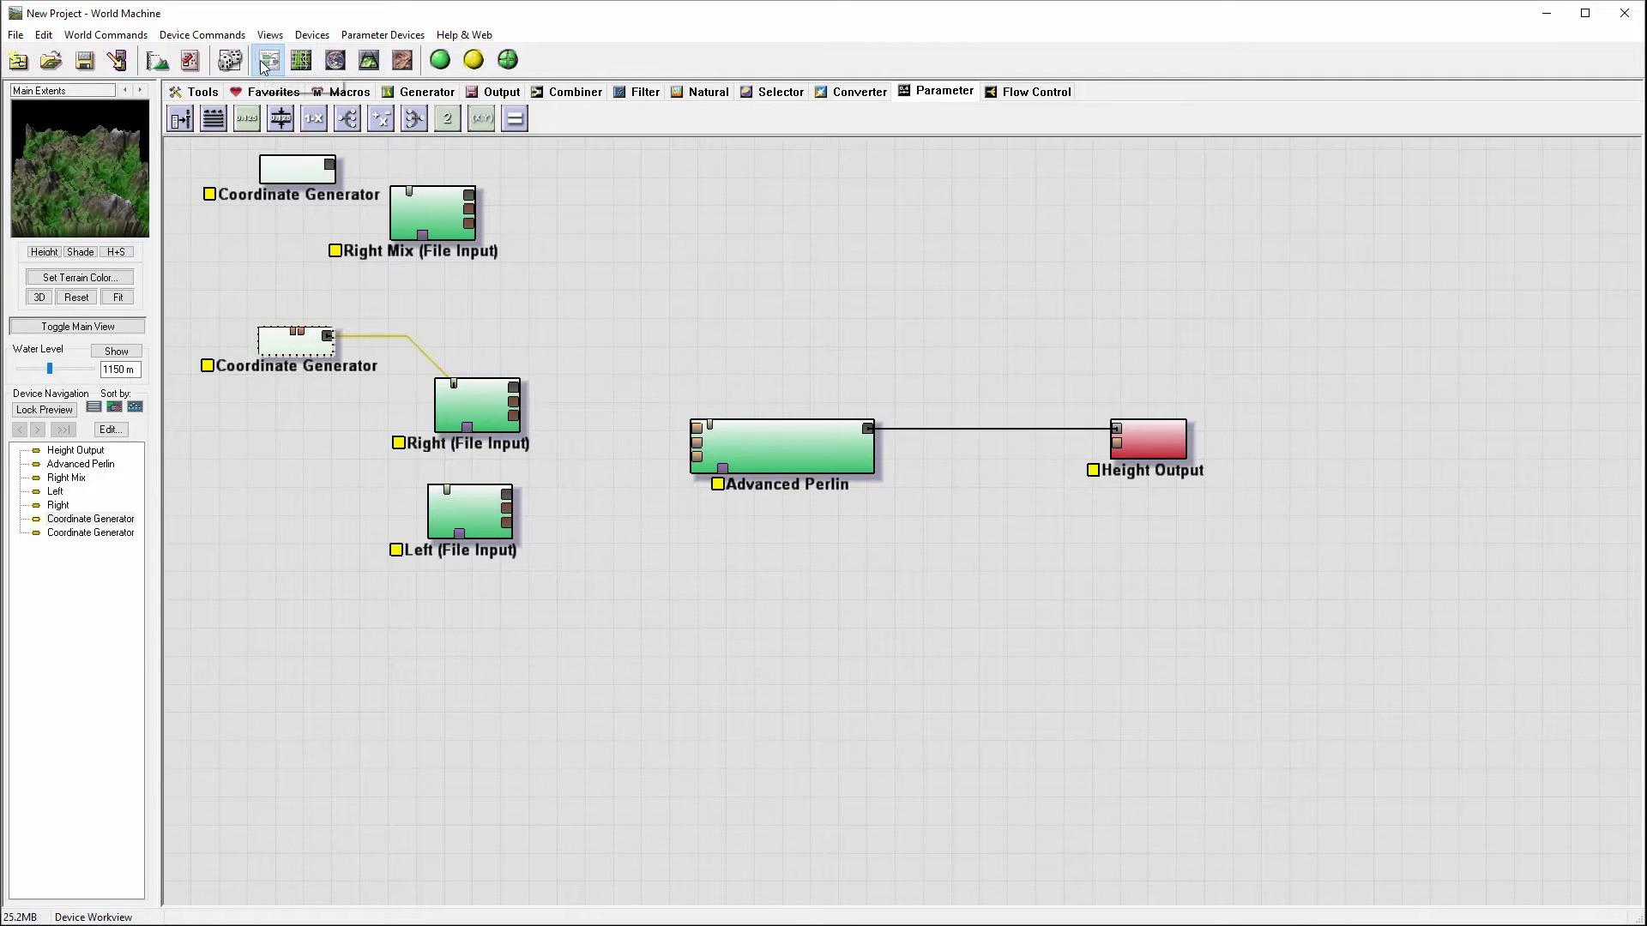
Enlarge the Main Extents to a square covering the Right terrain's full height and an equal empty area east of it
left_click(301, 59)
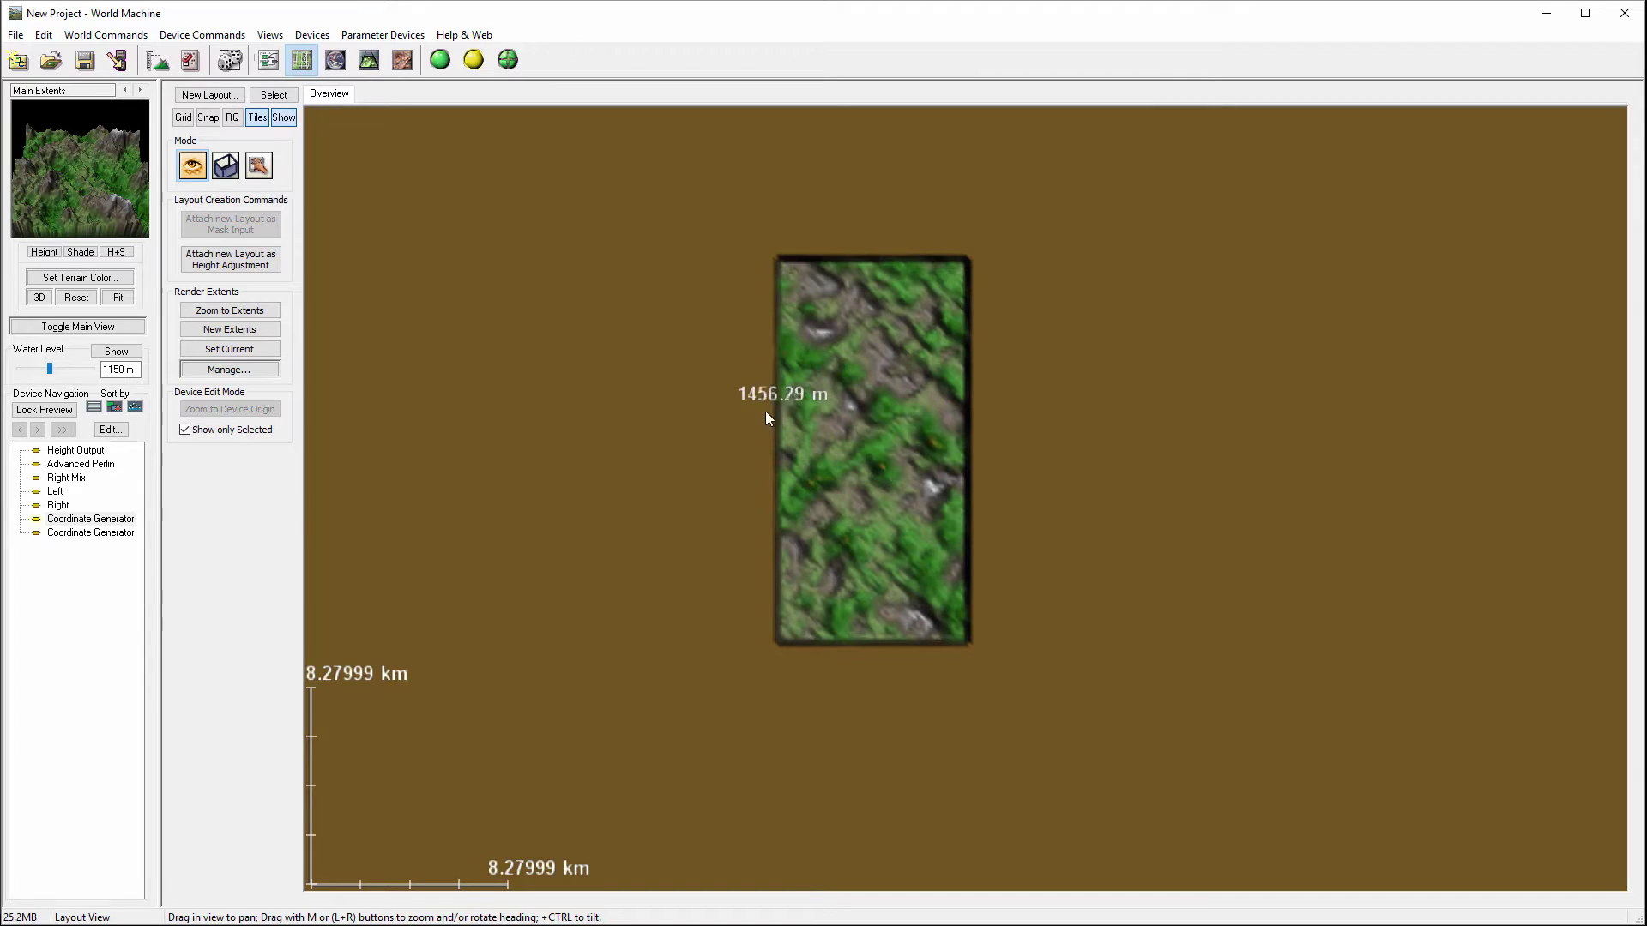
left_click(226, 166)
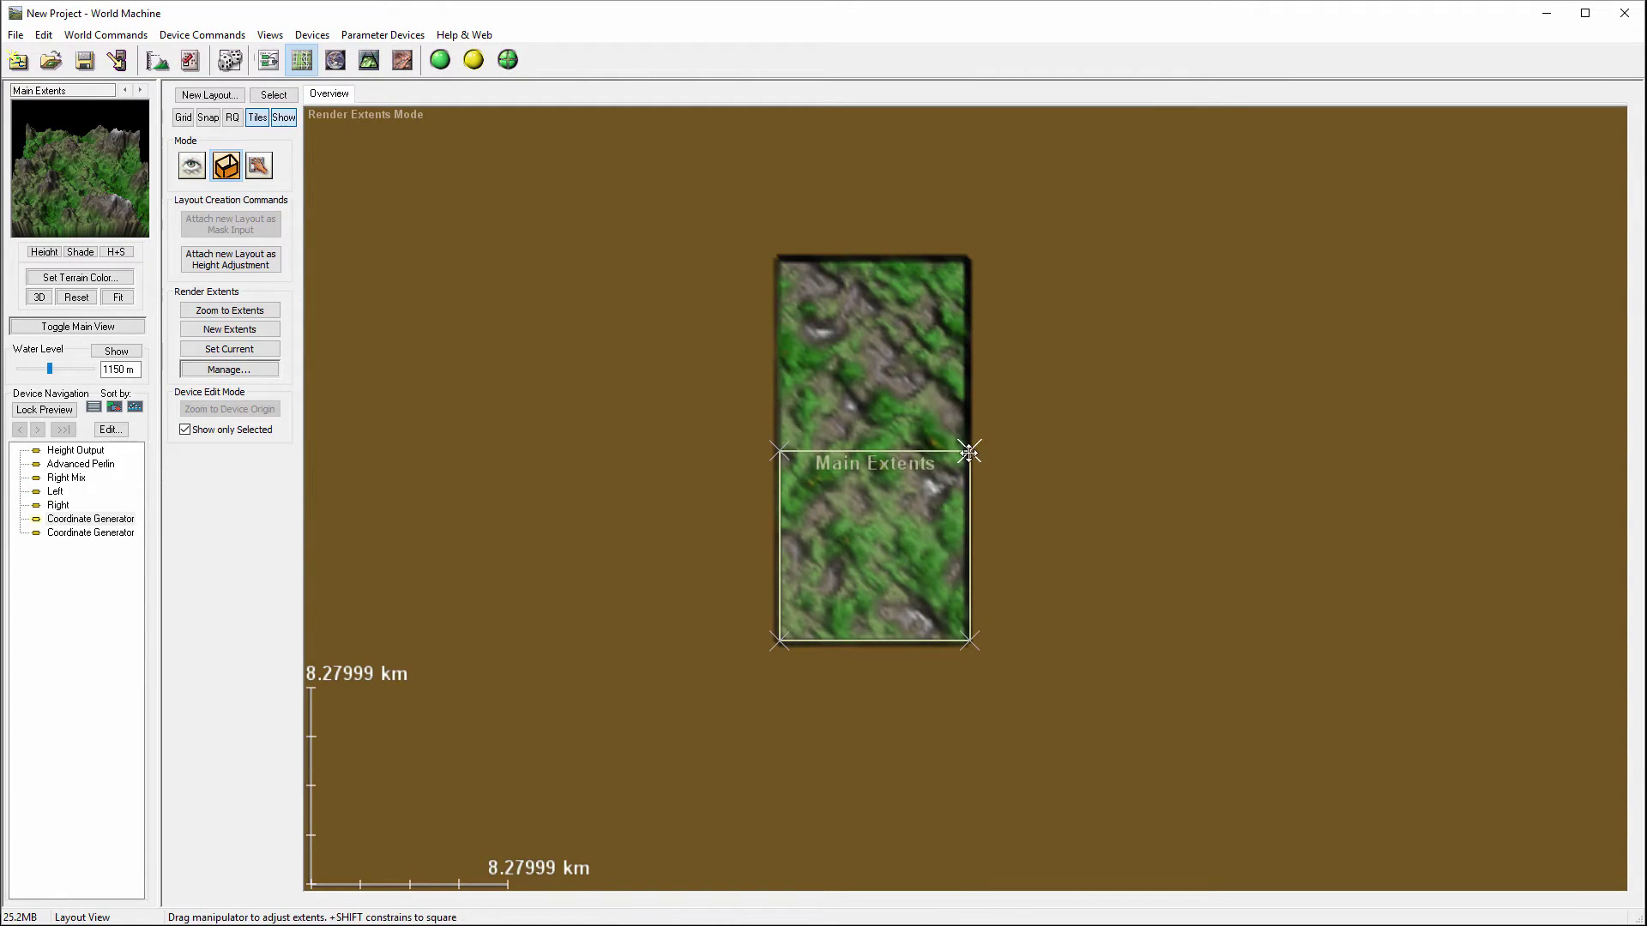
left_click_drag(965, 452, 1169, 394, "shift")
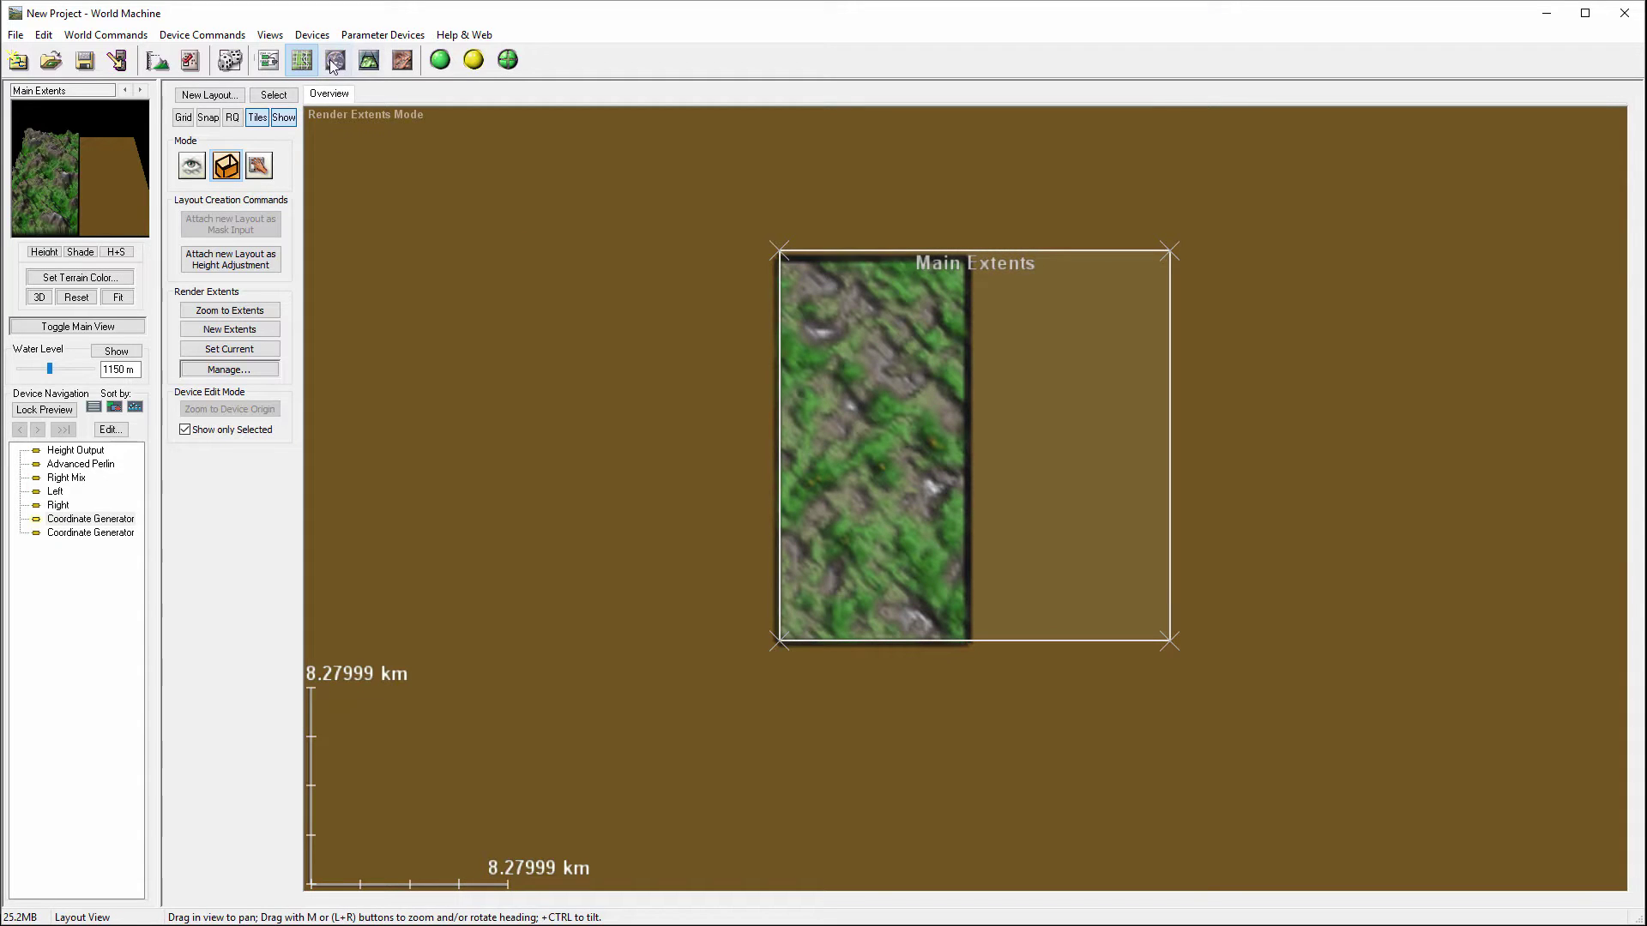
Examine the Right terrain within the enlarged Main Extents in the other views, and return to the device network
left_click(369, 60)
left_click(268, 60)
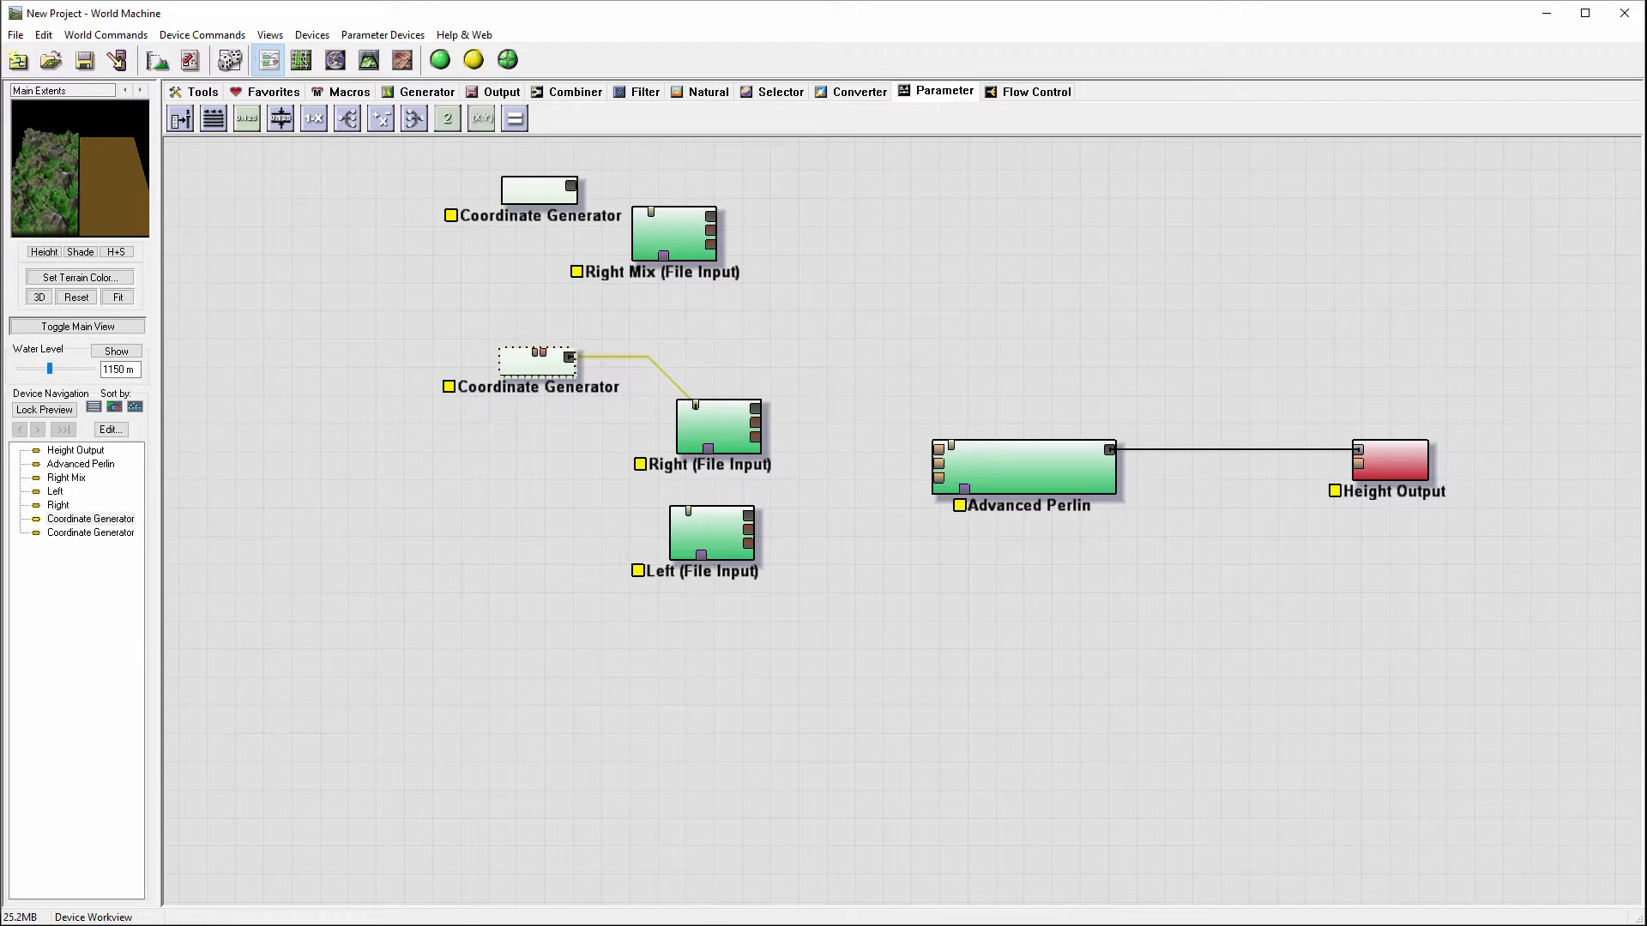
left_click(301, 59)
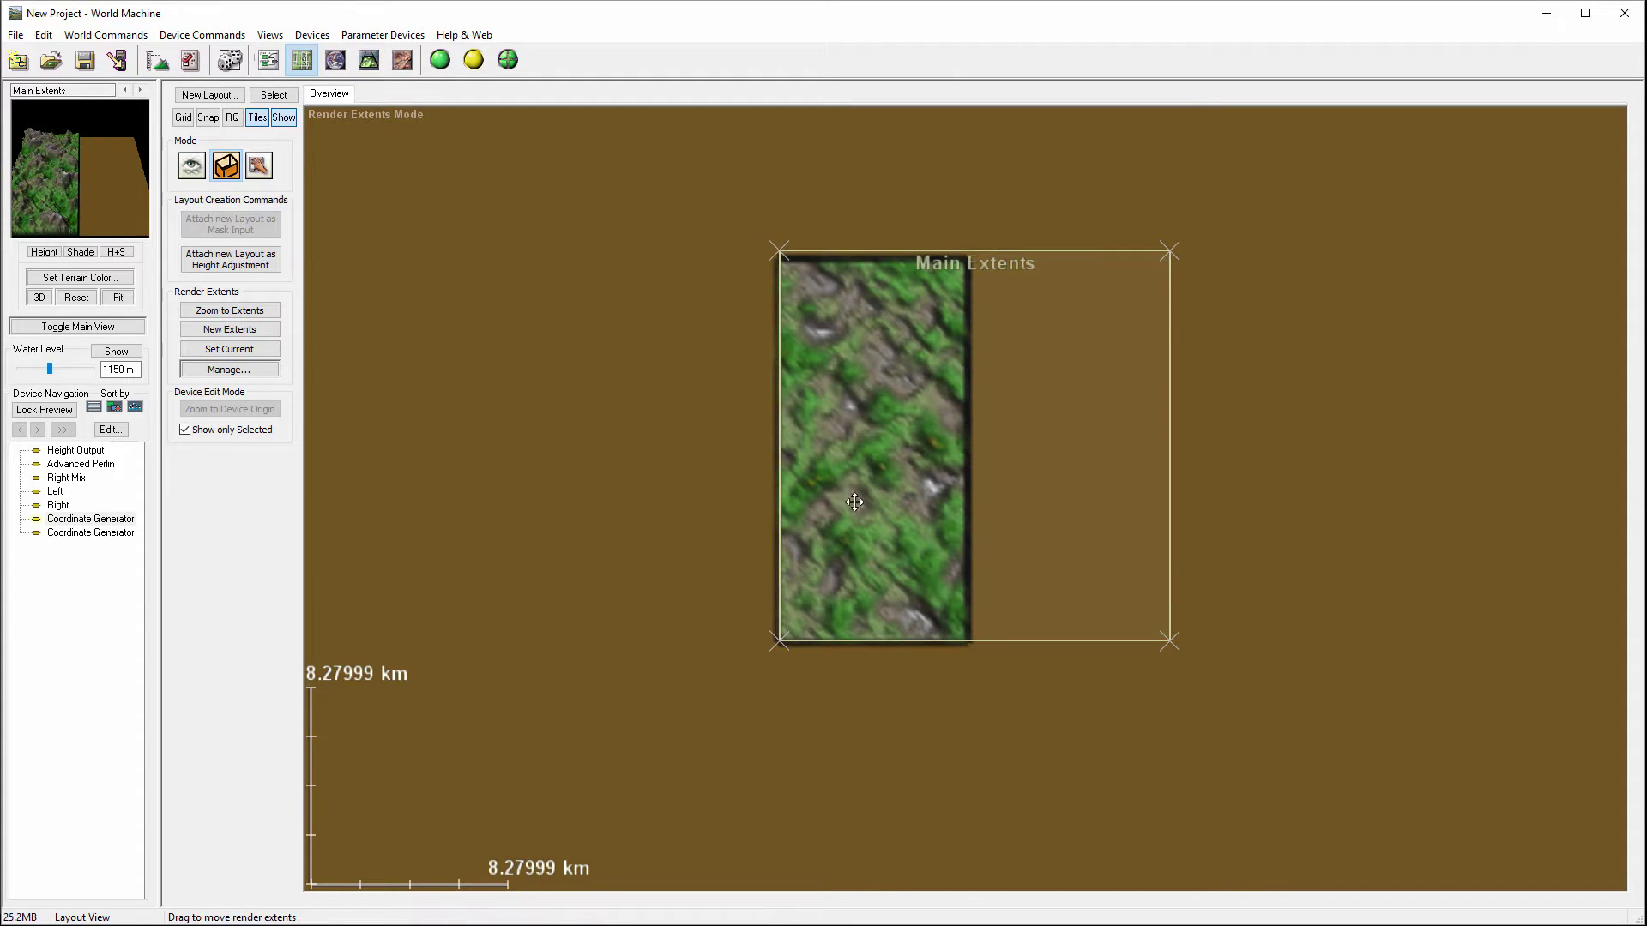
scroll(856, 415, "down", 2)
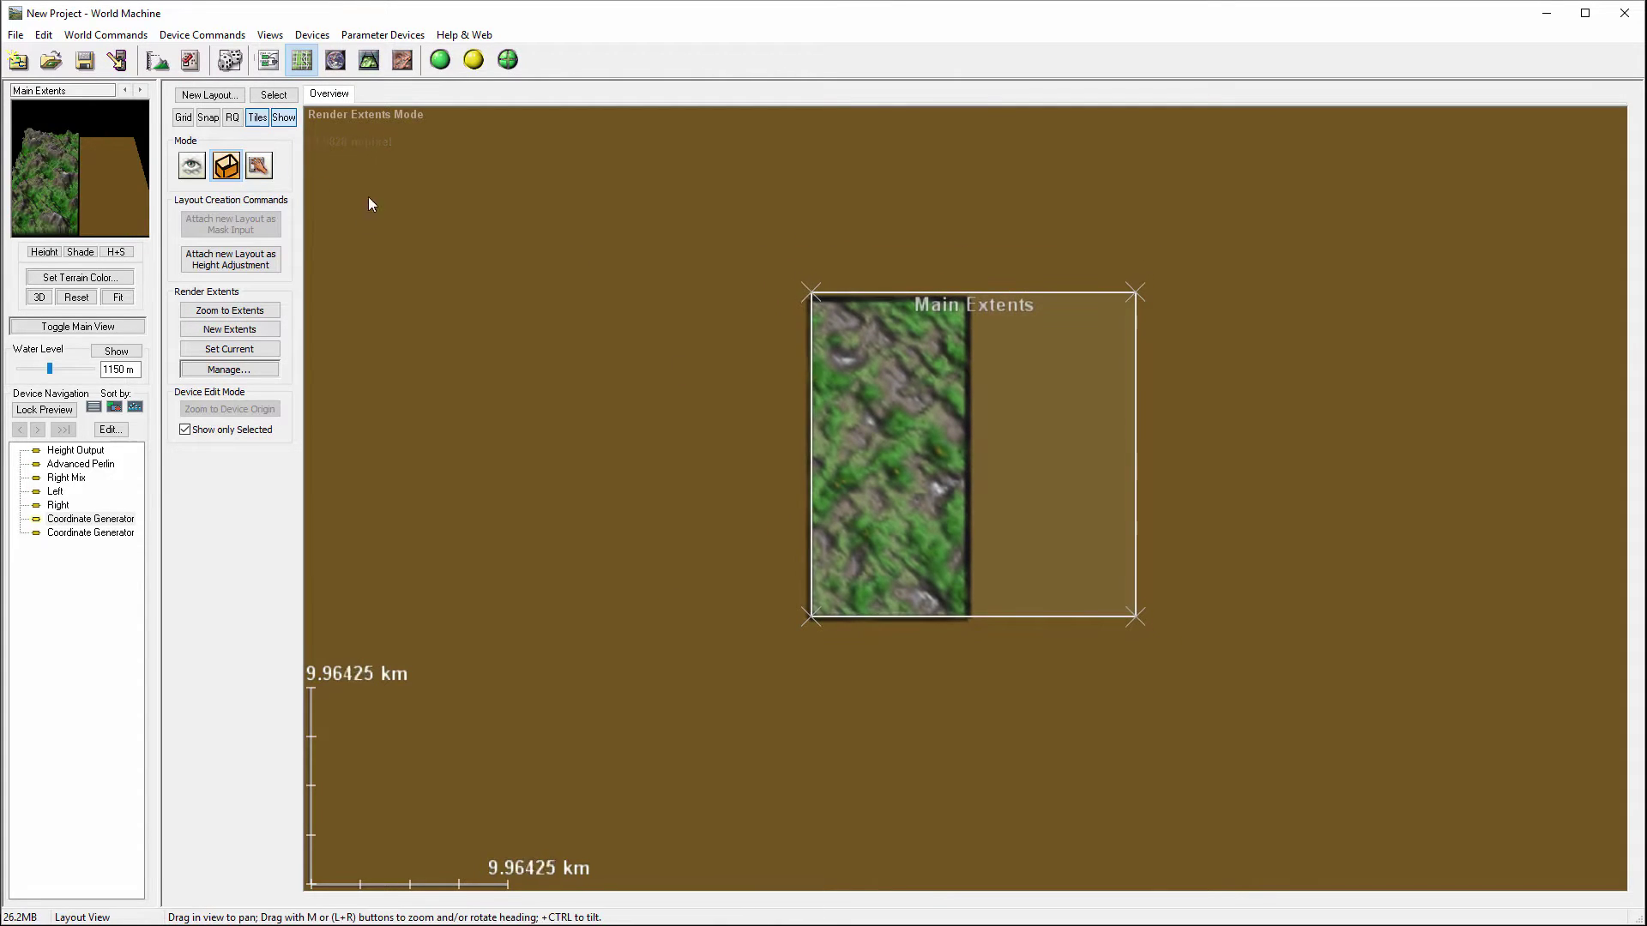
scroll(901, 399, "up", 2)
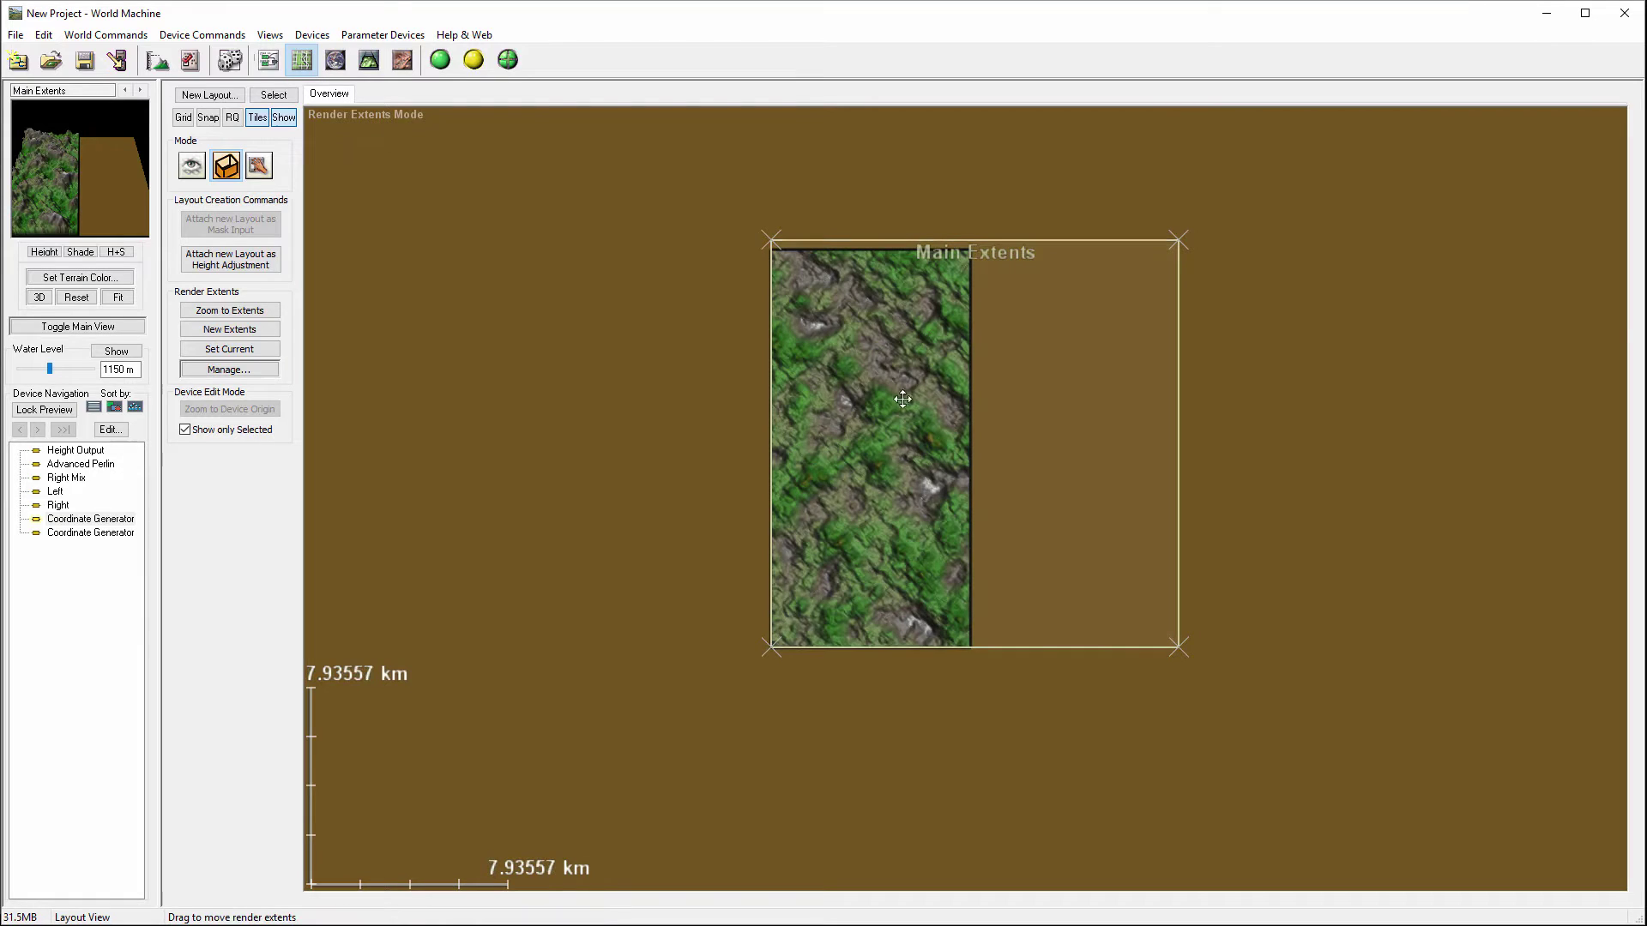
left_click(268, 59)
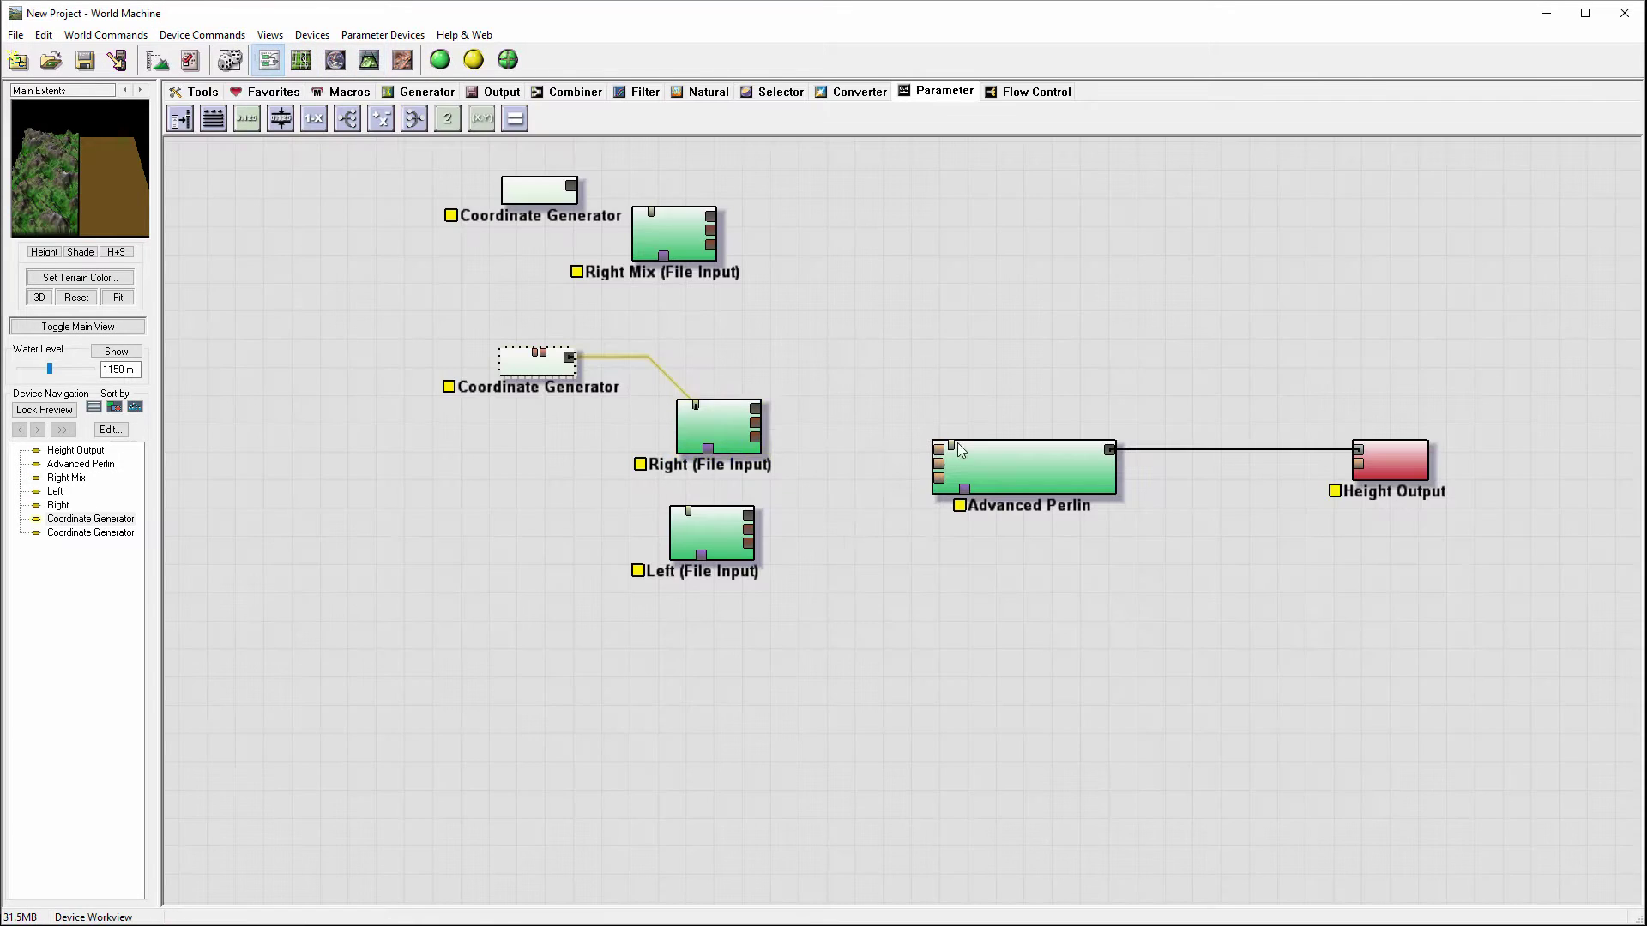
Space out the Right and Left file inputs, and move Advanced Perlin and Height Output farther away from them
left_click_drag(717, 415, 712, 371)
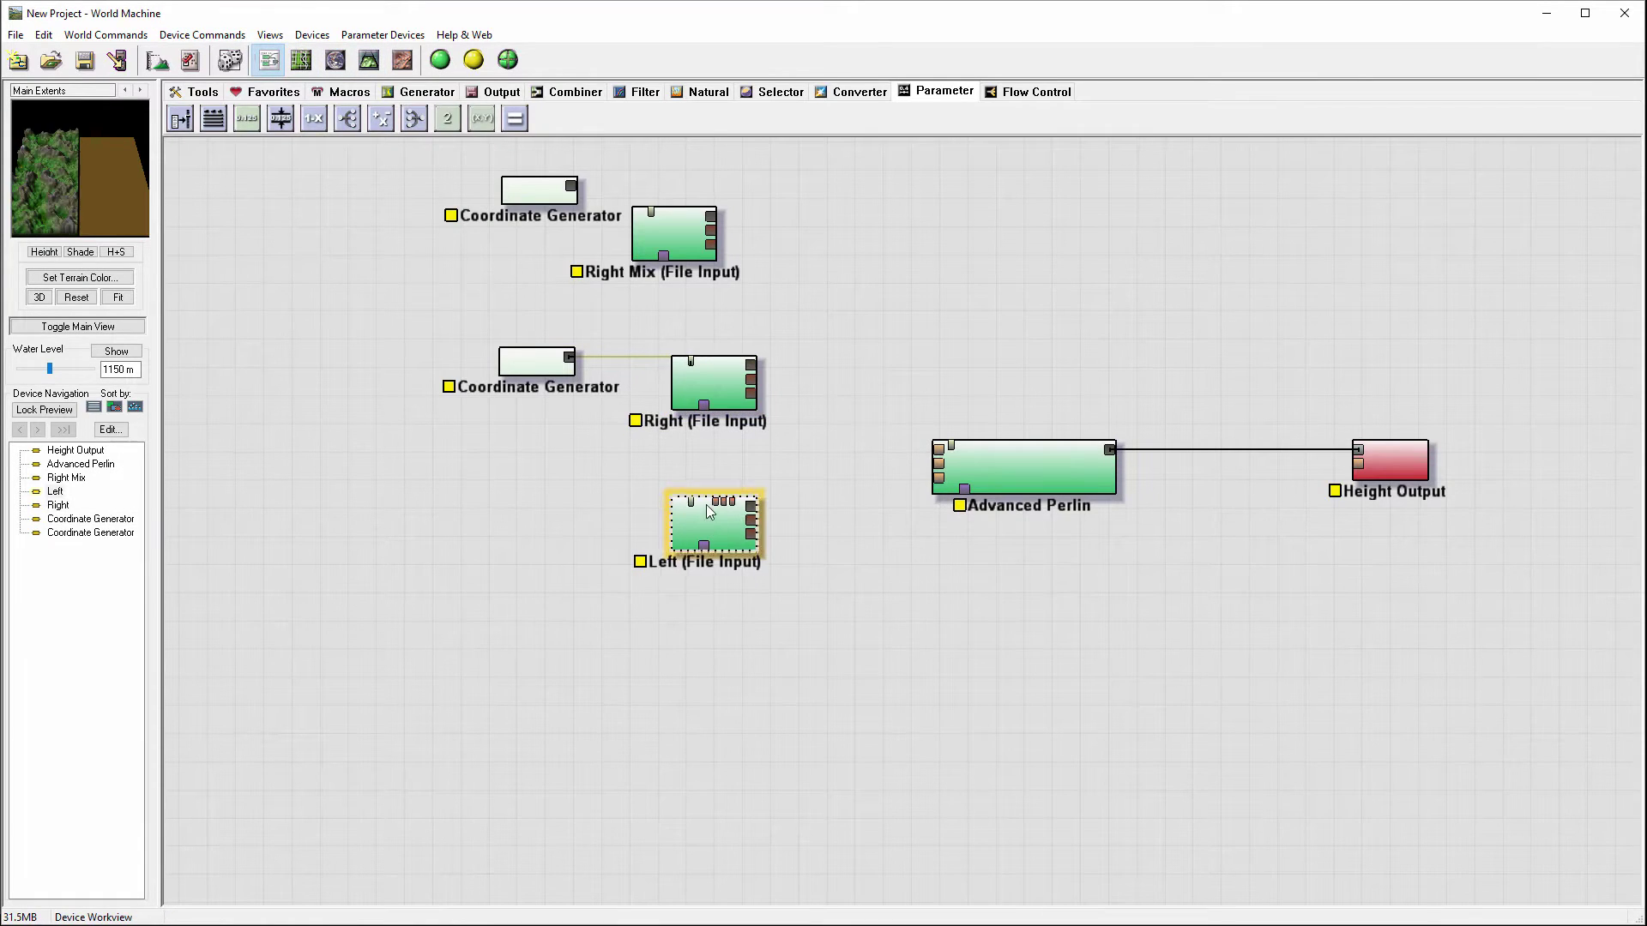
left_click_drag(706, 515, 710, 477)
left_click_drag(1088, 500, 1317, 626)
left_click_drag(1389, 463, 1501, 464)
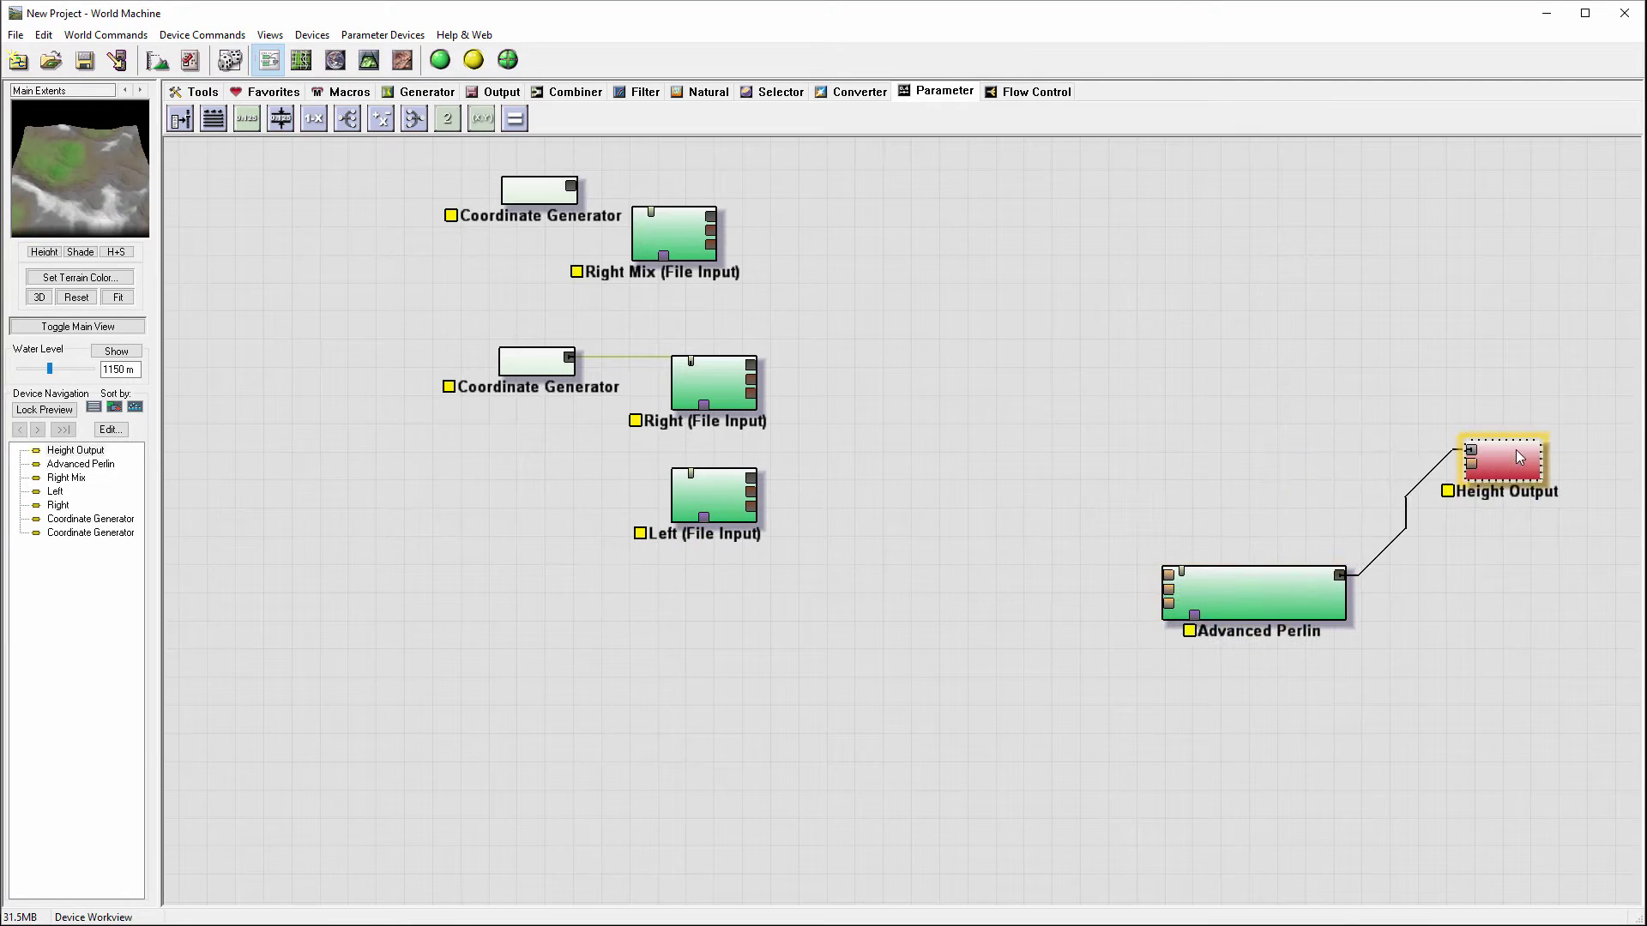
left_click(1212, 572)
left_click_drag(1211, 572, 1222, 549)
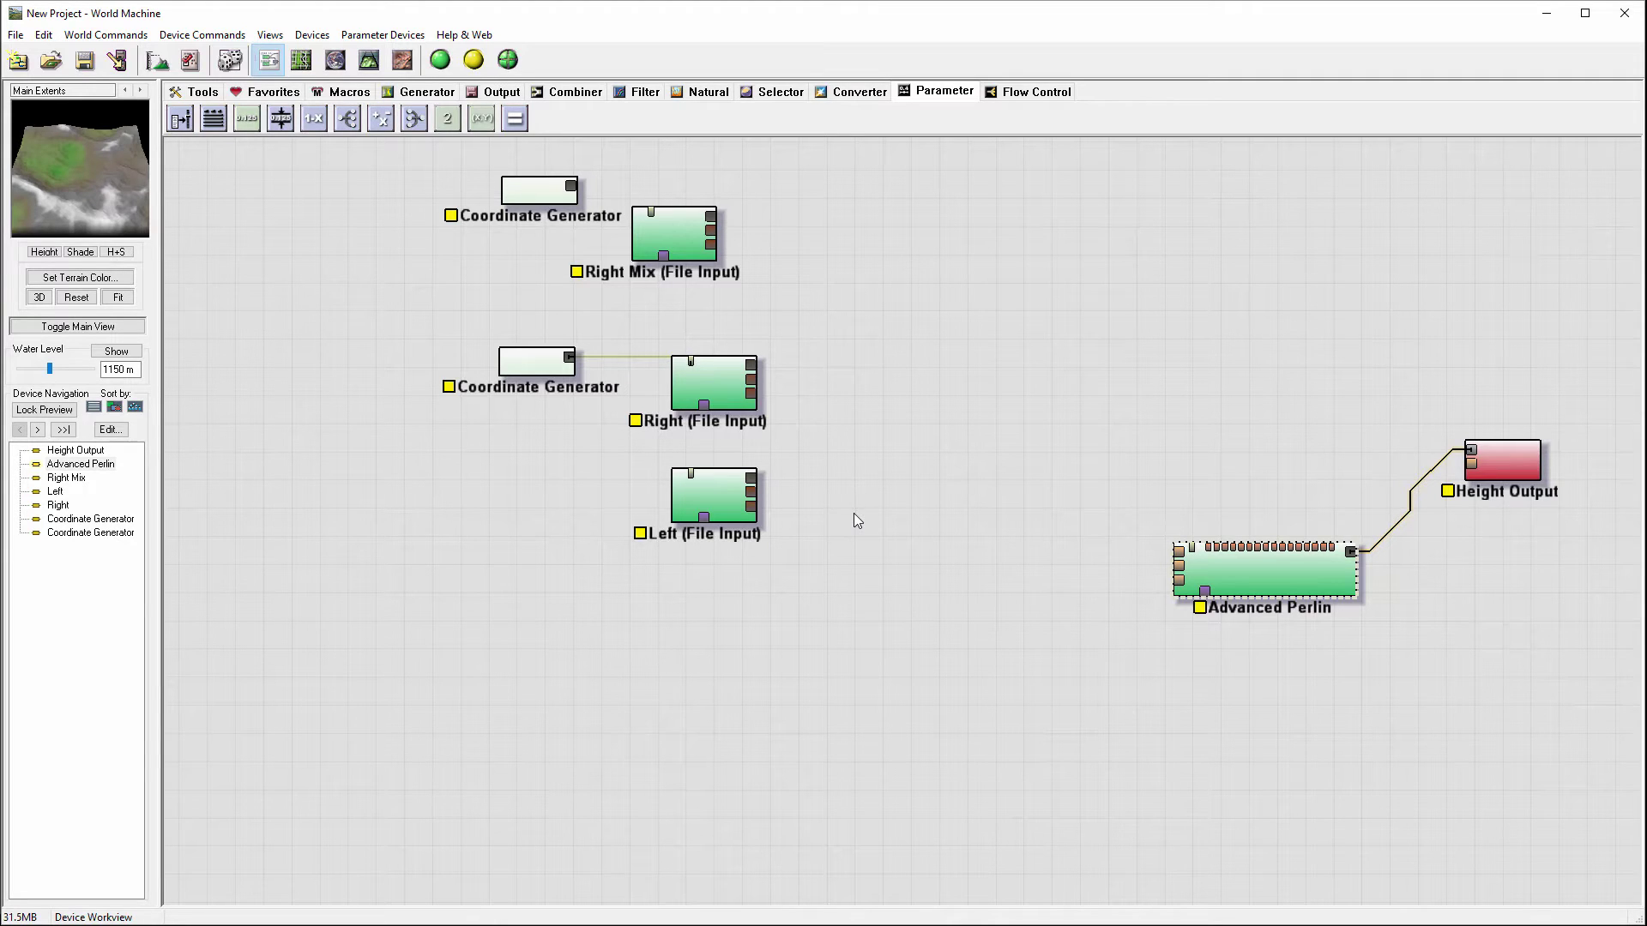
Add three Layout Generator devices, one each beside the Right, Left and Right Mix file inputs
left_click(709, 376)
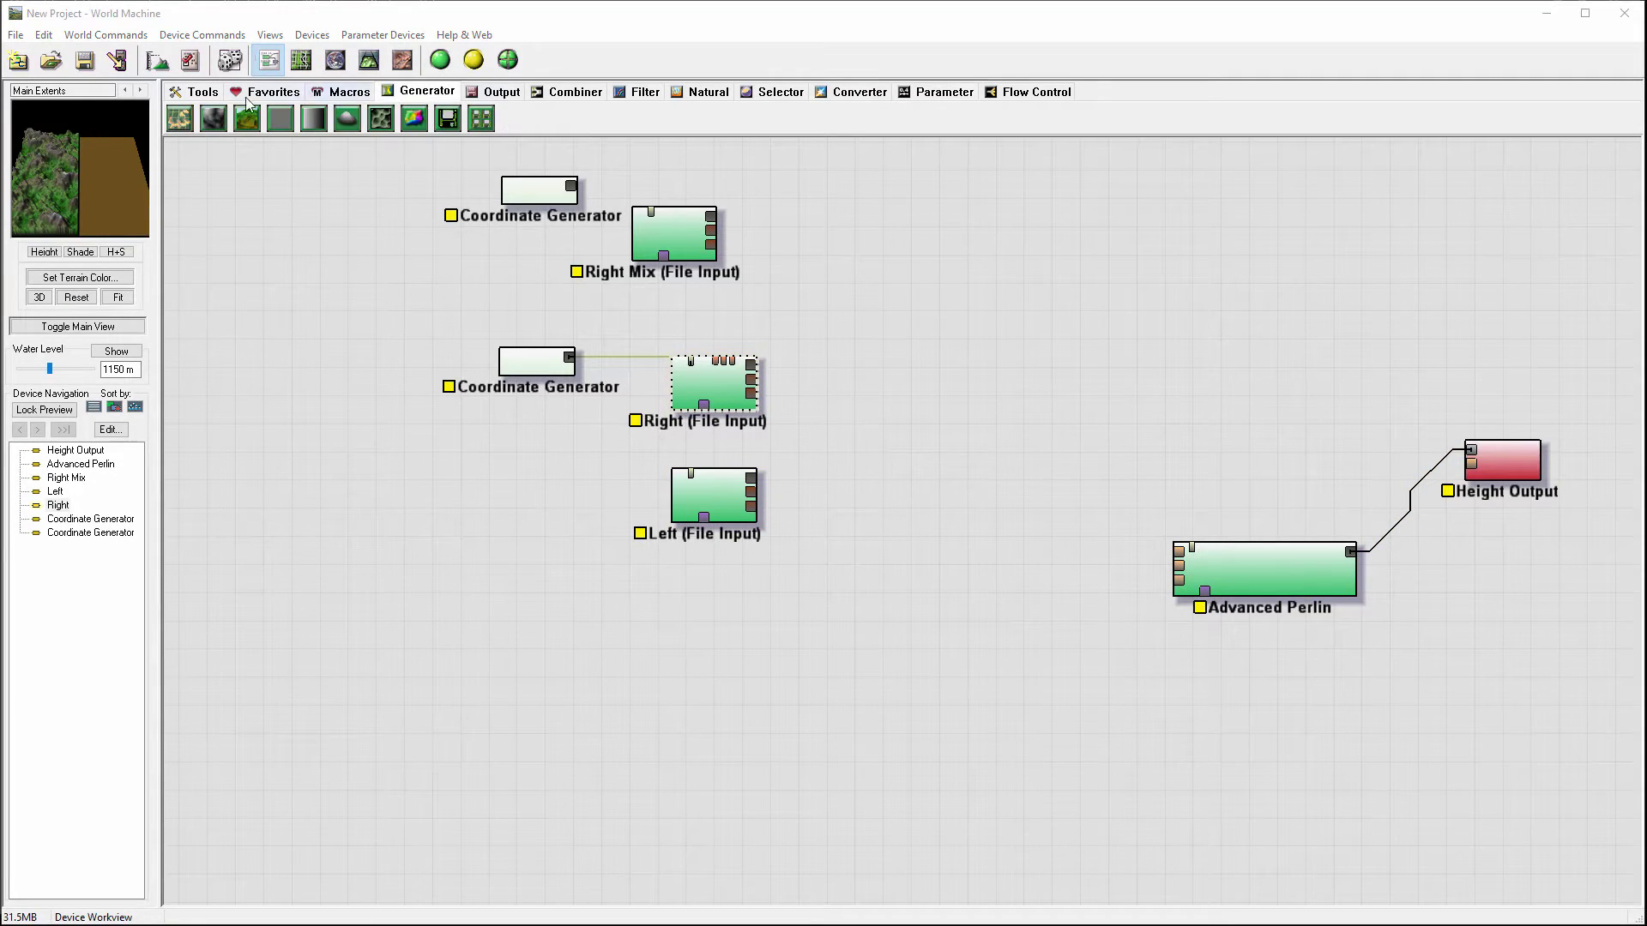
left_click(179, 119)
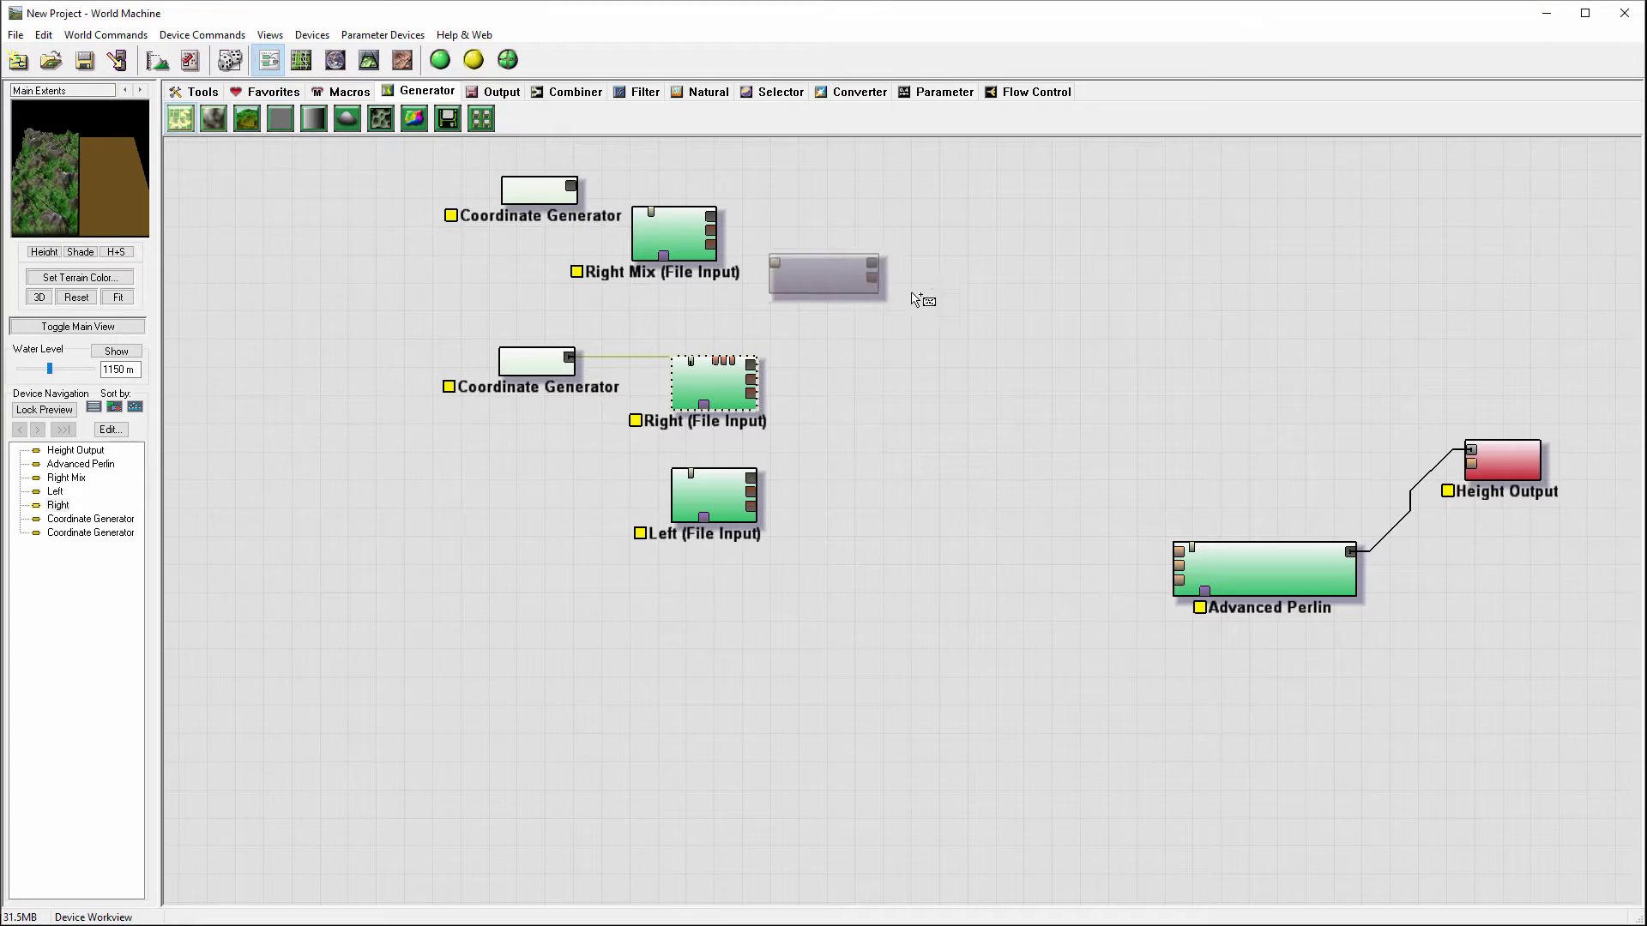
left_click(901, 371)
left_click(864, 497)
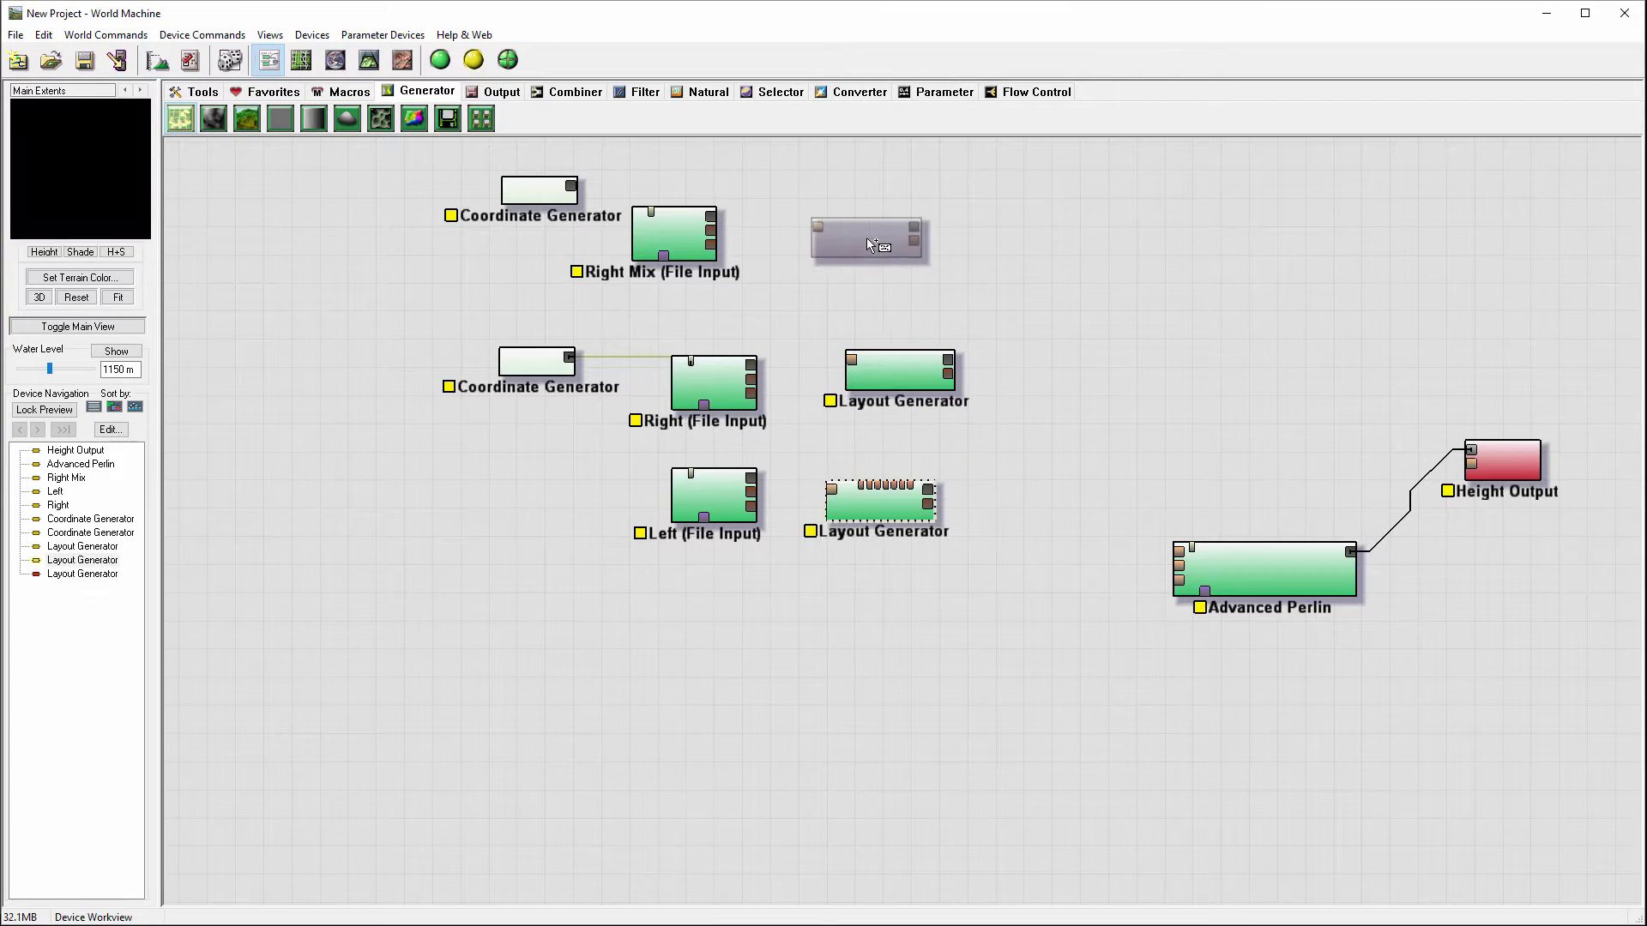
left_click(857, 235)
key("Escape")
Connect the Right and Left file inputs to their neighbouring Layout Generators and check the result in the Layout View
left_click_drag(751, 364, 867, 358)
left_click_drag(753, 479, 834, 490)
left_click(301, 60)
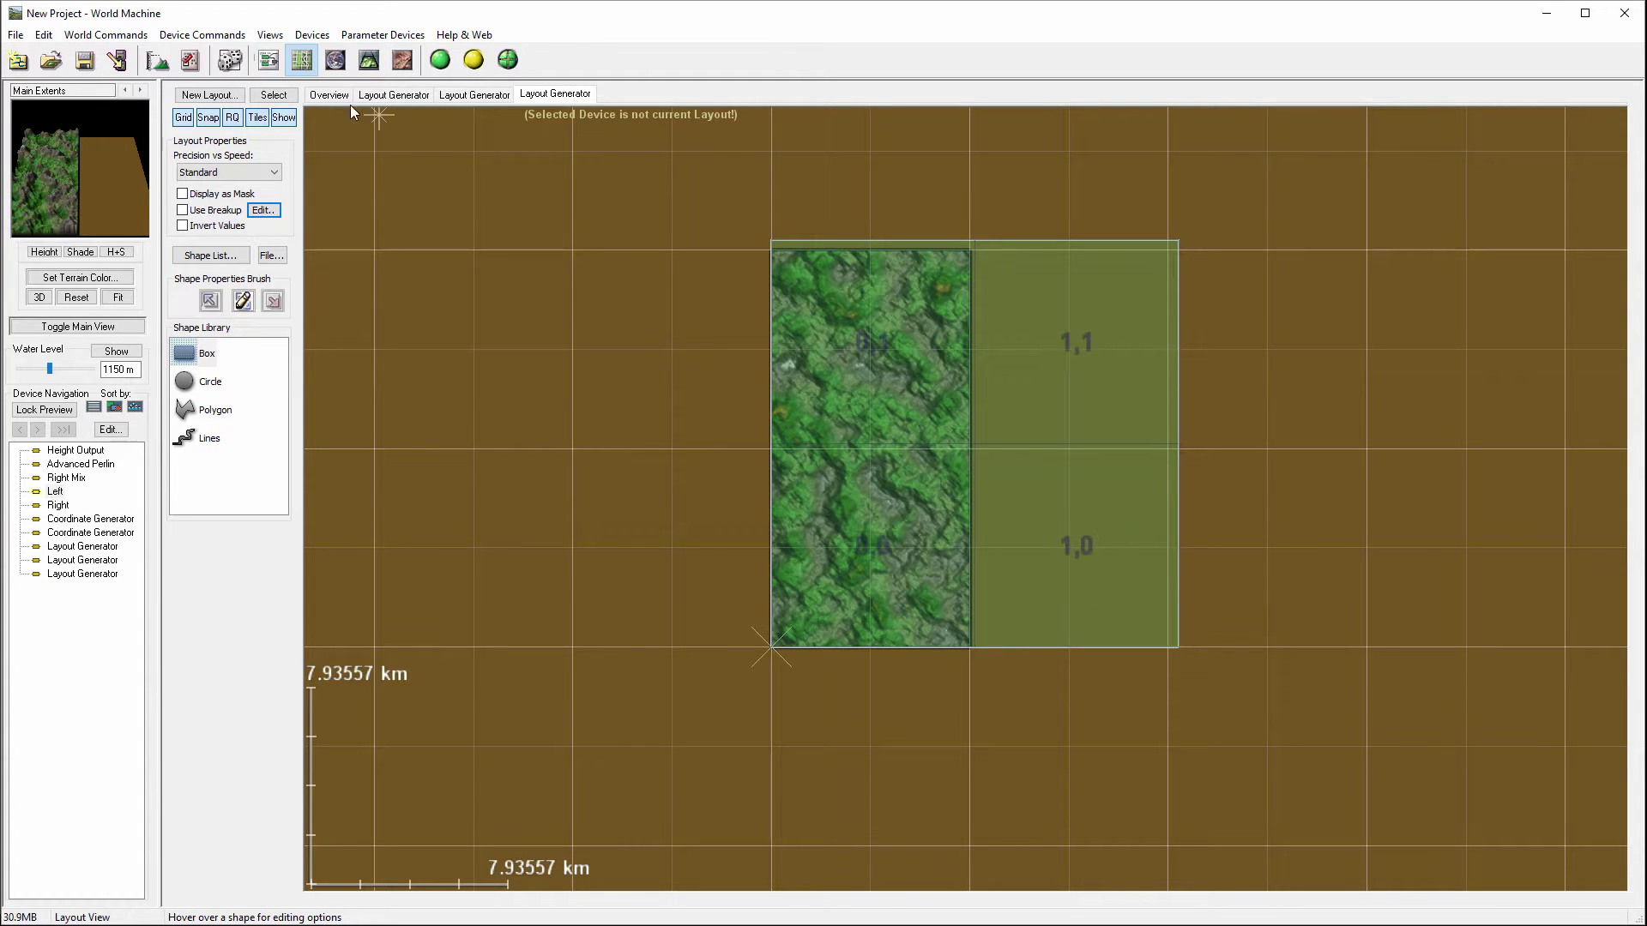
left_click(268, 59)
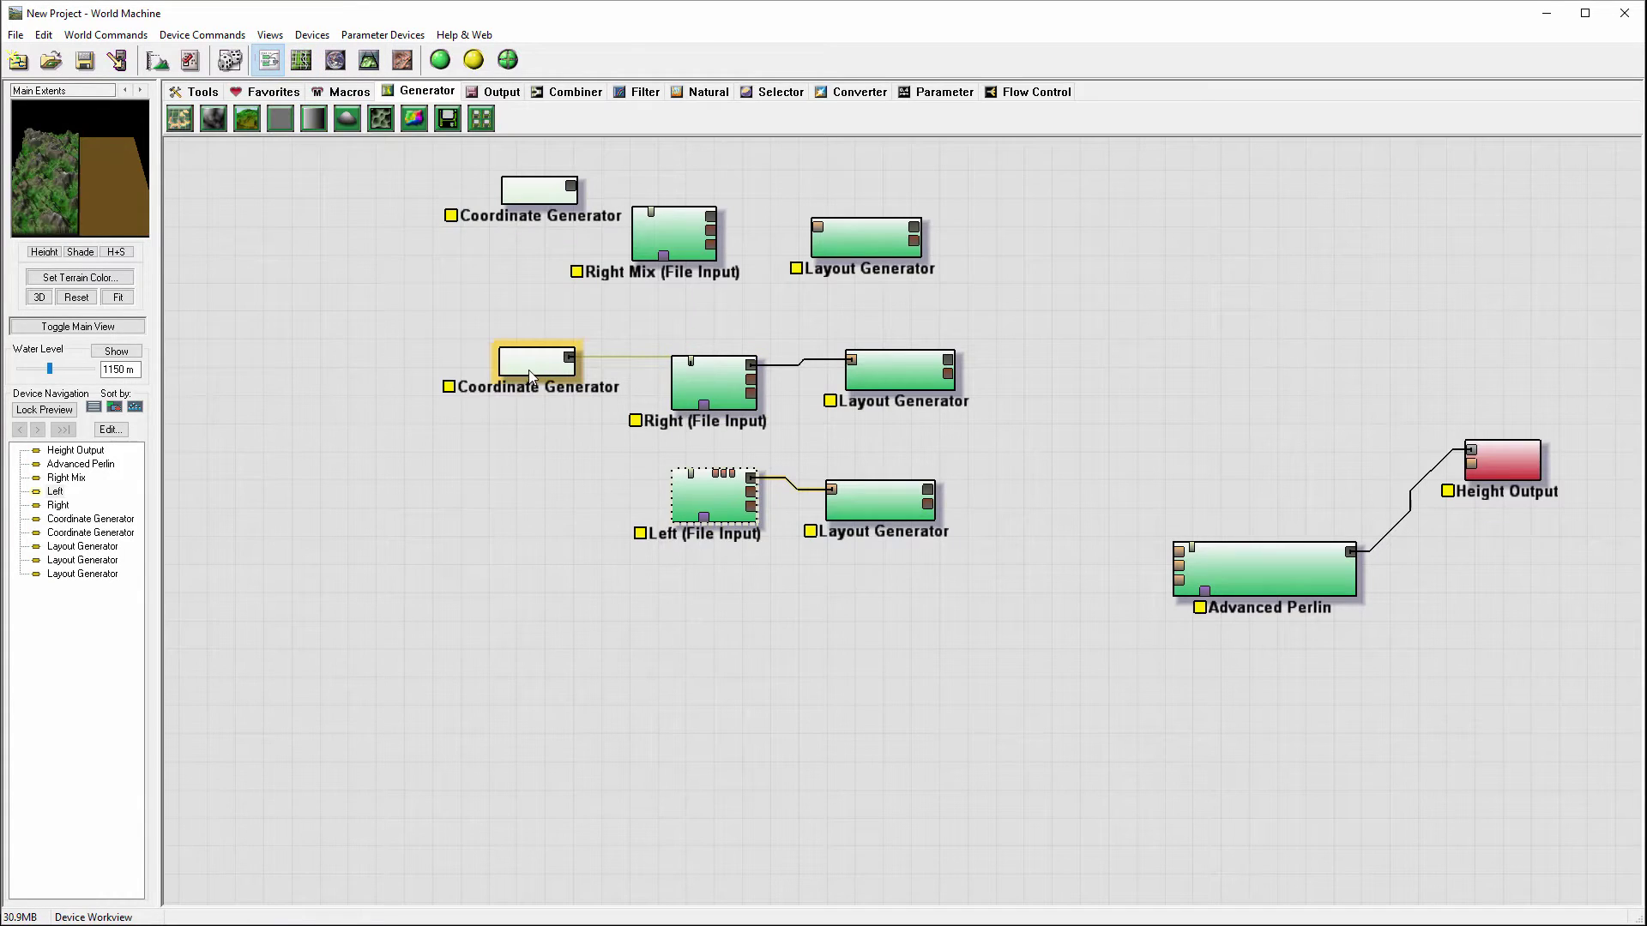
Set the X Value to 1 in the Coordinate Generator feeding the Right file input, and select Right's Layout Generator
left_click_drag(532, 375, 529, 346)
double_click(529, 346)
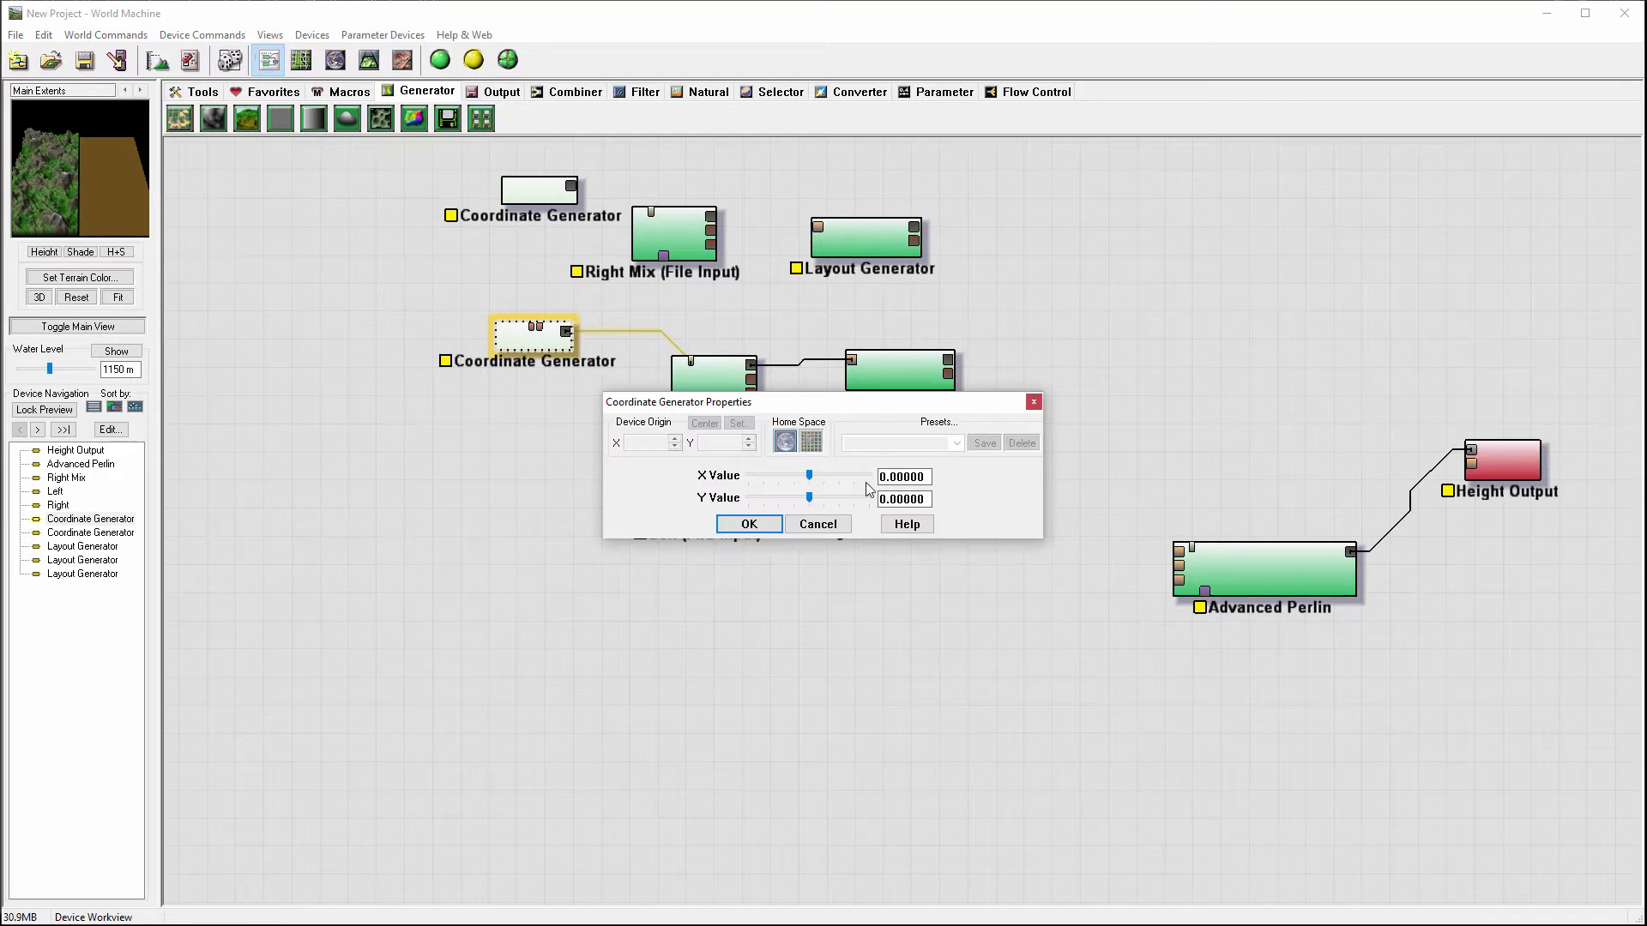
double_click(926, 476)
type("1")
left_click(892, 500)
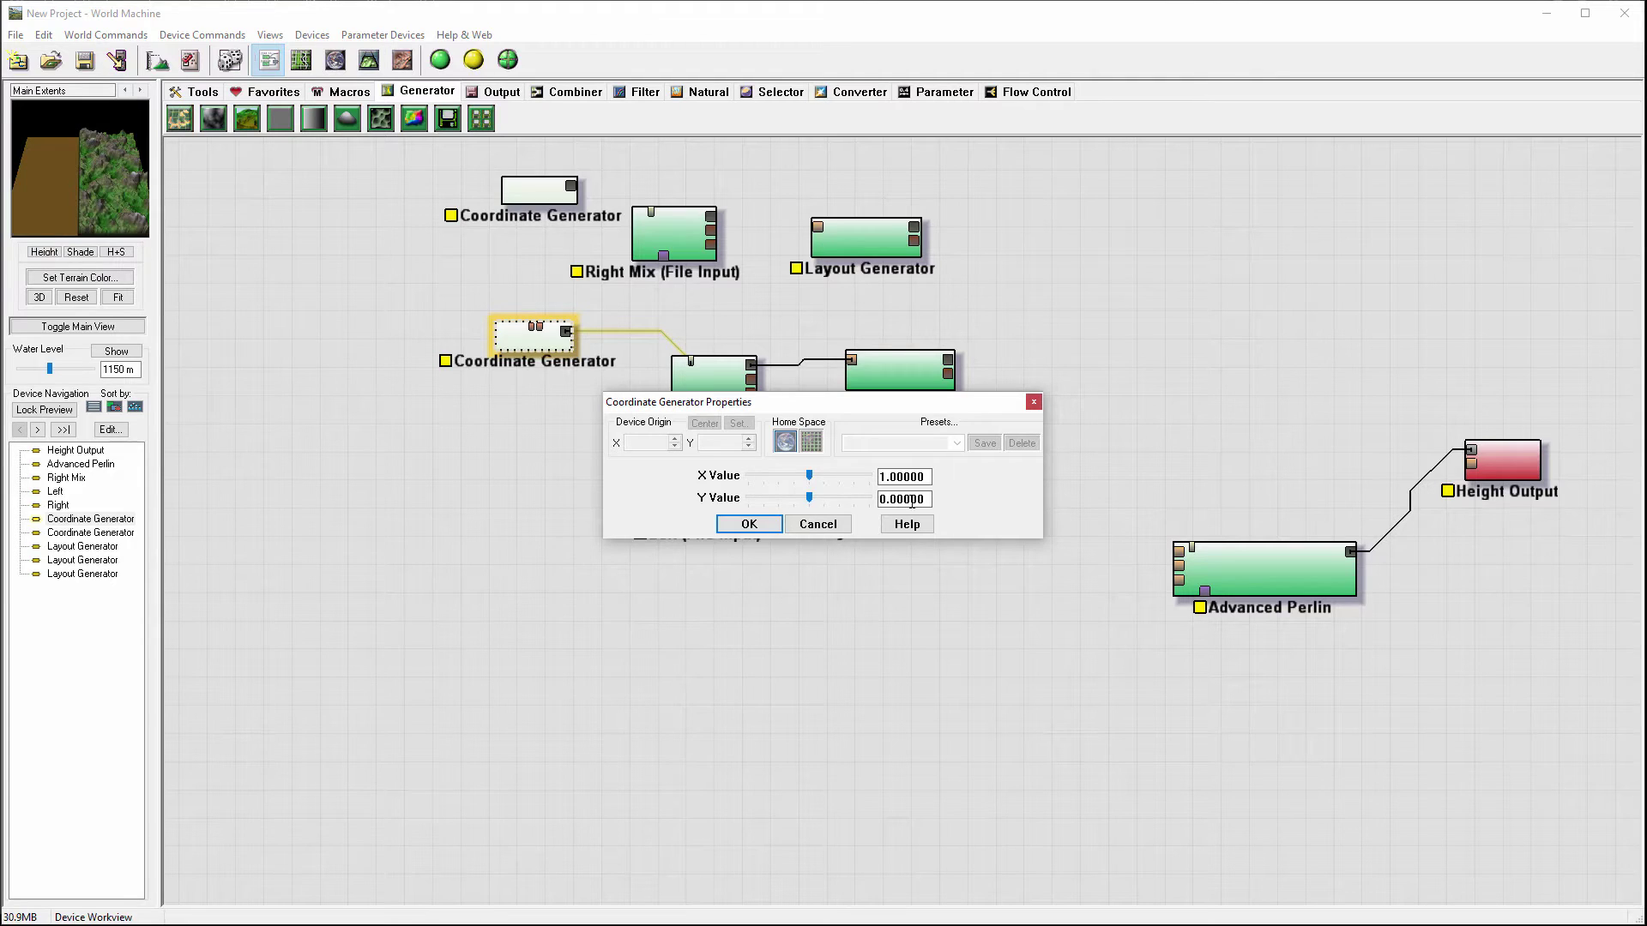
left_click(731, 528)
left_click(892, 375)
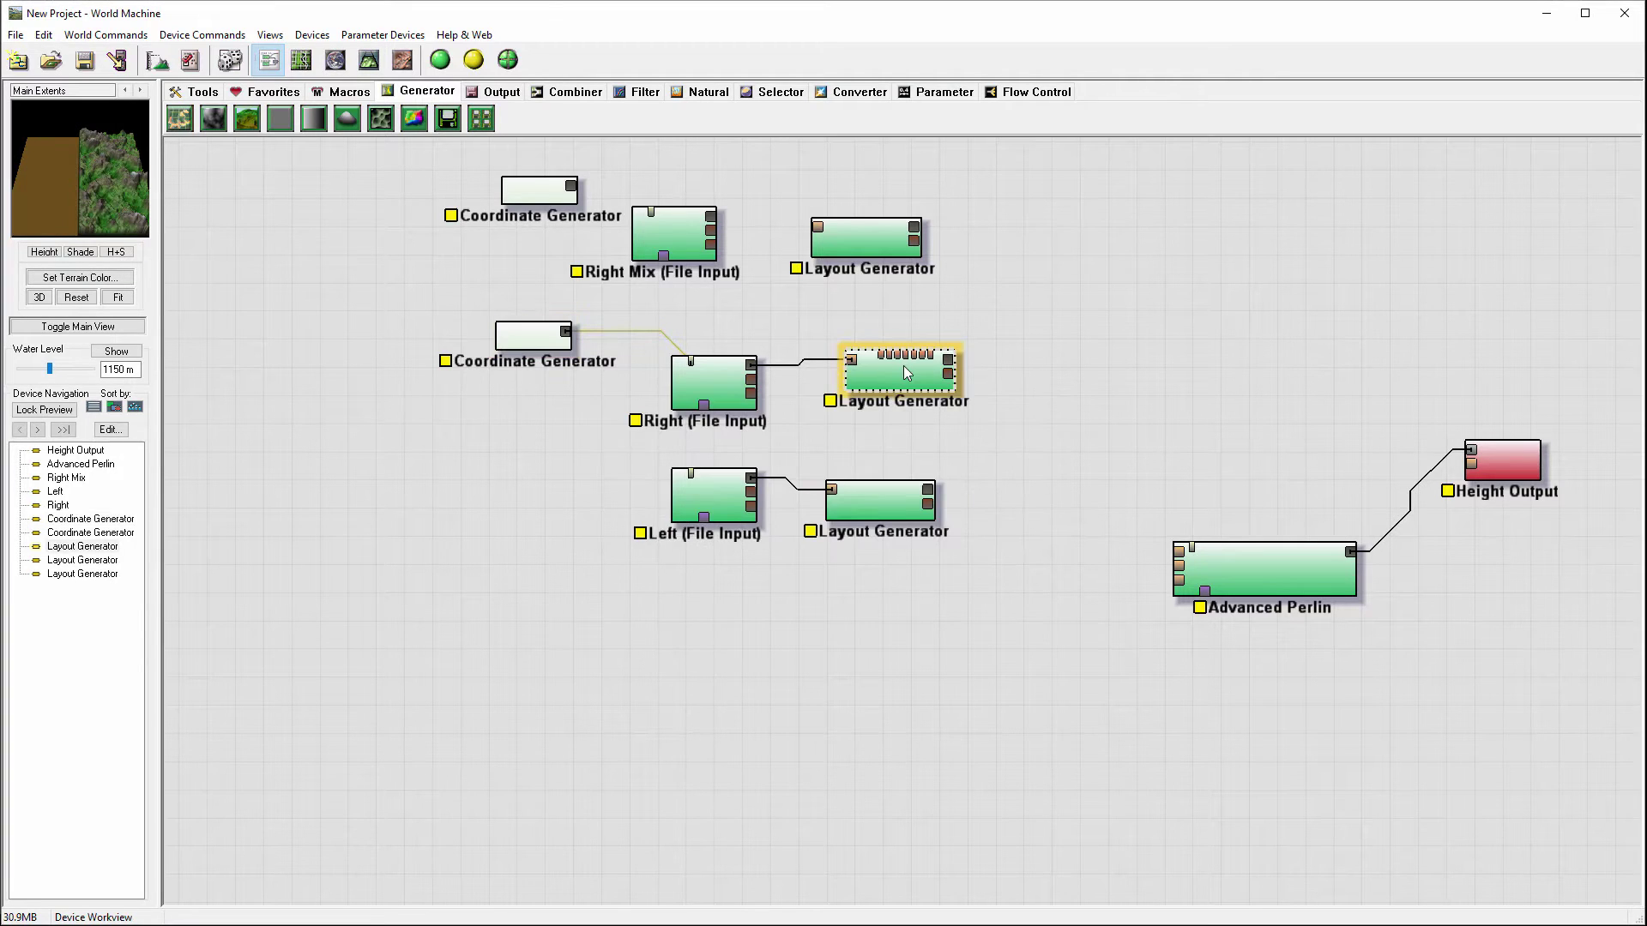
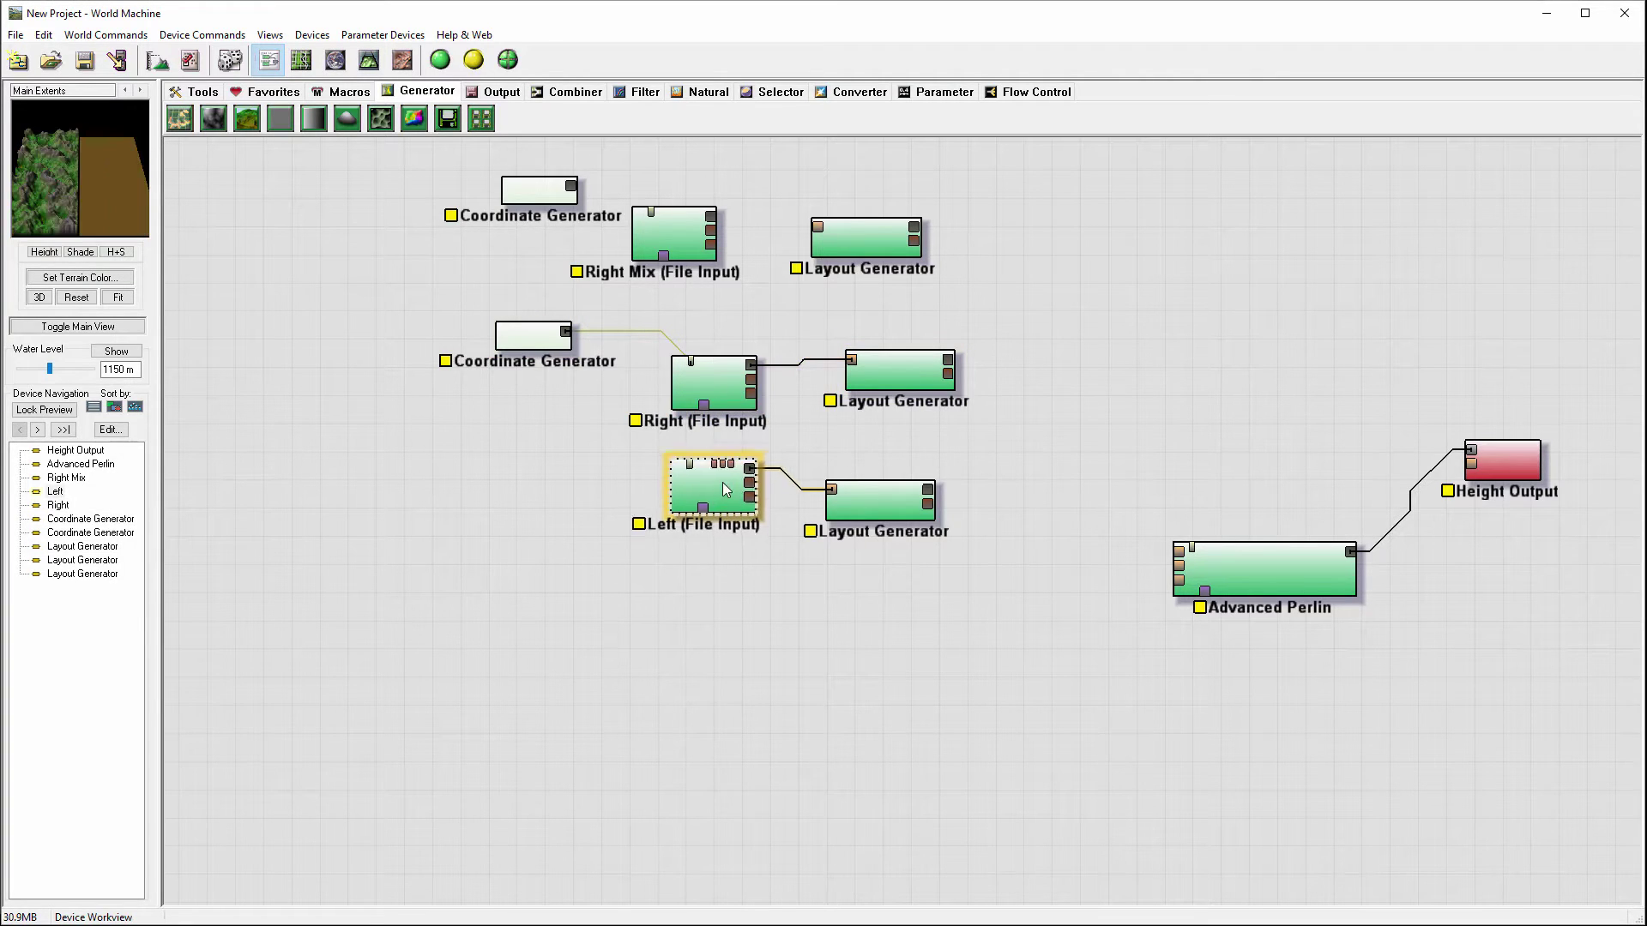
Align the Coordinate Generator and Layout Generators of the Right and Left inputs, and move Advanced Perlin farther away below Height Output
left_click(896, 376)
left_click_drag(528, 332, 532, 340)
left_click_drag(875, 504, 890, 500)
left_click_drag(878, 357, 882, 378)
left_click_drag(907, 499, 913, 497)
left_click_drag(1247, 564, 1335, 591)
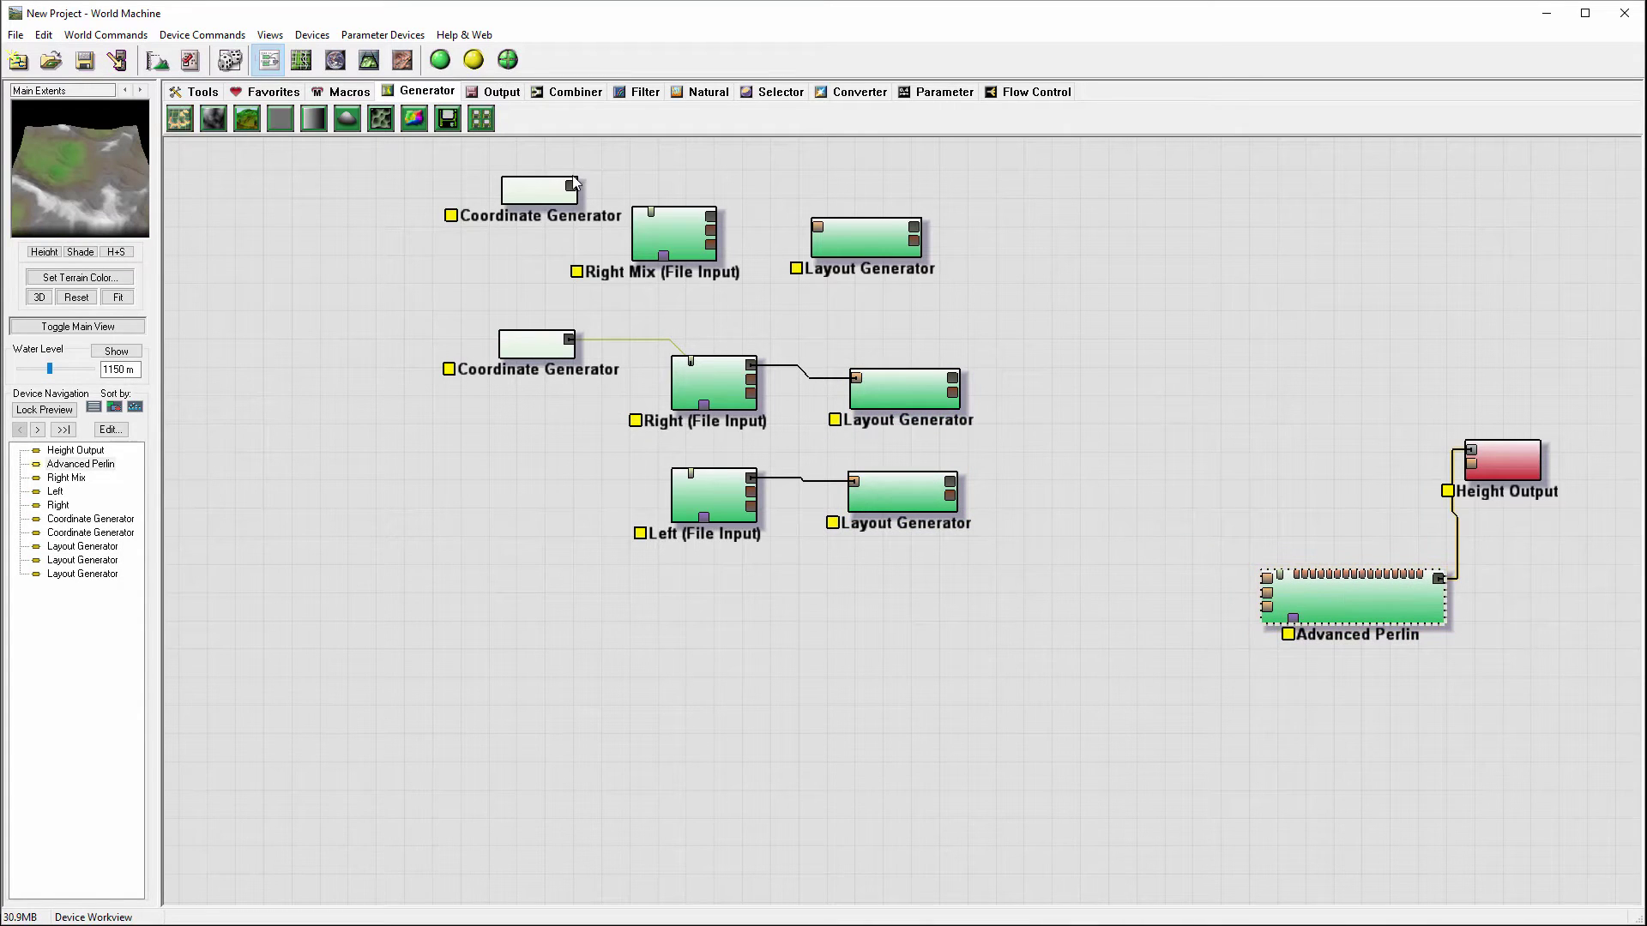
Add a Combiner beside the Right and Left Layout Generators and connect both of their outputs to it
left_click(571, 95)
left_click(248, 120)
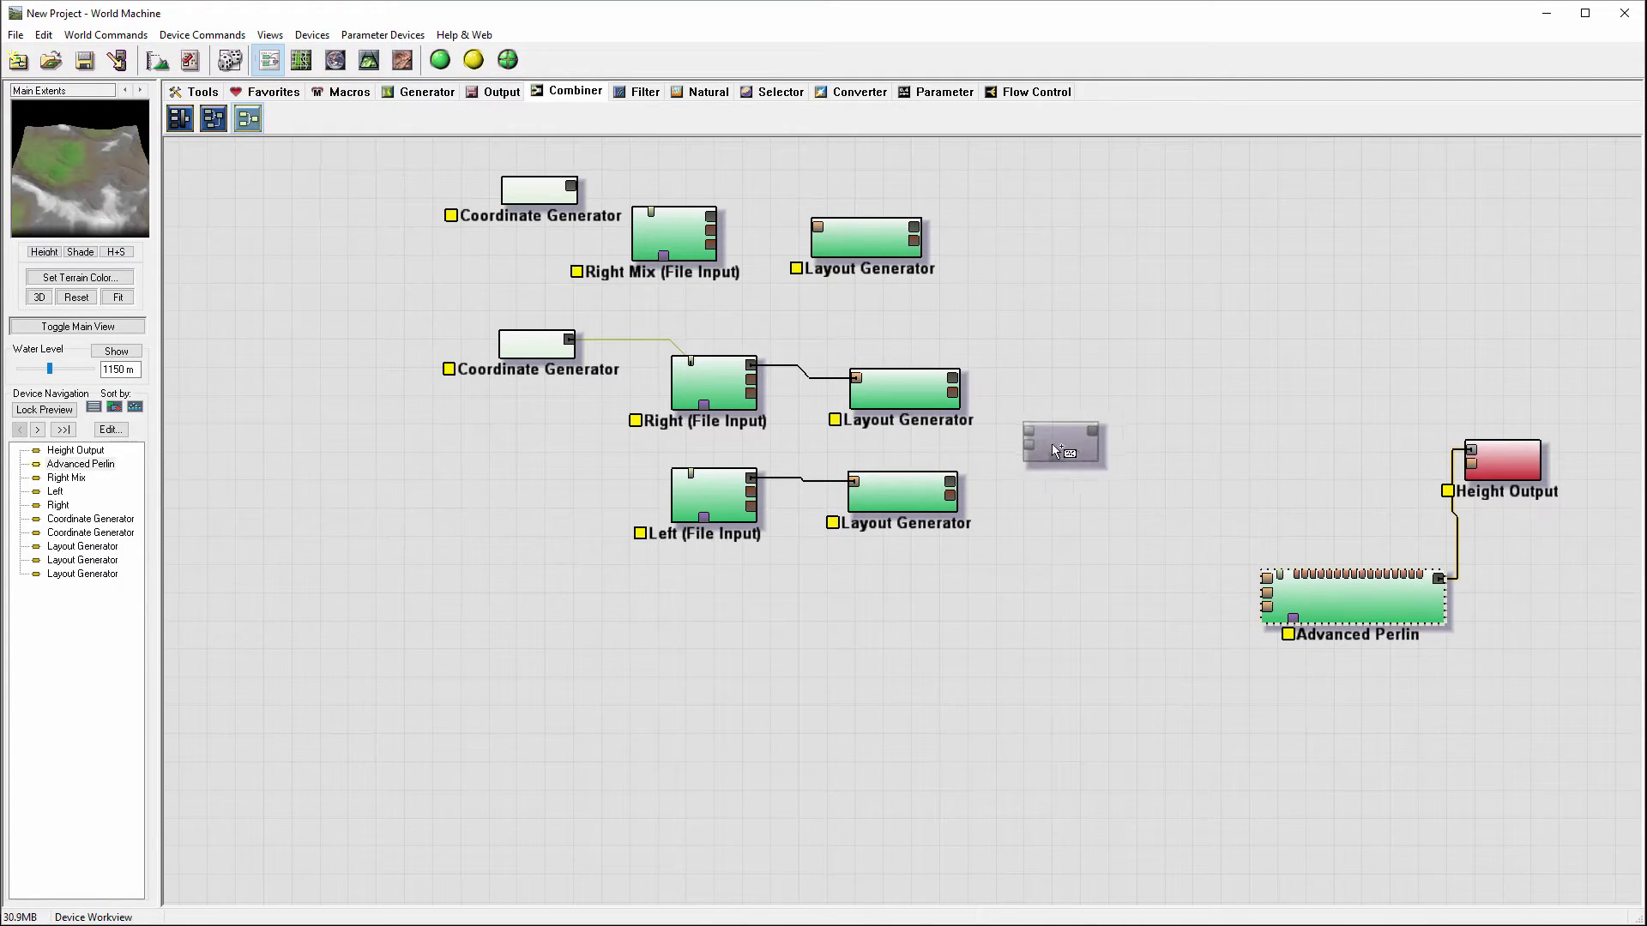
left_click(1051, 444)
left_click_drag(953, 379, 1019, 431)
left_click(960, 482)
left_click_drag(961, 482, 1019, 445)
Set the Combiner's method to Max and raise its strength to the maximum
double_click(1059, 442)
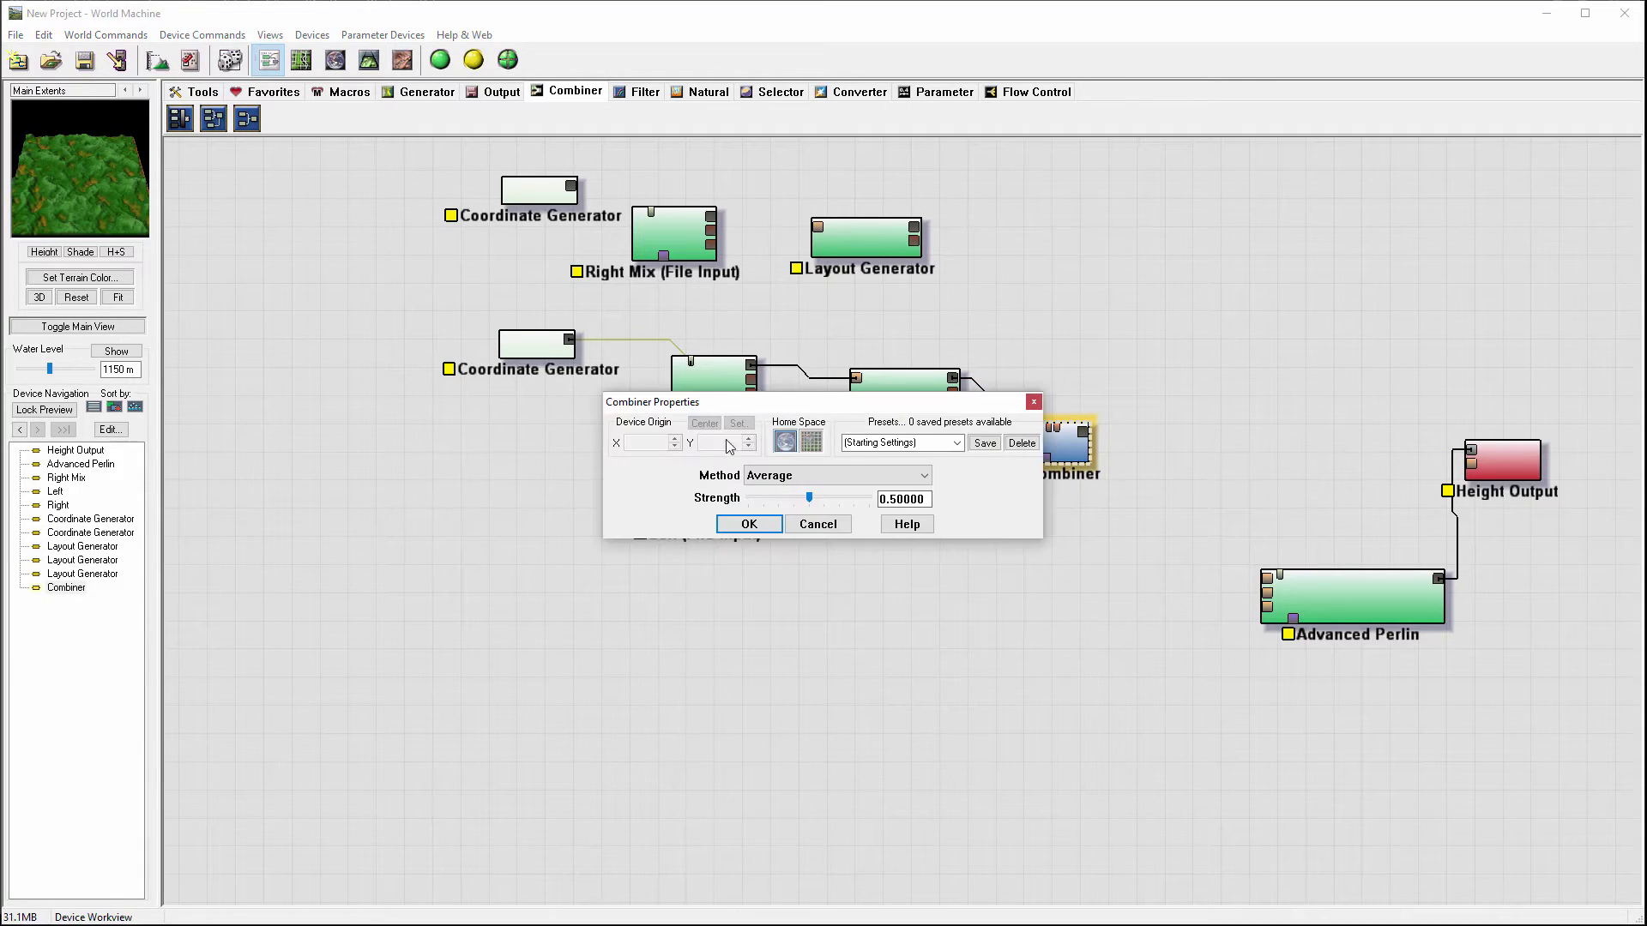
left_click(802, 476)
left_click(767, 544)
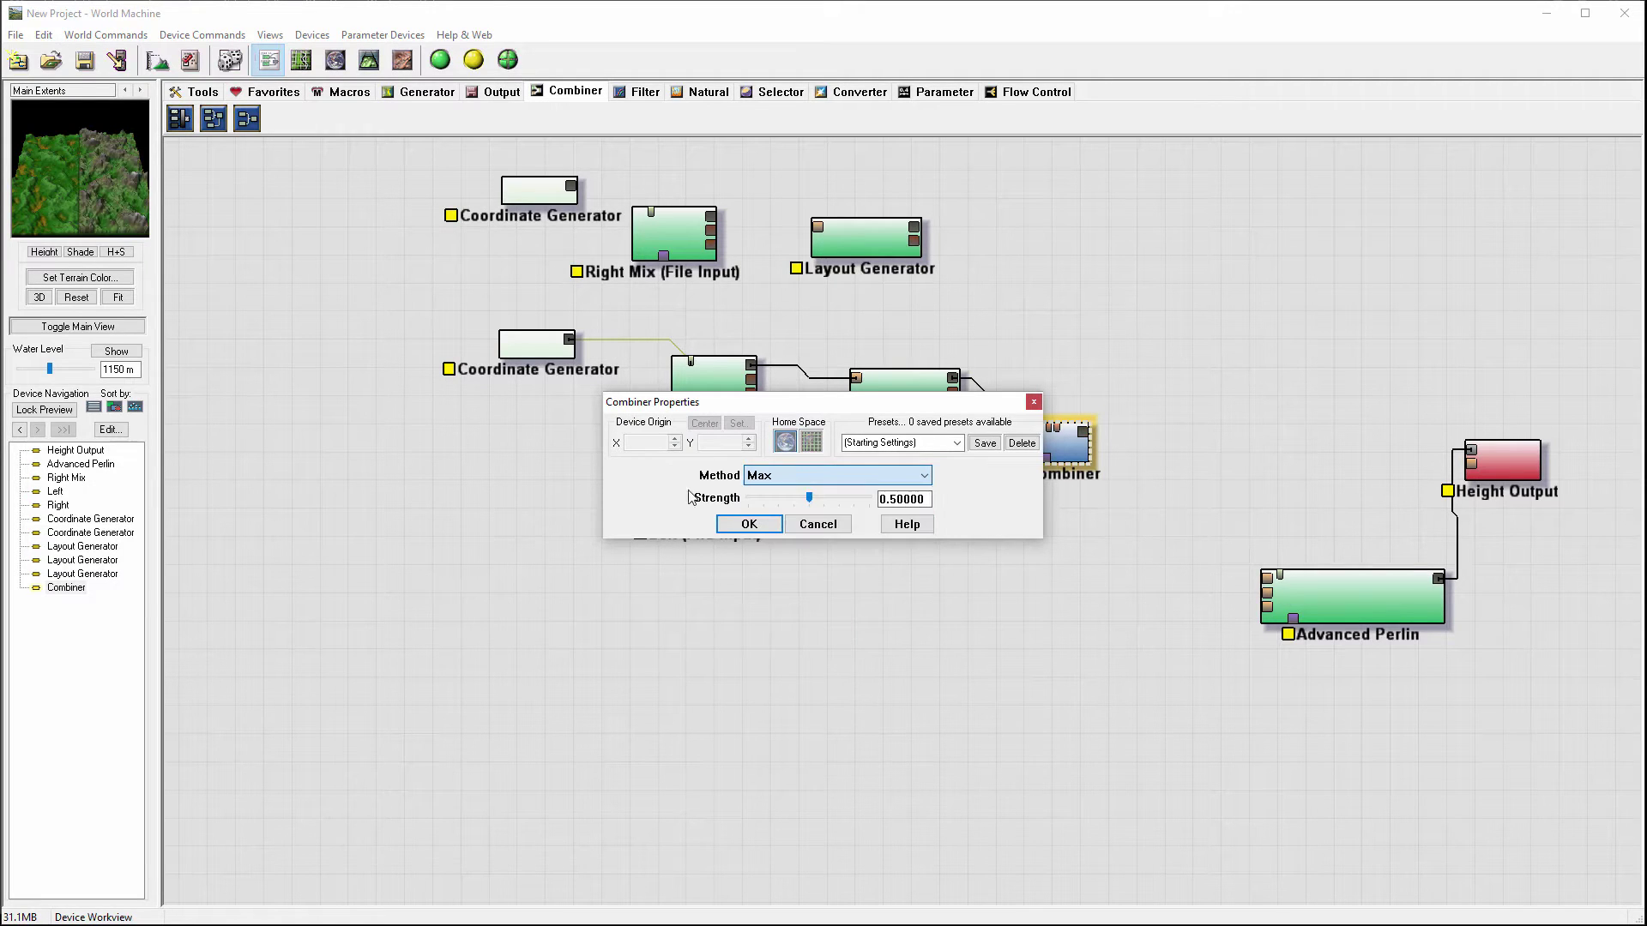
left_click_drag(809, 499, 1005, 510)
left_click(720, 525)
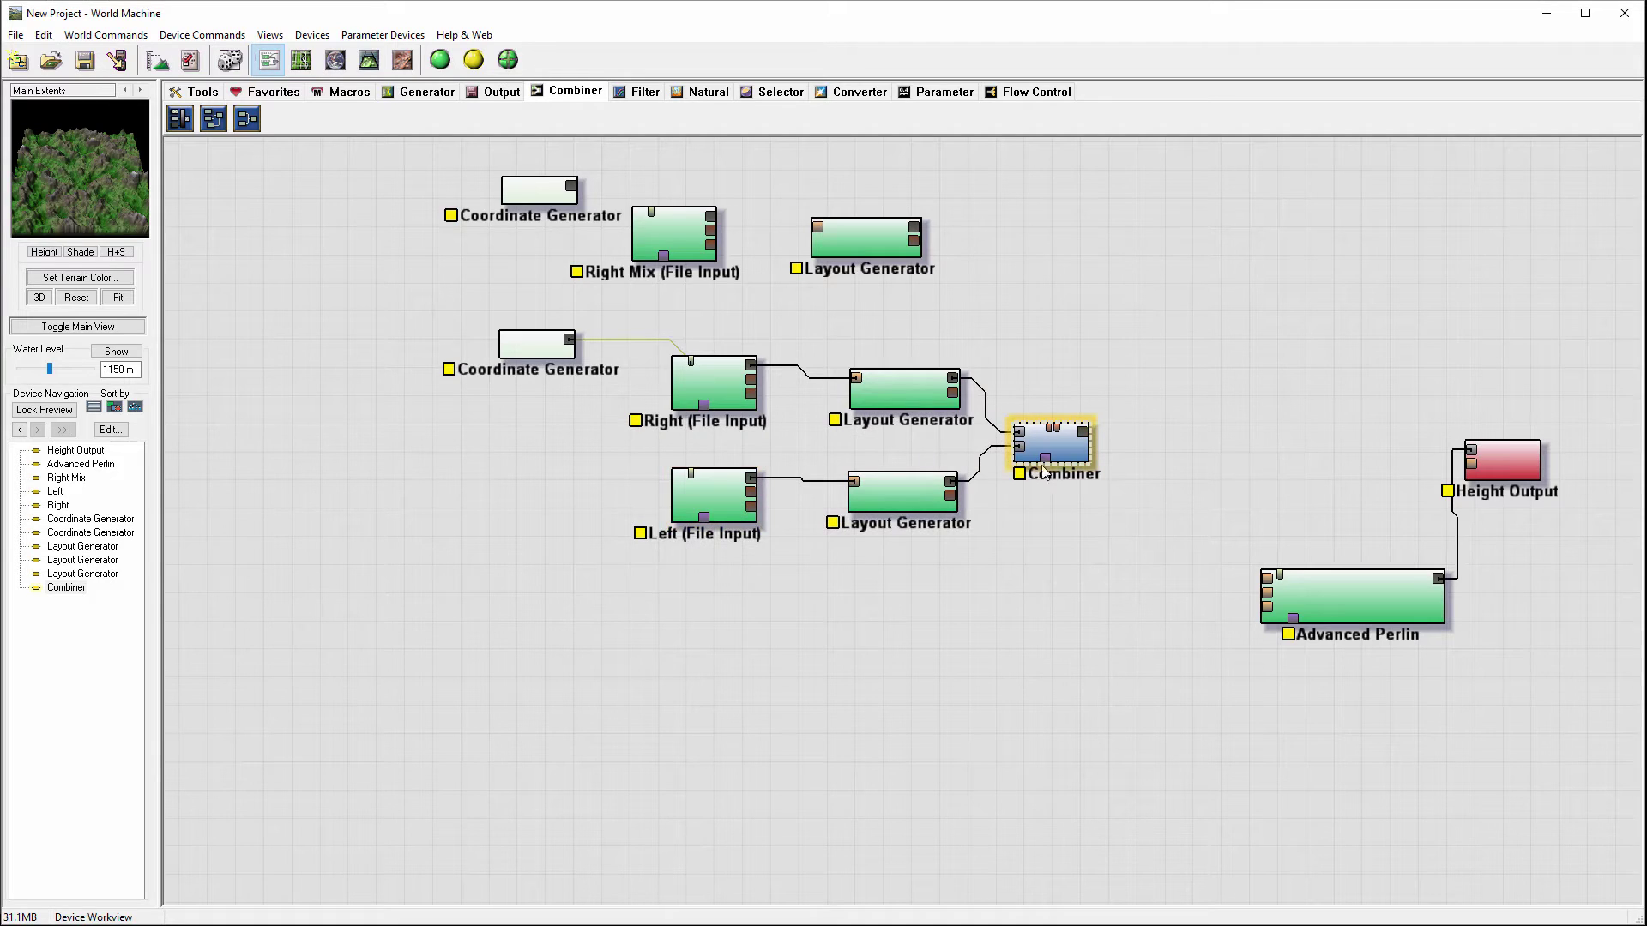
Build the combined Right and Left terrain, inspect the seam in the 3D view, and return to the device workview
left_click(369, 59)
left_click(440, 60)
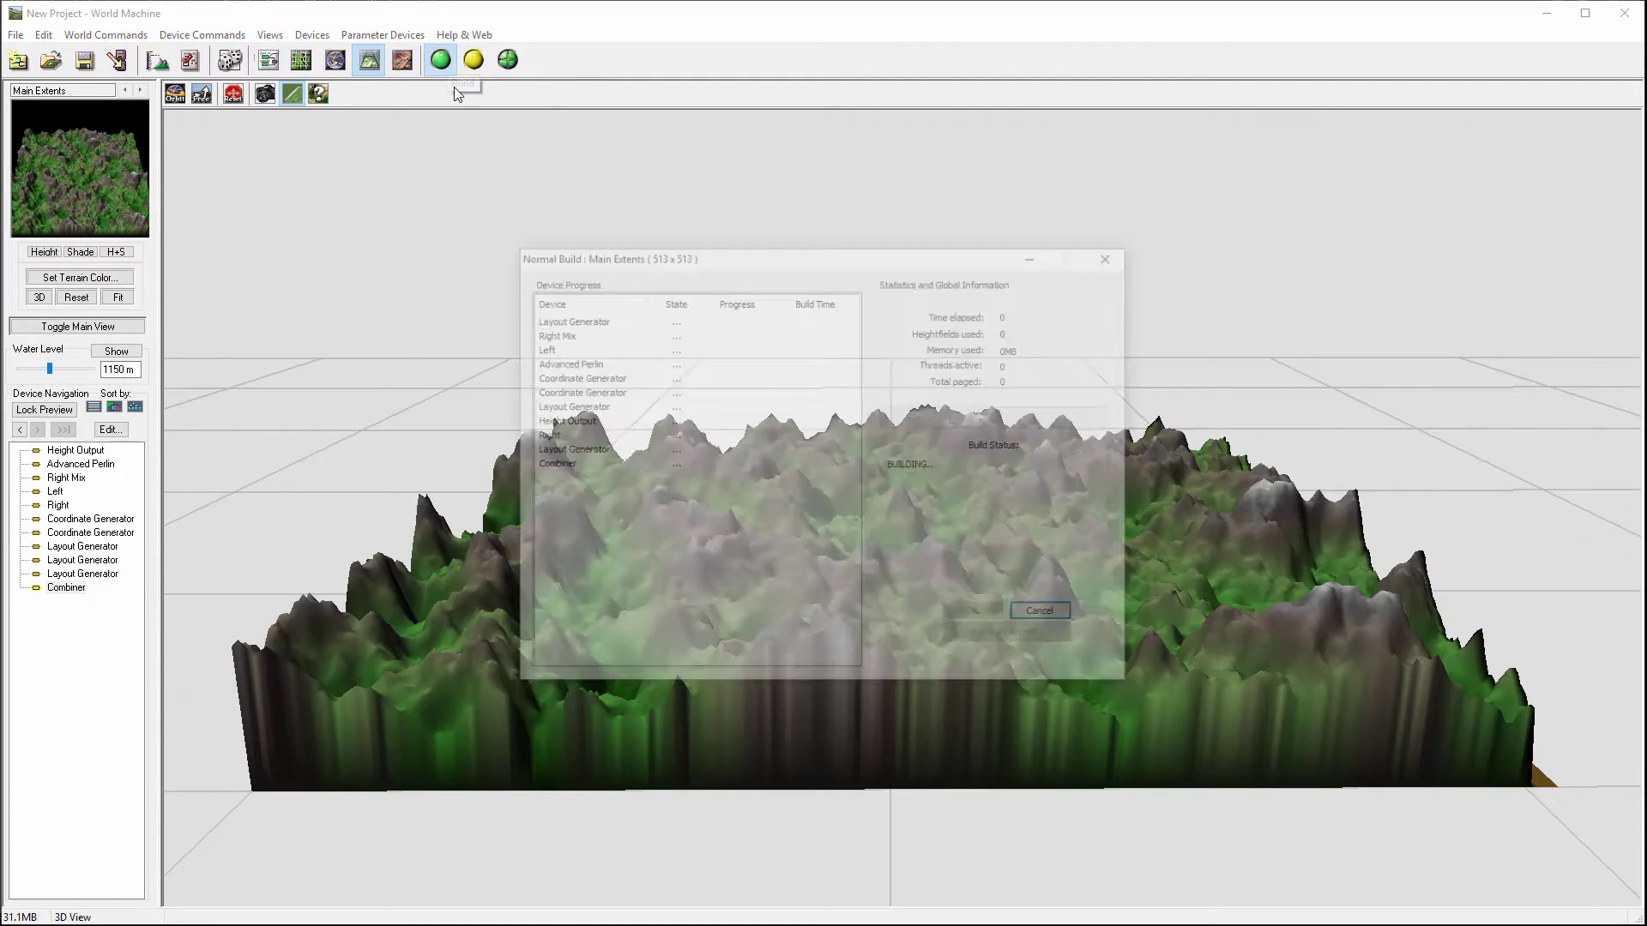
left_click_drag(861, 467, 1296, 501)
left_click_drag(1312, 708, 532, 532)
left_click(268, 59)
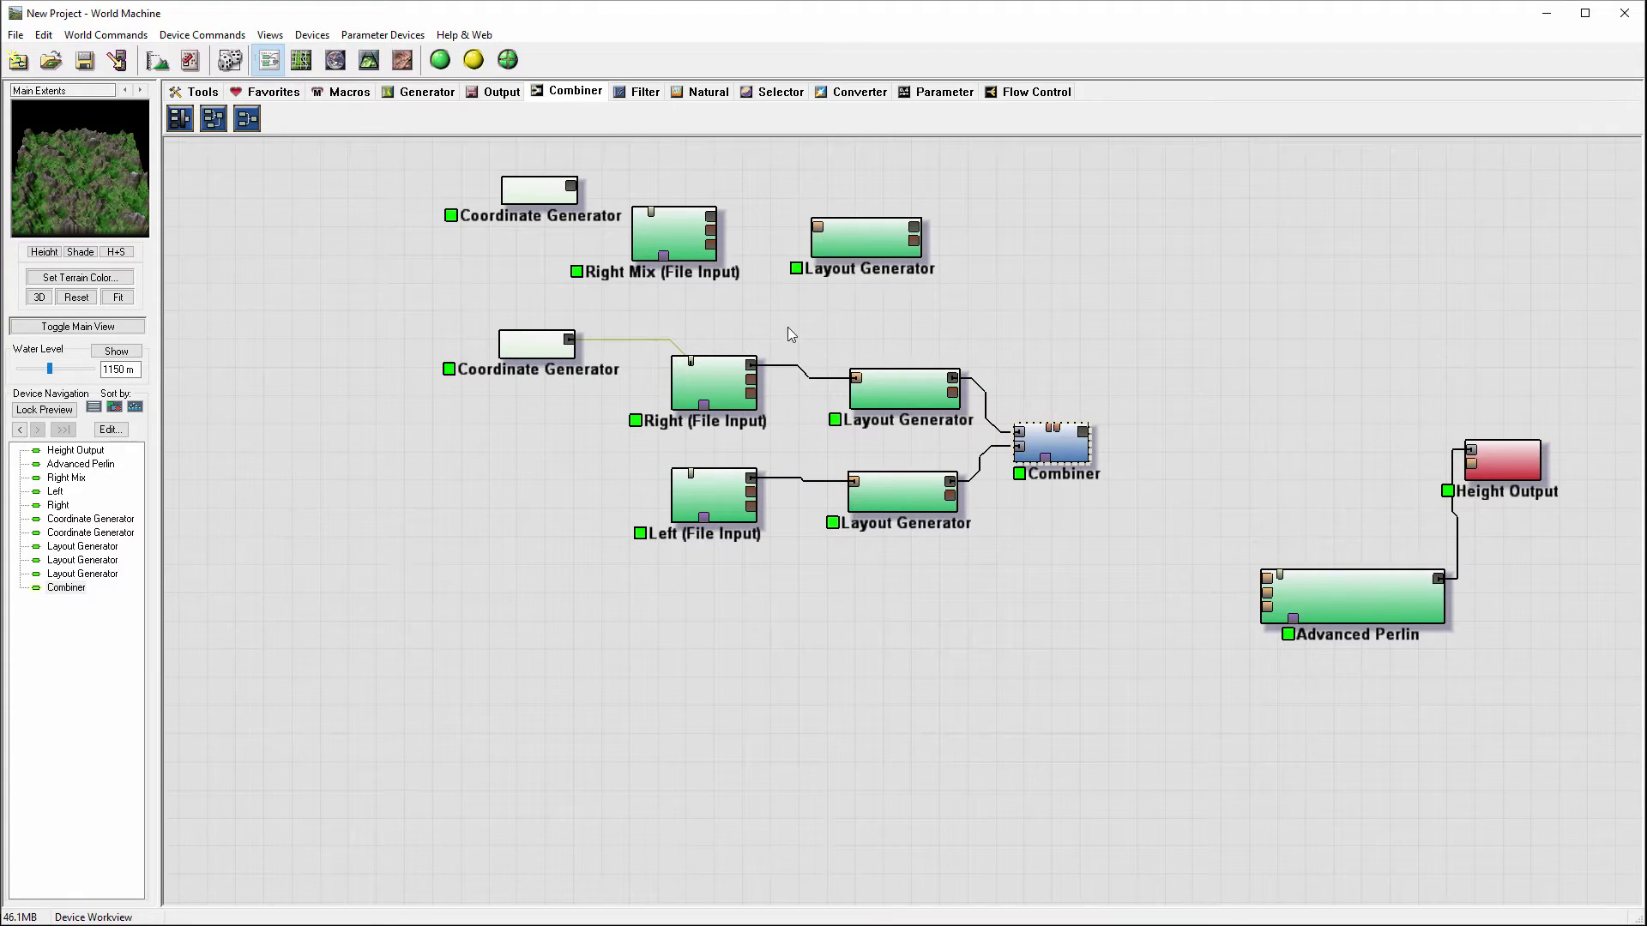
Connect the upper Coordinate Generator to the Right Mix file input and set its X Value to 1
left_click_drag(571, 185, 651, 222)
double_click(548, 195)
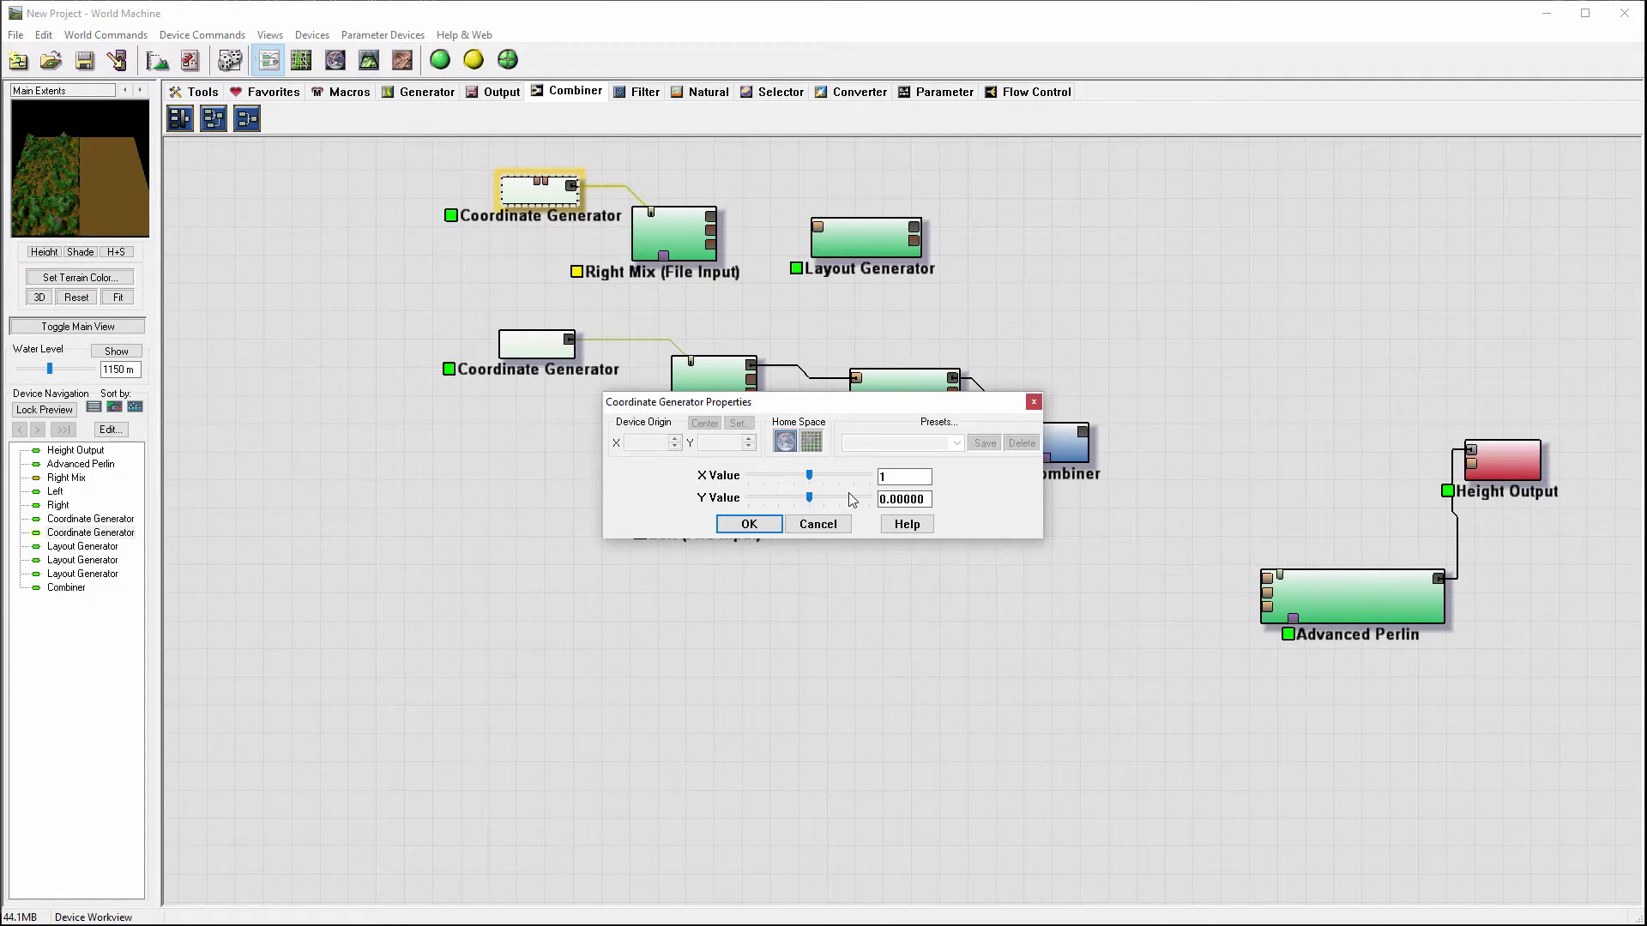
left_click(884, 499)
left_click(746, 524)
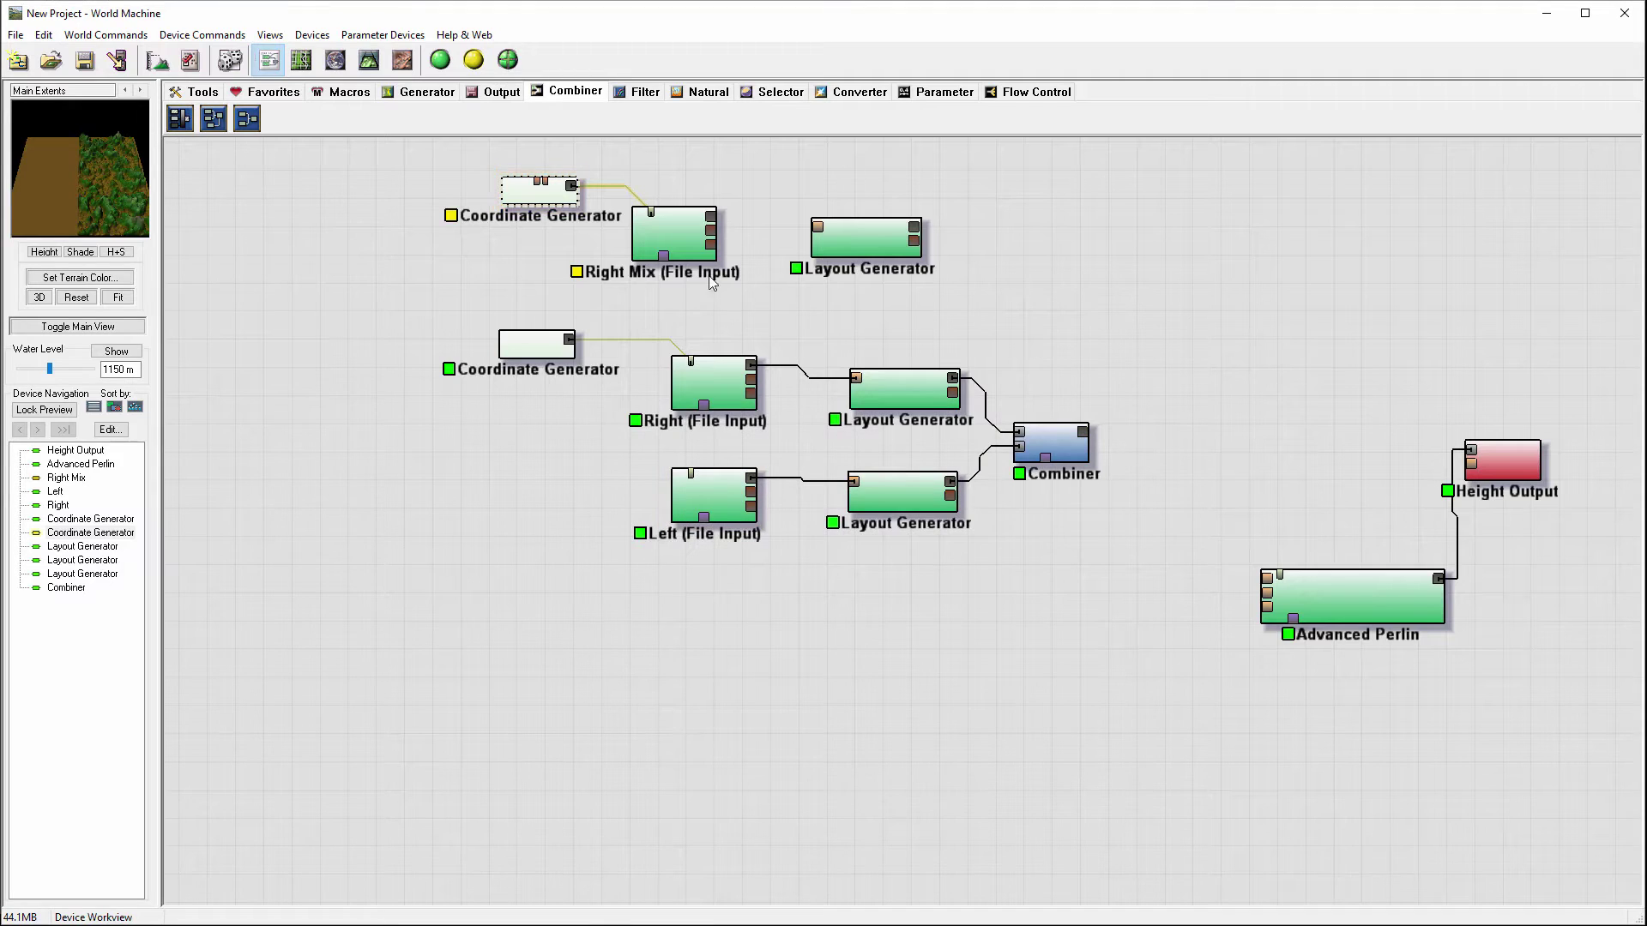
Route Right Mix through its Layout Generator into the Combiner's first input in place of Right, and shift Right's Layout Generator aside
left_click_drag(711, 217, 1019, 437)
left_click(866, 241)
mouse_move(905, 395)
left_mouse_down()
mouse_move(871, 367)
mouse_move(885, 382)
left_mouse_up()
left_click(1061, 438)
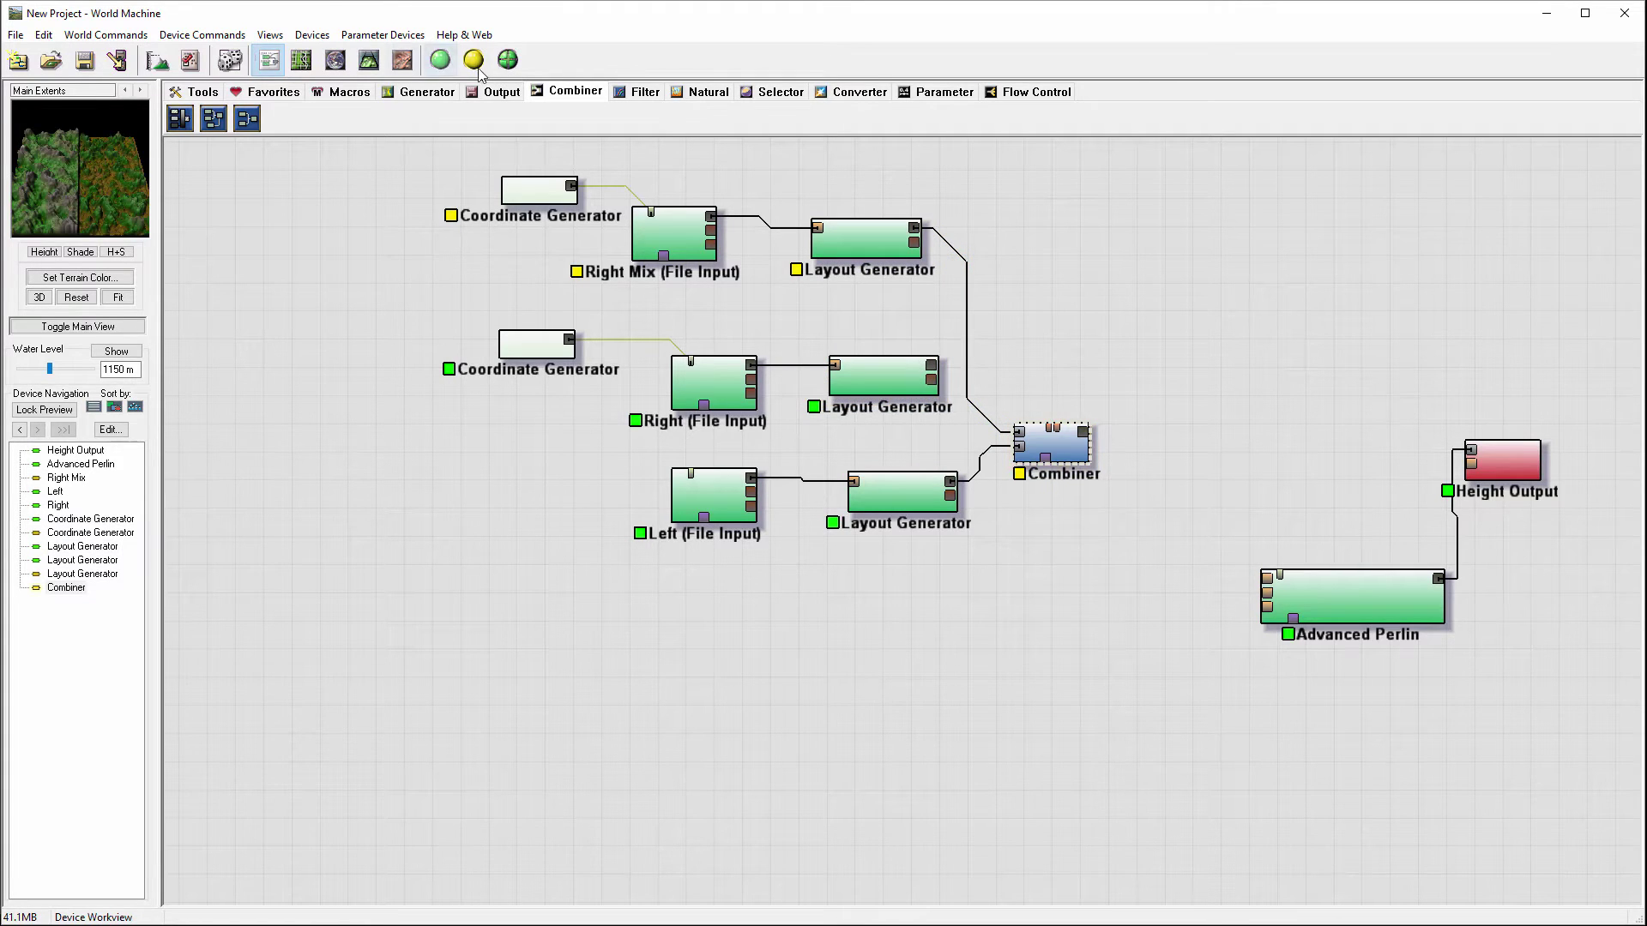
Build the terrain with Right Mix and examine the seam between the two halves from several angles in the 3D view
left_click(369, 60)
left_click(440, 60)
left_click_drag(1079, 486, 904, 404)
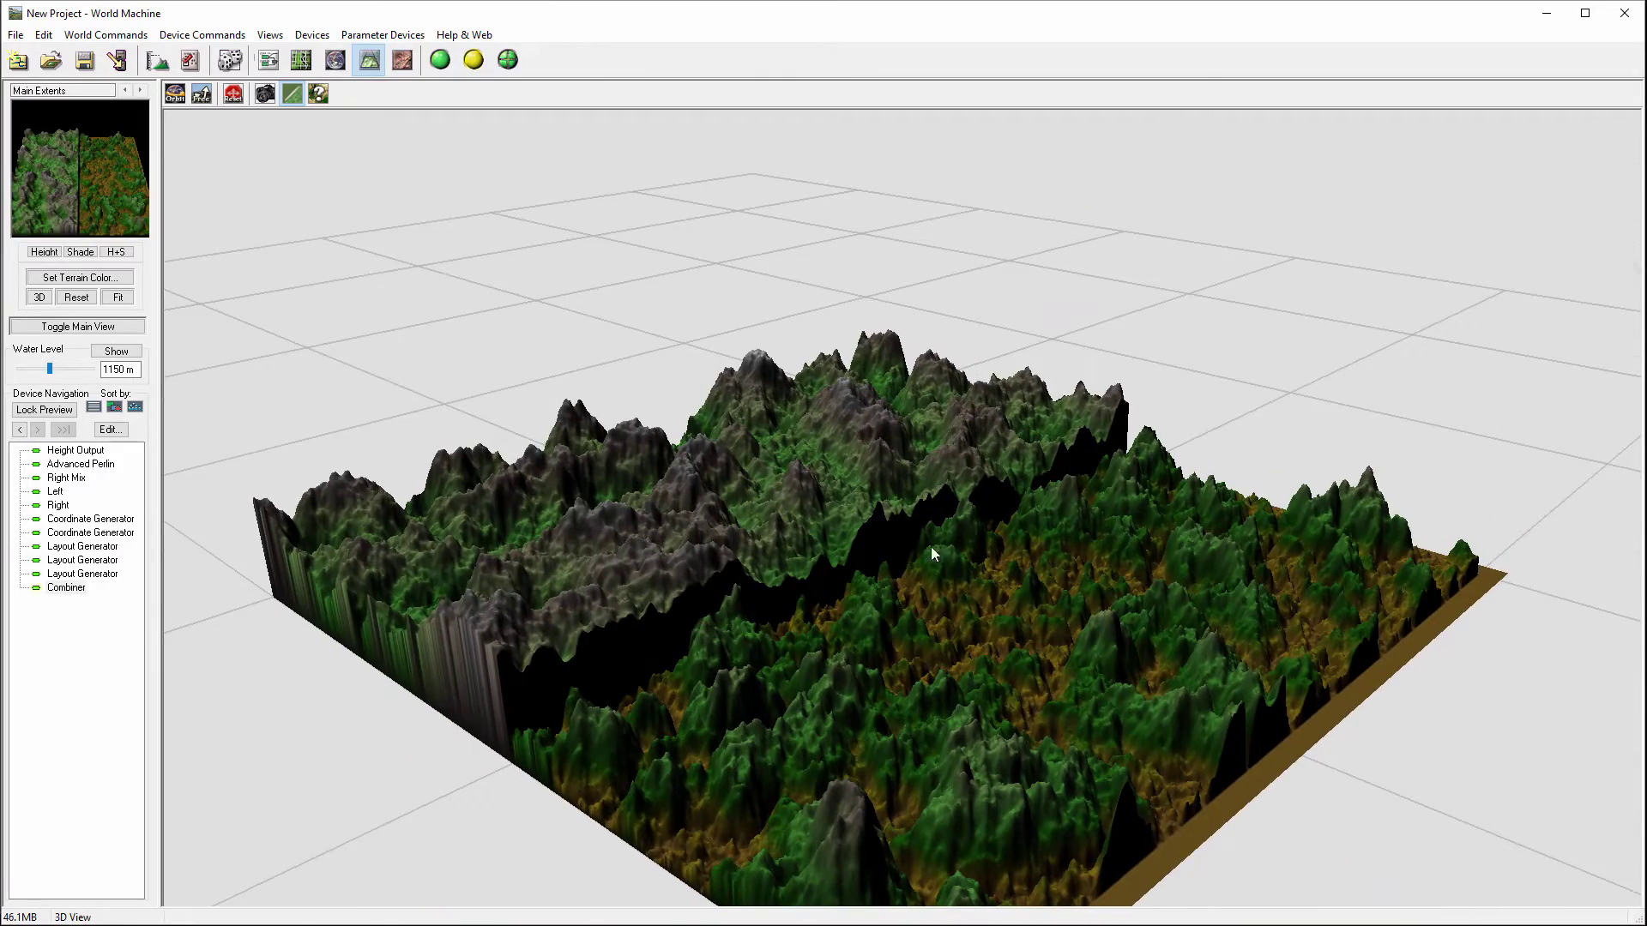
left_click_drag(796, 589, 1012, 641)
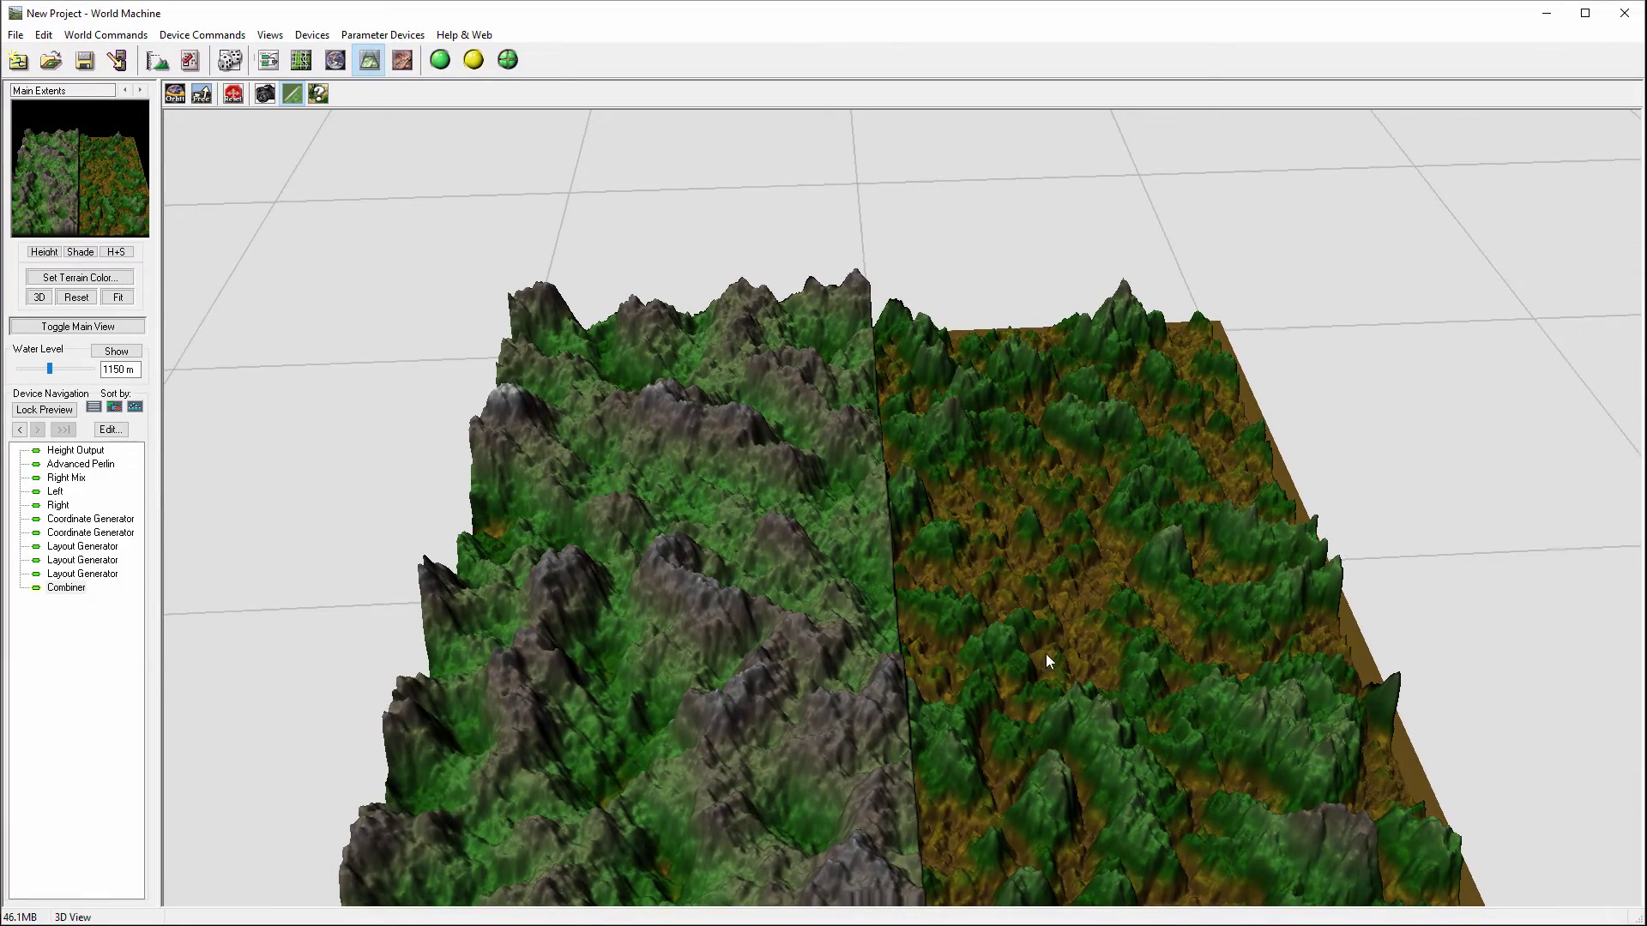
left_click_drag(813, 390, 751, 660)
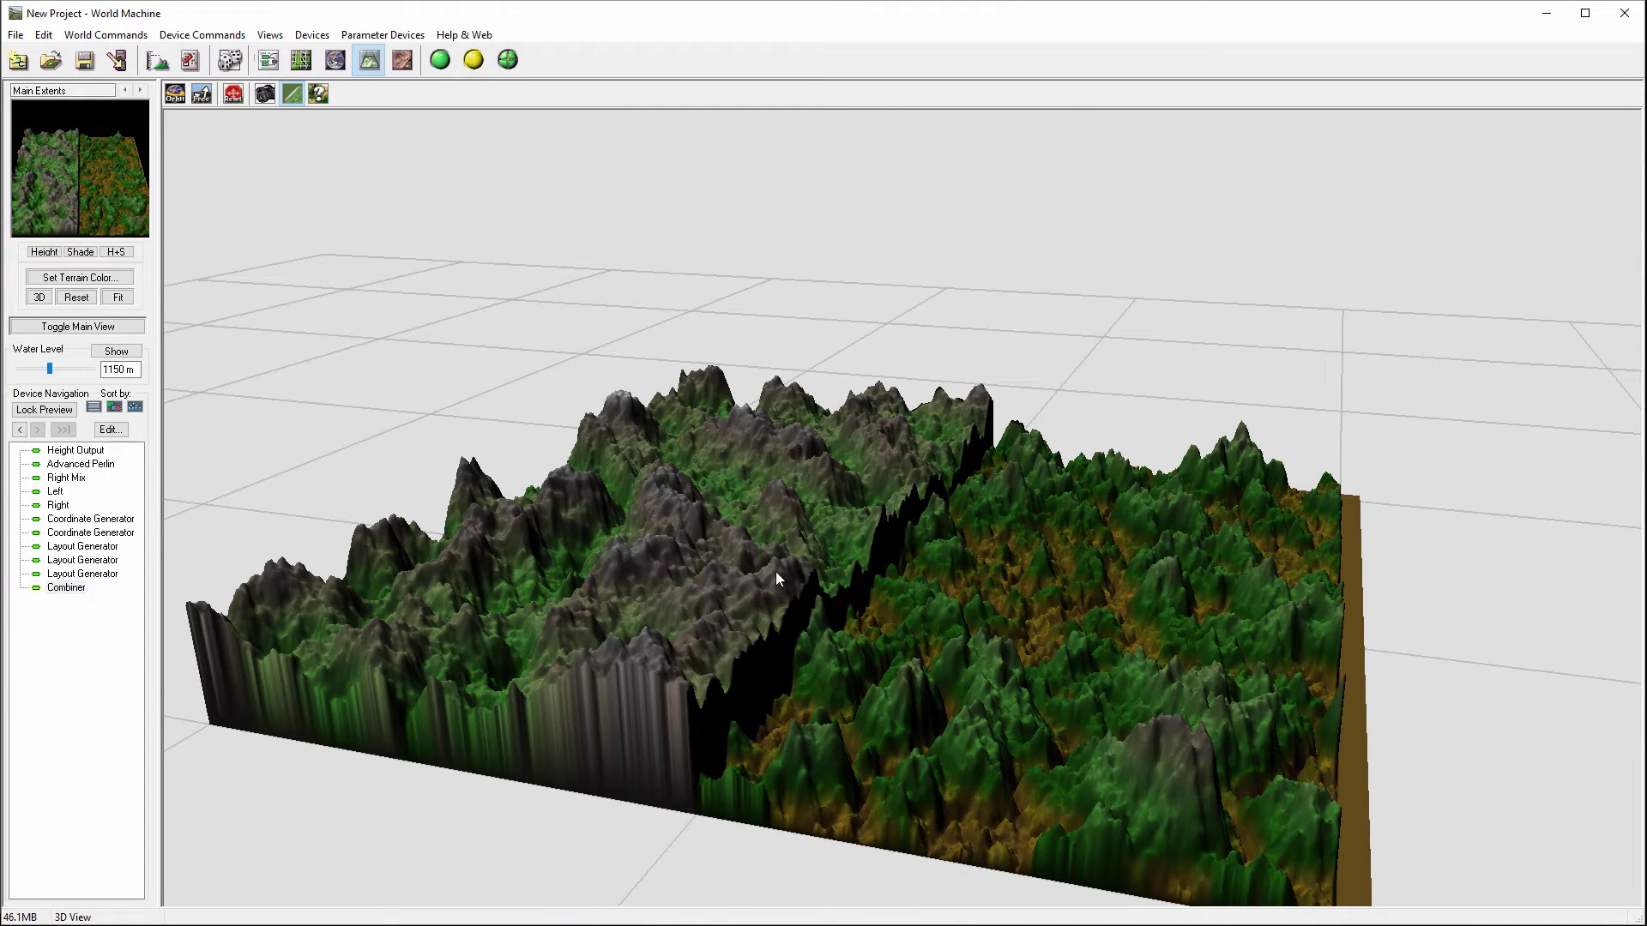
left_click_drag(929, 651, 897, 595)
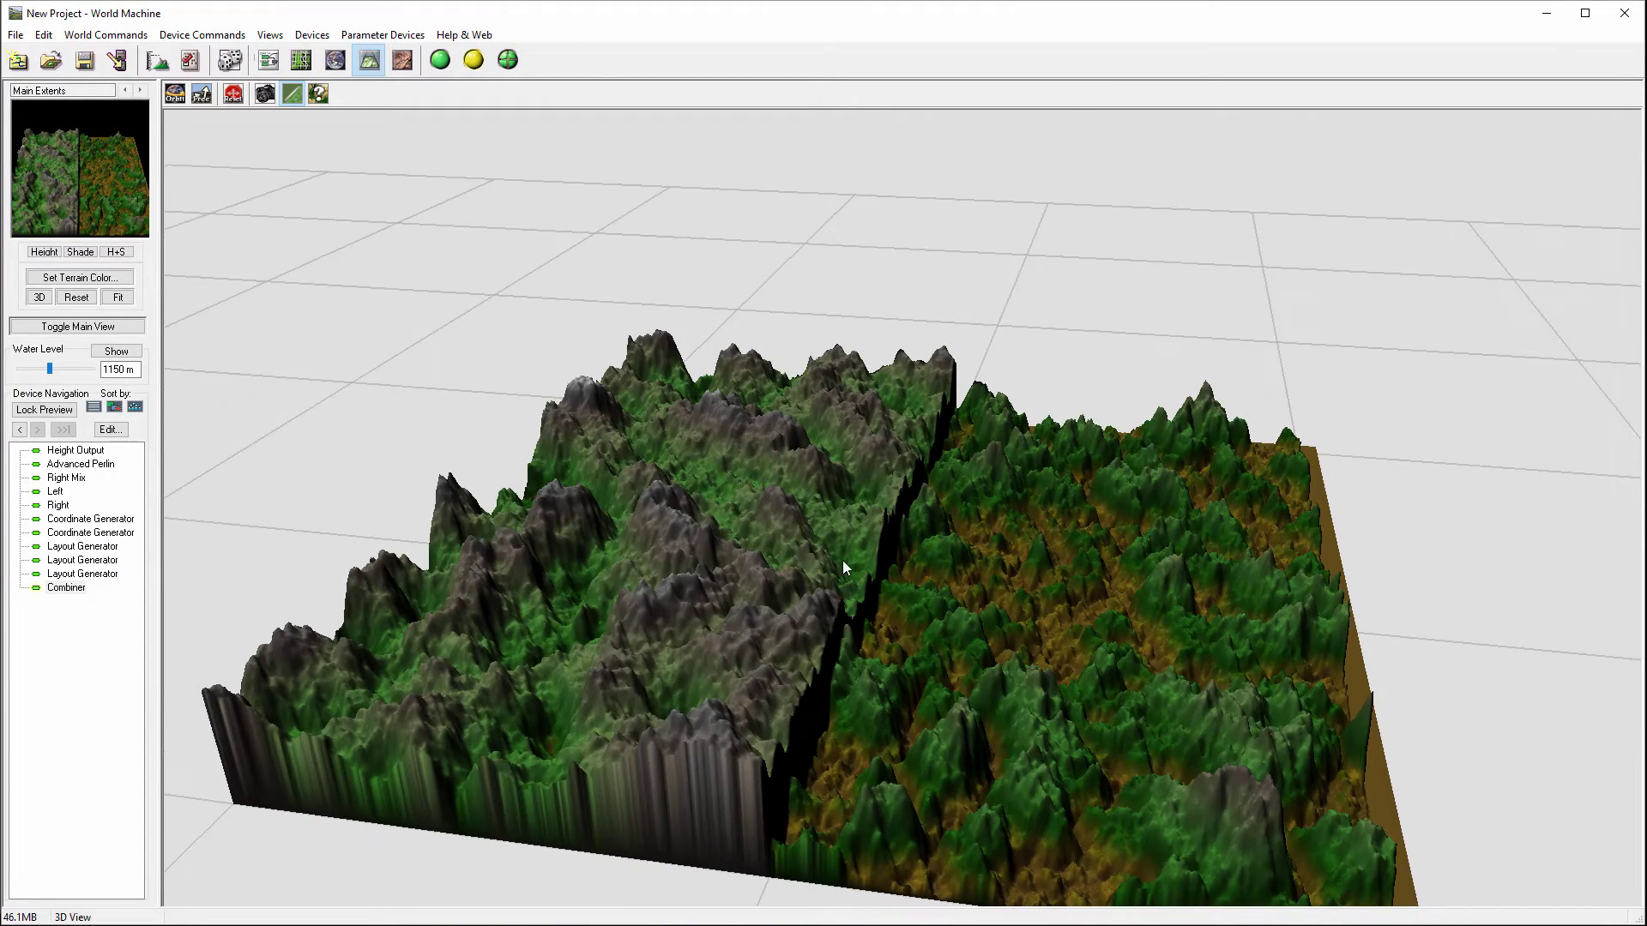
left_click_drag(616, 262, 748, 487)
left_click_drag(877, 545, 1099, 544)
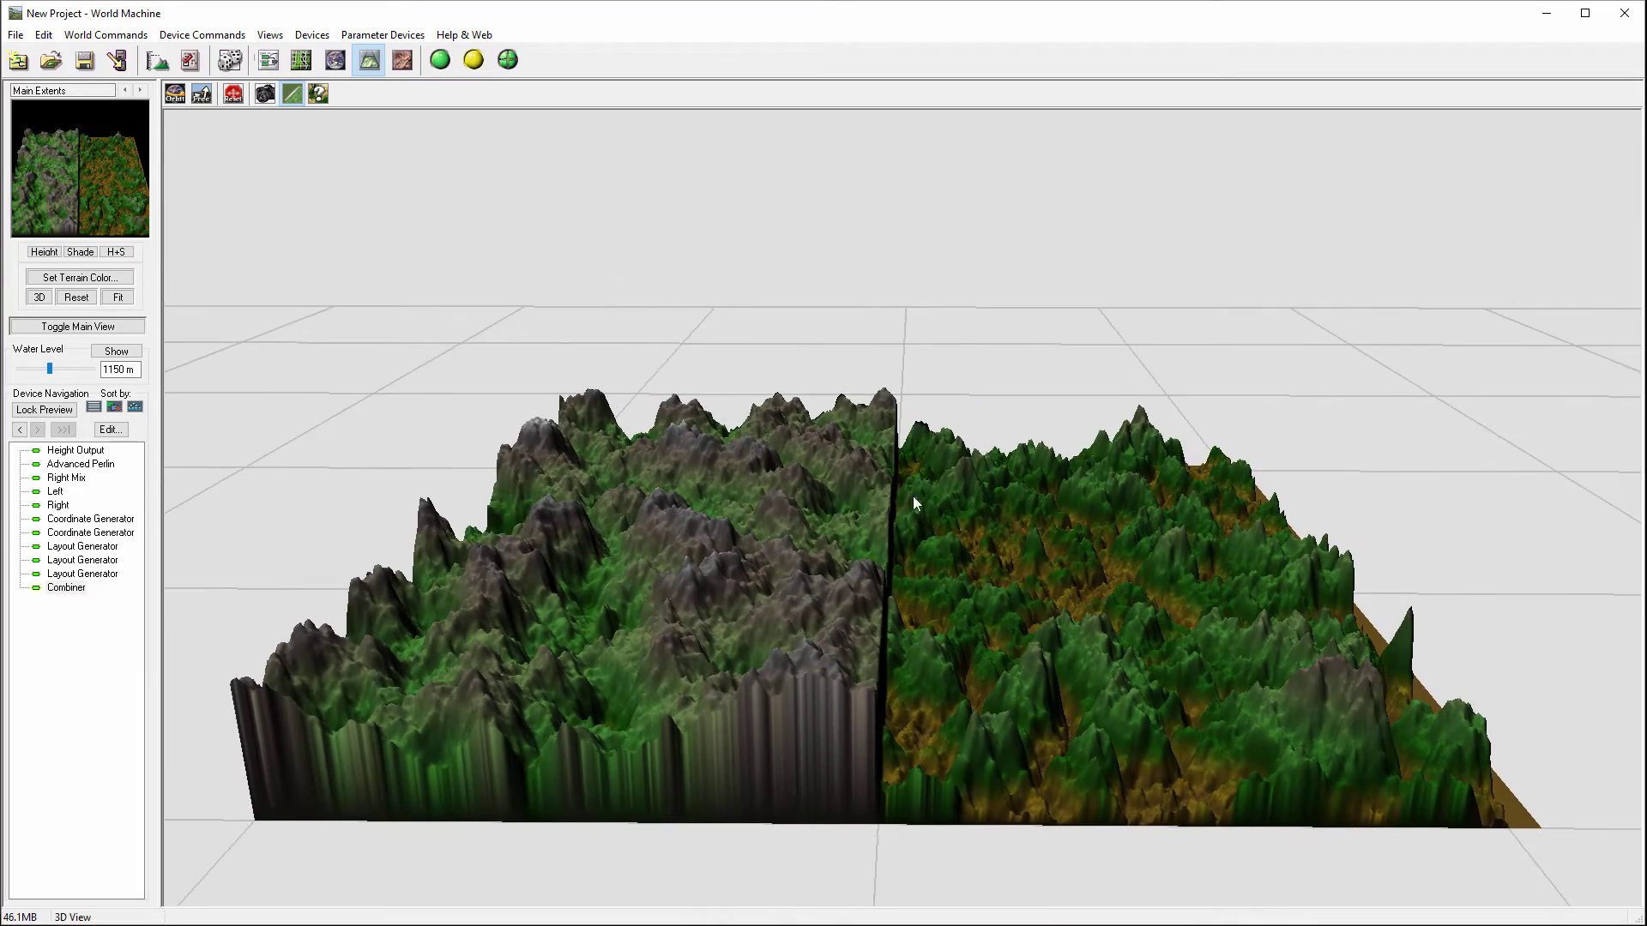
left_click_drag(1060, 598, 875, 534)
left_click_drag(954, 676, 1060, 698)
left_click(266, 61)
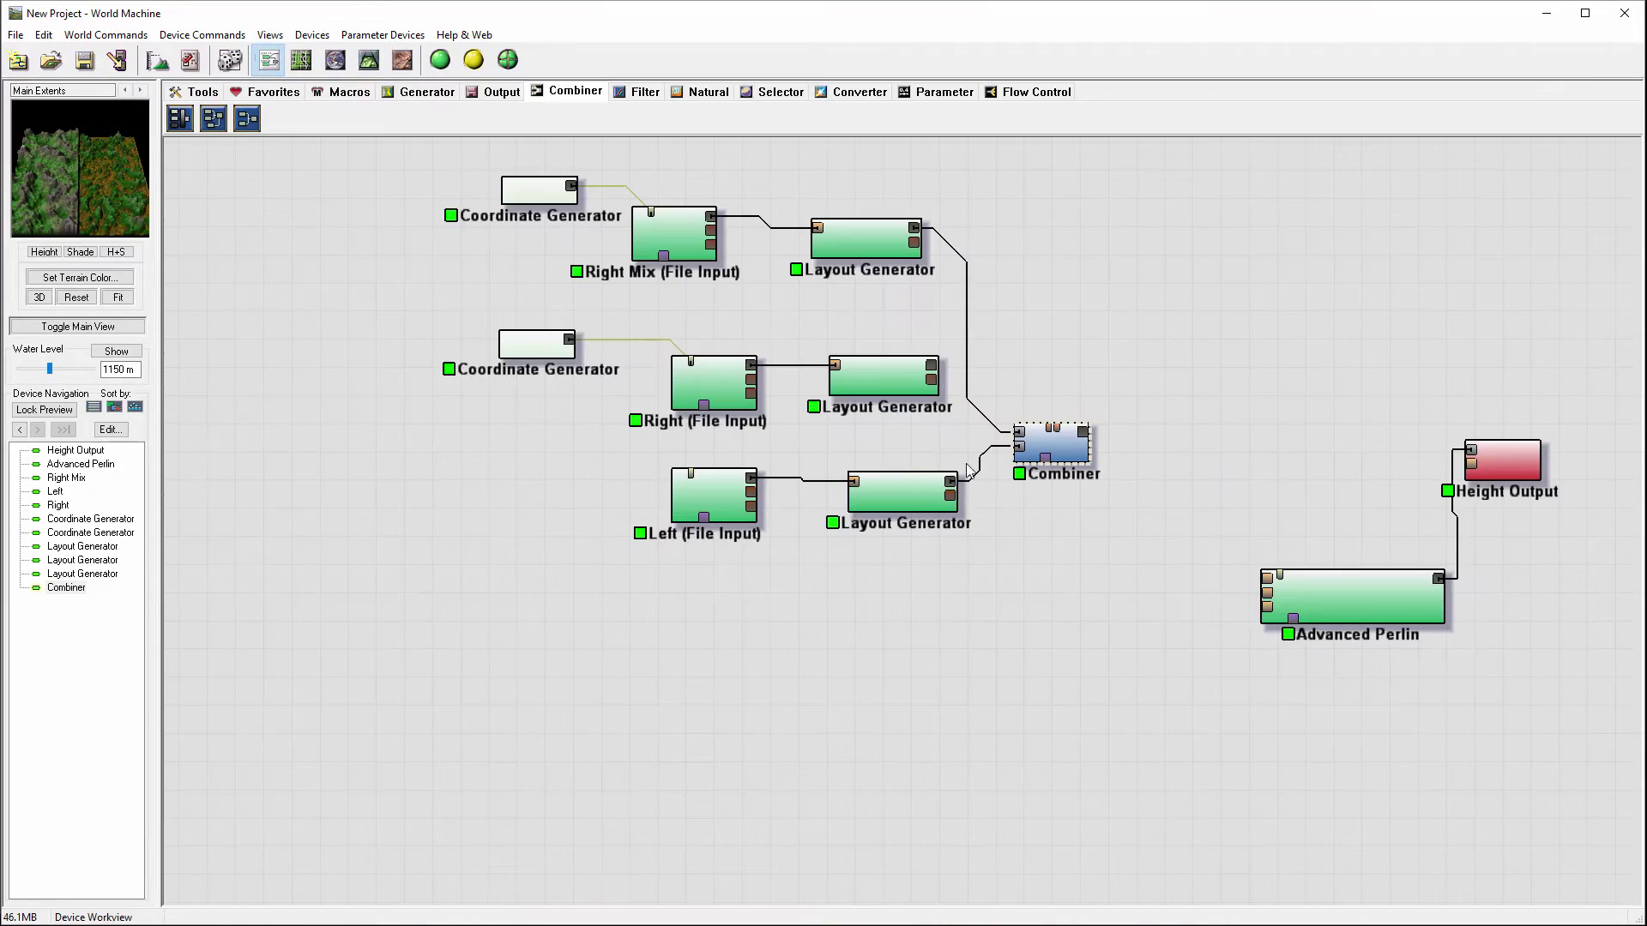
Move the unused Right device chain to the bottom of the network and regroup the Right Mix and Left chains around the Combiner
left_click_drag(442, 281, 758, 790)
left_click_drag(711, 498, 629, 403)
left_click_drag(860, 488, 821, 391)
left_click_drag(1064, 439, 1091, 341)
left_click_drag(538, 189, 525, 188)
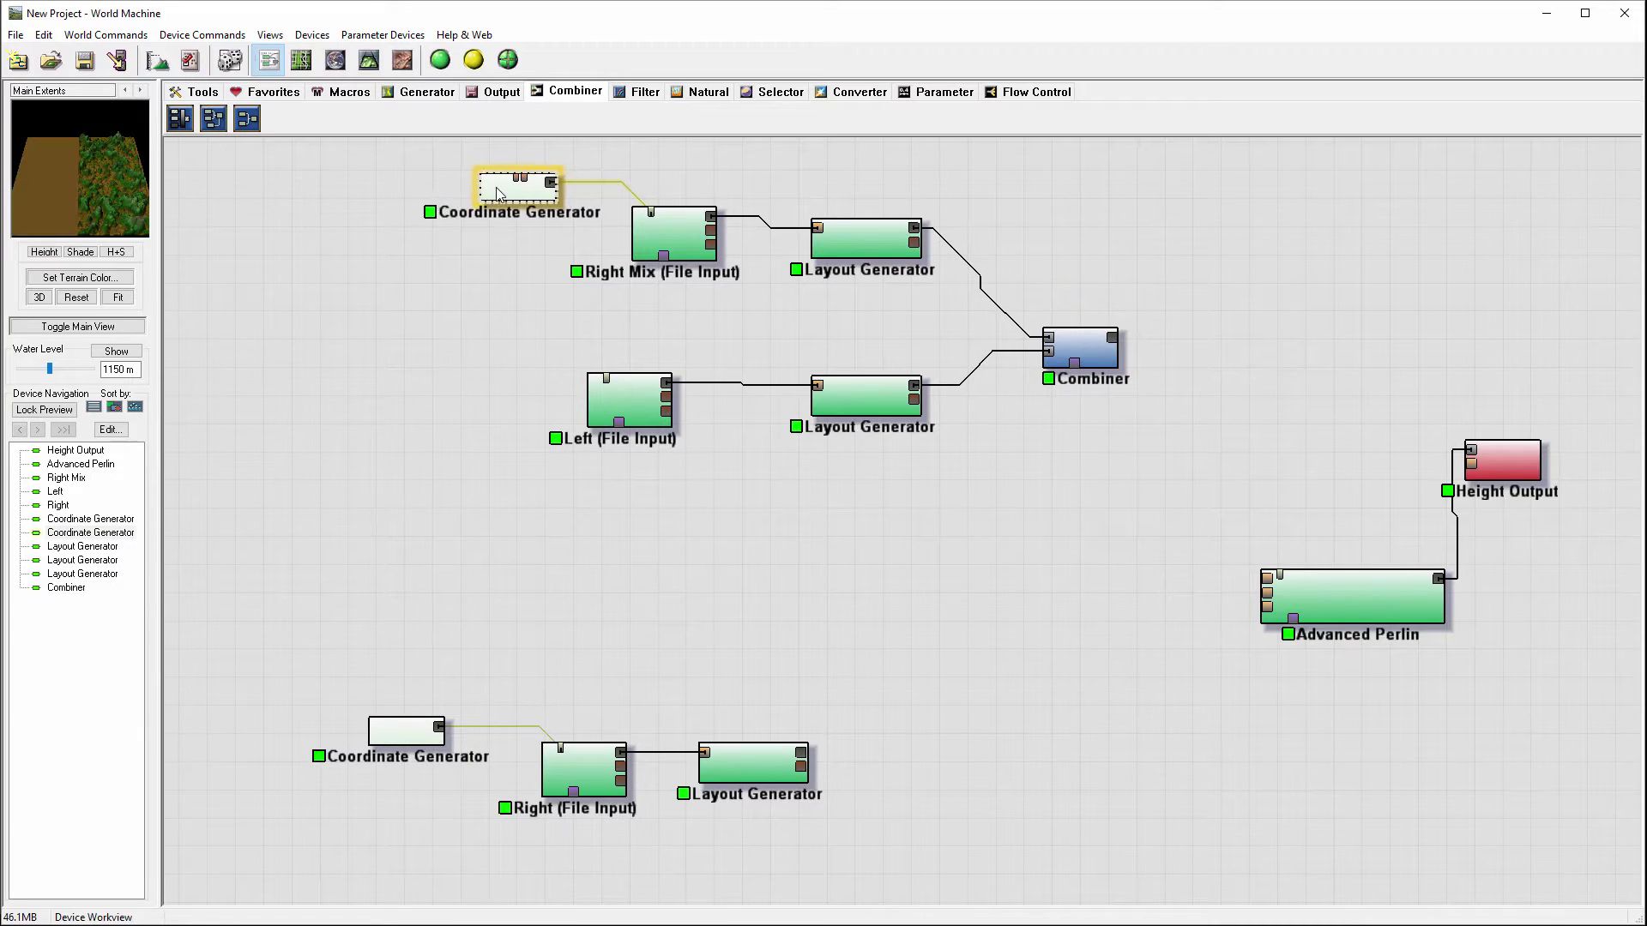
left_click_drag(878, 234, 868, 231)
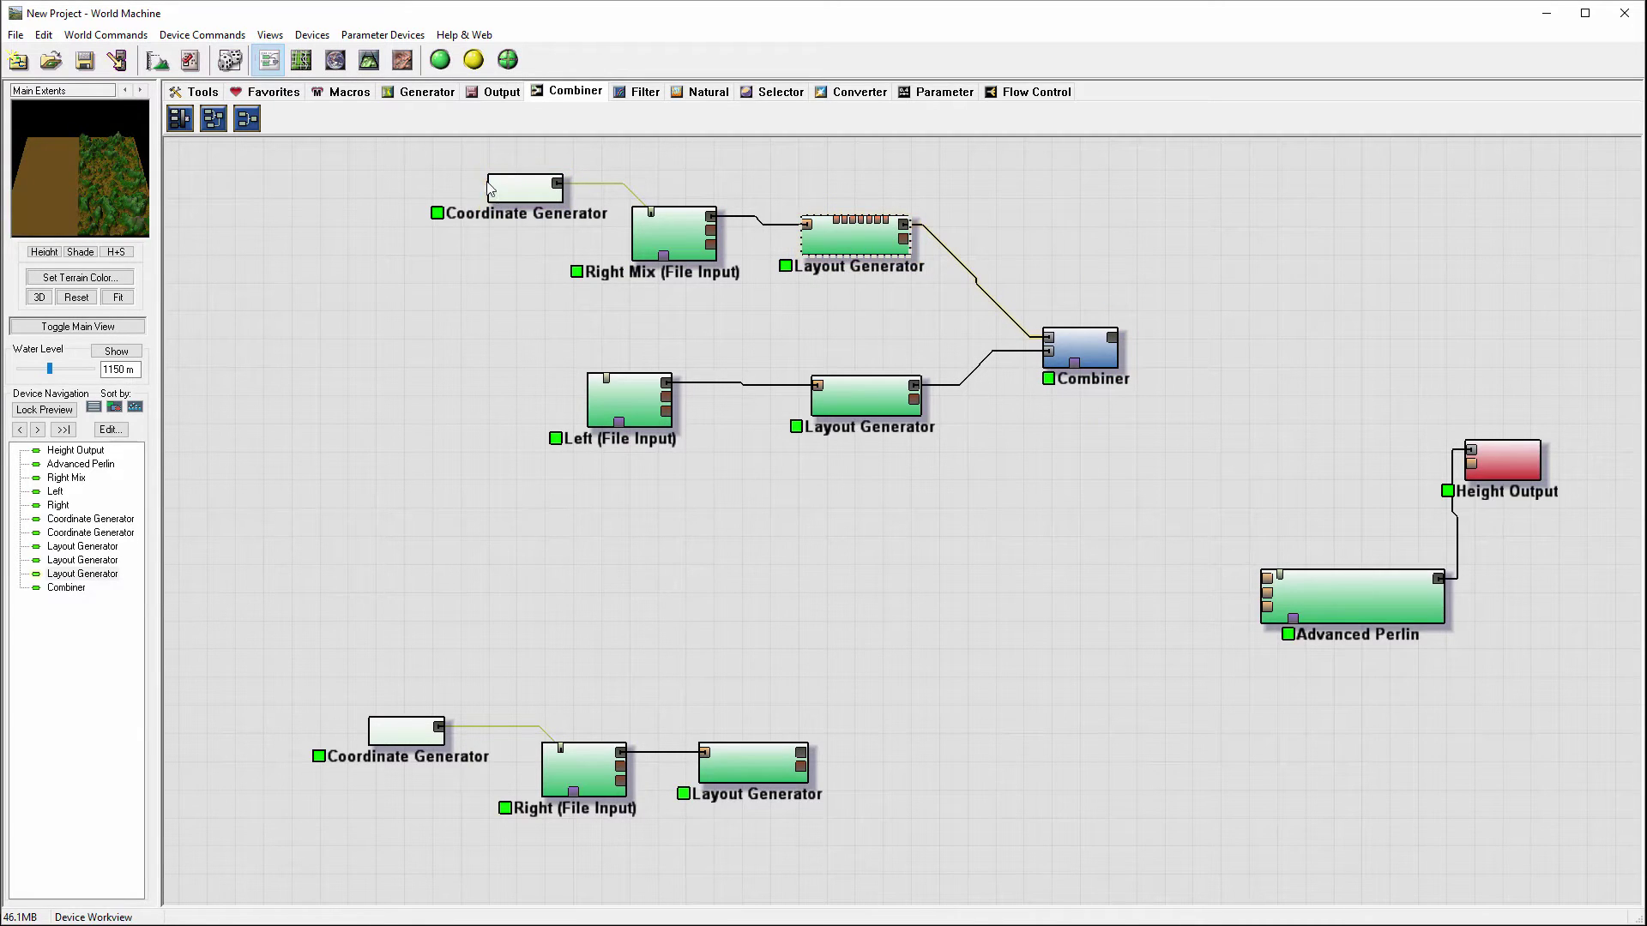
Create a new layout and draw a narrow vertical box along the seam, extending past both ends of the terrain extents
left_click(301, 60)
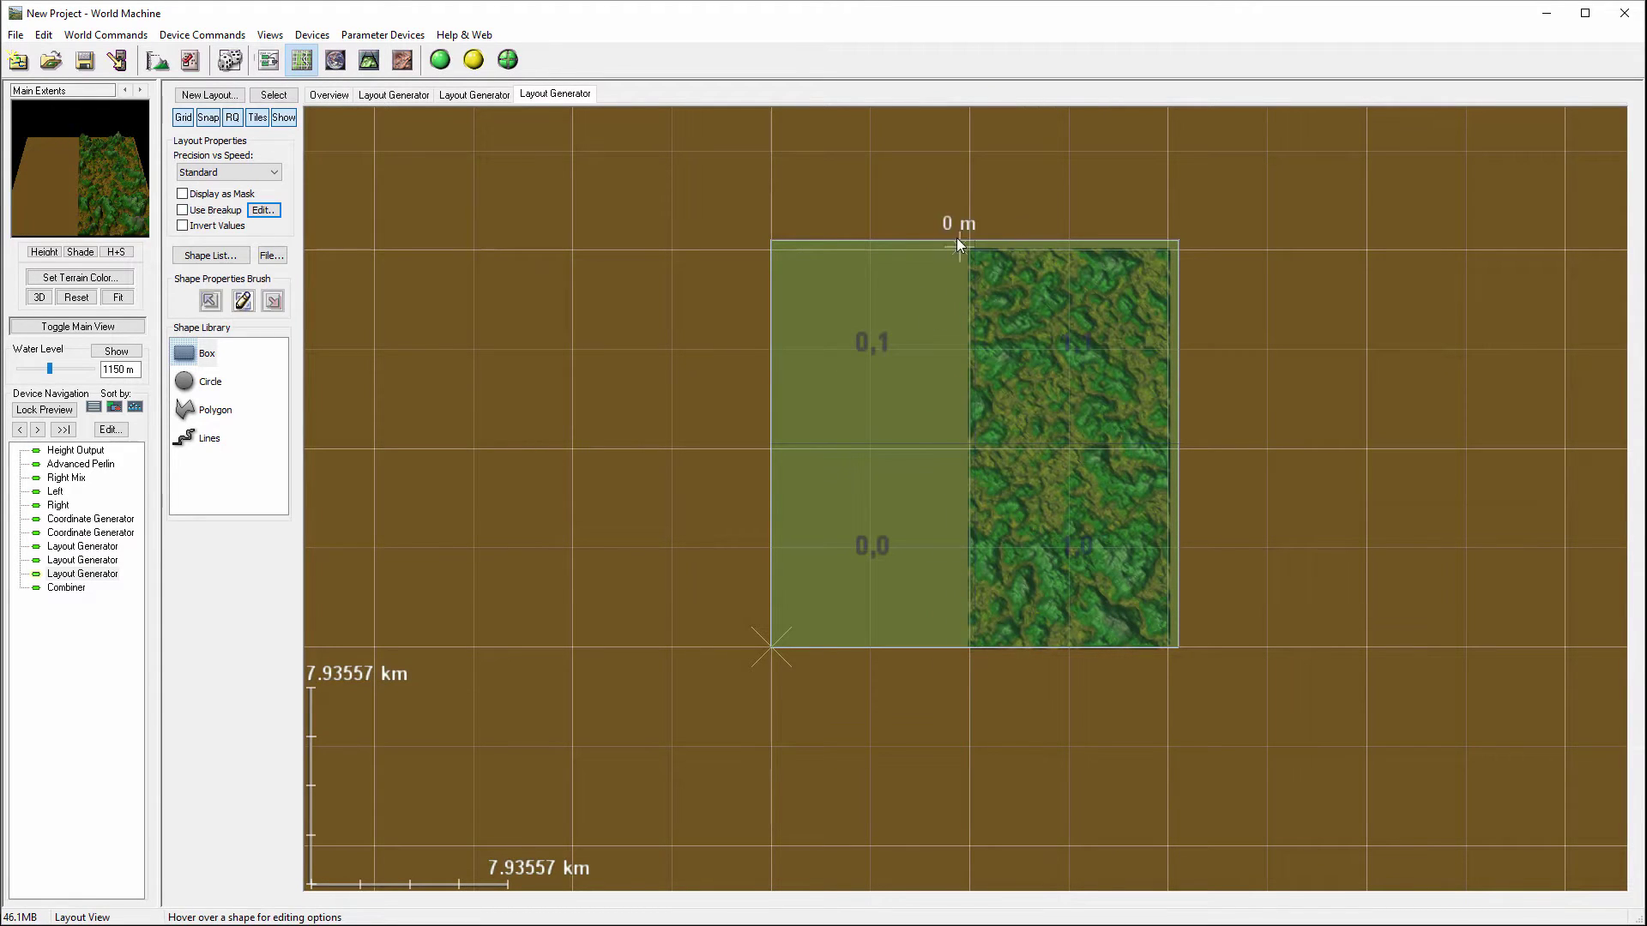
left_click(201, 94)
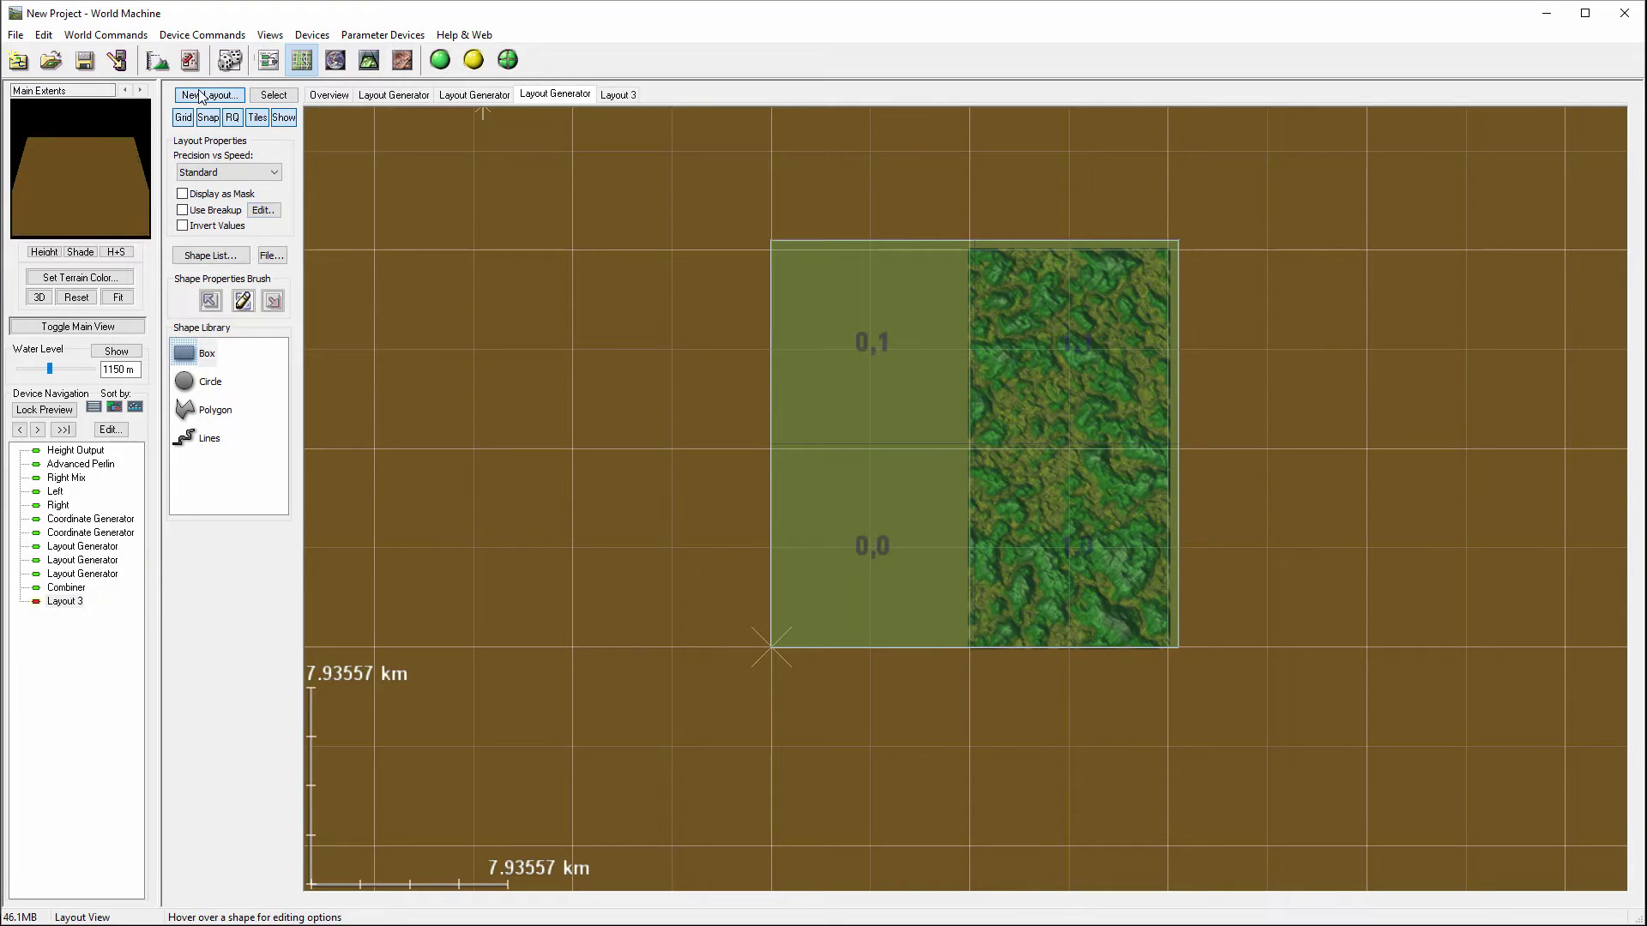
left_click(183, 362)
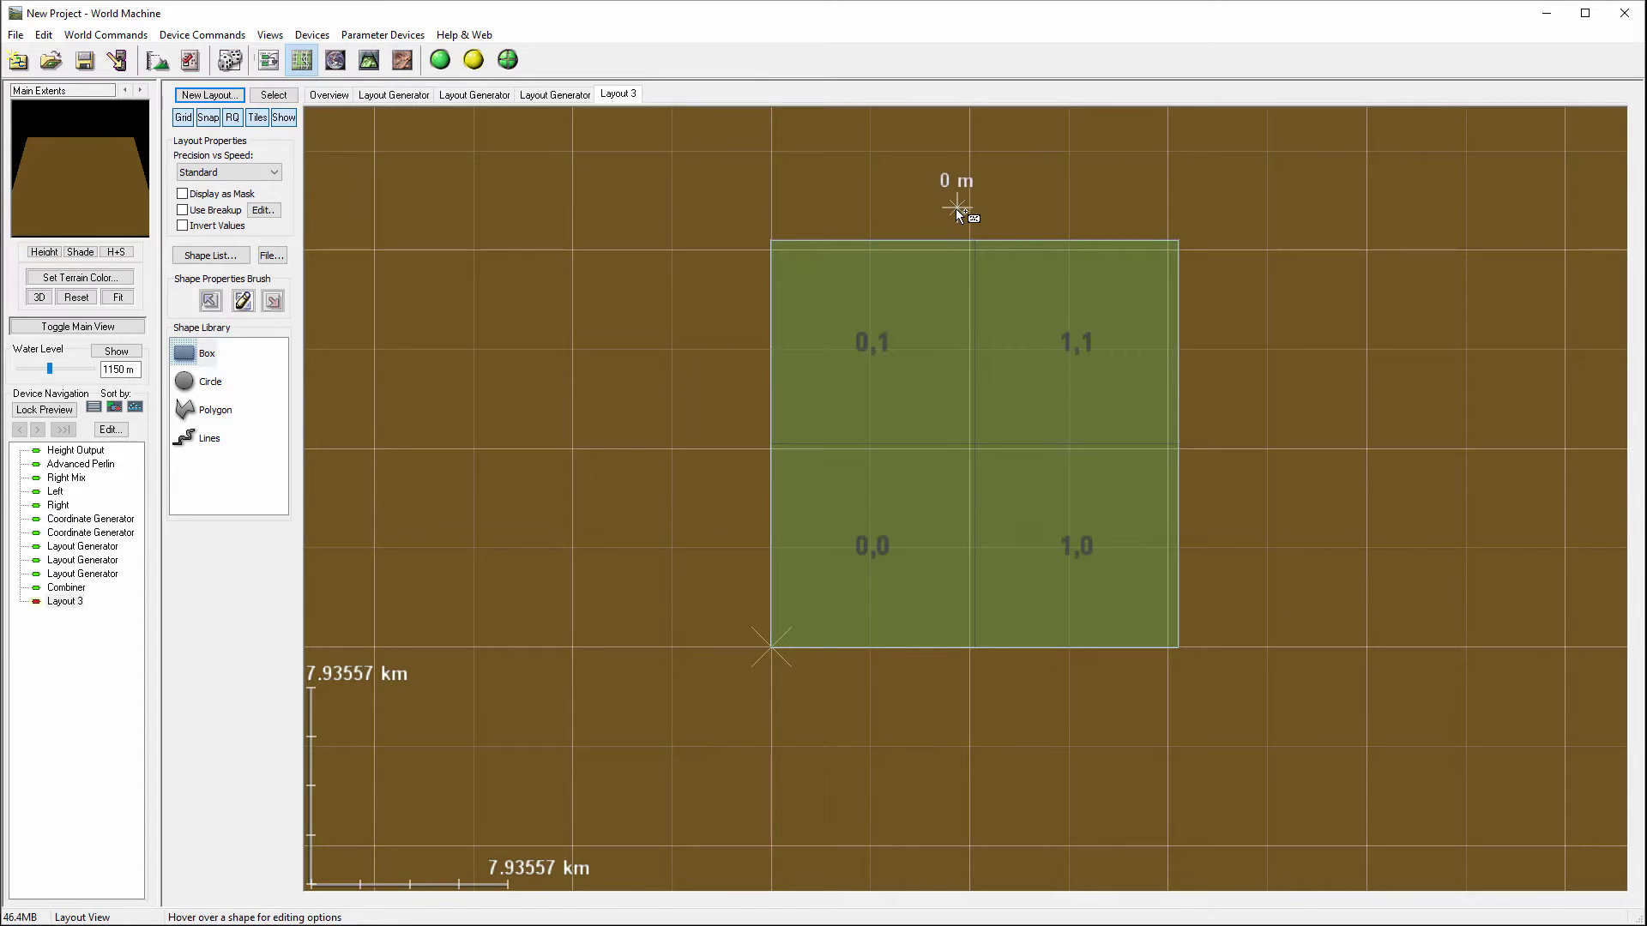
left_click_drag(956, 209, 993, 673)
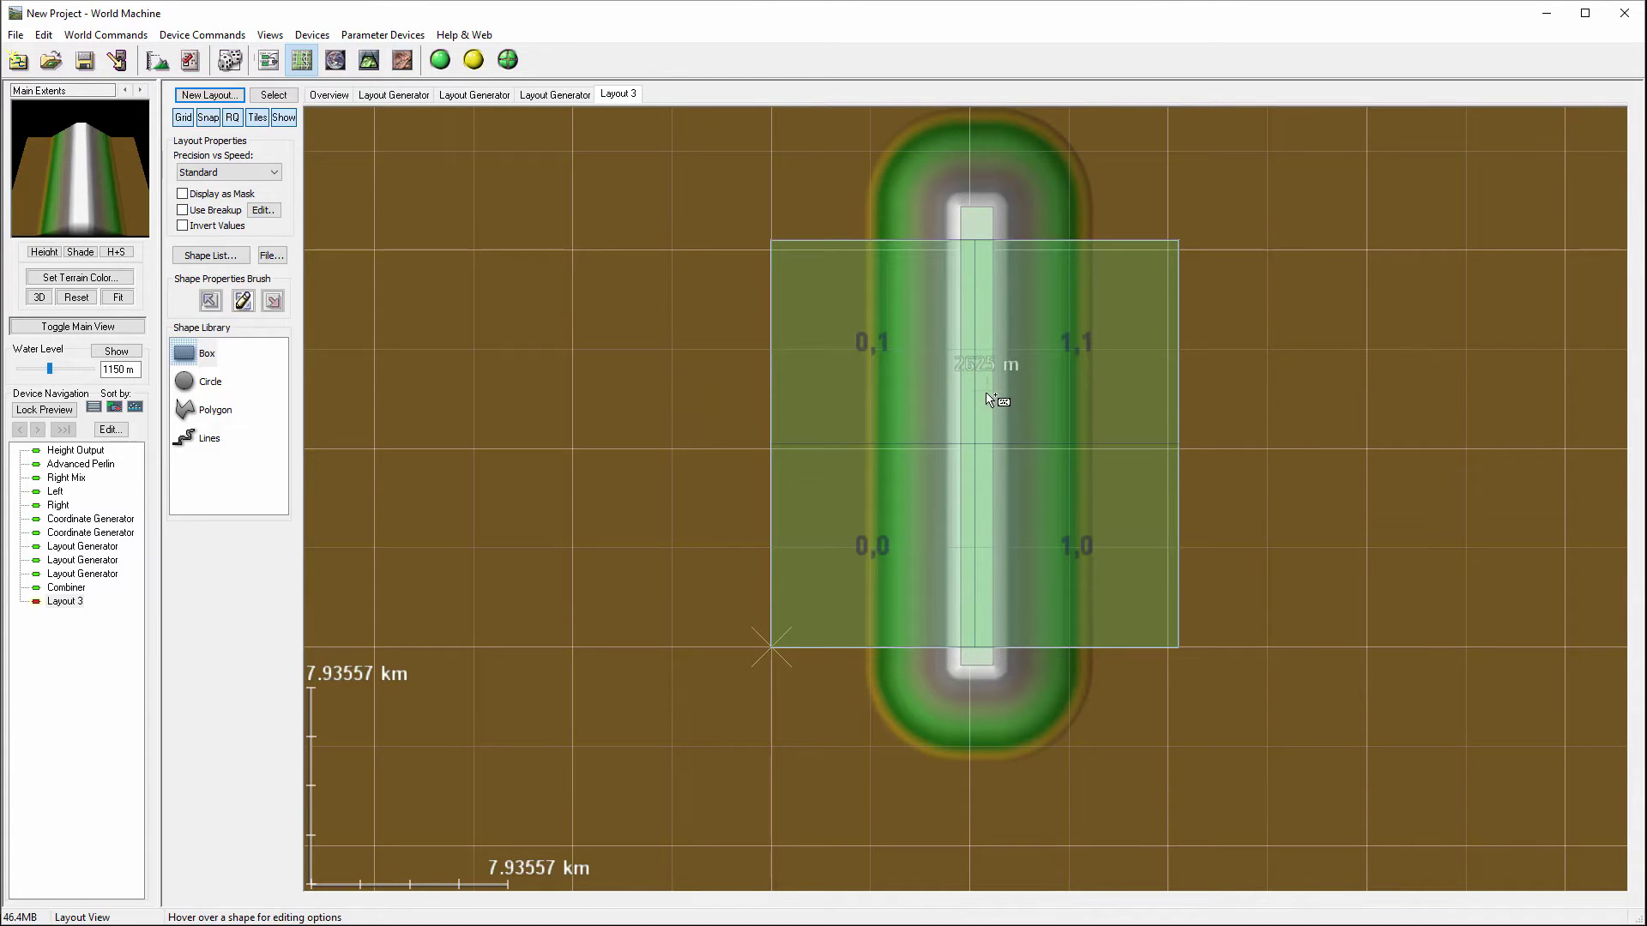
Reduce the seam box's falloff distance, enable breakup for the layout, and check its Fractal Breakup settings
right_click(987, 399)
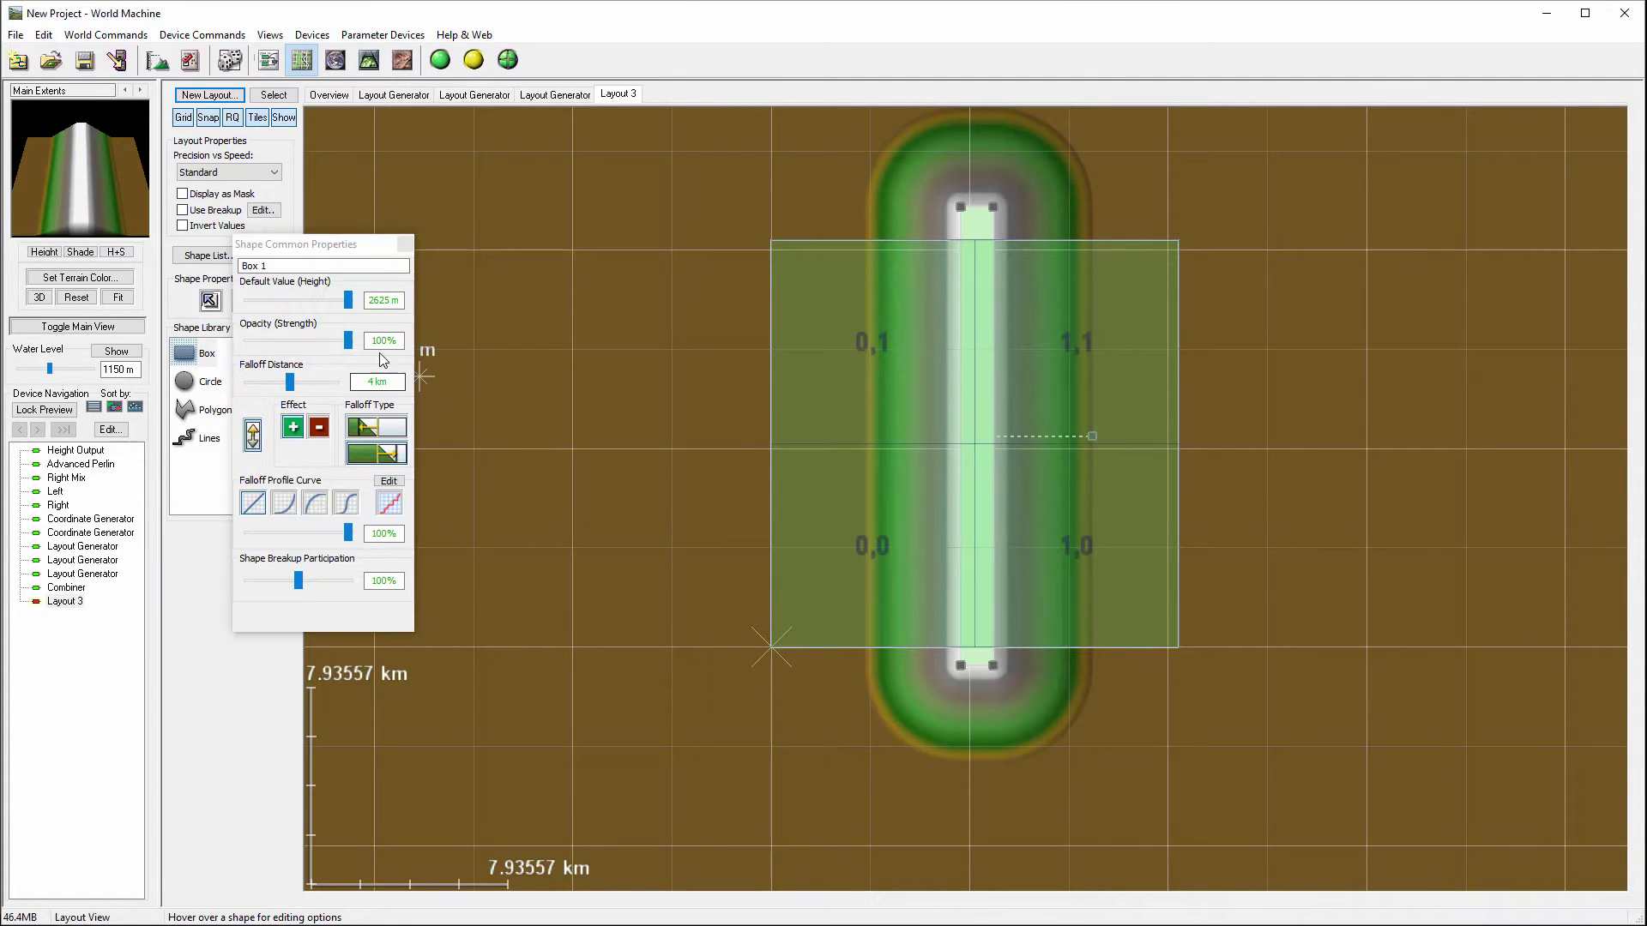
left_click_drag(287, 381, 275, 382)
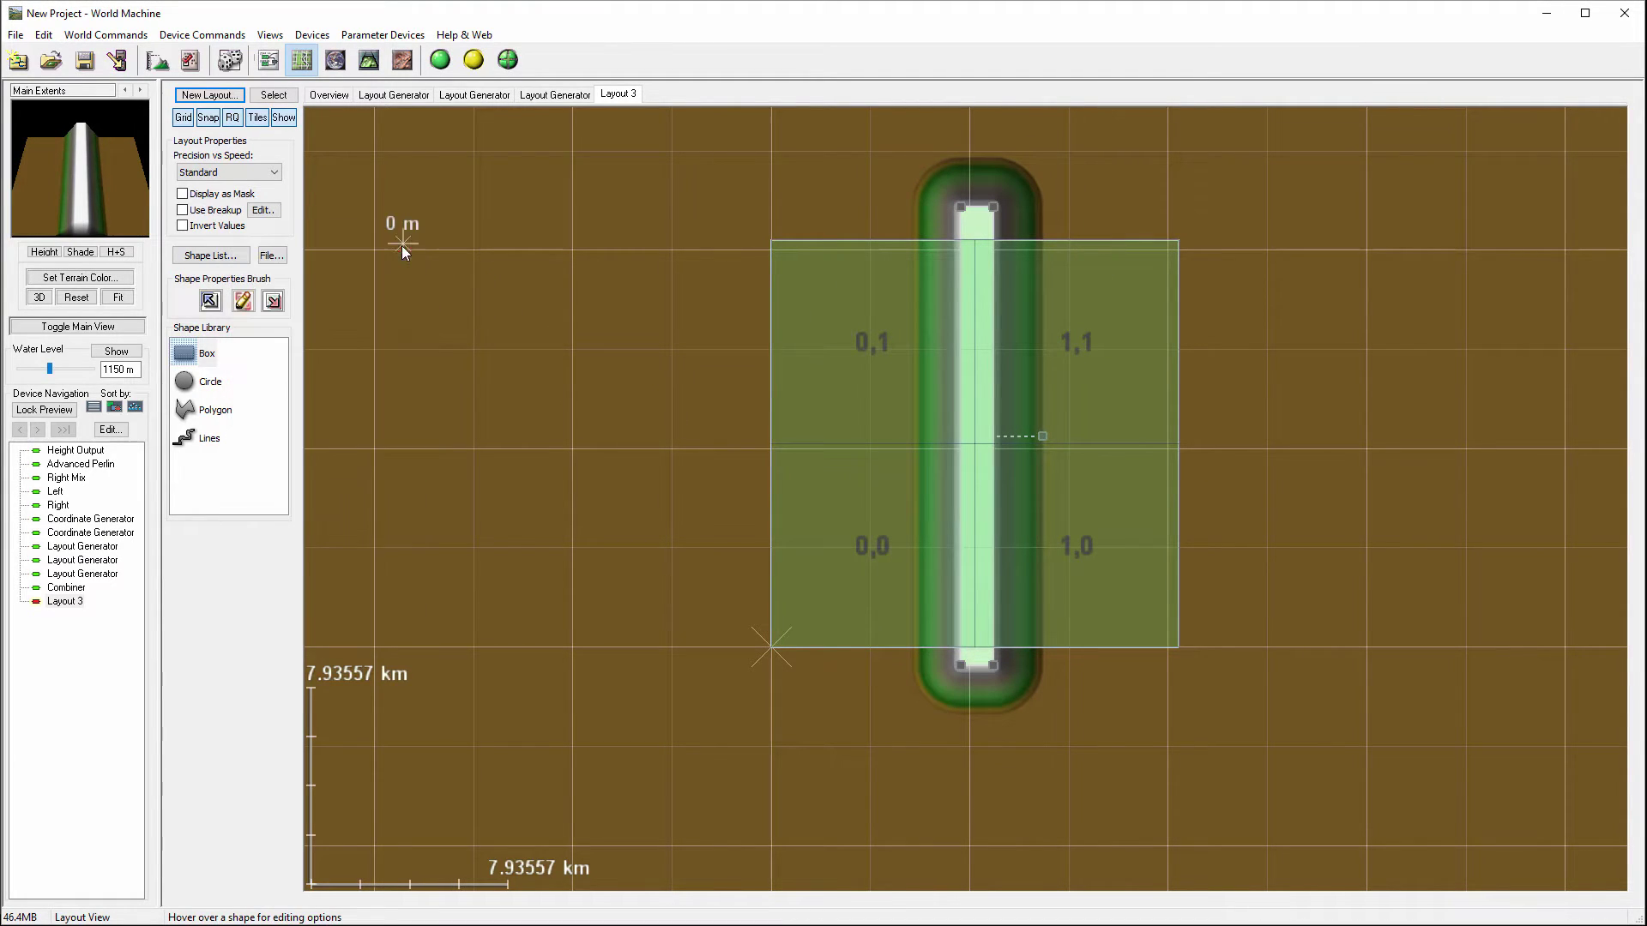
left_click(181, 211)
left_click(266, 211)
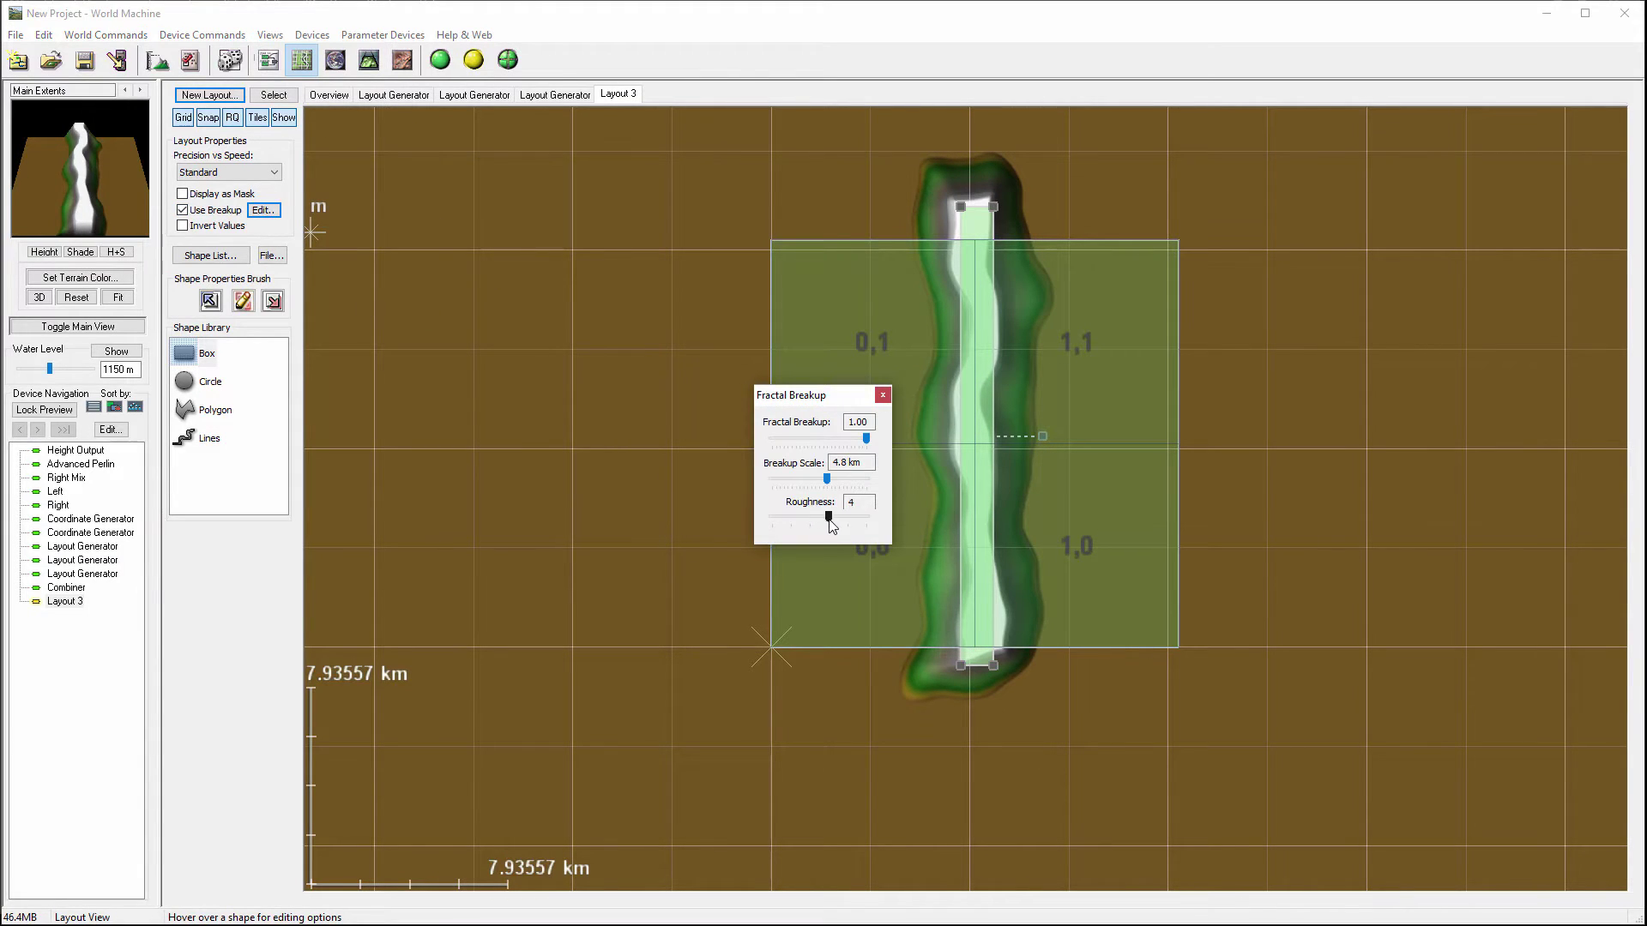
left_click(882, 396)
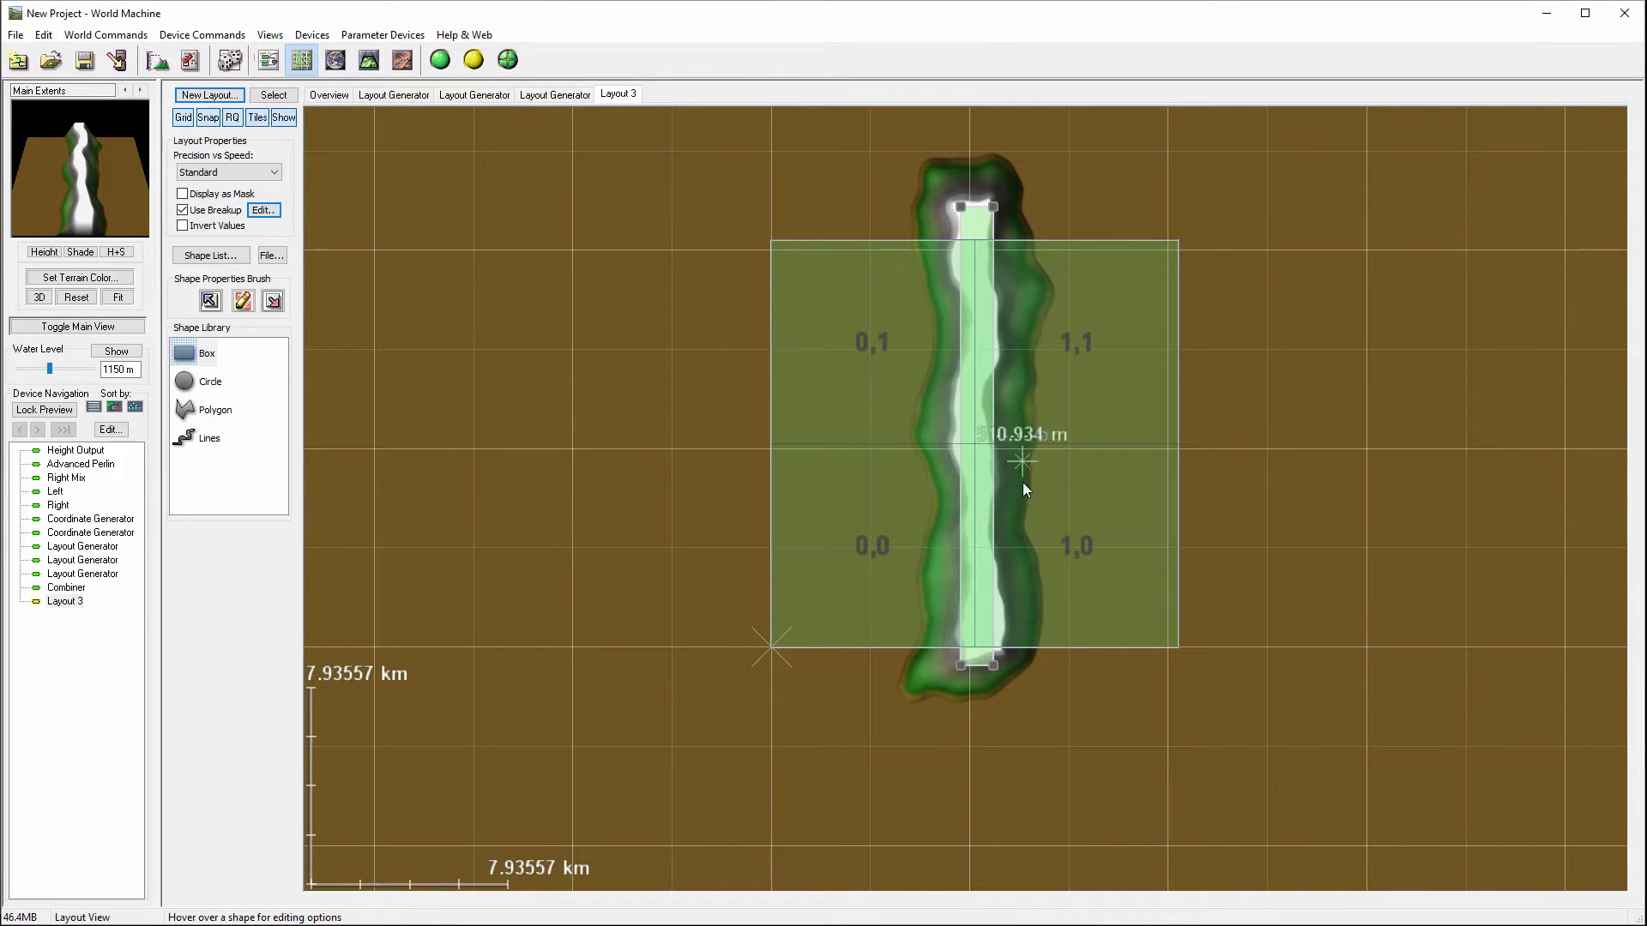
Find the Layout 3 device in the device workview and move it up near the Combiner
left_click(266, 67)
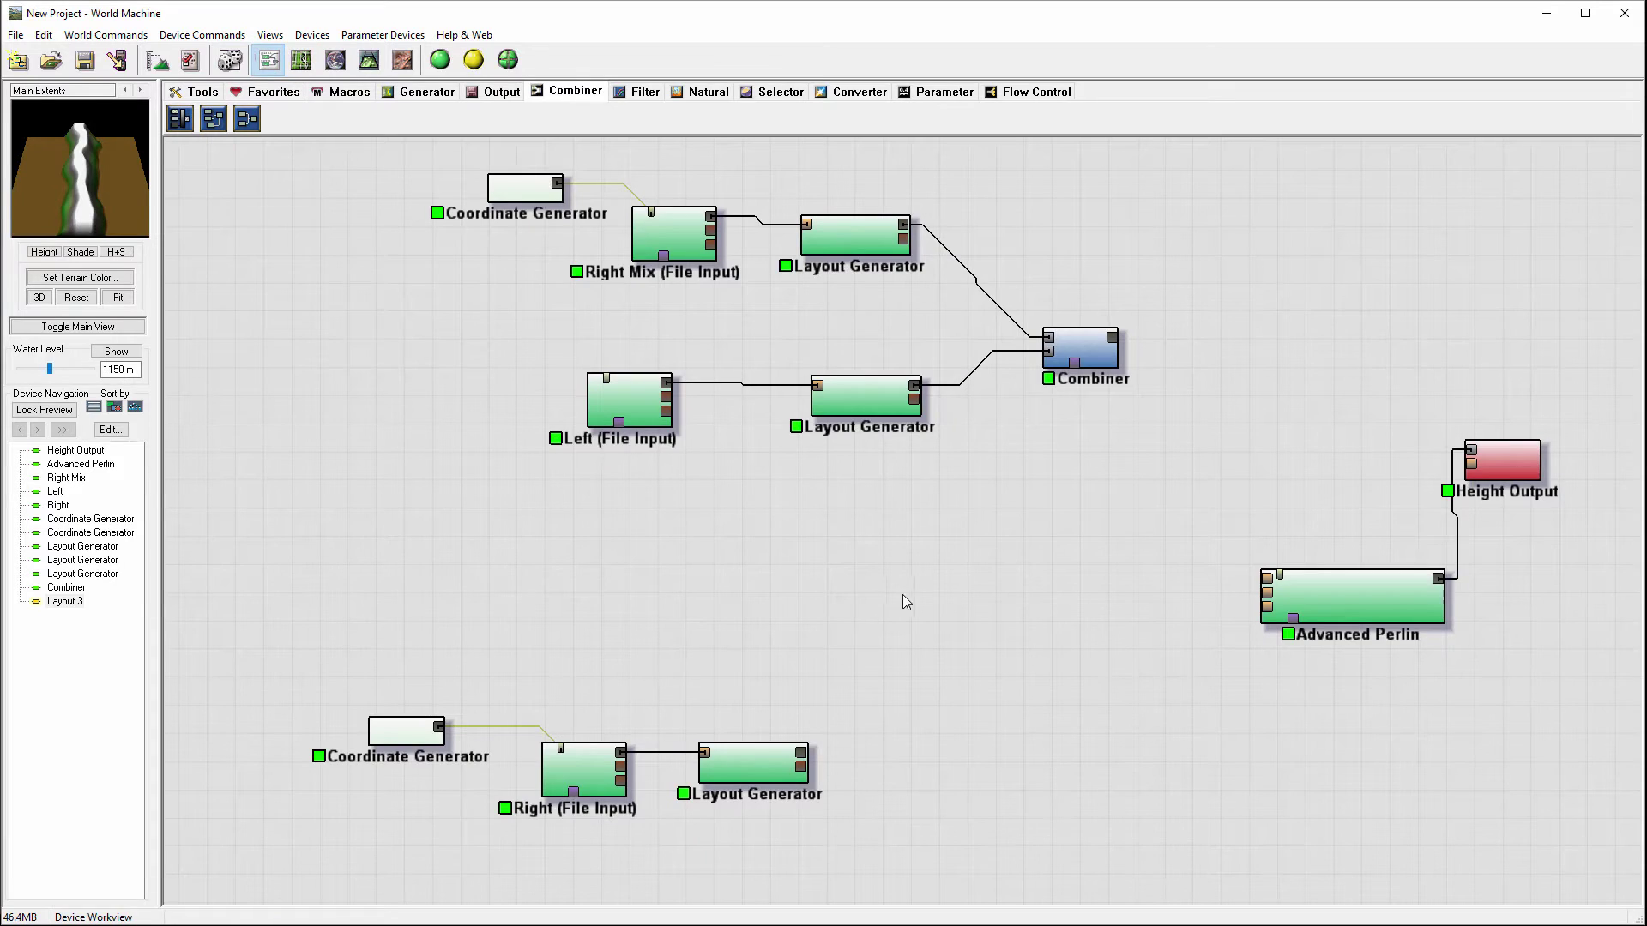
scroll(909, 592, "down", 4)
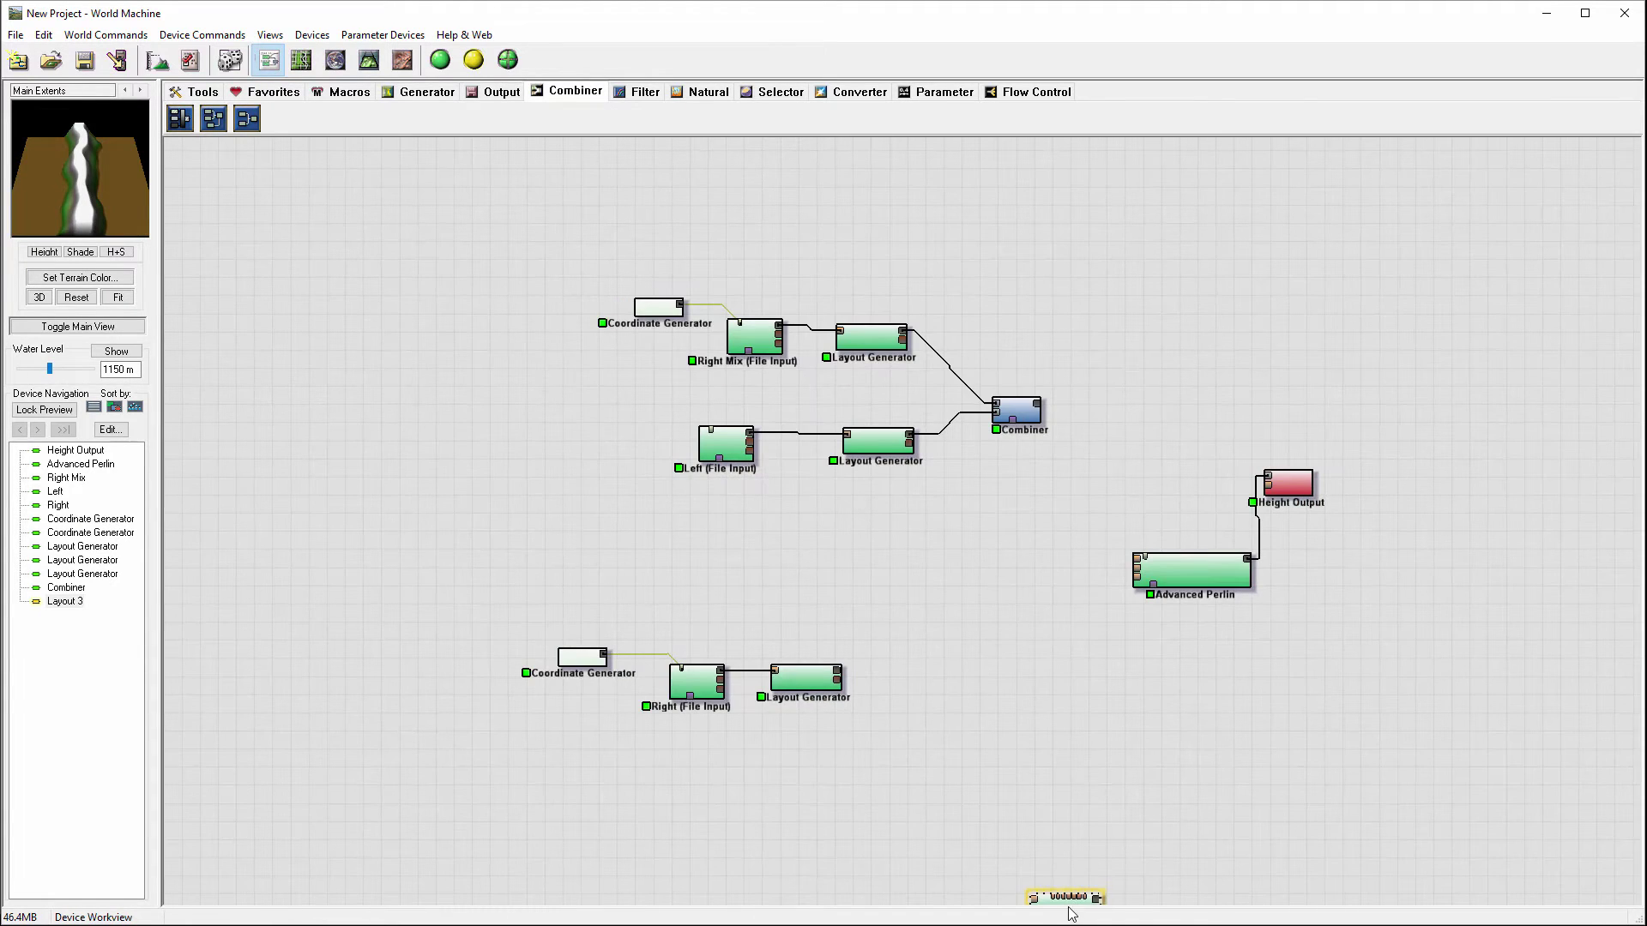
left_click_drag(1074, 907, 1038, 301)
scroll(934, 336, "up", 2)
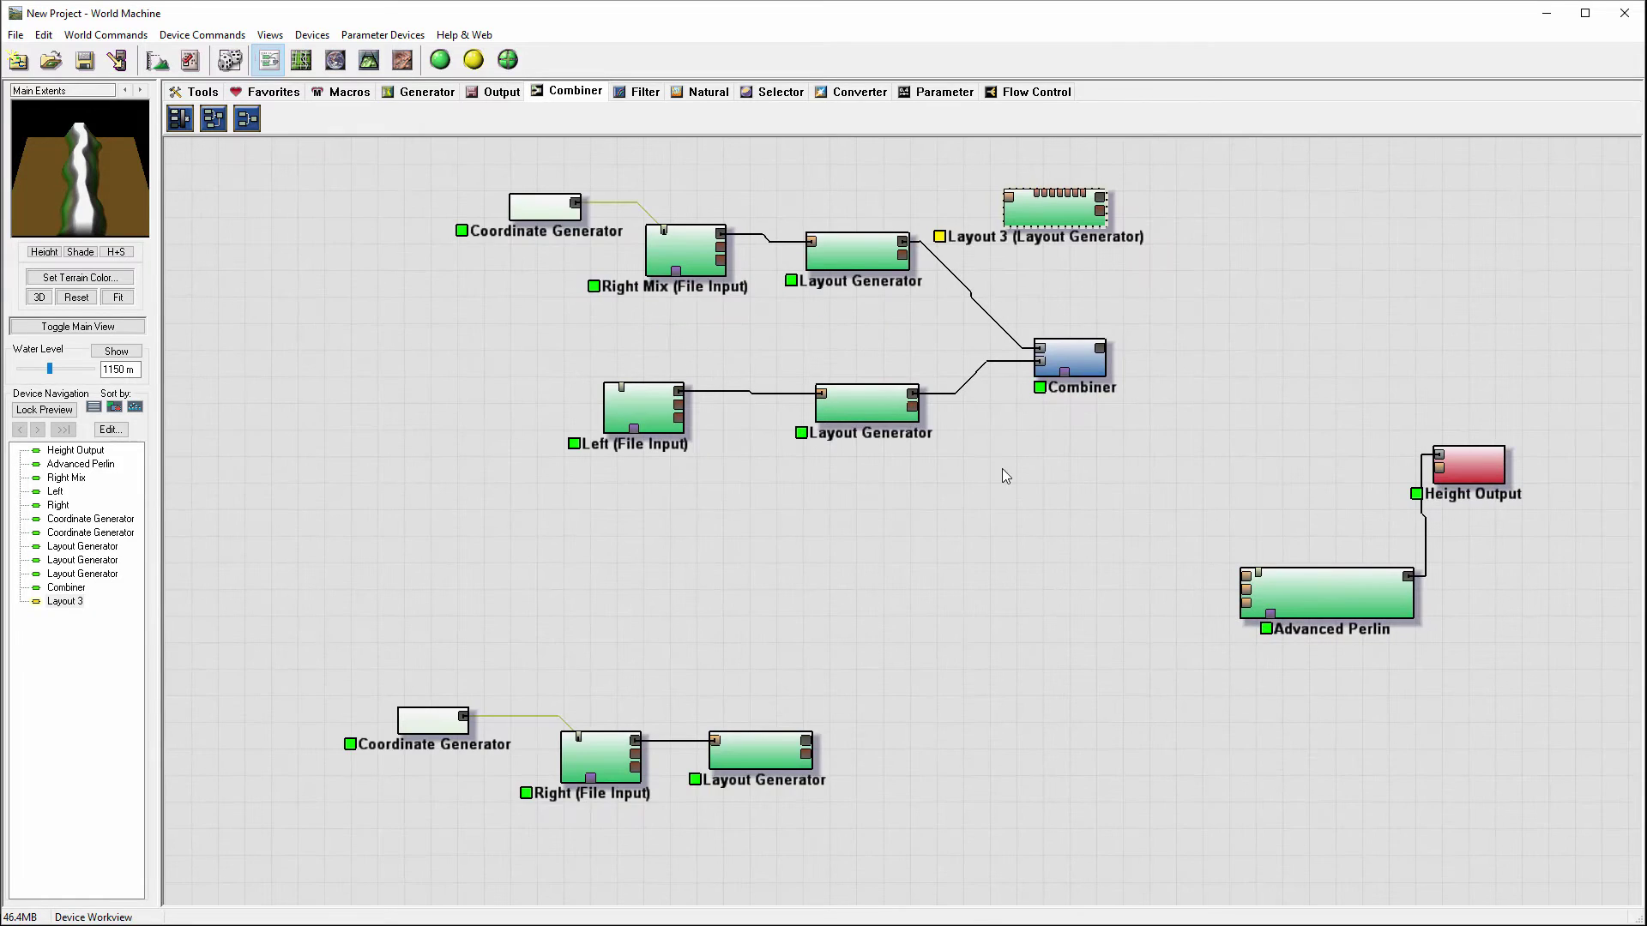
right_click_drag(940, 584, 923, 620)
Place Layout 3 beneath Left's Layout Generator, tidy the Right Mix chain, and move the Combiner away to make room
left_click_drag(836, 287, 836, 260)
left_click_drag(673, 282, 679, 249)
left_click_drag(1057, 250, 891, 570)
left_click(859, 444)
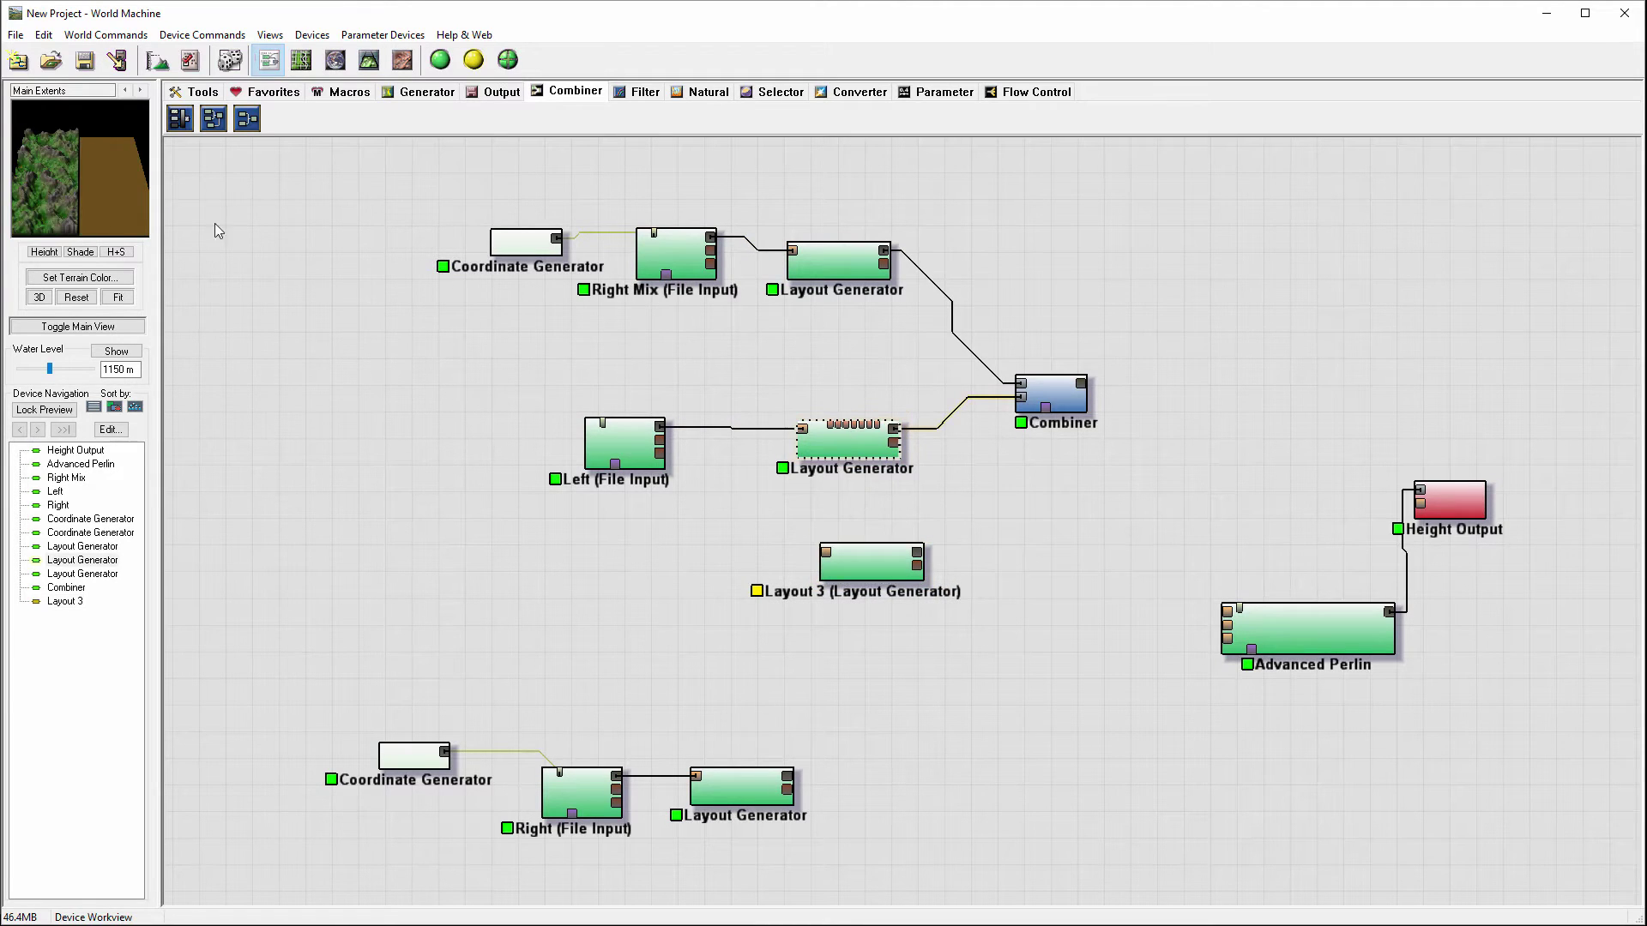
left_click_drag(1071, 387, 1133, 376)
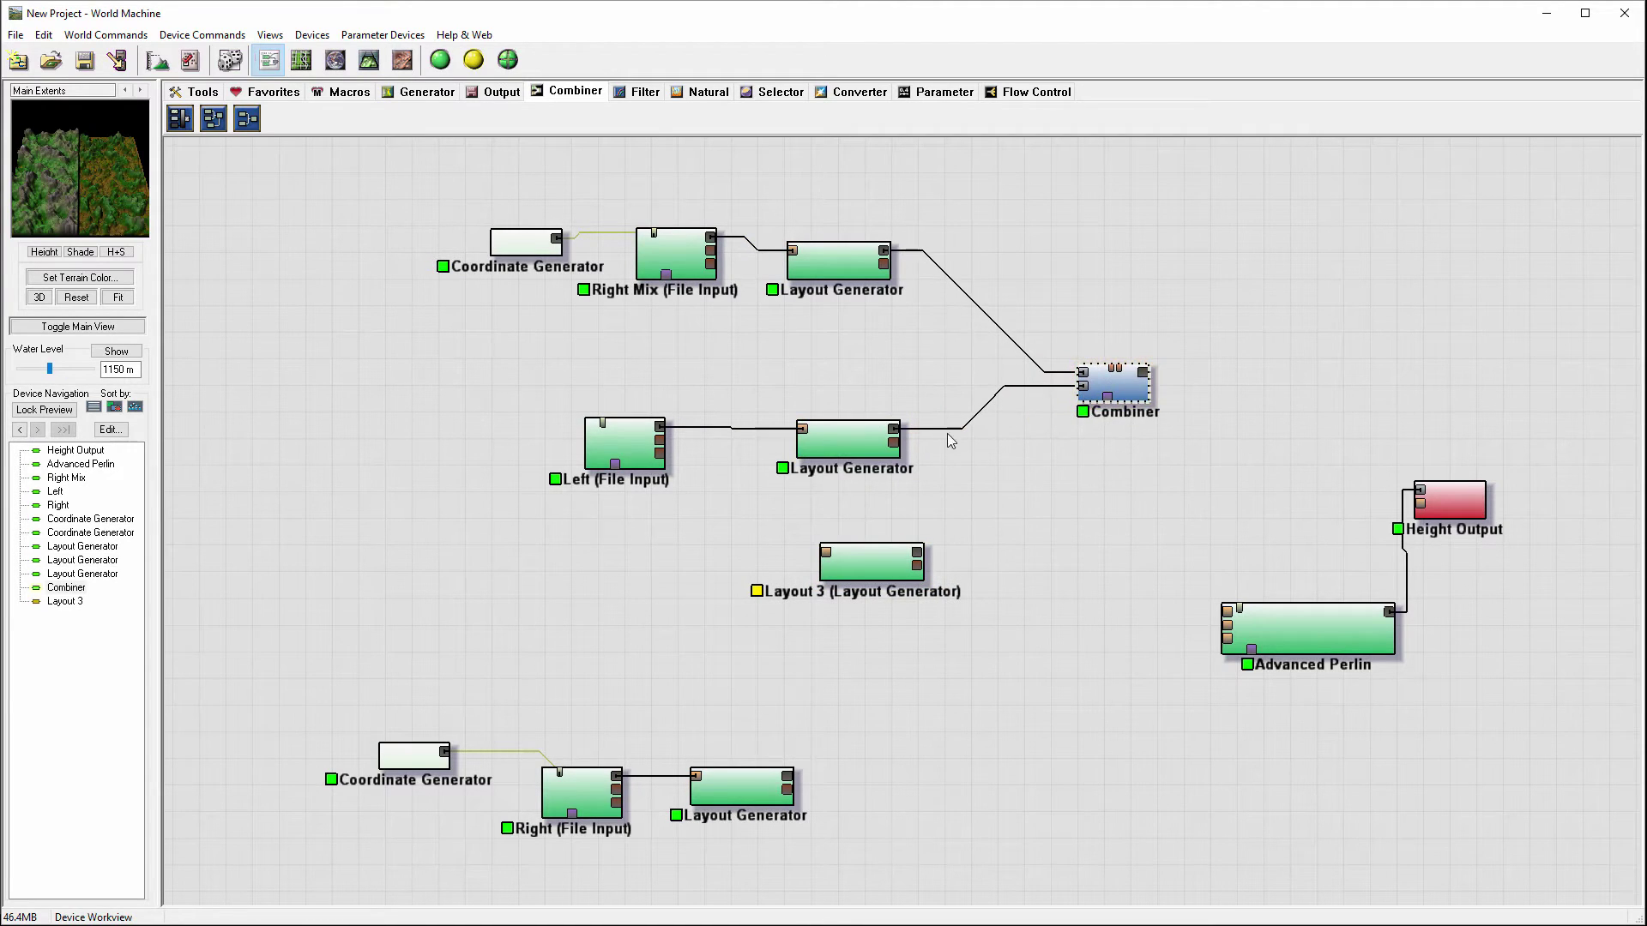
left_click_drag(889, 573, 866, 557)
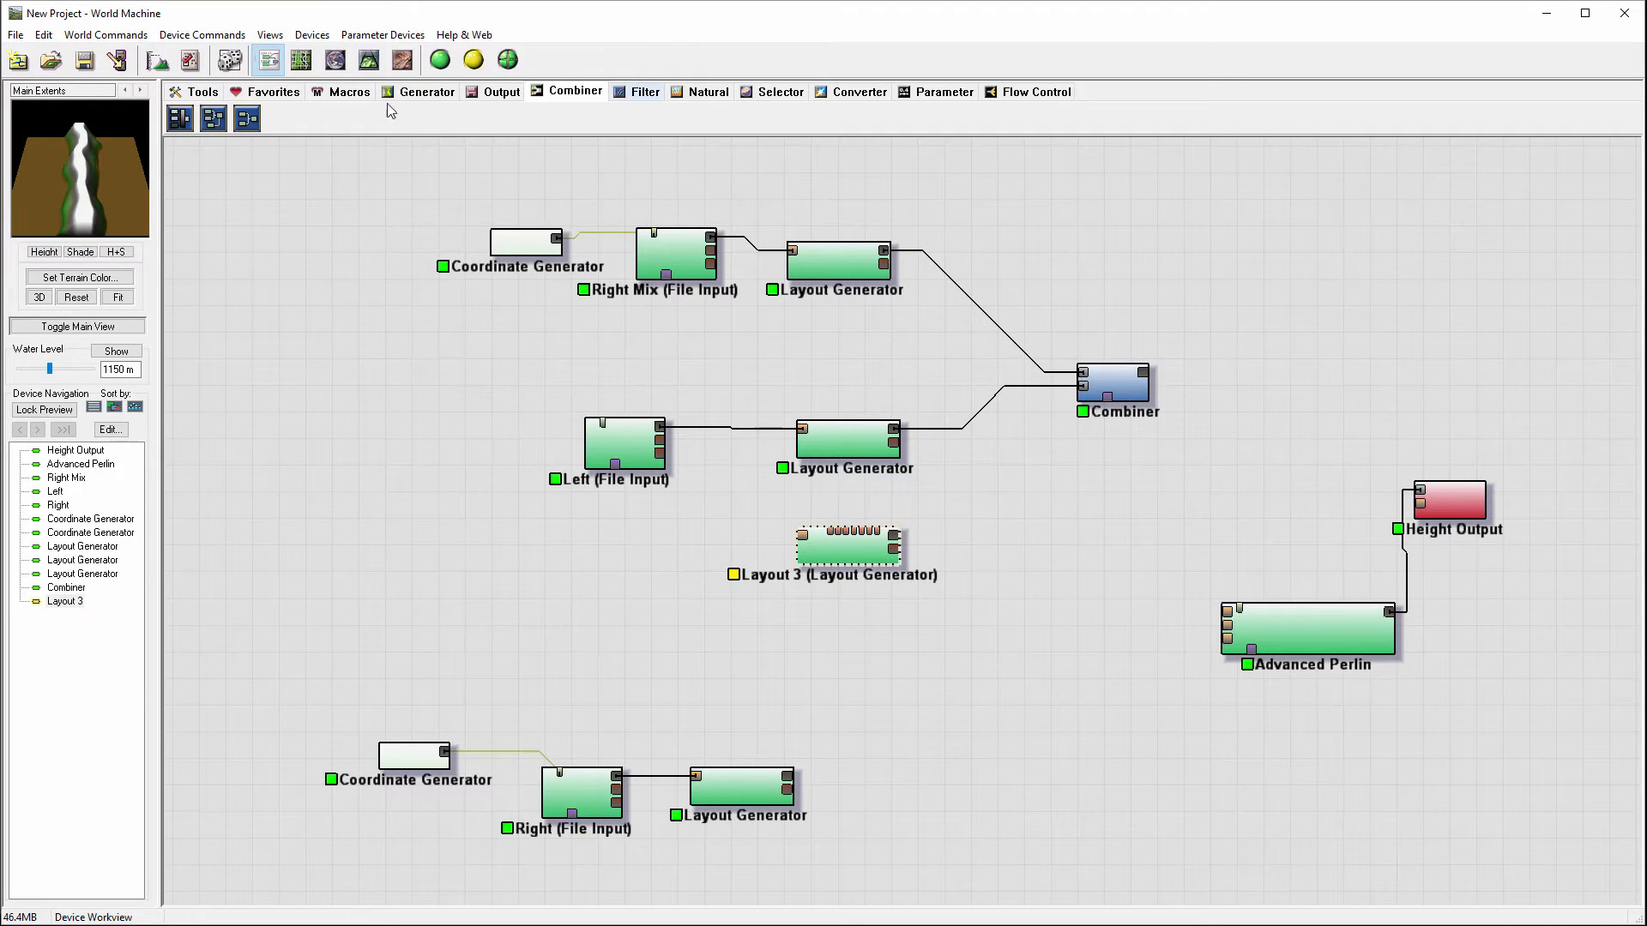
Add a Combiner near Layout 3 and connect Left's Layout Generator and Layout 3 to its two inputs
left_click(249, 120)
left_click(1020, 490)
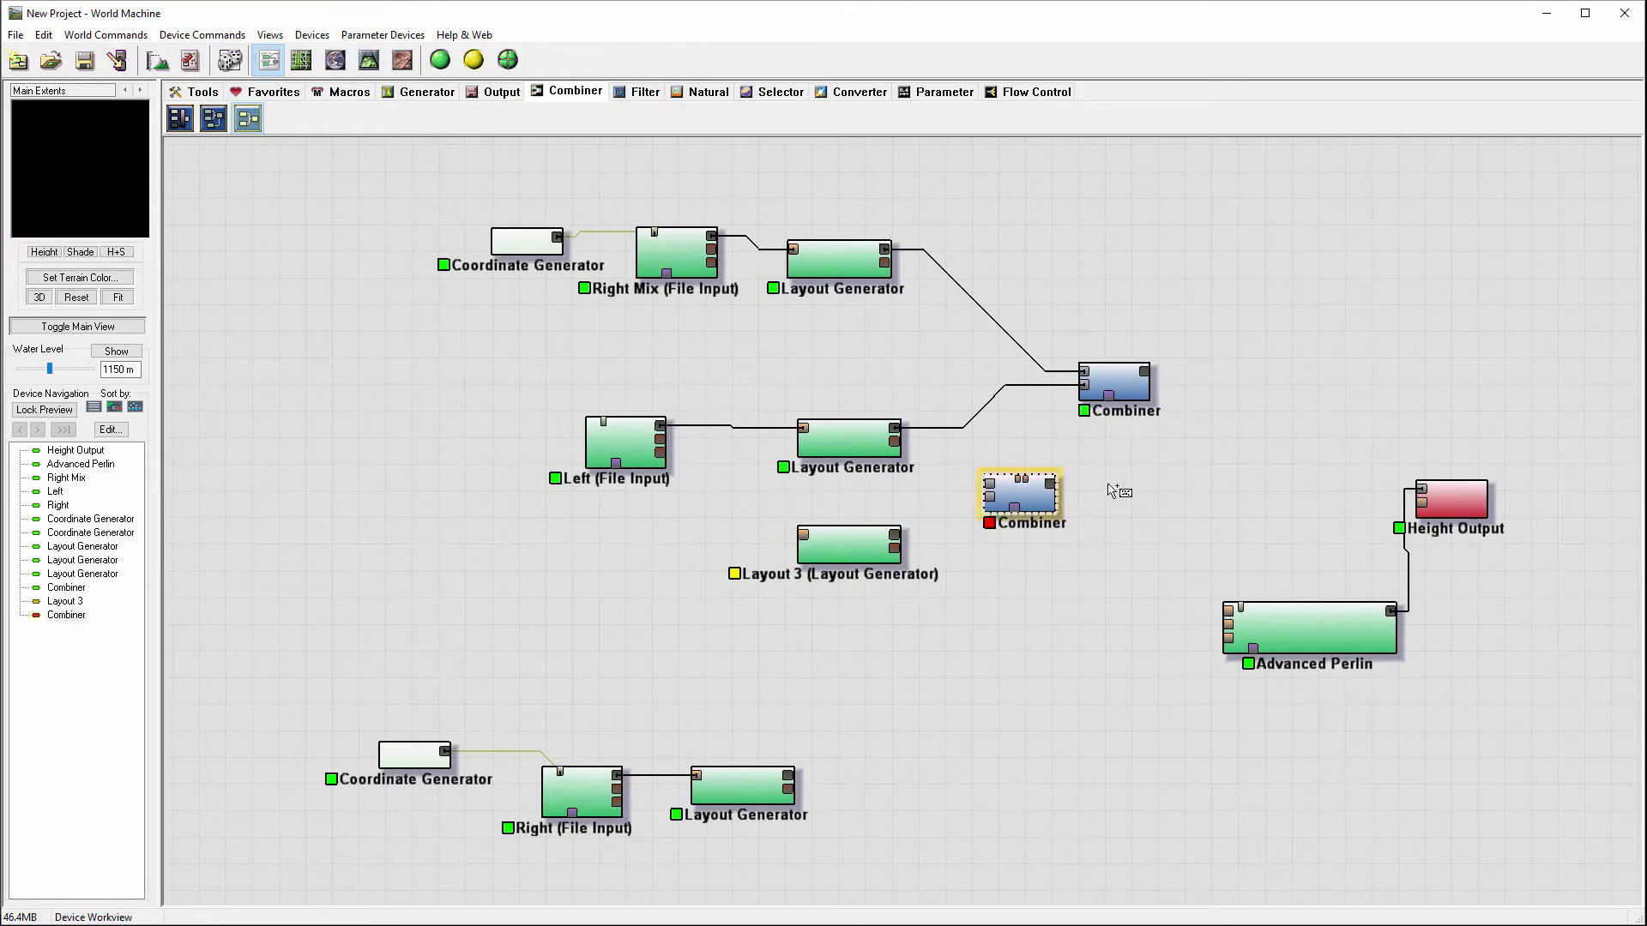
left_click_drag(896, 428, 990, 484)
left_click(892, 542)
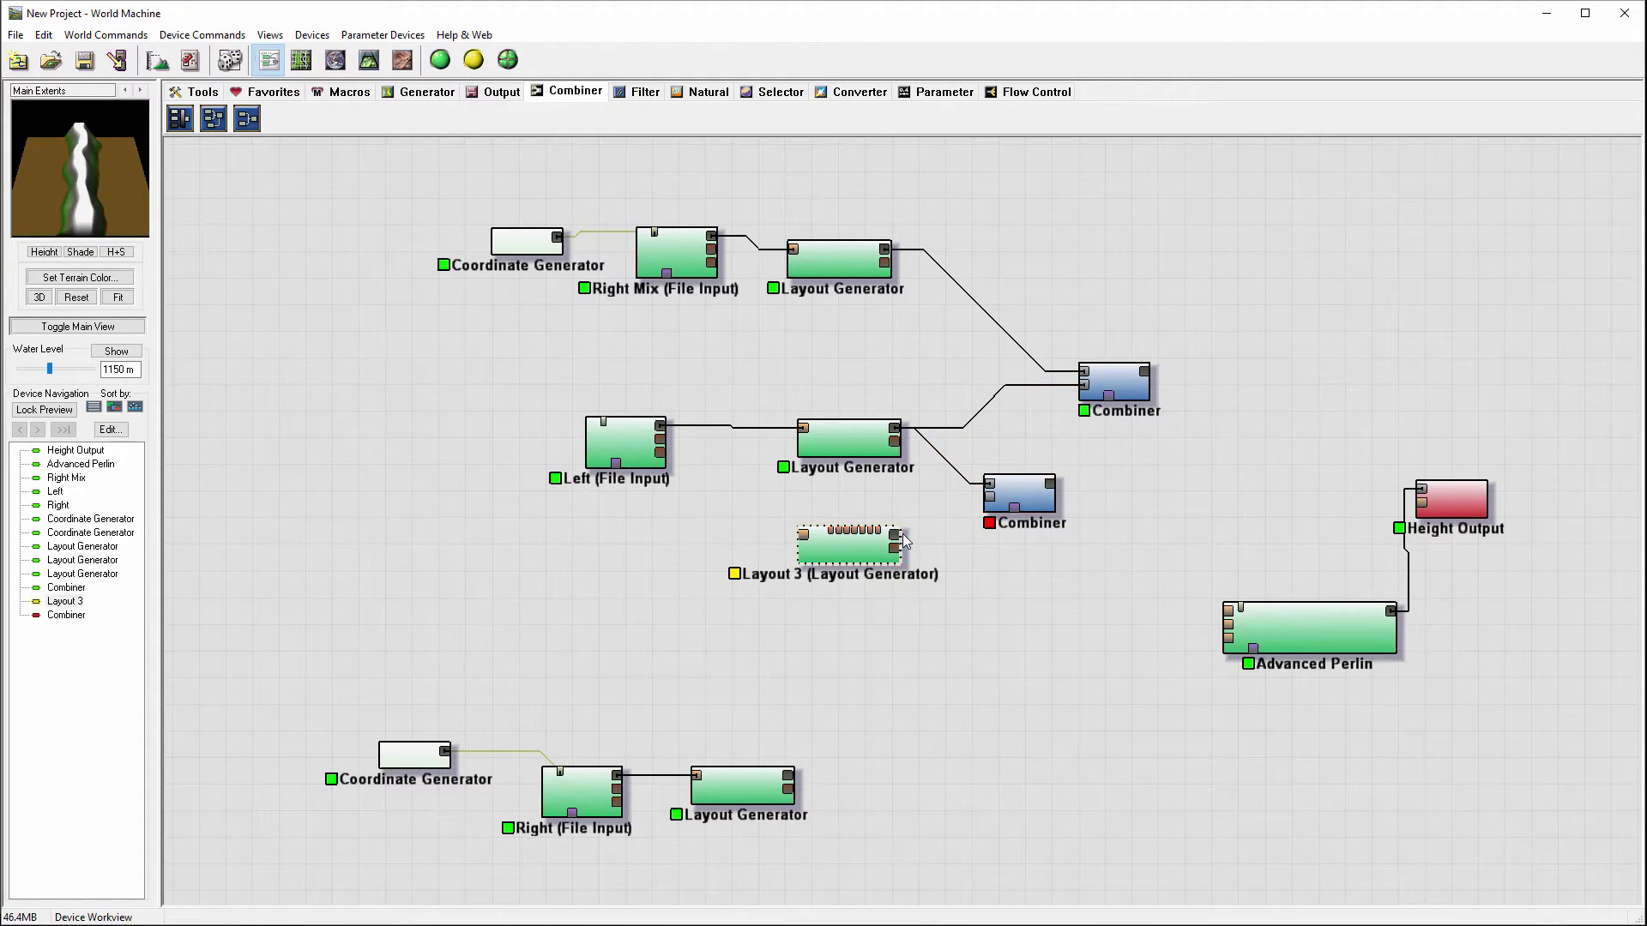
left_click_drag(990, 484, 896, 428)
left_click_drag(894, 534, 1021, 499)
left_click(1005, 489)
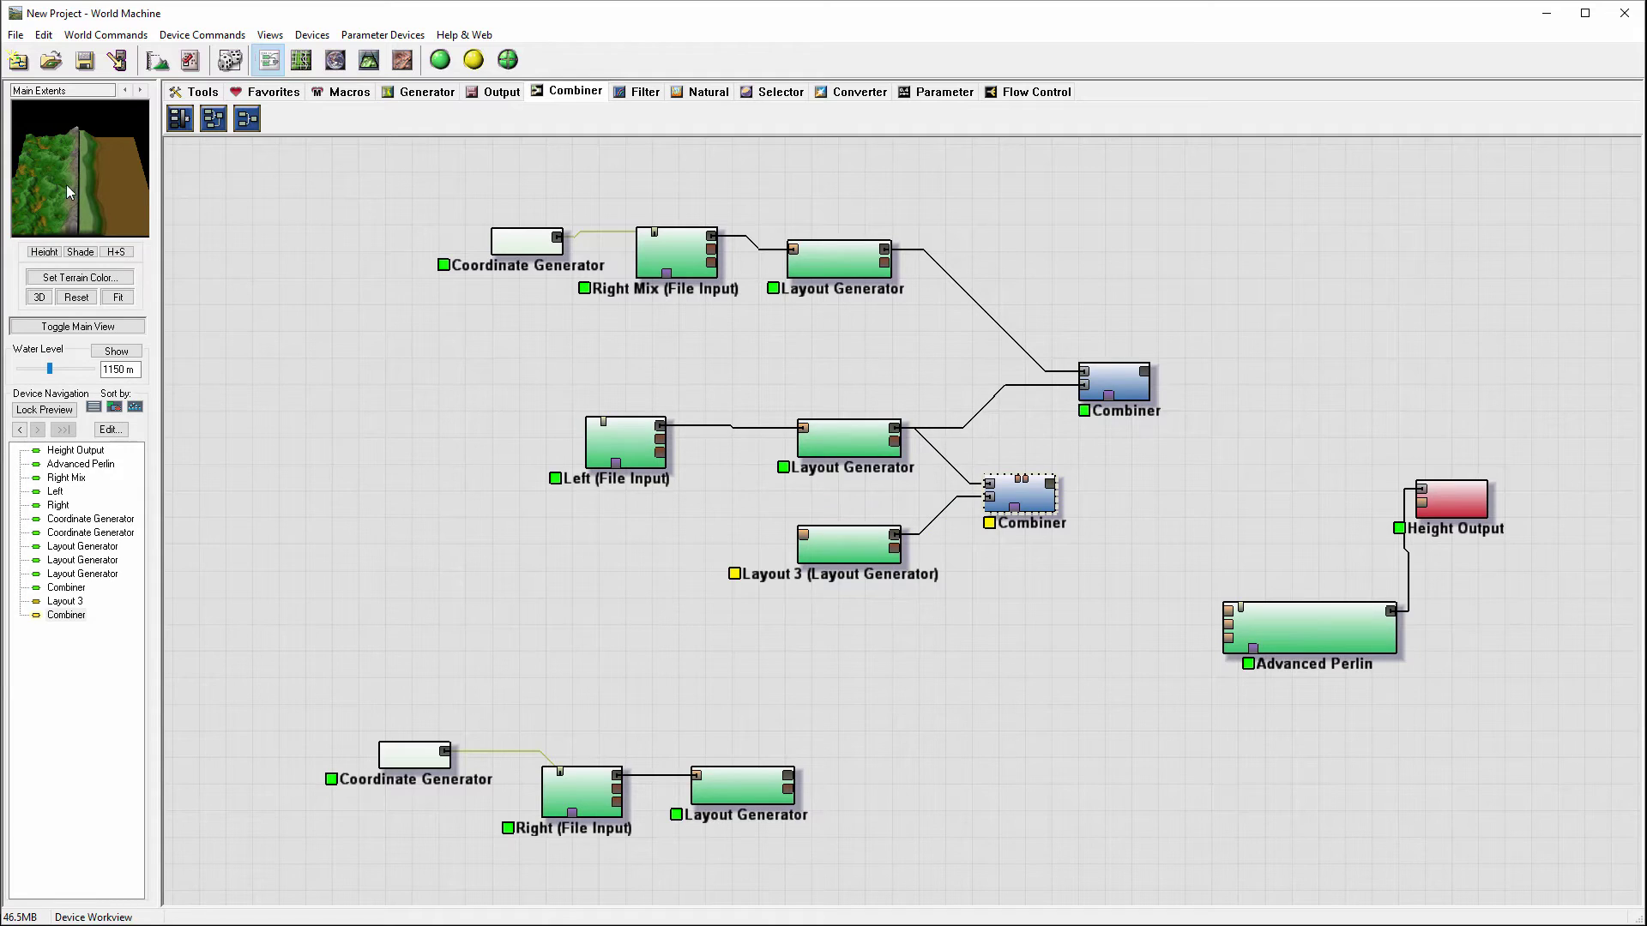
Set the new Combiner's strength to 1.00000 and its method to Add
double_click(1034, 507)
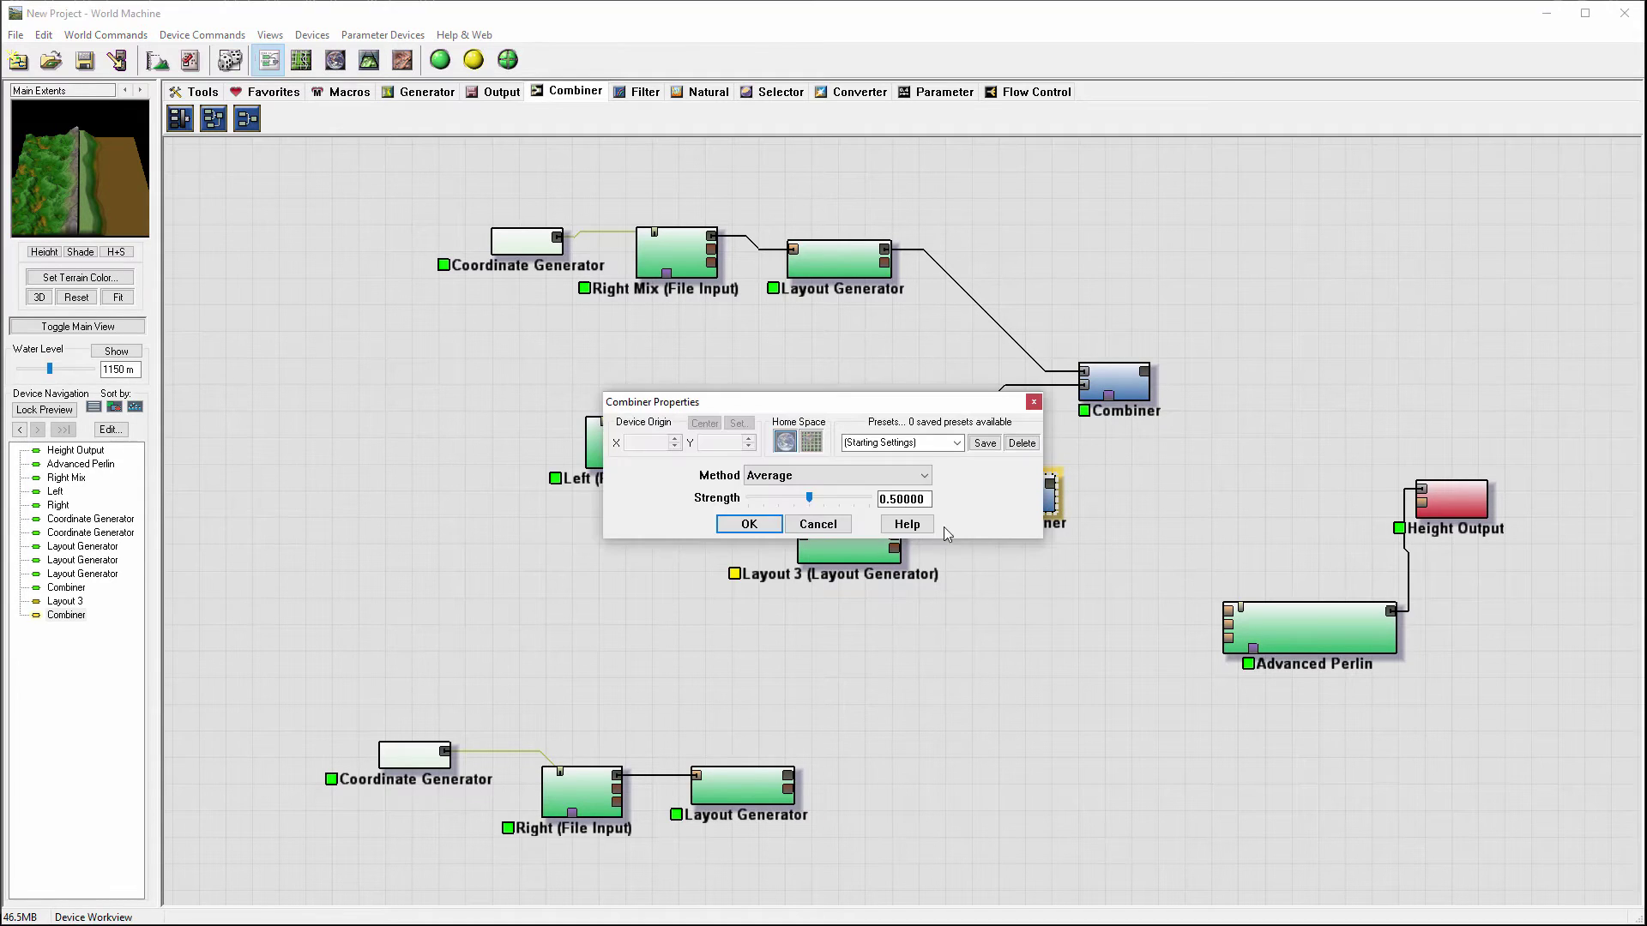
left_click_drag(811, 499, 945, 506)
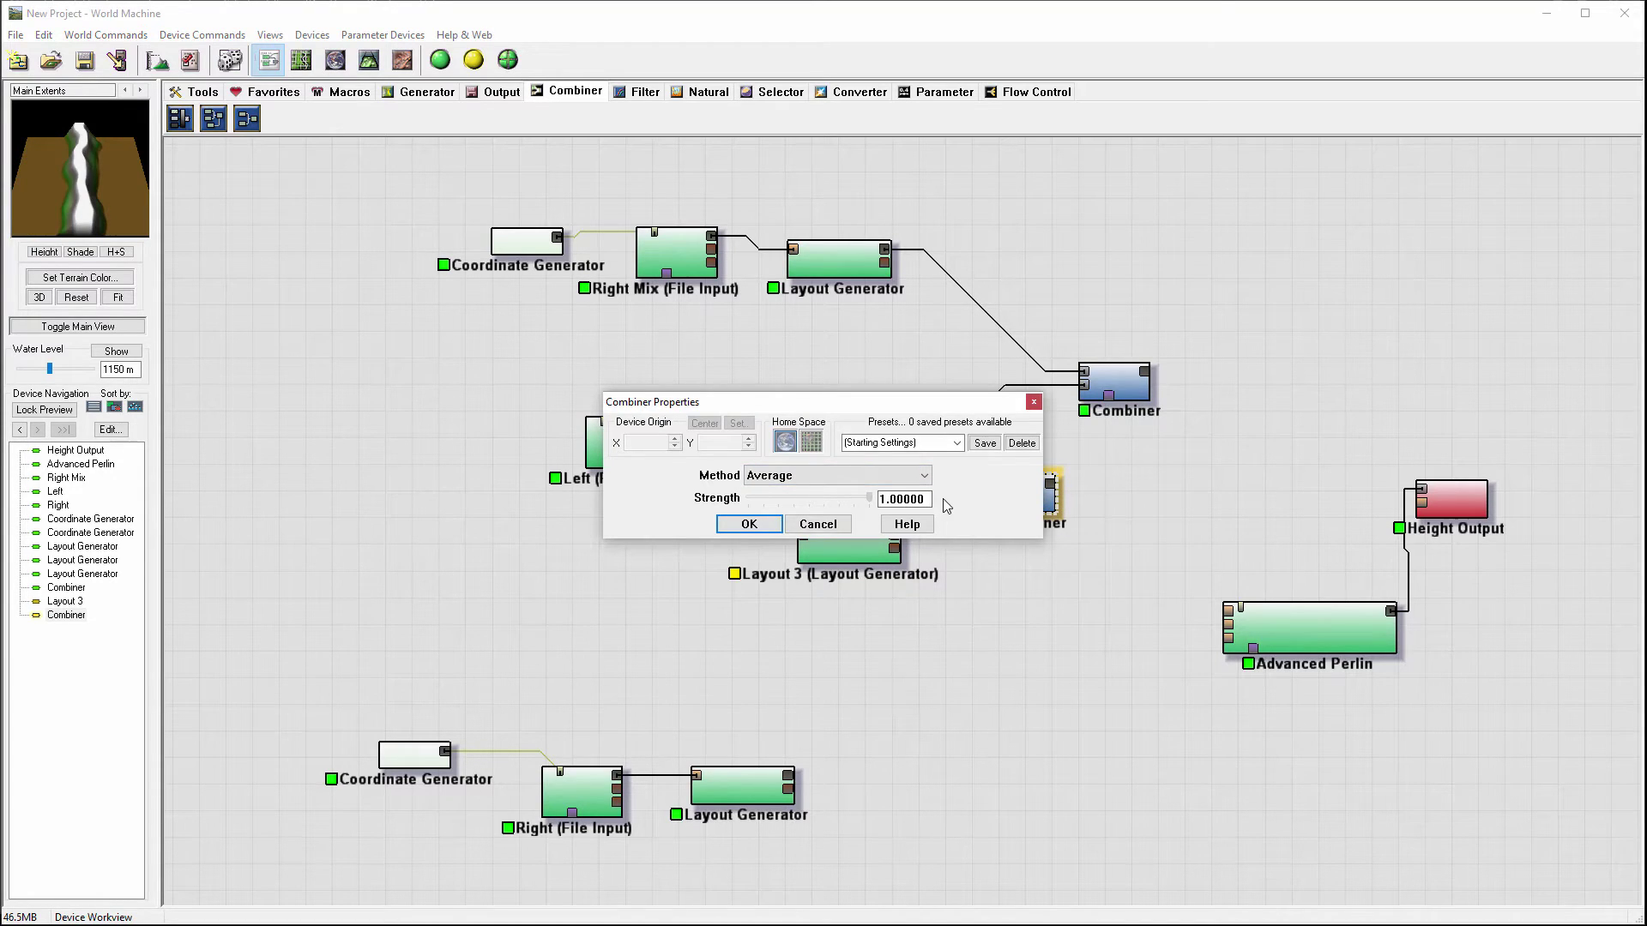
left_click(847, 483)
left_click(790, 510)
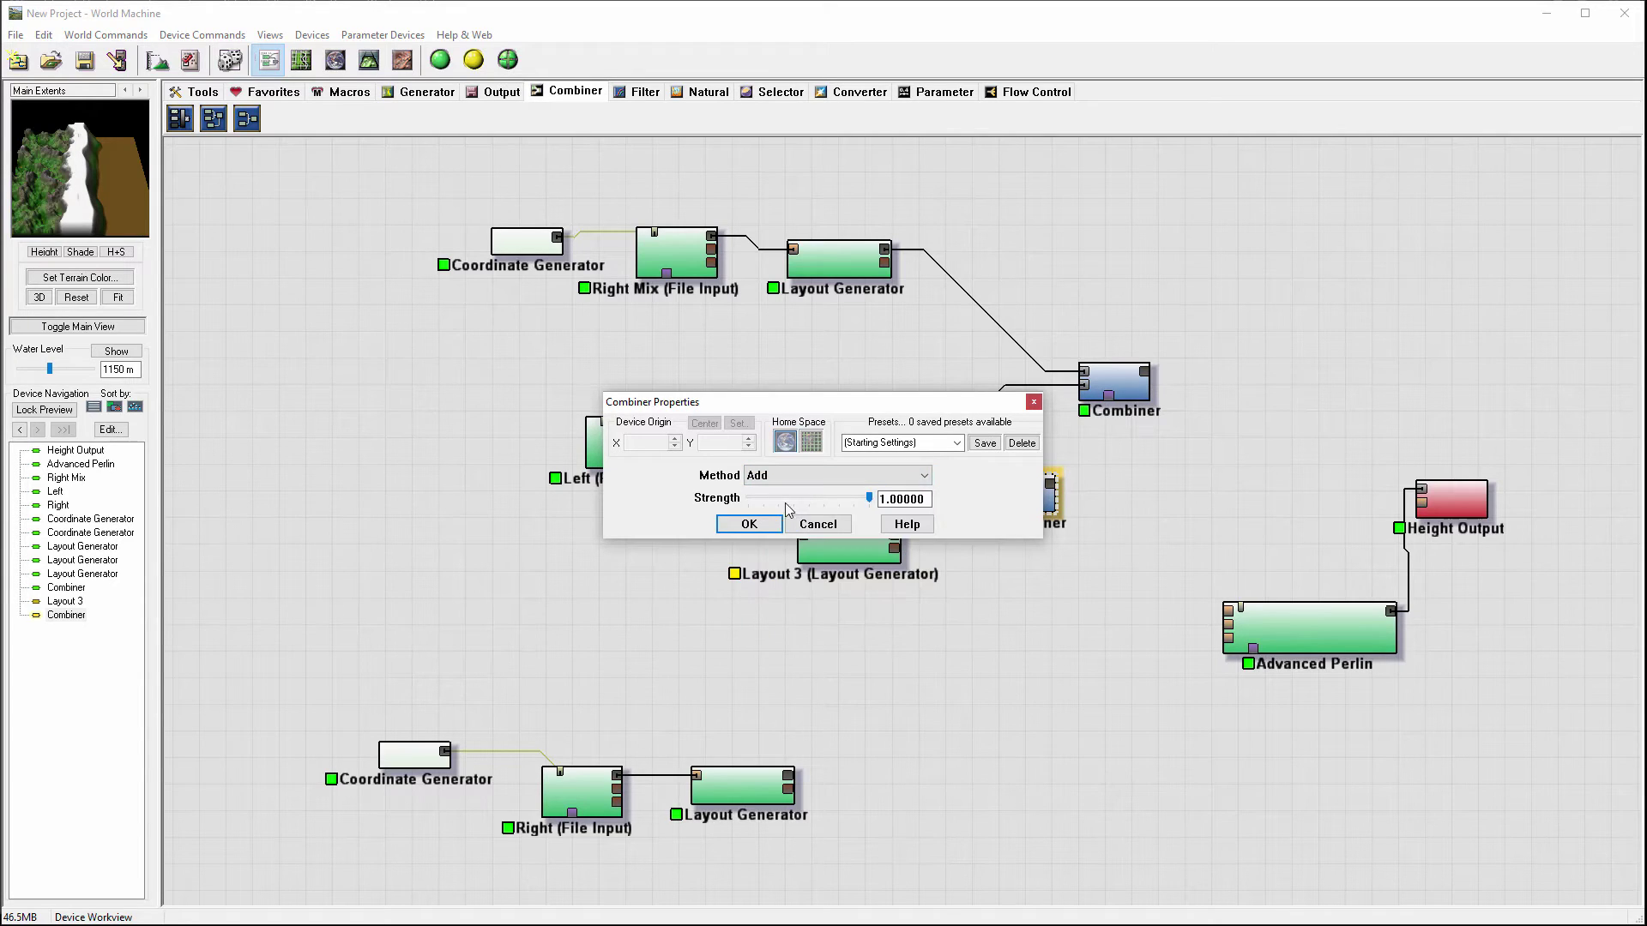
Compare the Max and Min methods on the new Combiner, then return it to Add at strength 1.00000
left_click(904, 476)
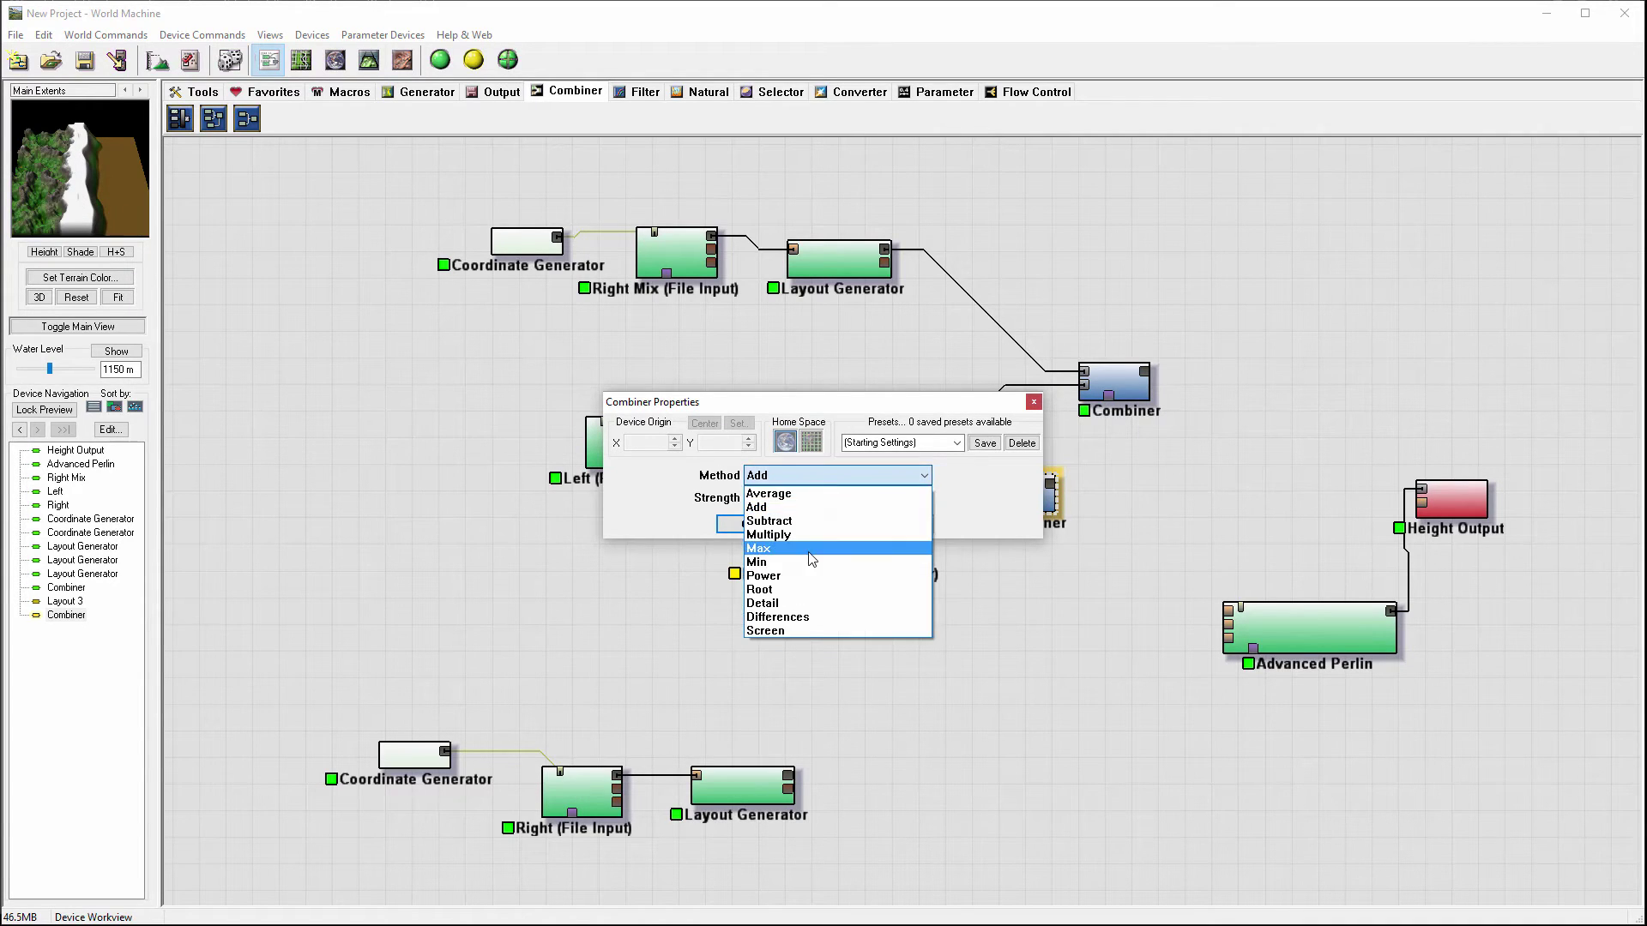
left_click(810, 556)
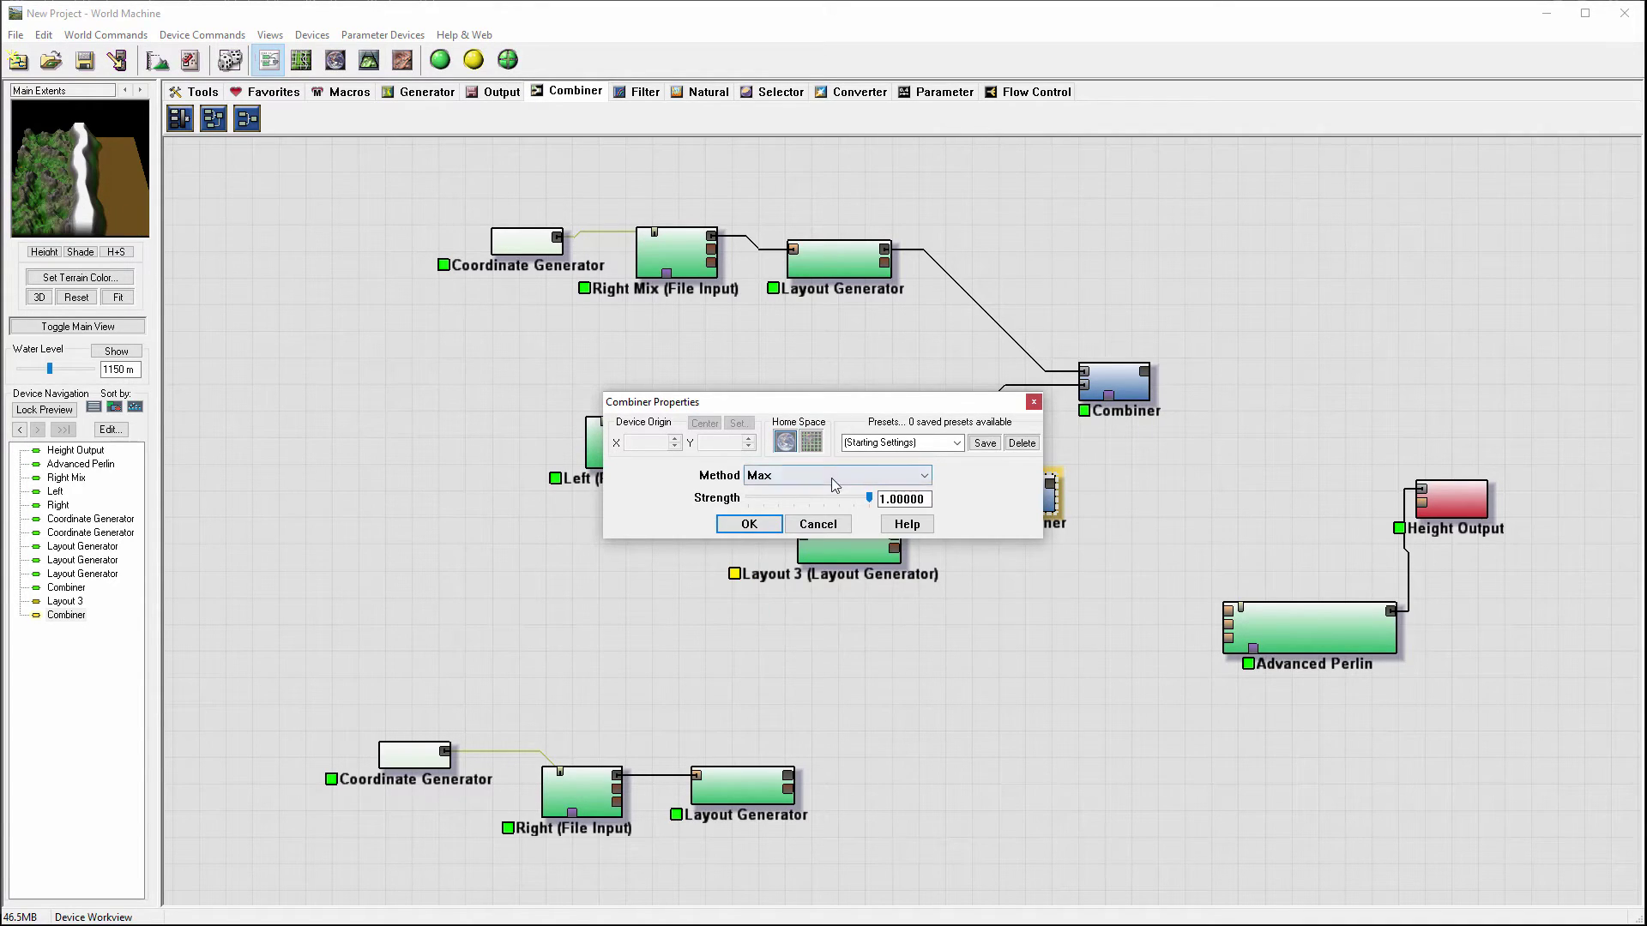
left_click(831, 477)
left_click(816, 569)
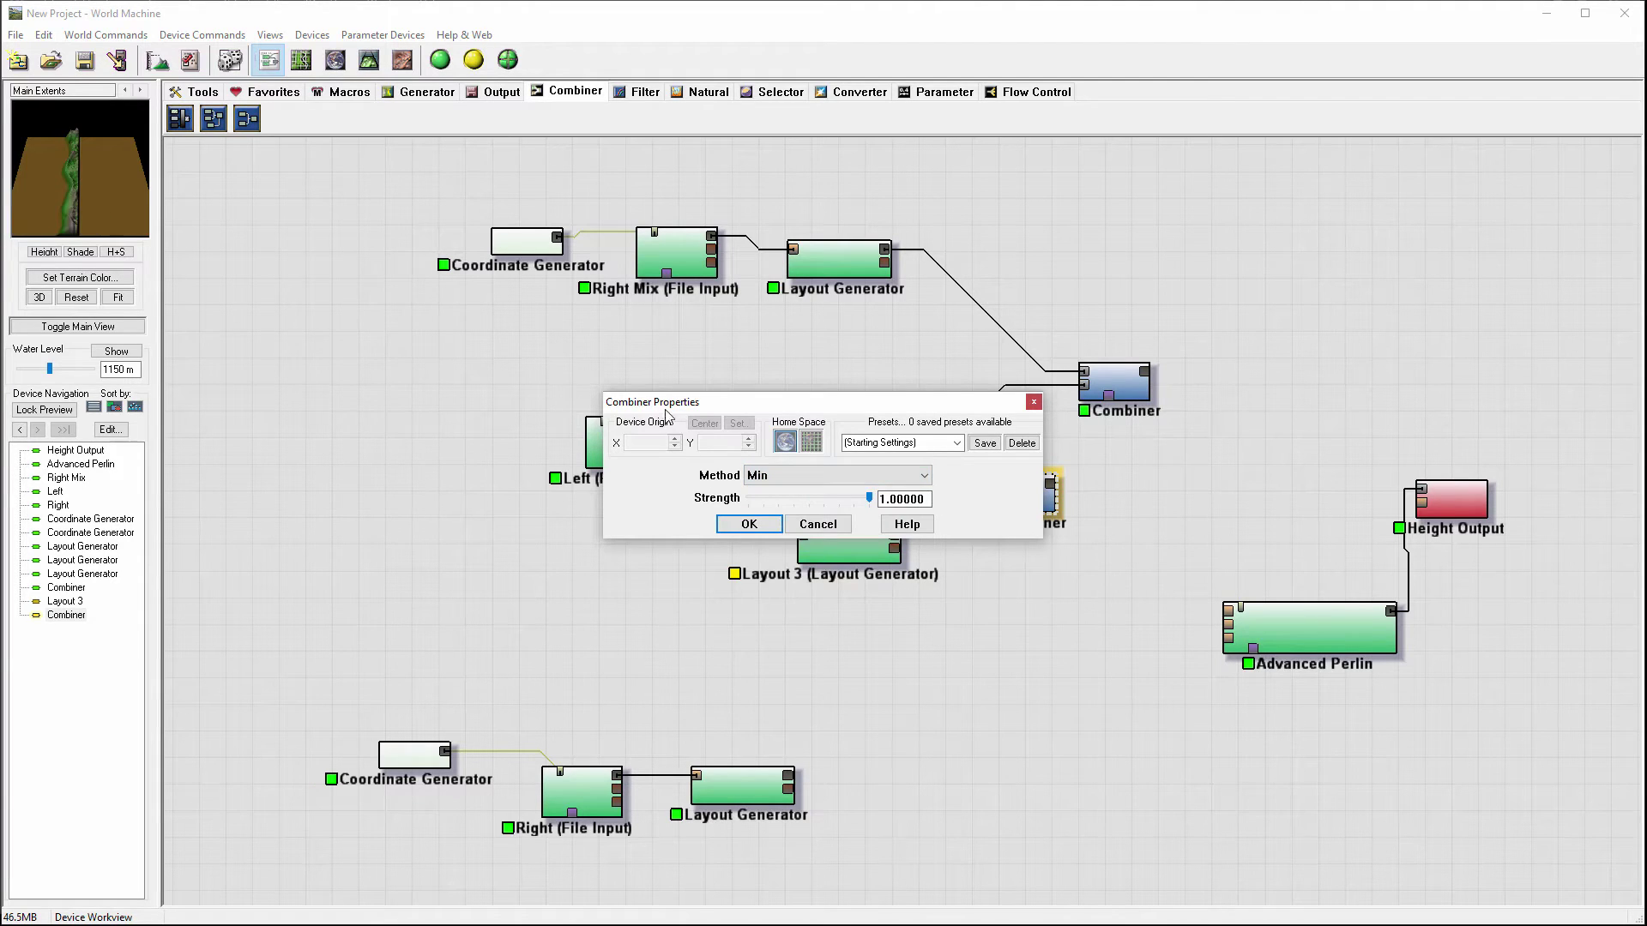
left_click(873, 476)
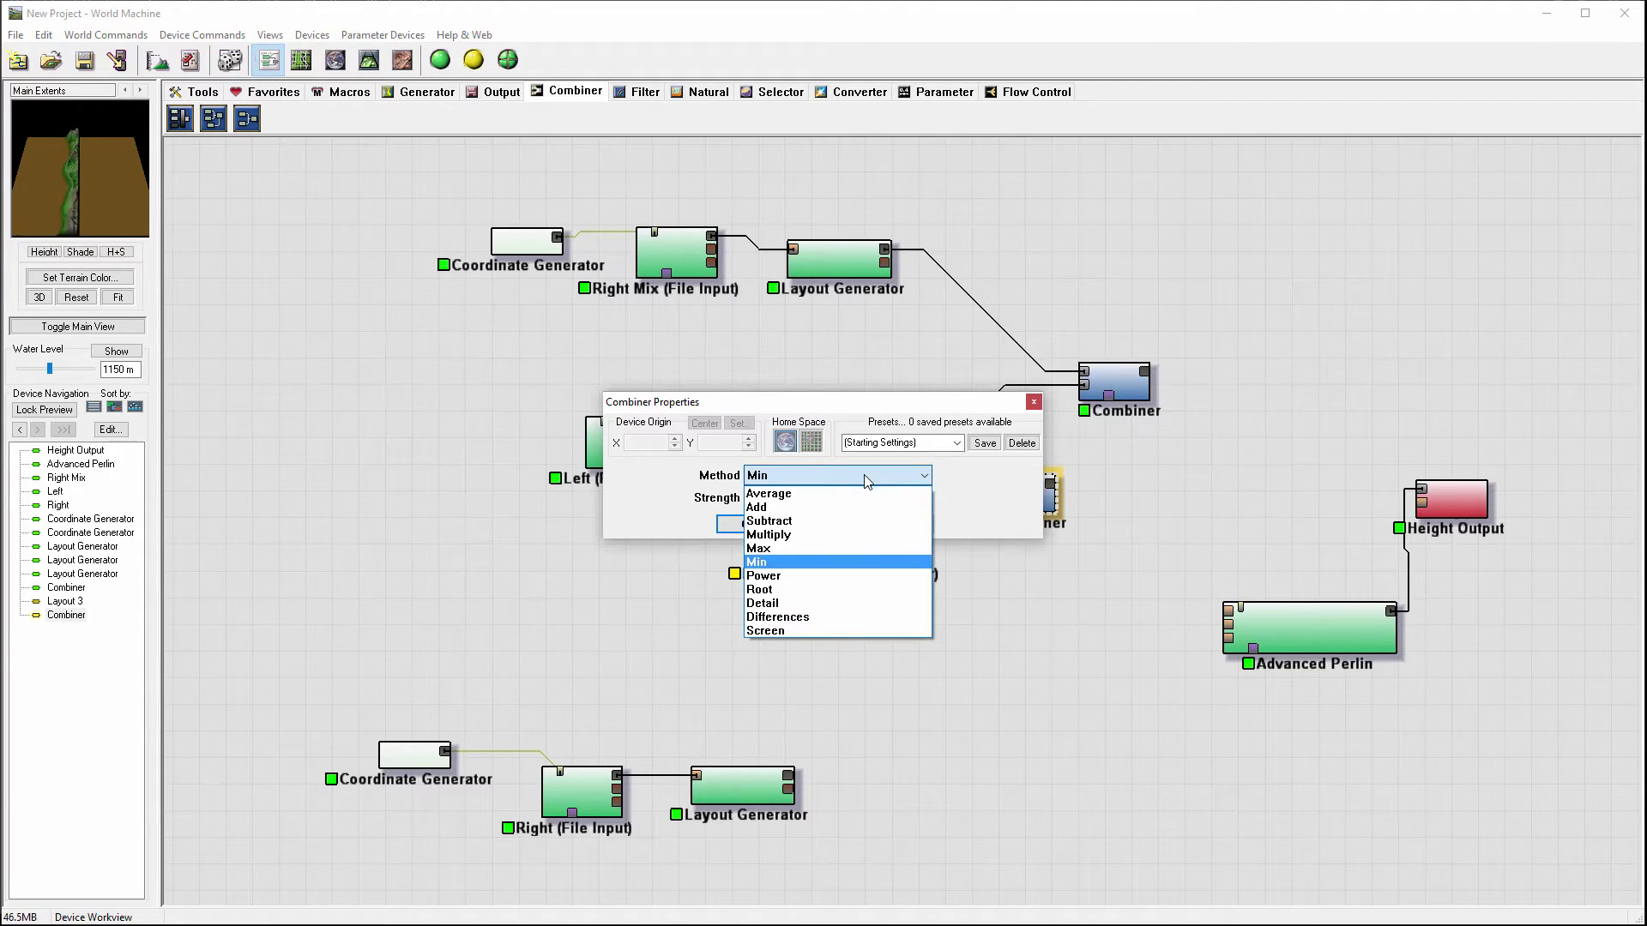
left_click(832, 508)
mouse_move(867, 499)
left_mouse_down()
mouse_move(827, 491)
mouse_move(848, 496)
left_mouse_up()
left_click_drag(859, 498, 874, 499)
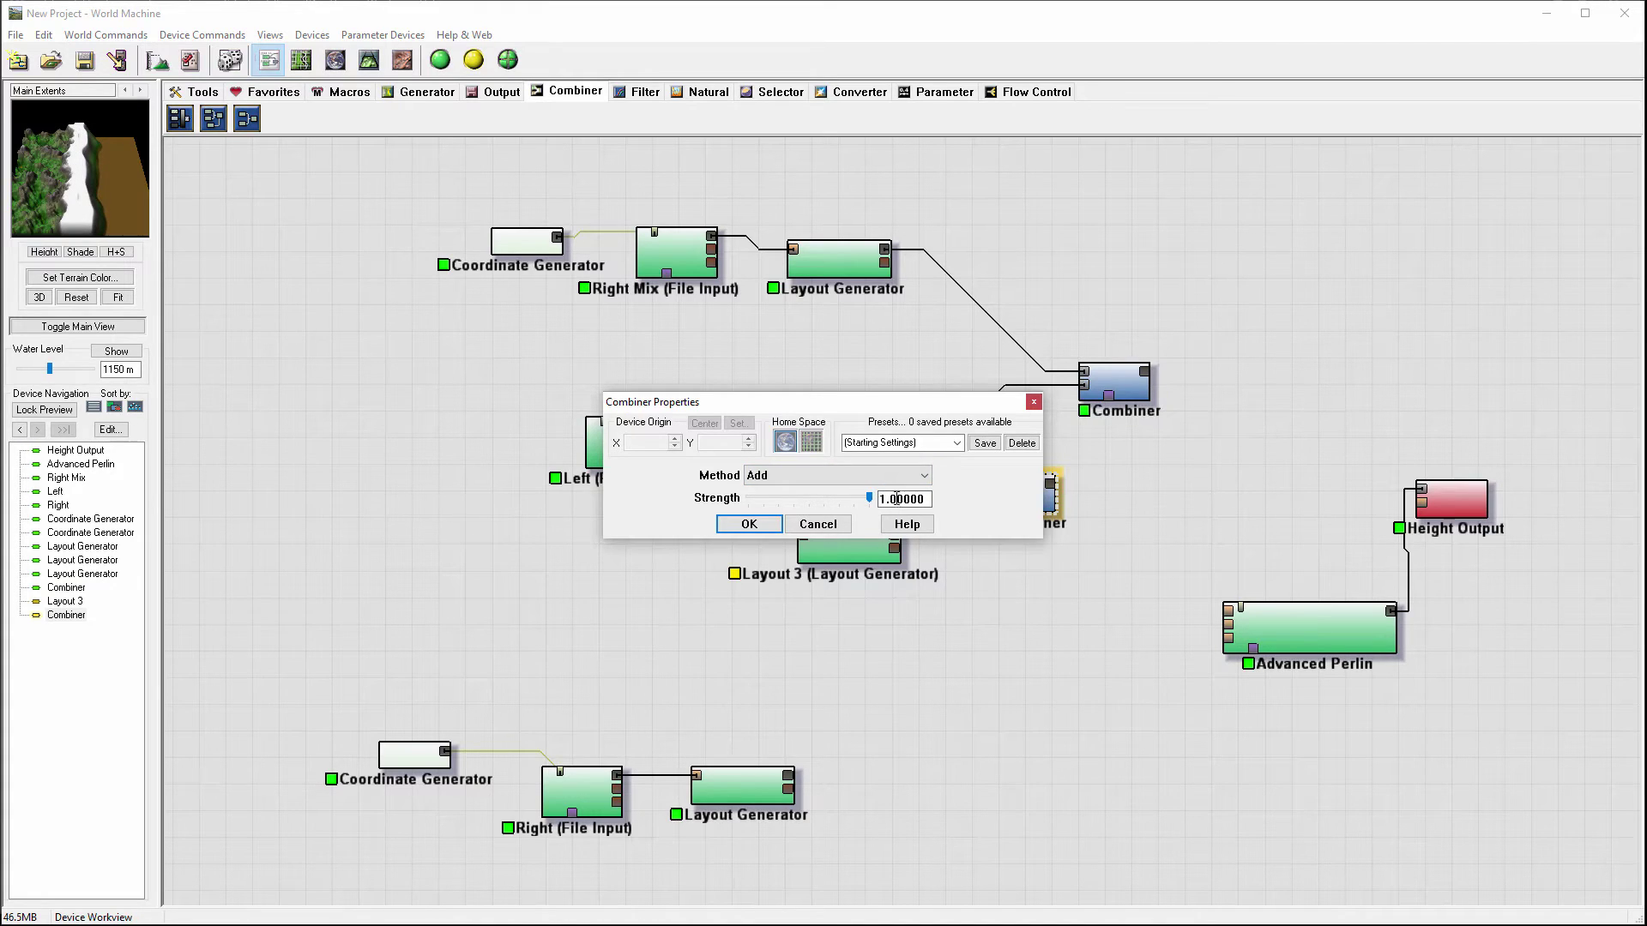
Change the new Combiner's method to Screen and accept its properties
left_click(862, 476)
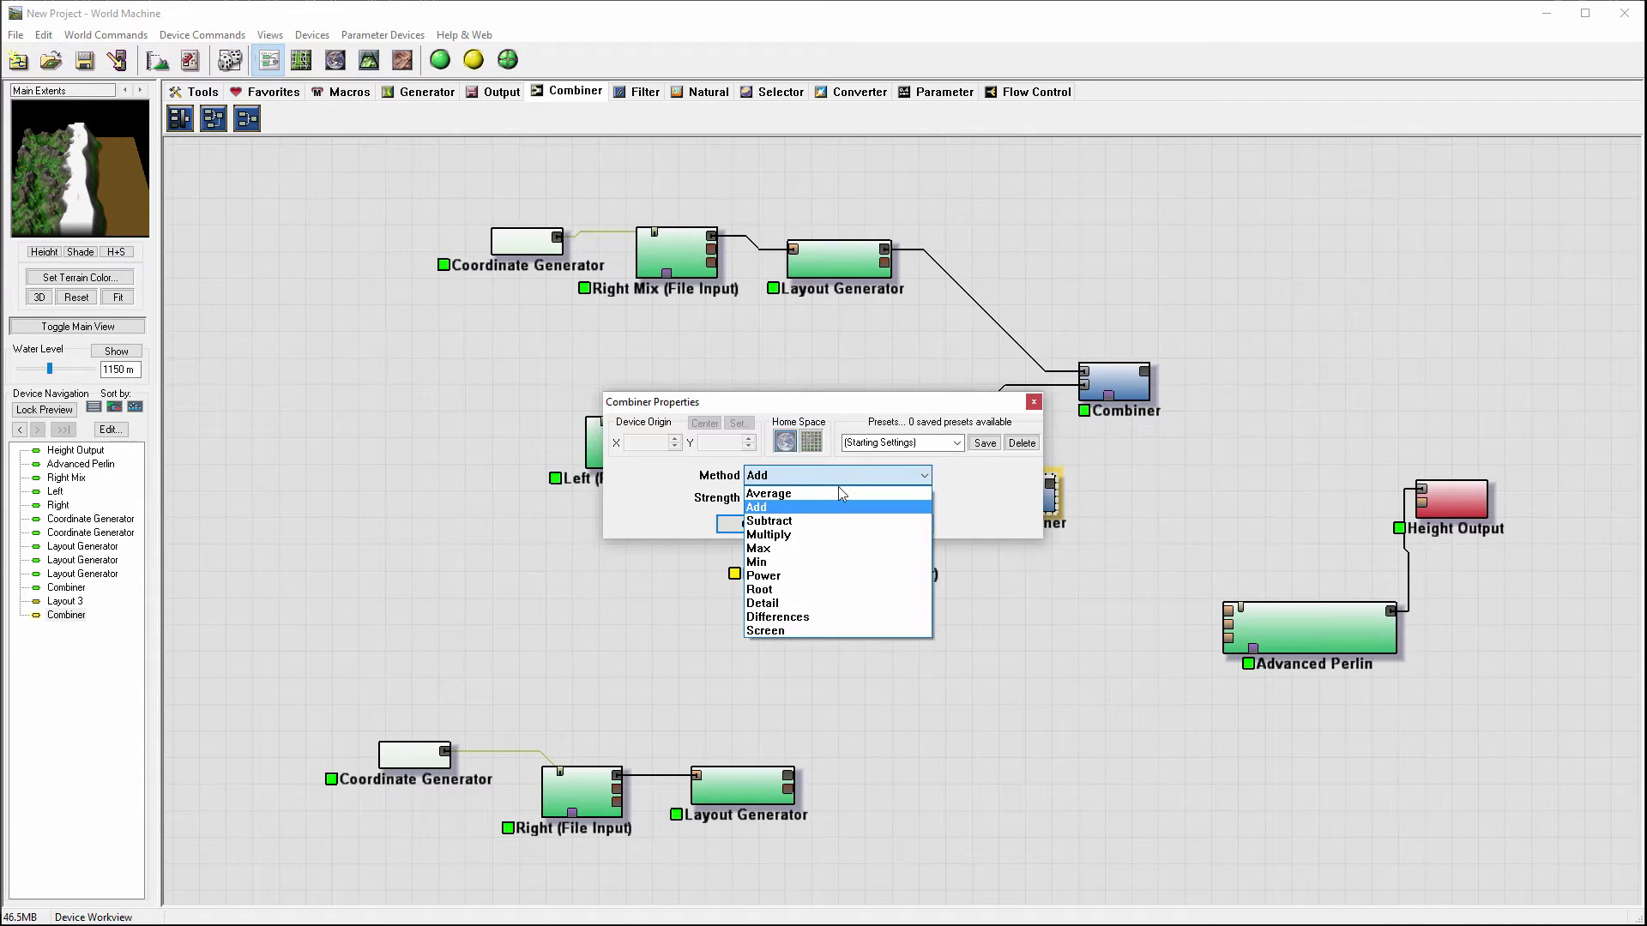
left_click(797, 627)
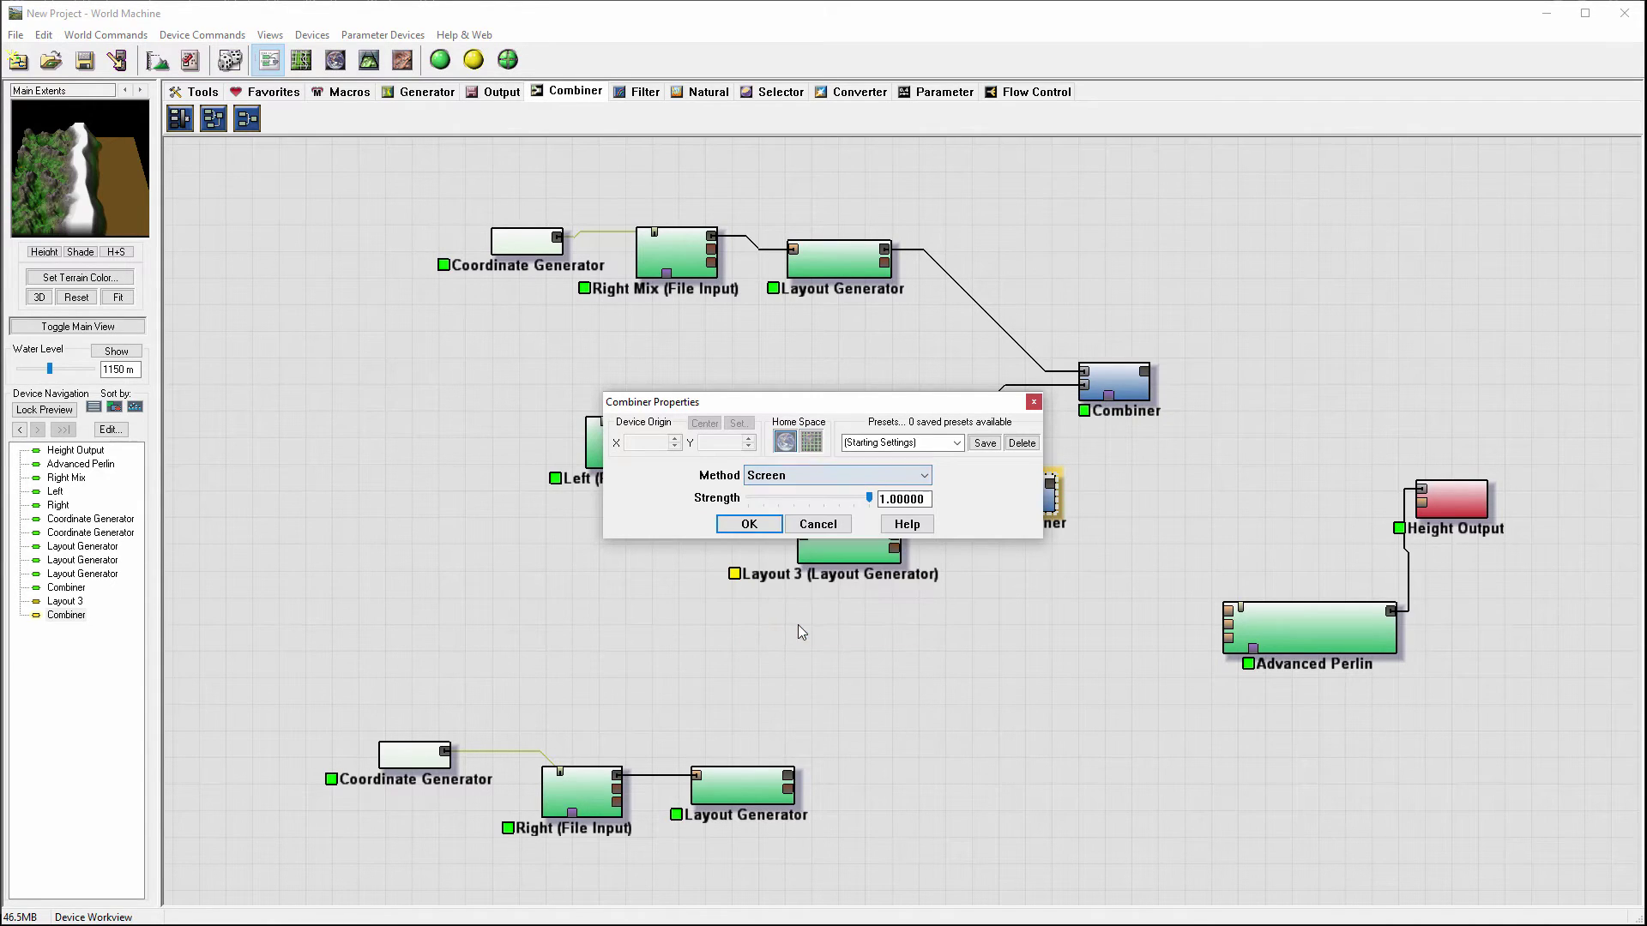
left_click(749, 524)
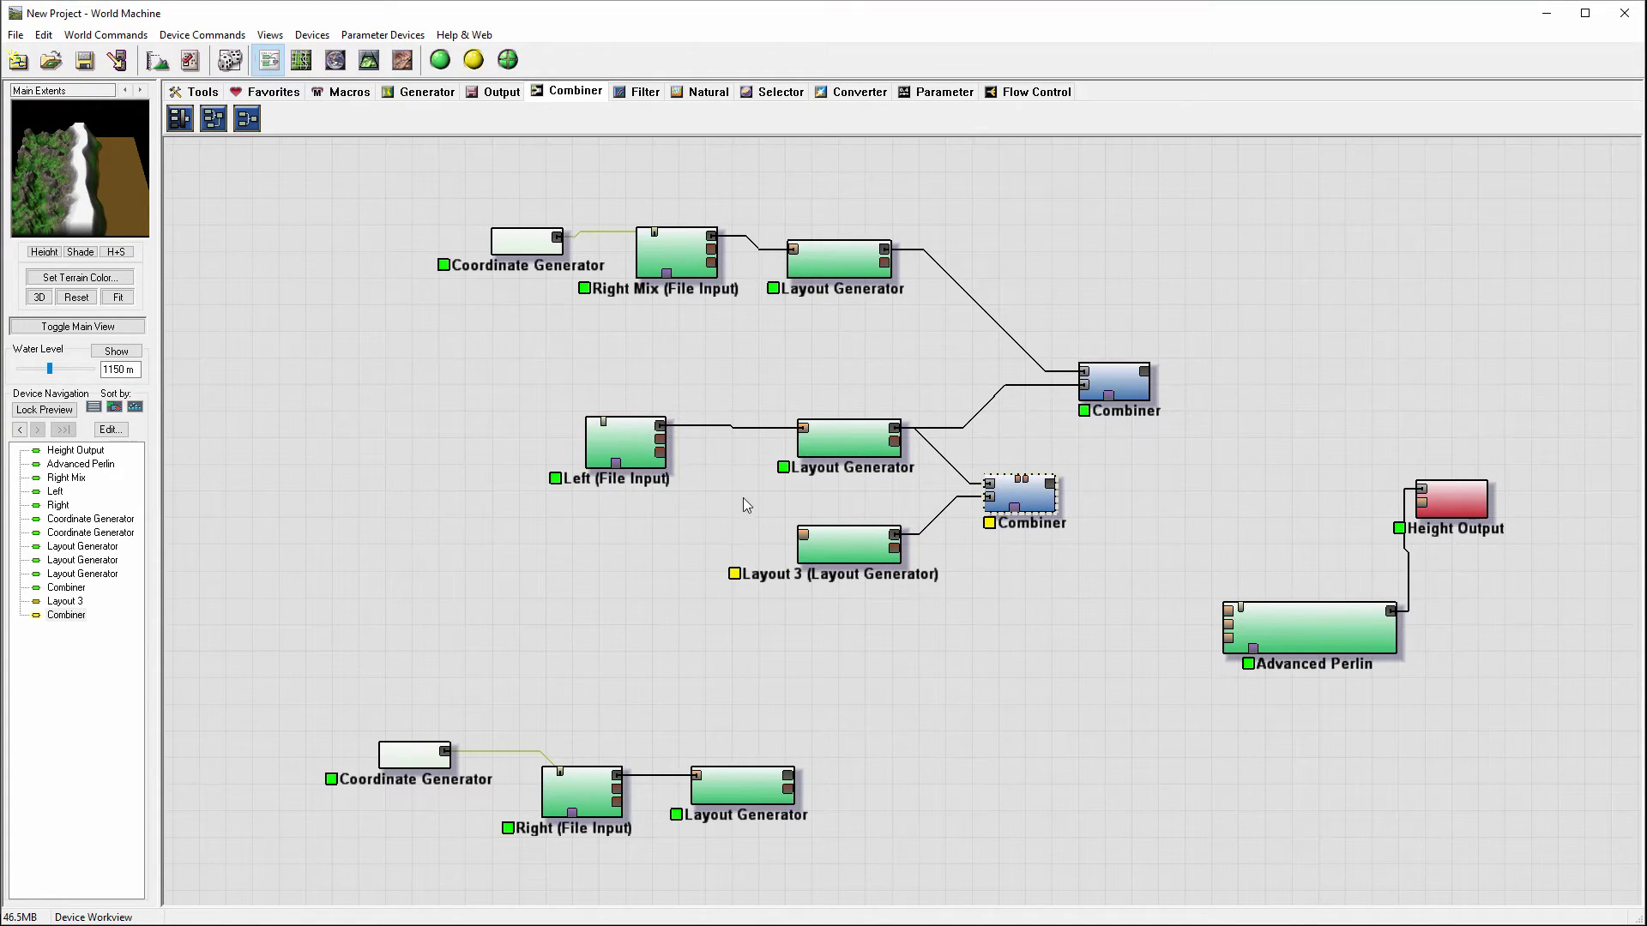
Move Layout 3 aside and insert an Advanced Perlin generator into its connection to the new Combiner
left_click_drag(847, 536, 708, 580)
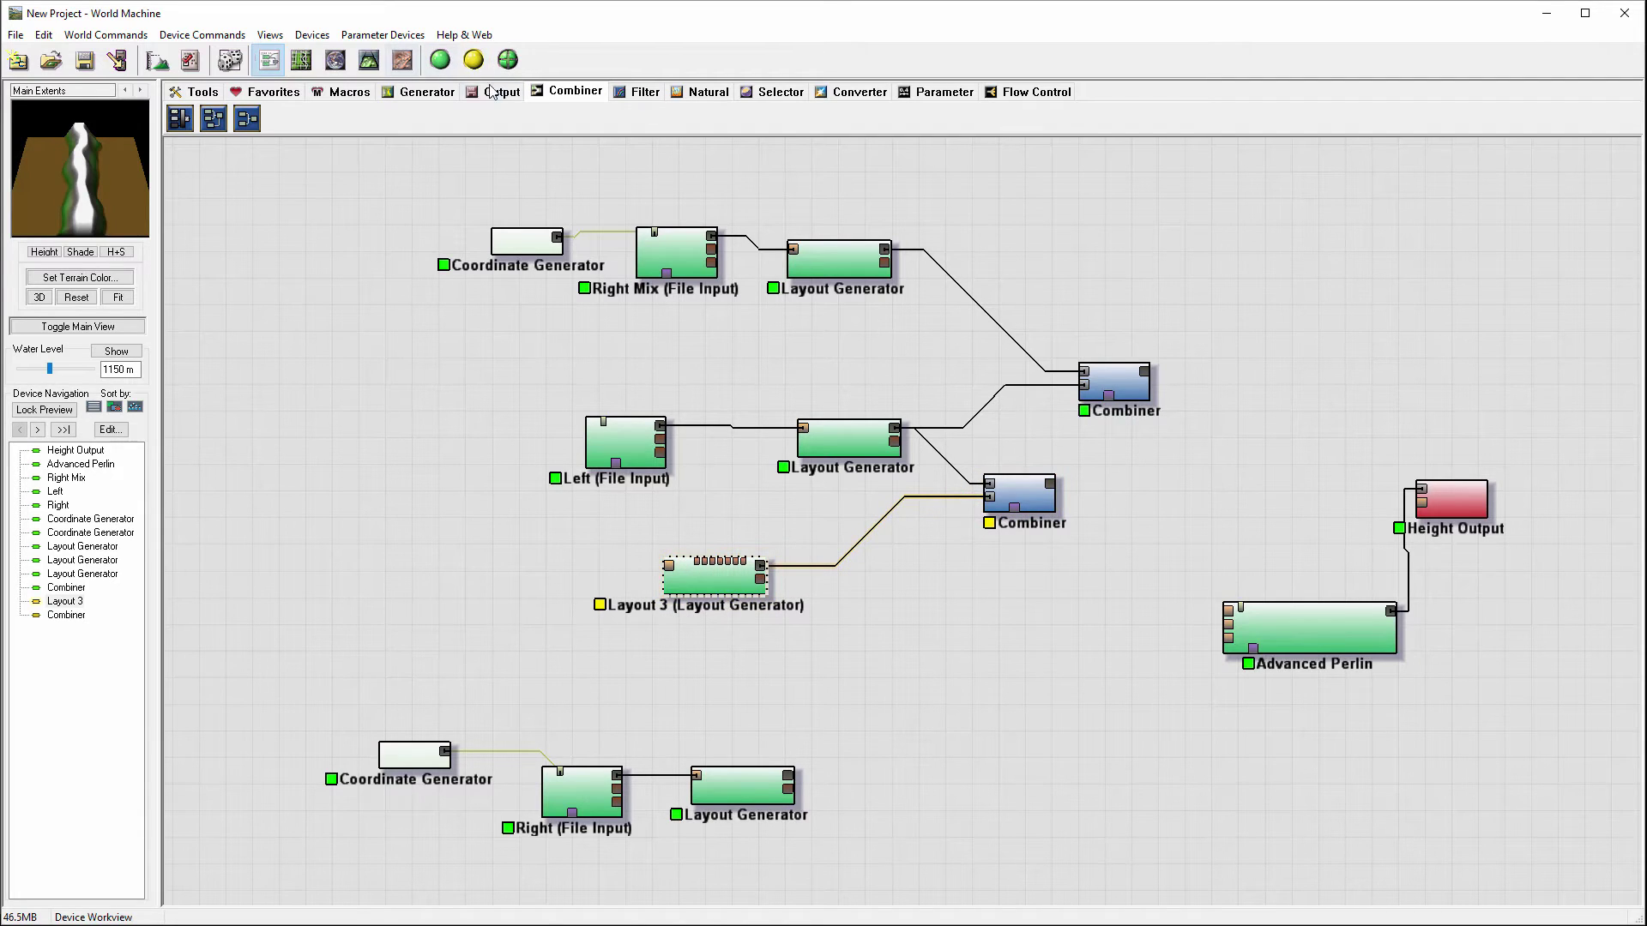
left_click(426, 91)
left_click(246, 123)
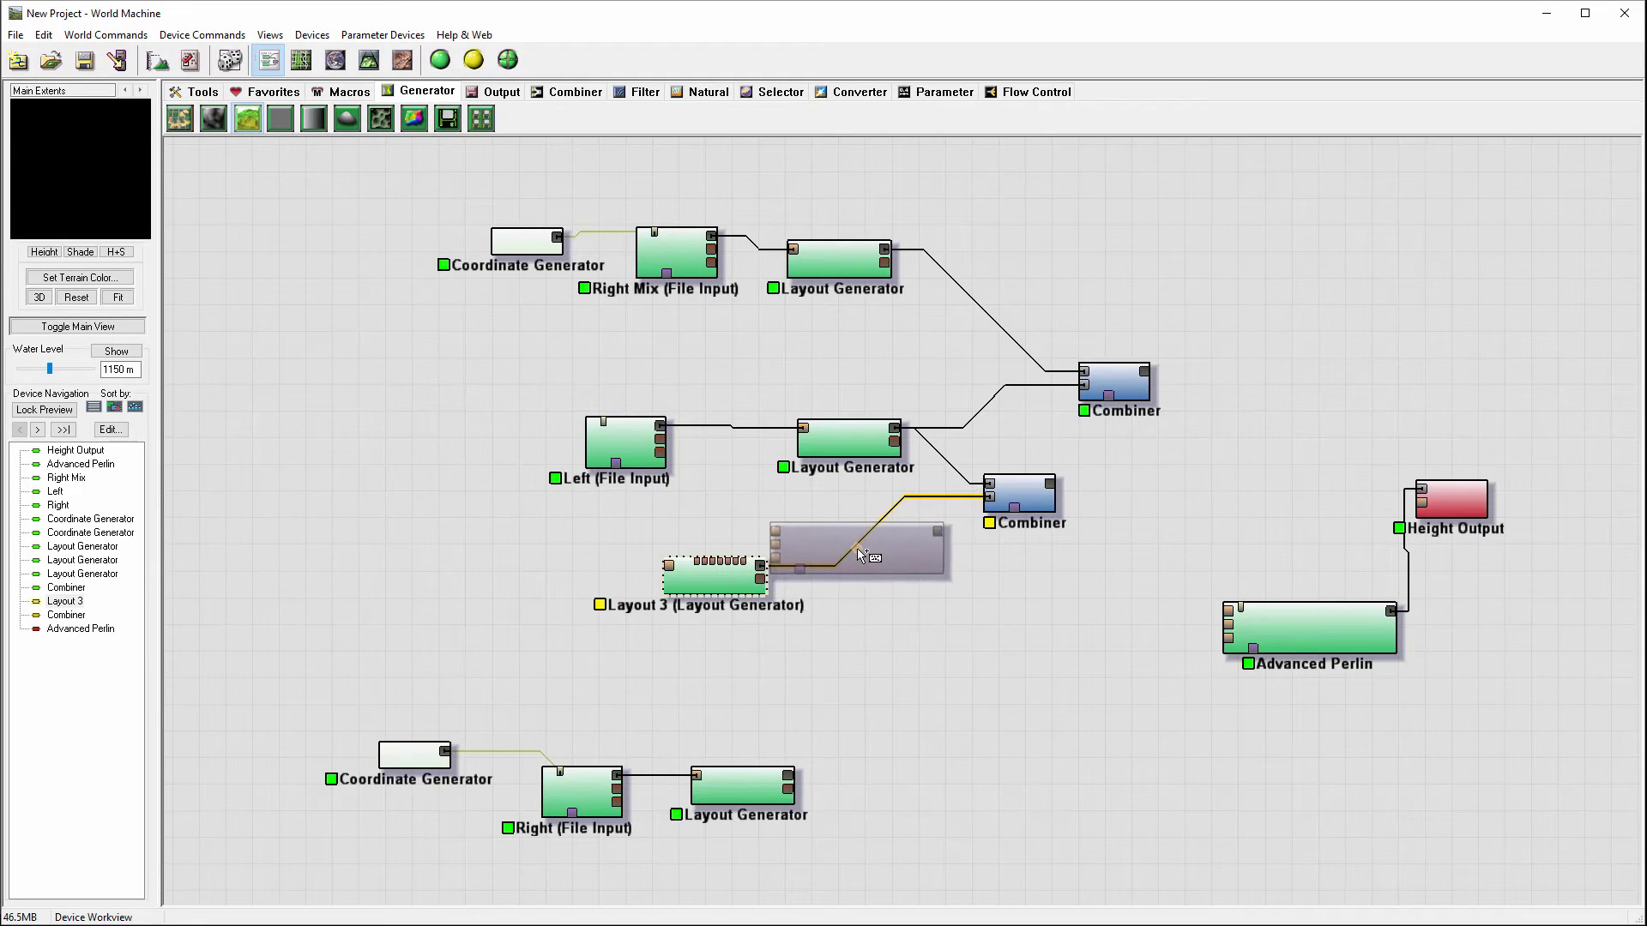
left_click(856, 548)
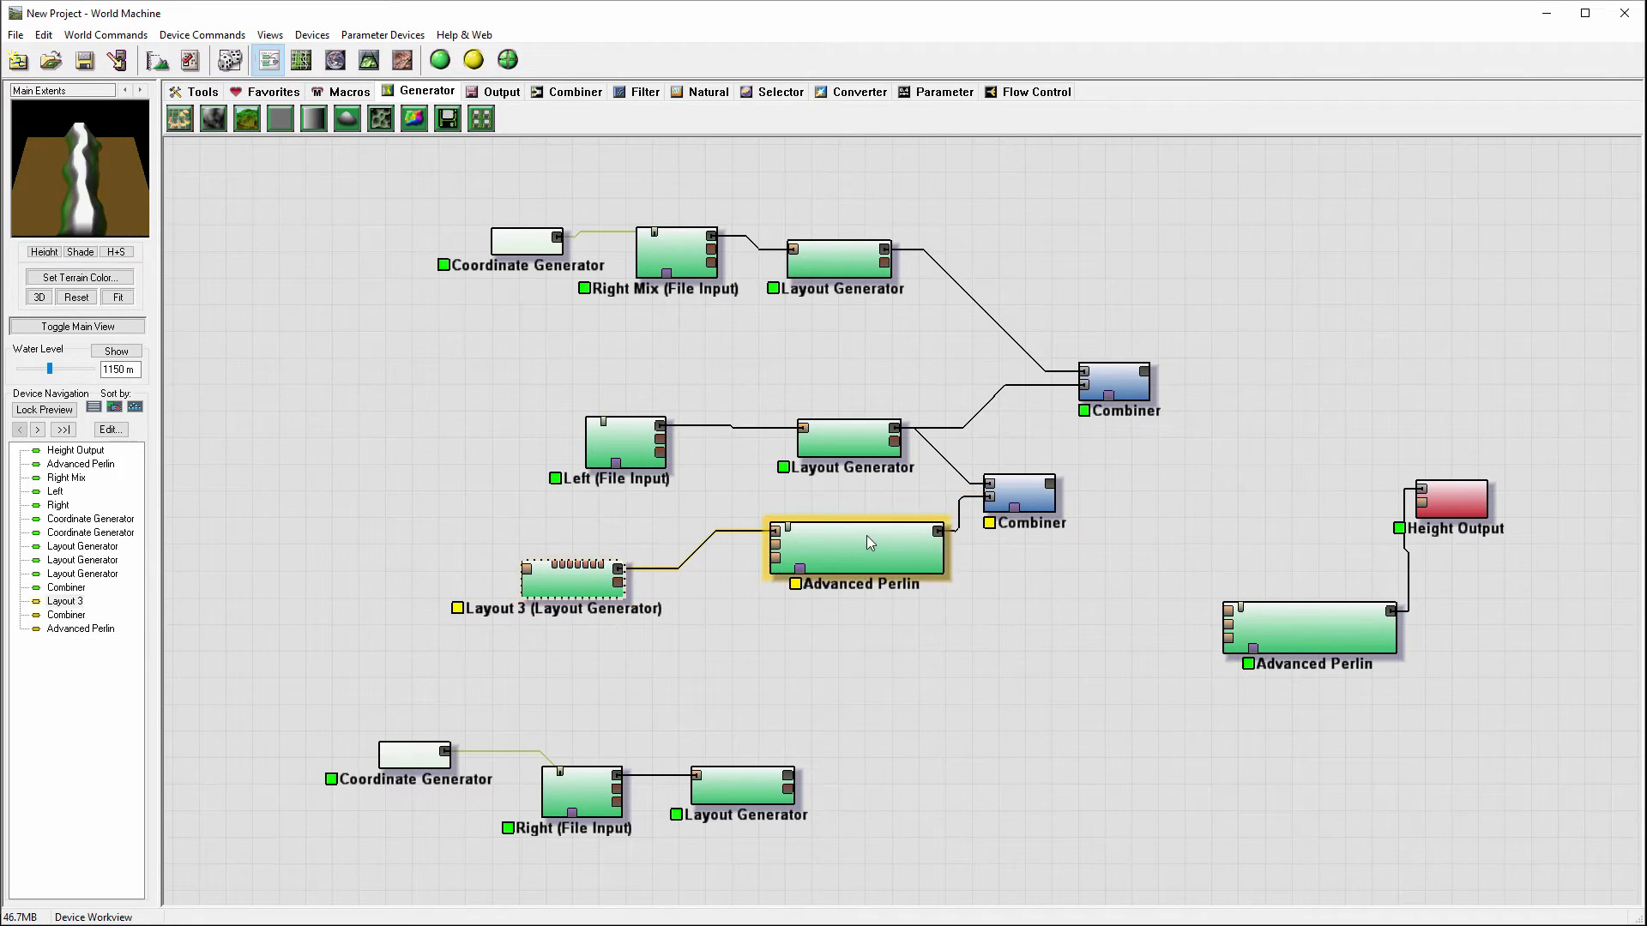
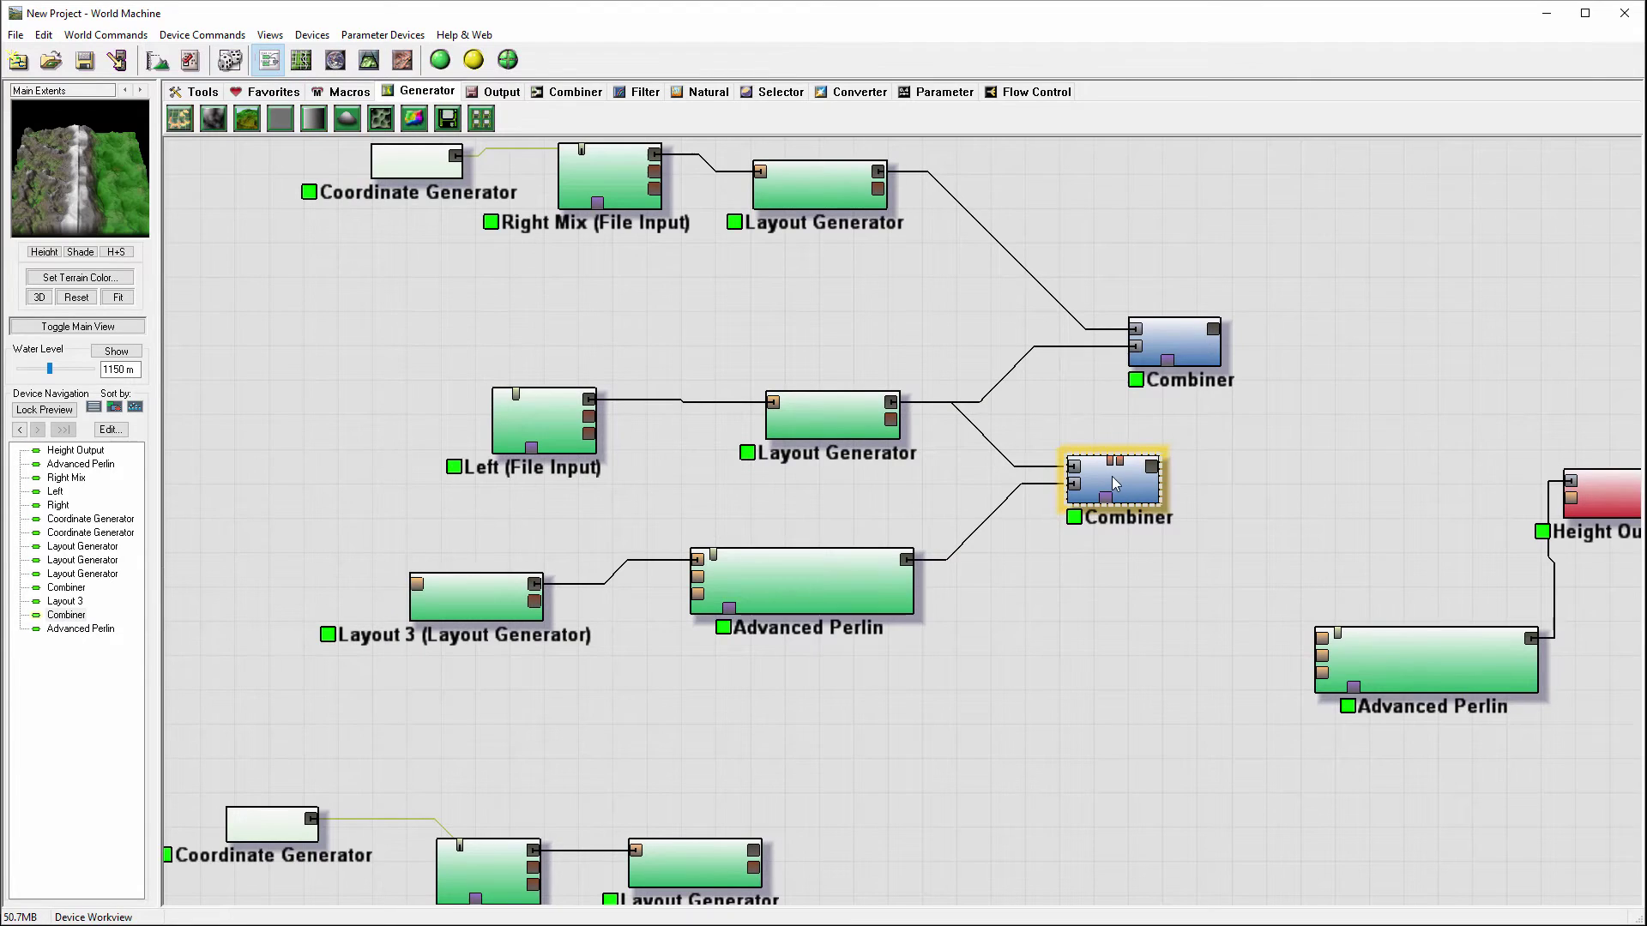
Set the method of the Combiner fed by Advanced Perlin to Max
scroll(1115, 483, "down", 1)
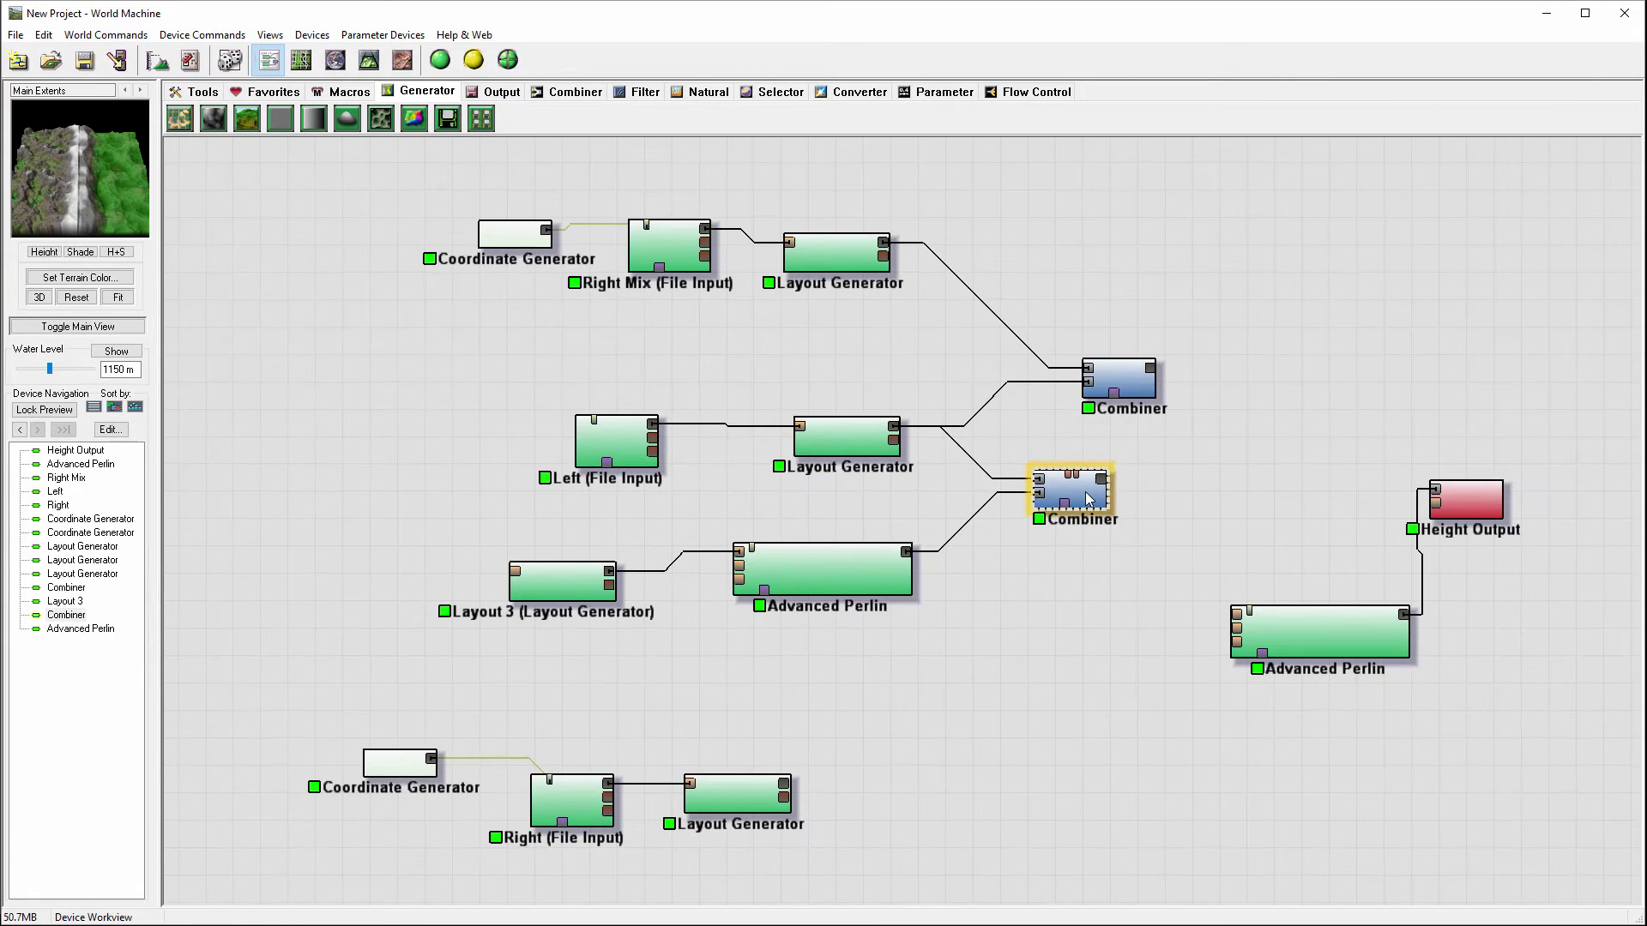
double_click(1087, 499)
left_click(863, 474)
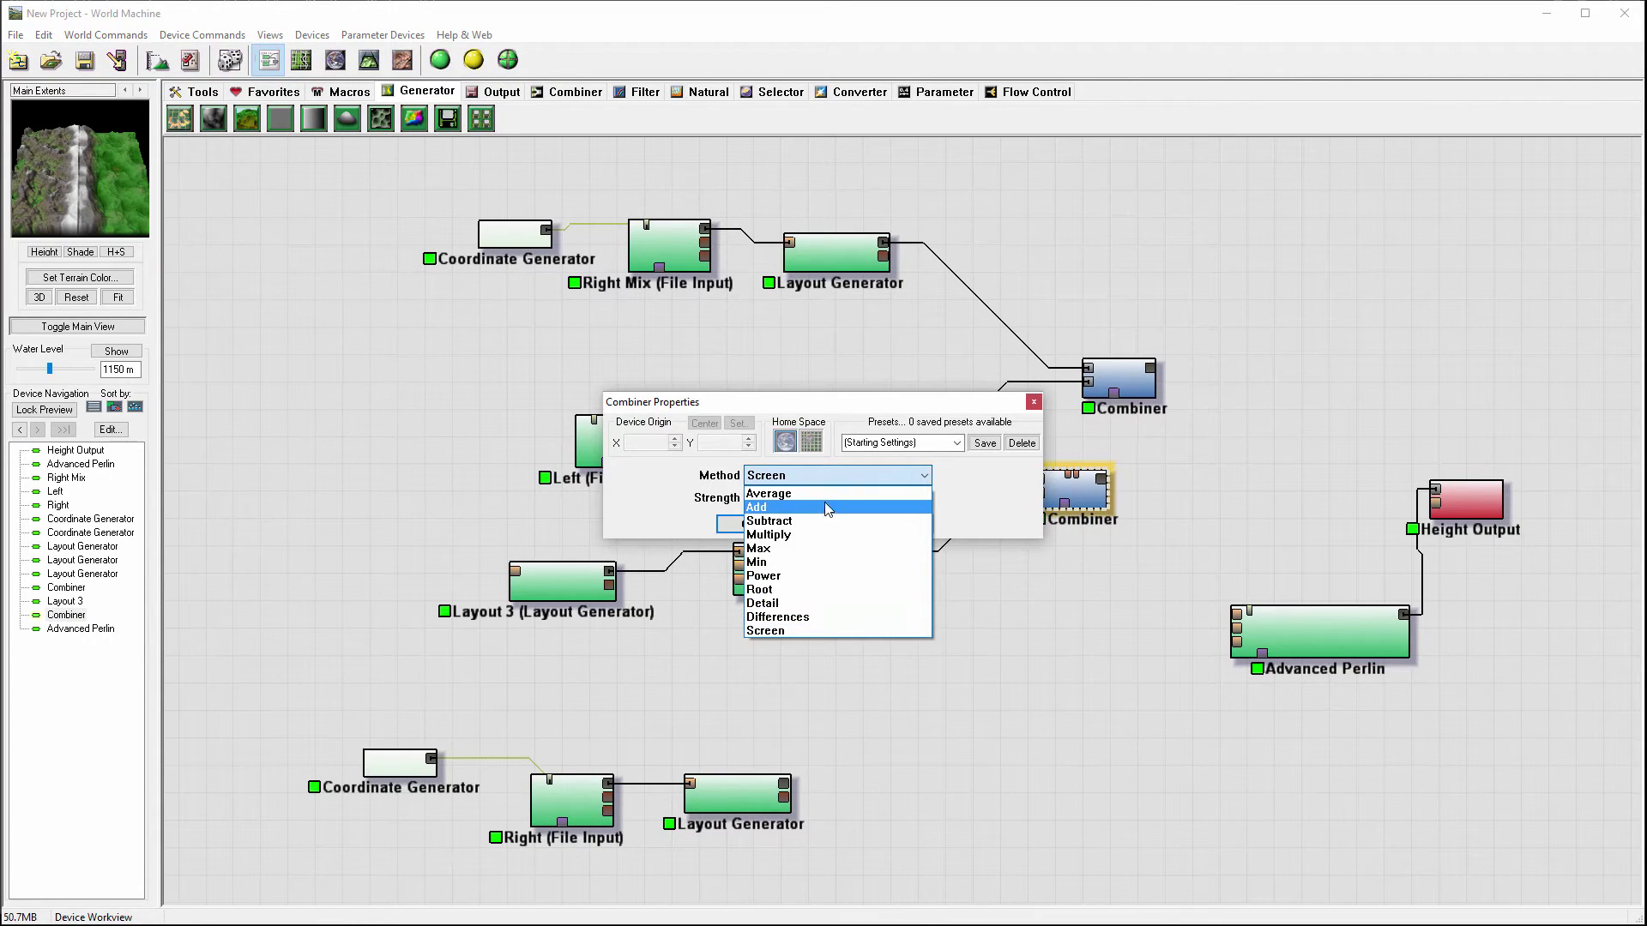
left_click(824, 549)
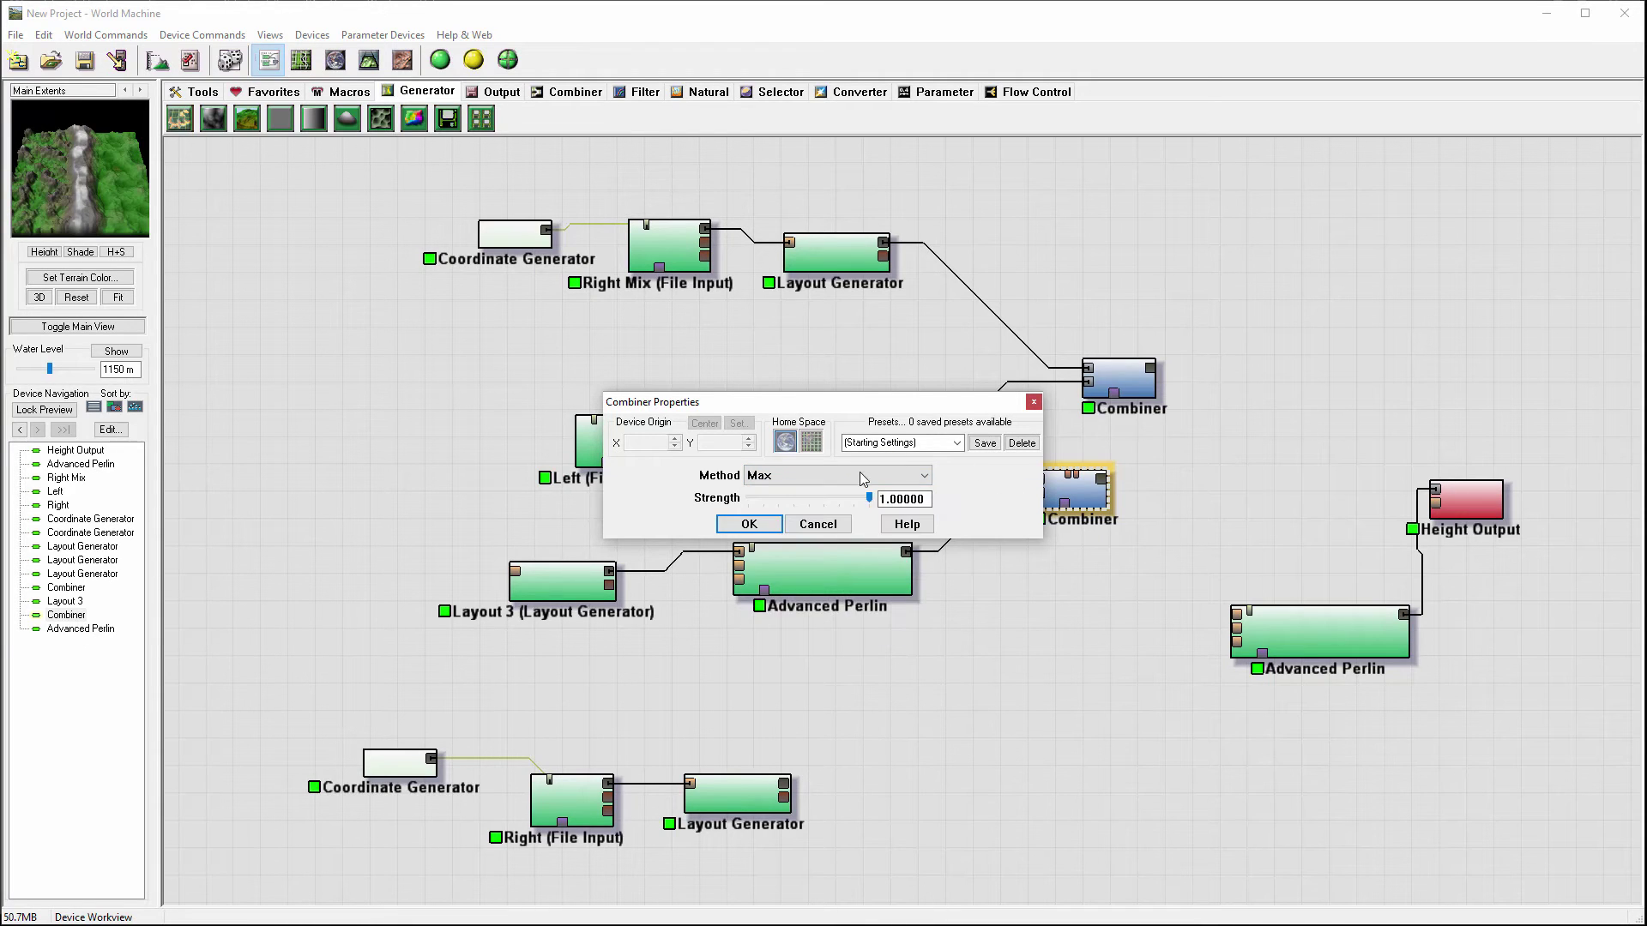
left_click(798, 531)
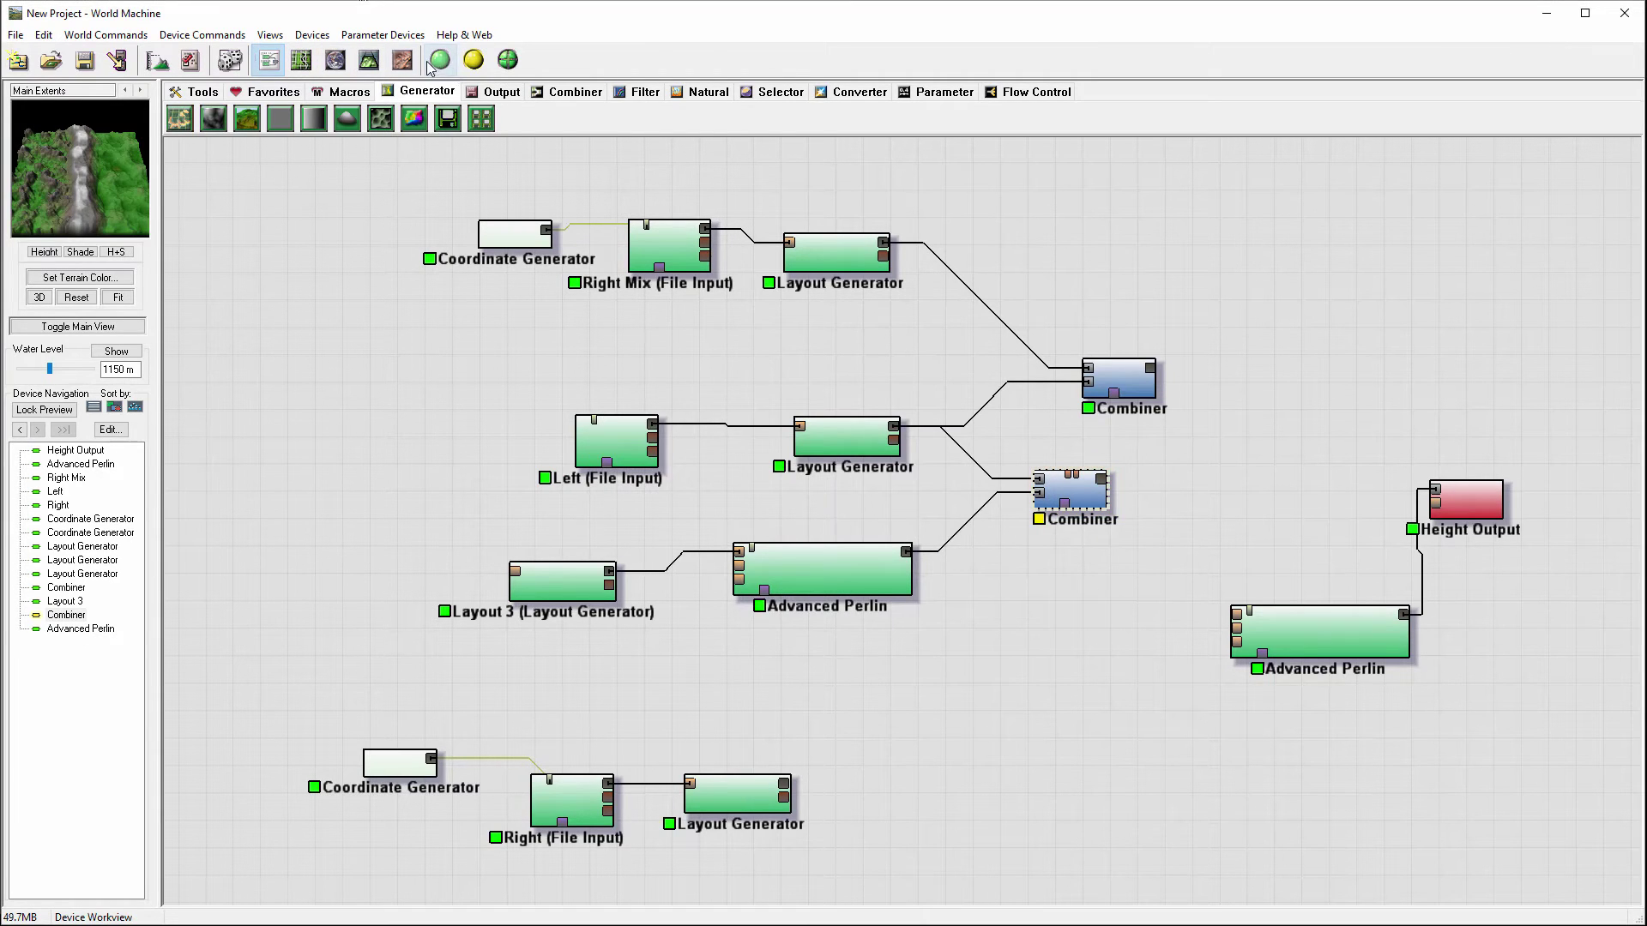
Examine the Combiner's terrain in the 3D view, checking the ridge along the seam from several angles
left_click(369, 59)
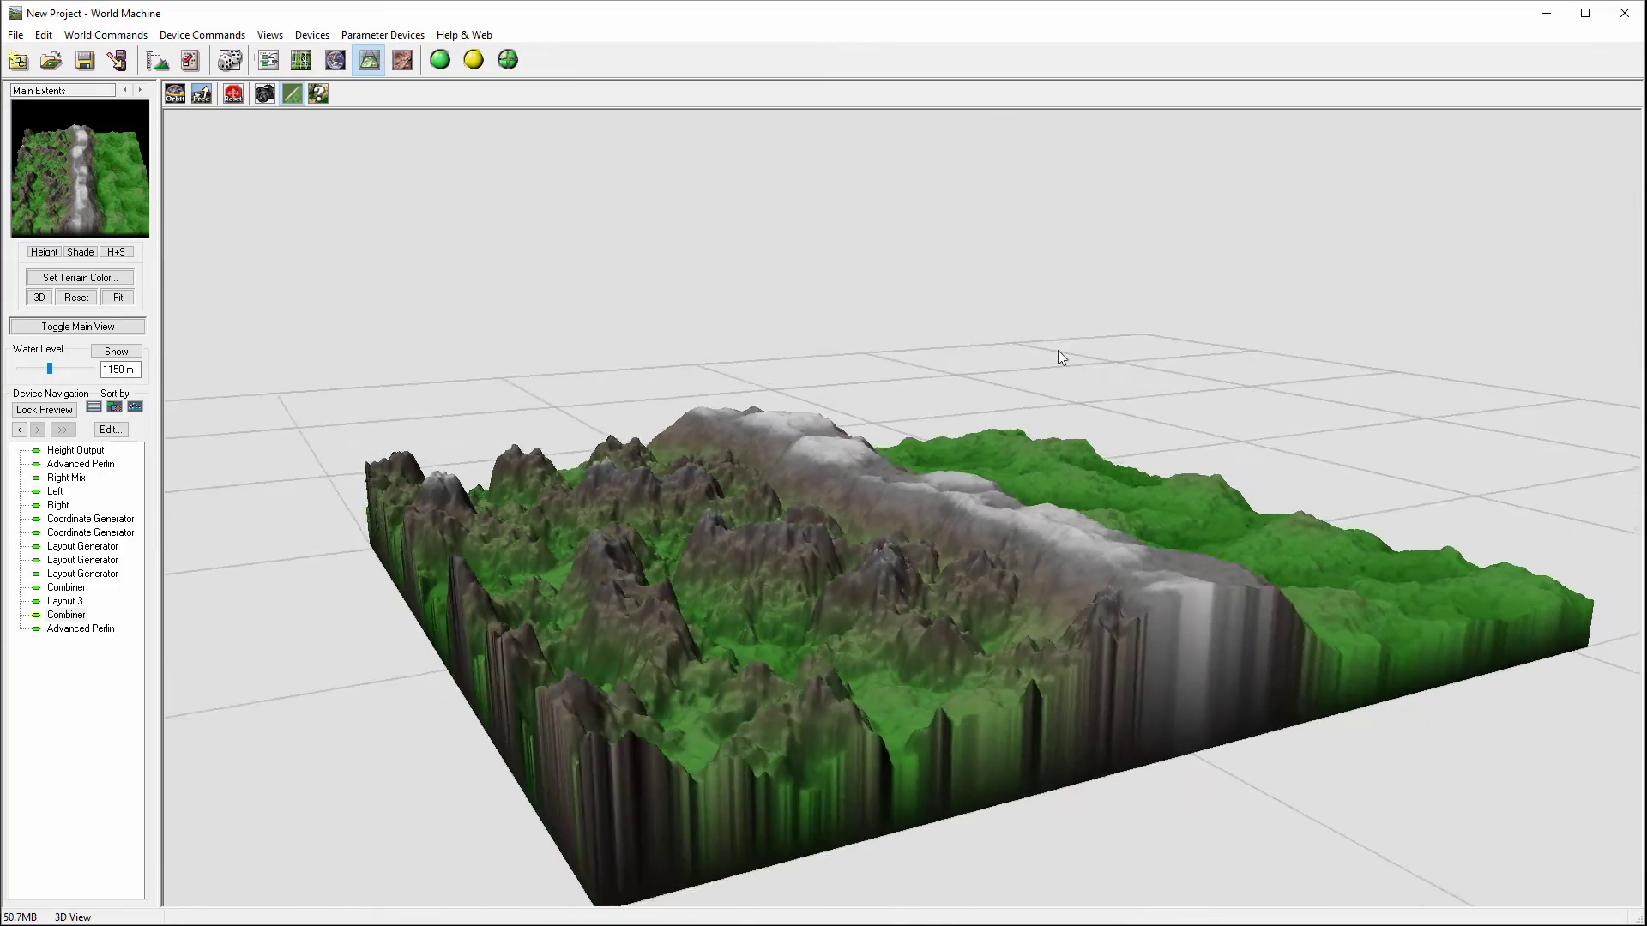
left_click_drag(1058, 350, 833, 527)
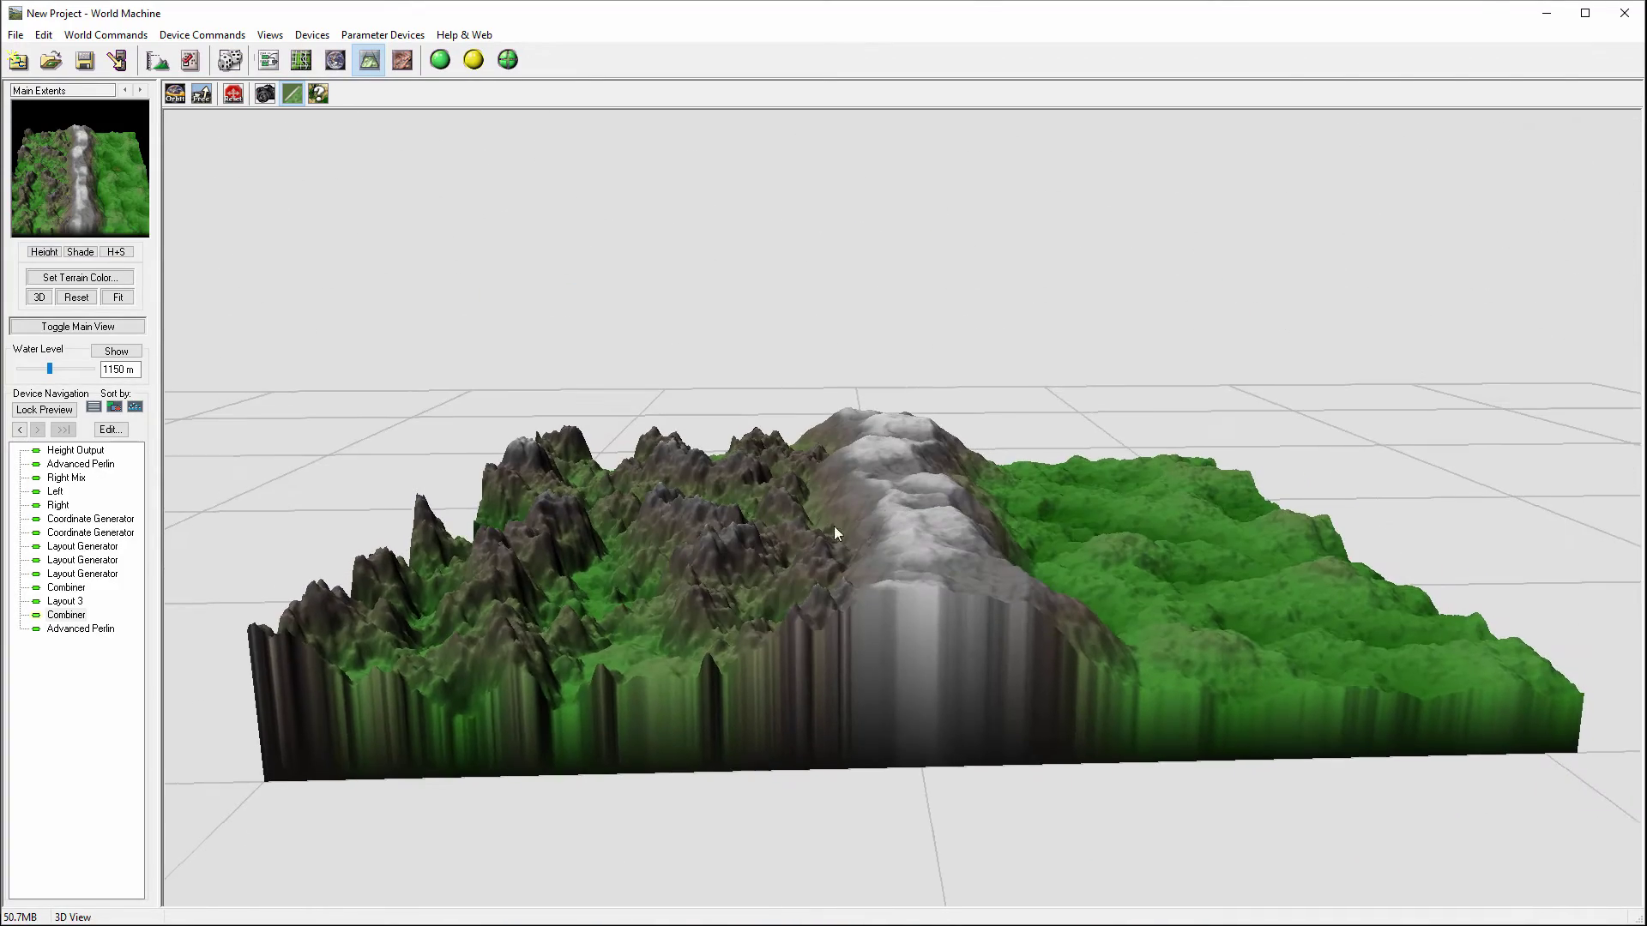
left_click_drag(950, 534, 850, 528)
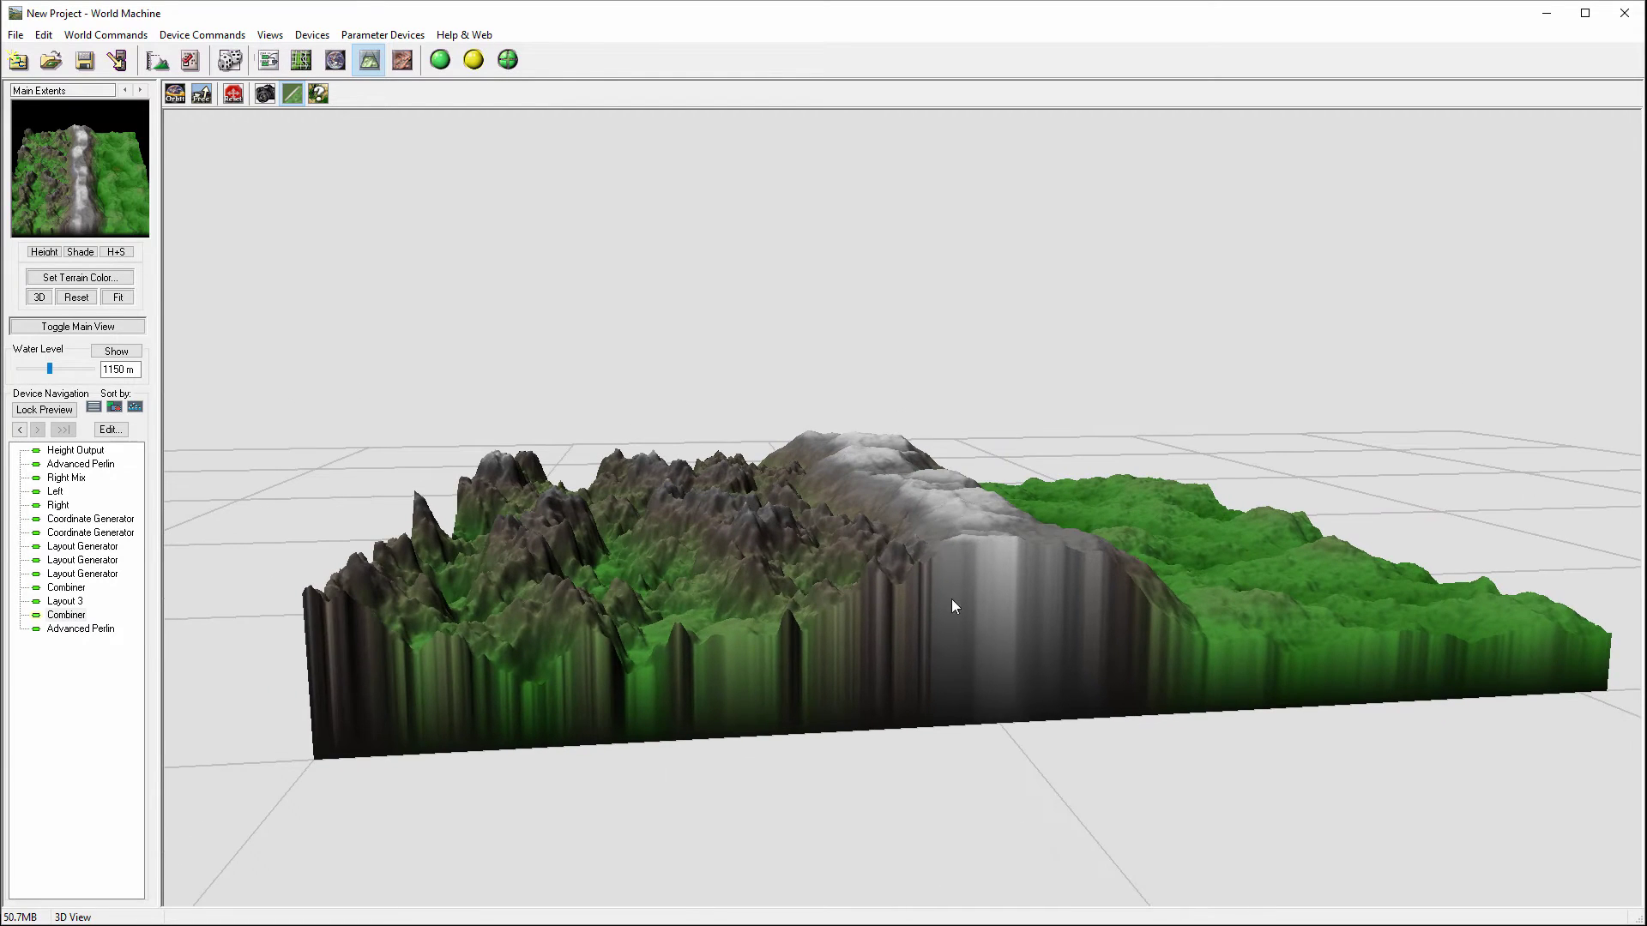
left_click_drag(957, 507, 907, 427)
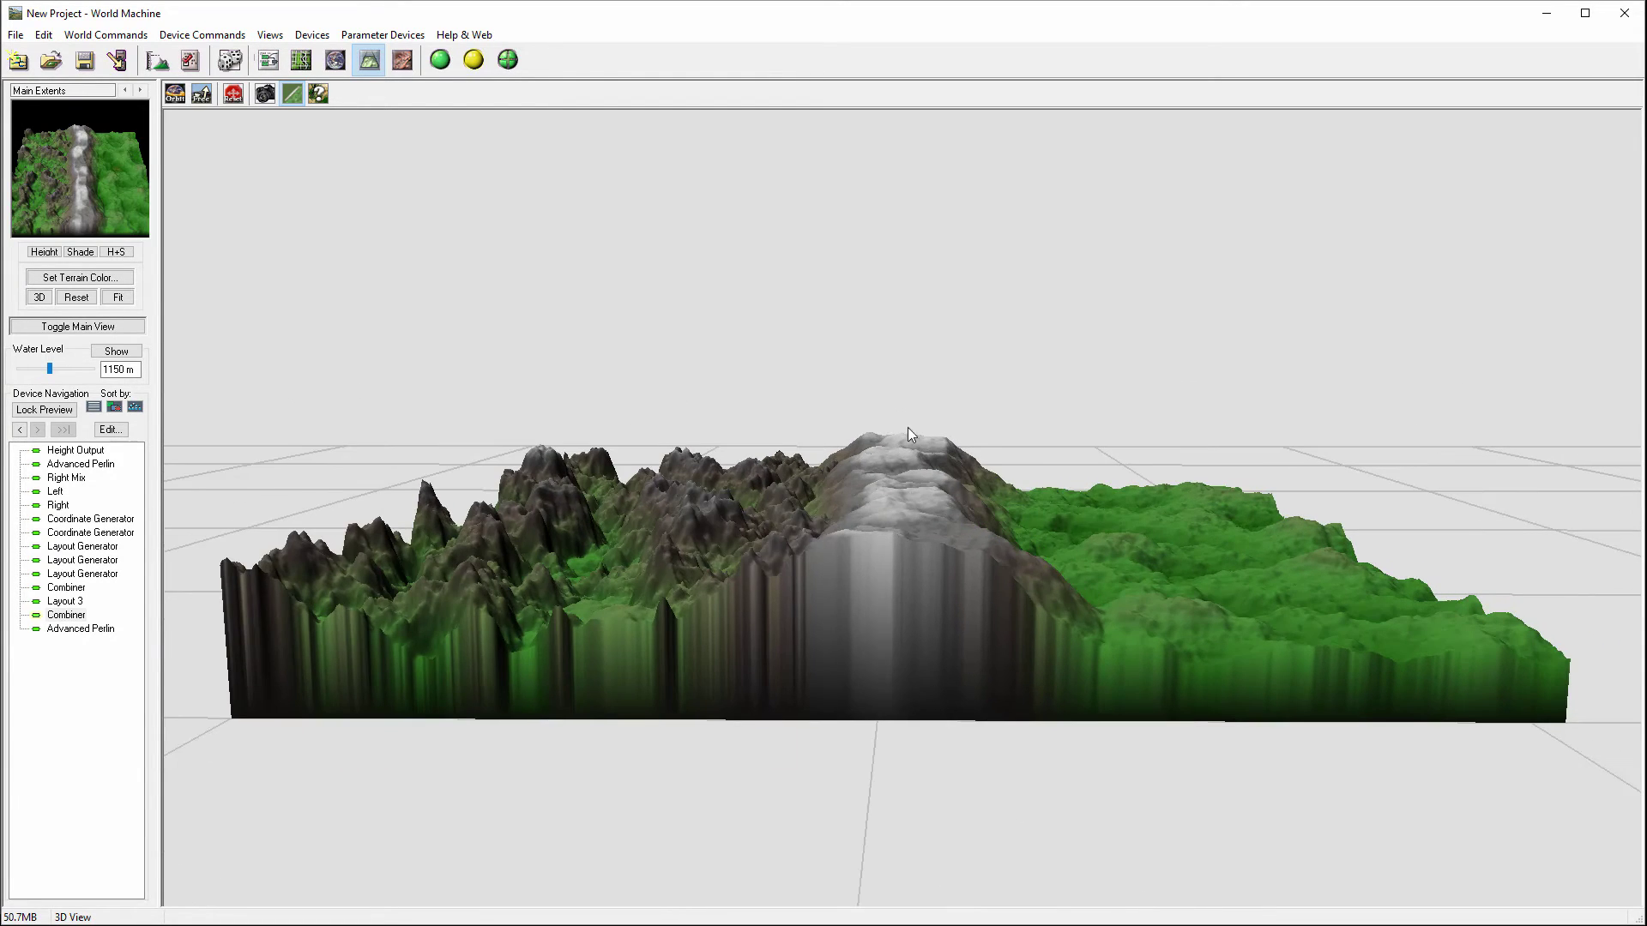
left_click_drag(816, 539, 830, 592)
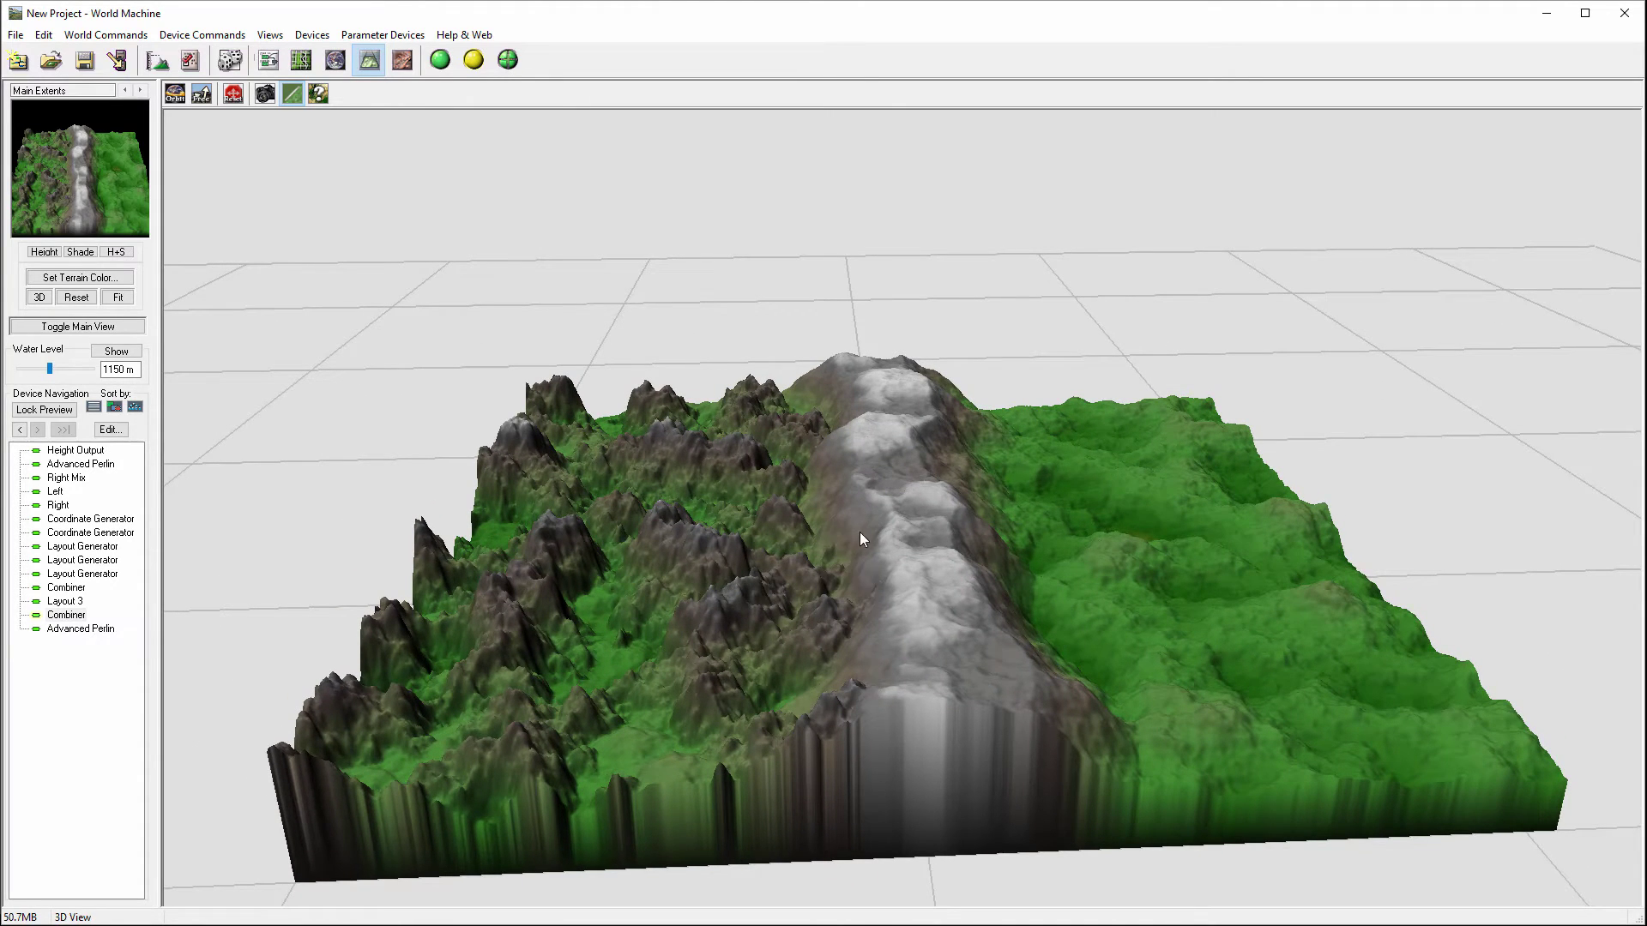
left_click_drag(899, 617, 866, 562)
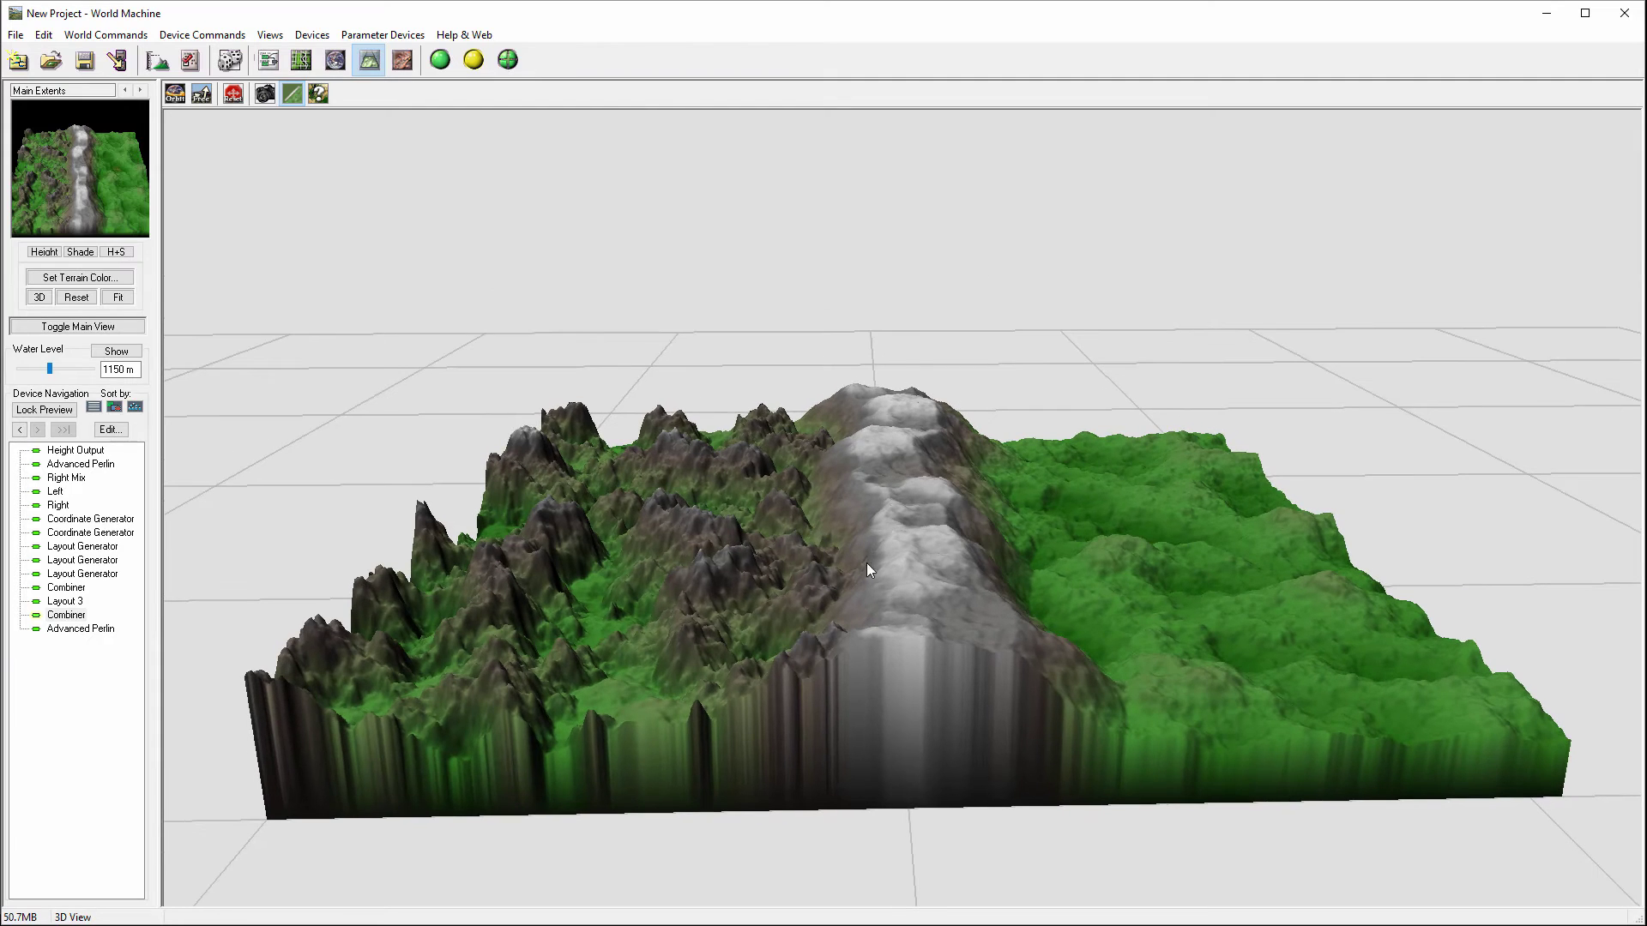
Feed the lower Combiner's output into the upper Combiner in place of Left's Layout Generator, and shift the upper Combiner outward
left_click(269, 60)
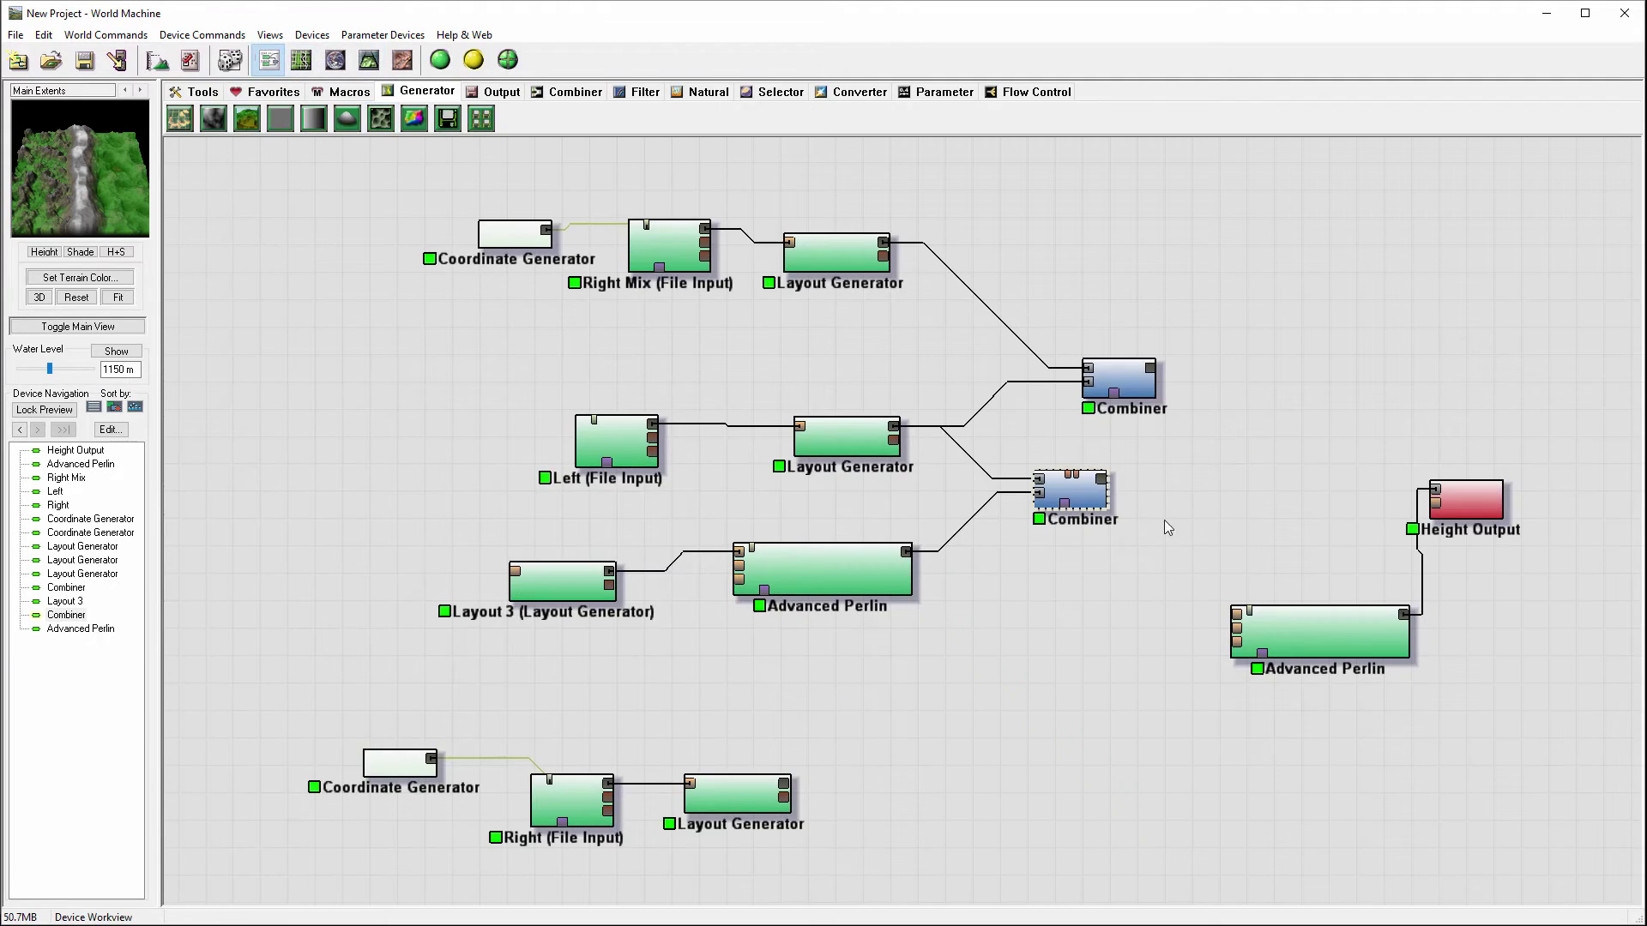
left_click(1101, 485)
left_click_drag(1101, 485, 1110, 386)
left_click_drag(1111, 386, 1196, 367)
Inspect the upper Combiner's merged terrain in the 3D view and return to the device workview
left_click(369, 60)
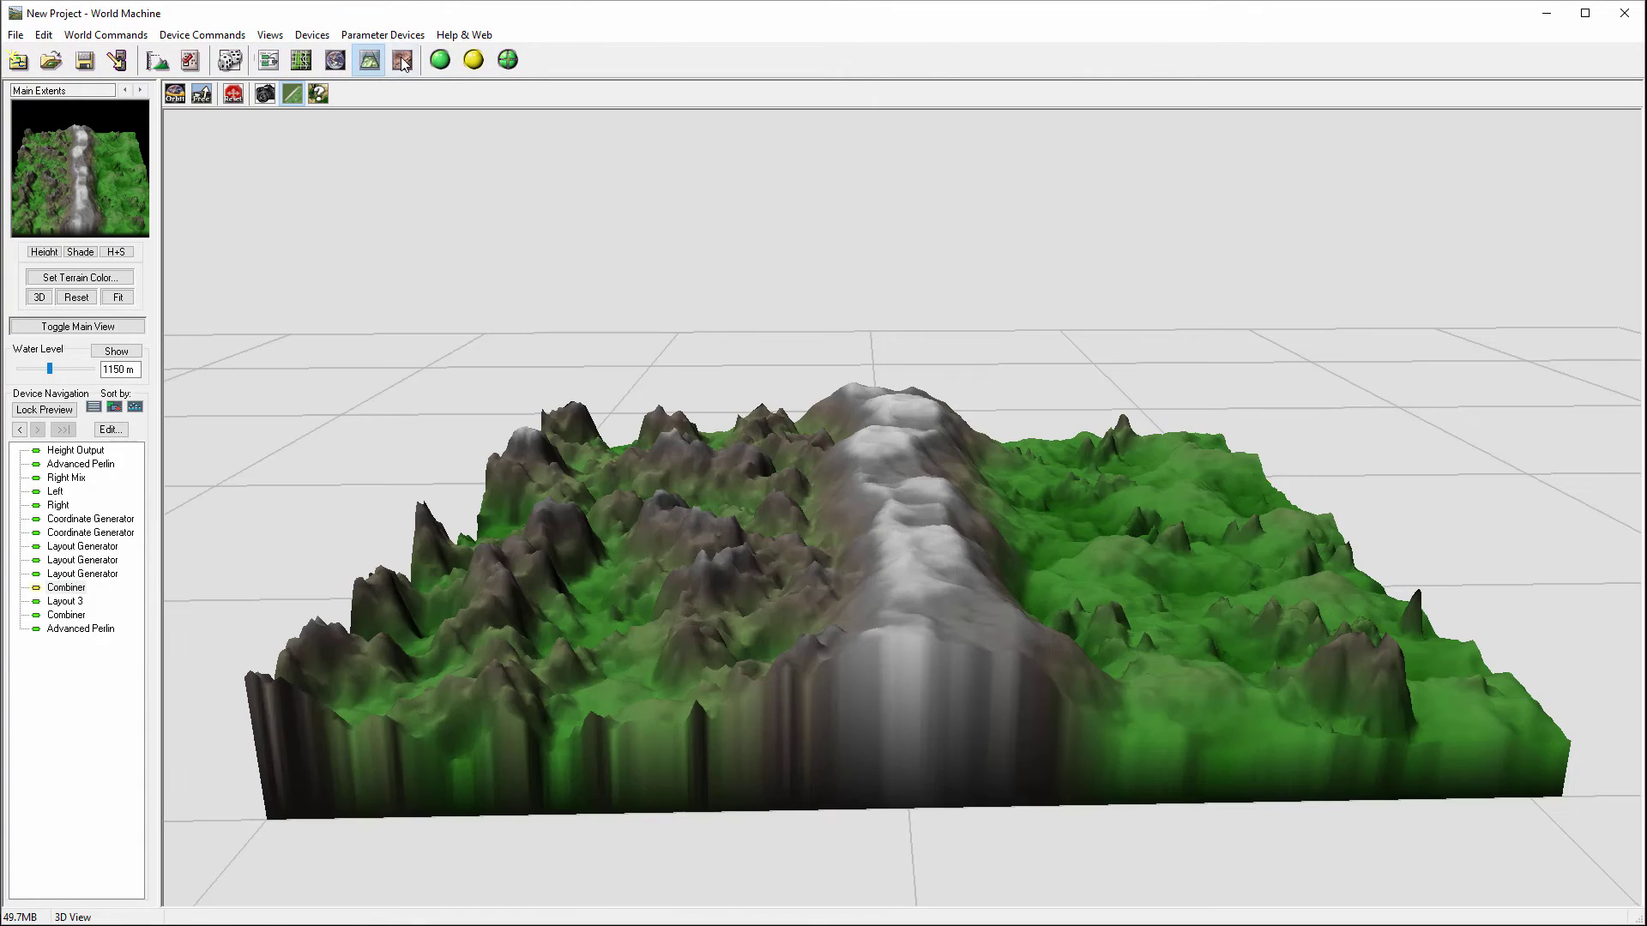
left_click_drag(1061, 503, 1069, 588)
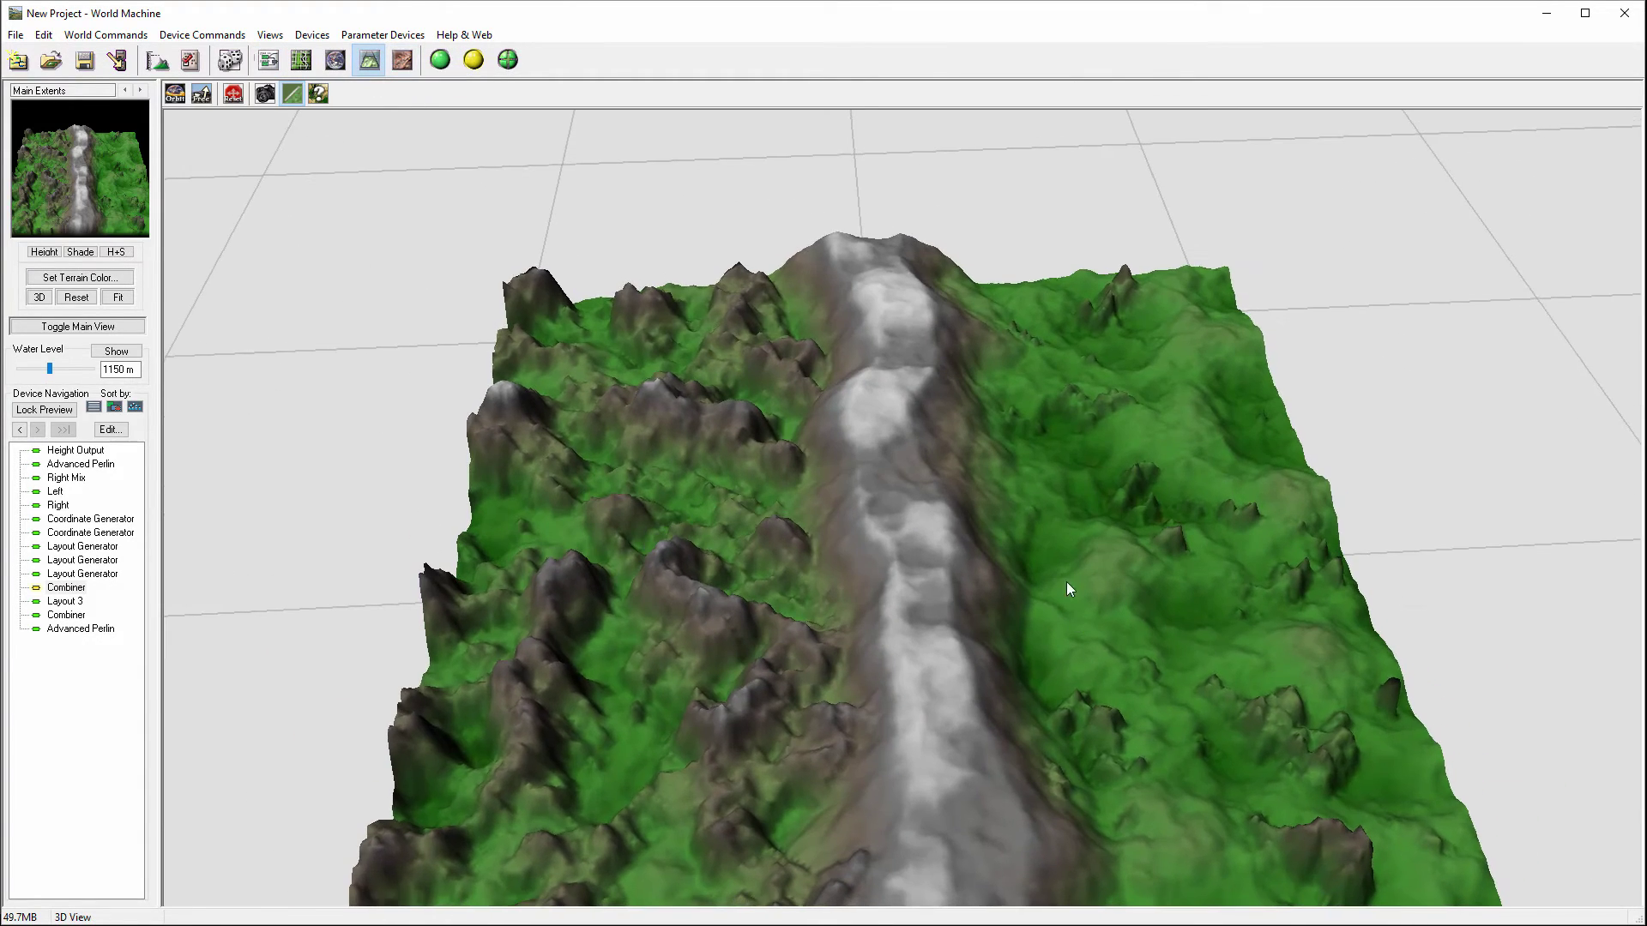
left_click(268, 60)
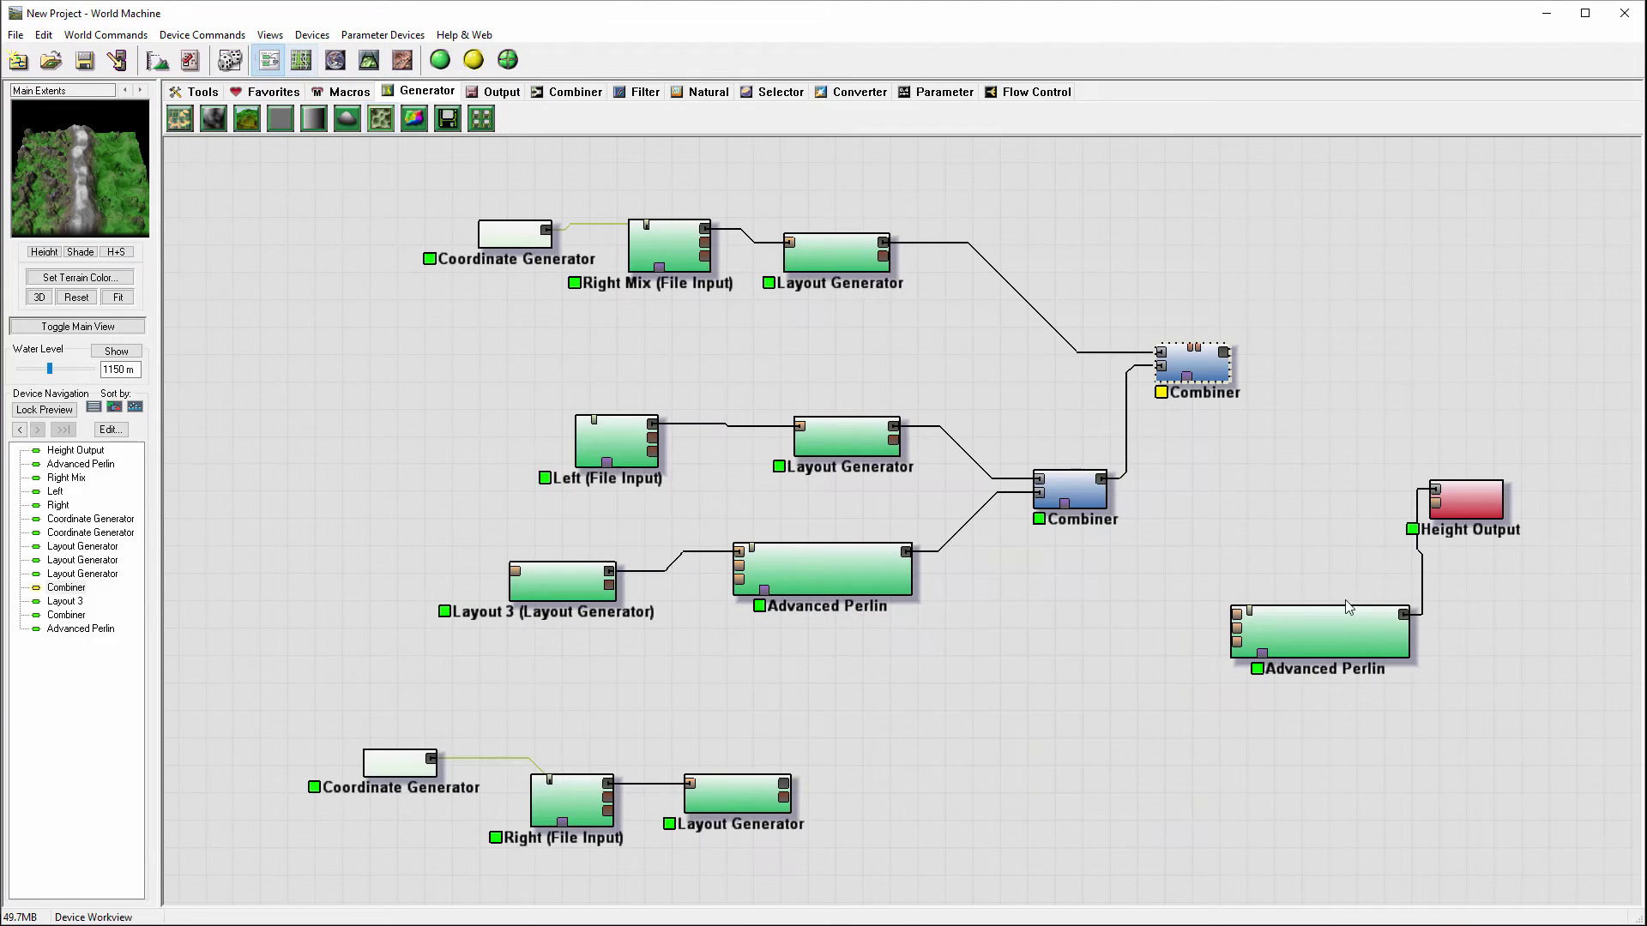
Set the Advanced Perlin fed by Layout 3 to elevation center 1148.44, steepness 0.875 and feature scale 1.83401 km
left_click(811, 559)
double_click(840, 570)
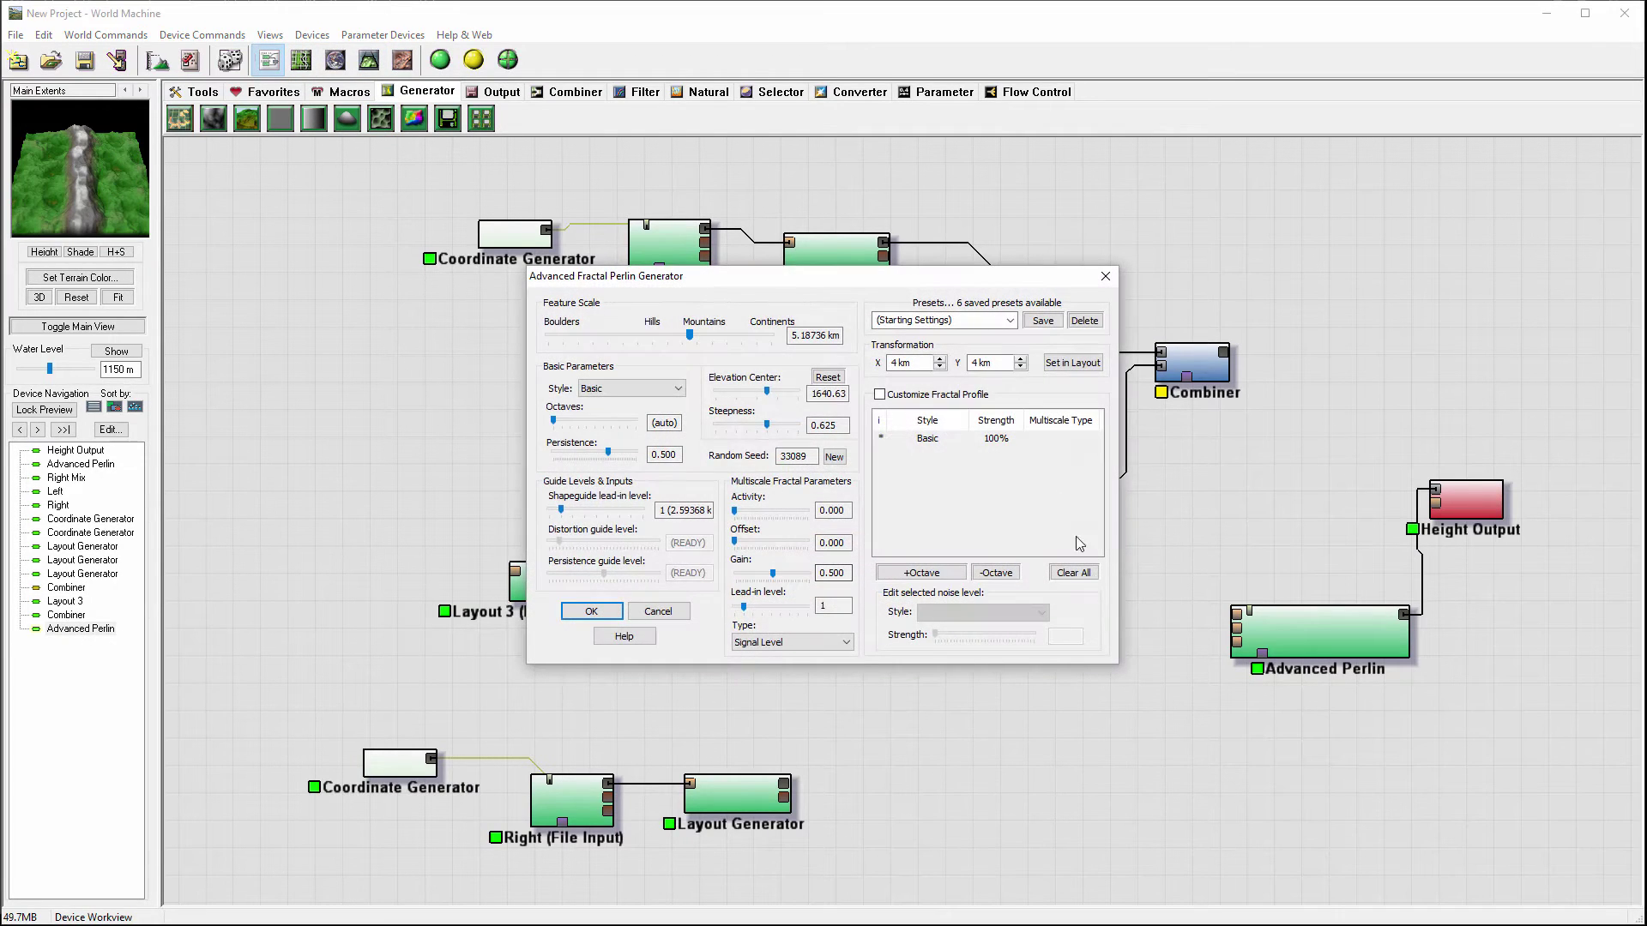
left_click_drag(768, 427, 756, 389)
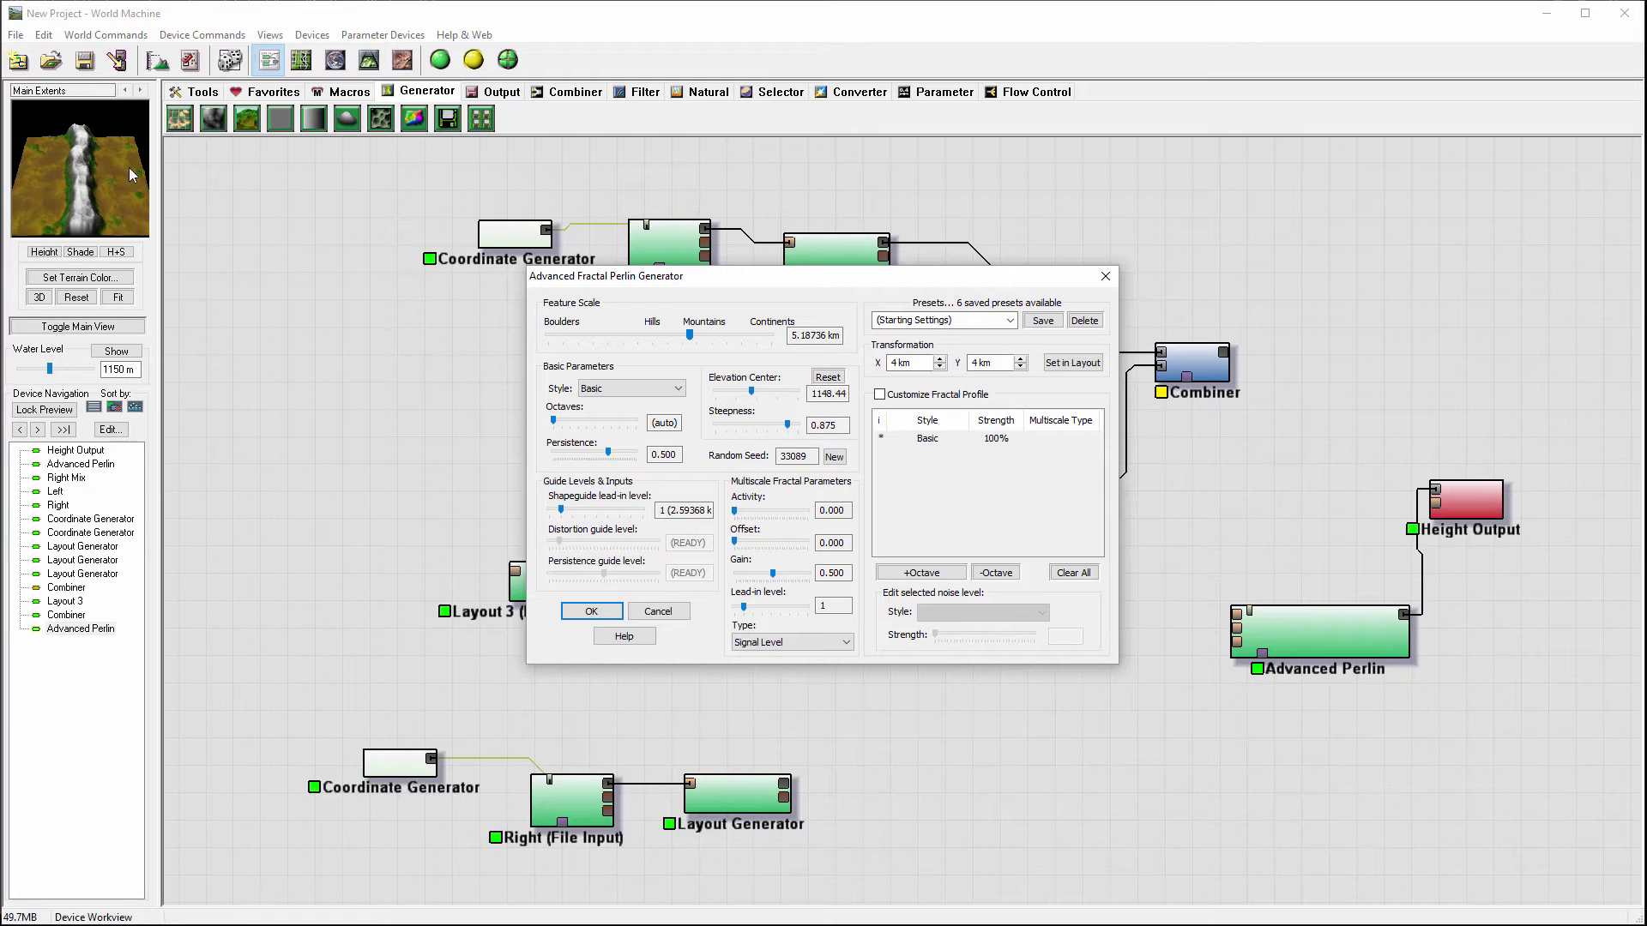
left_click_drag(688, 337, 669, 339)
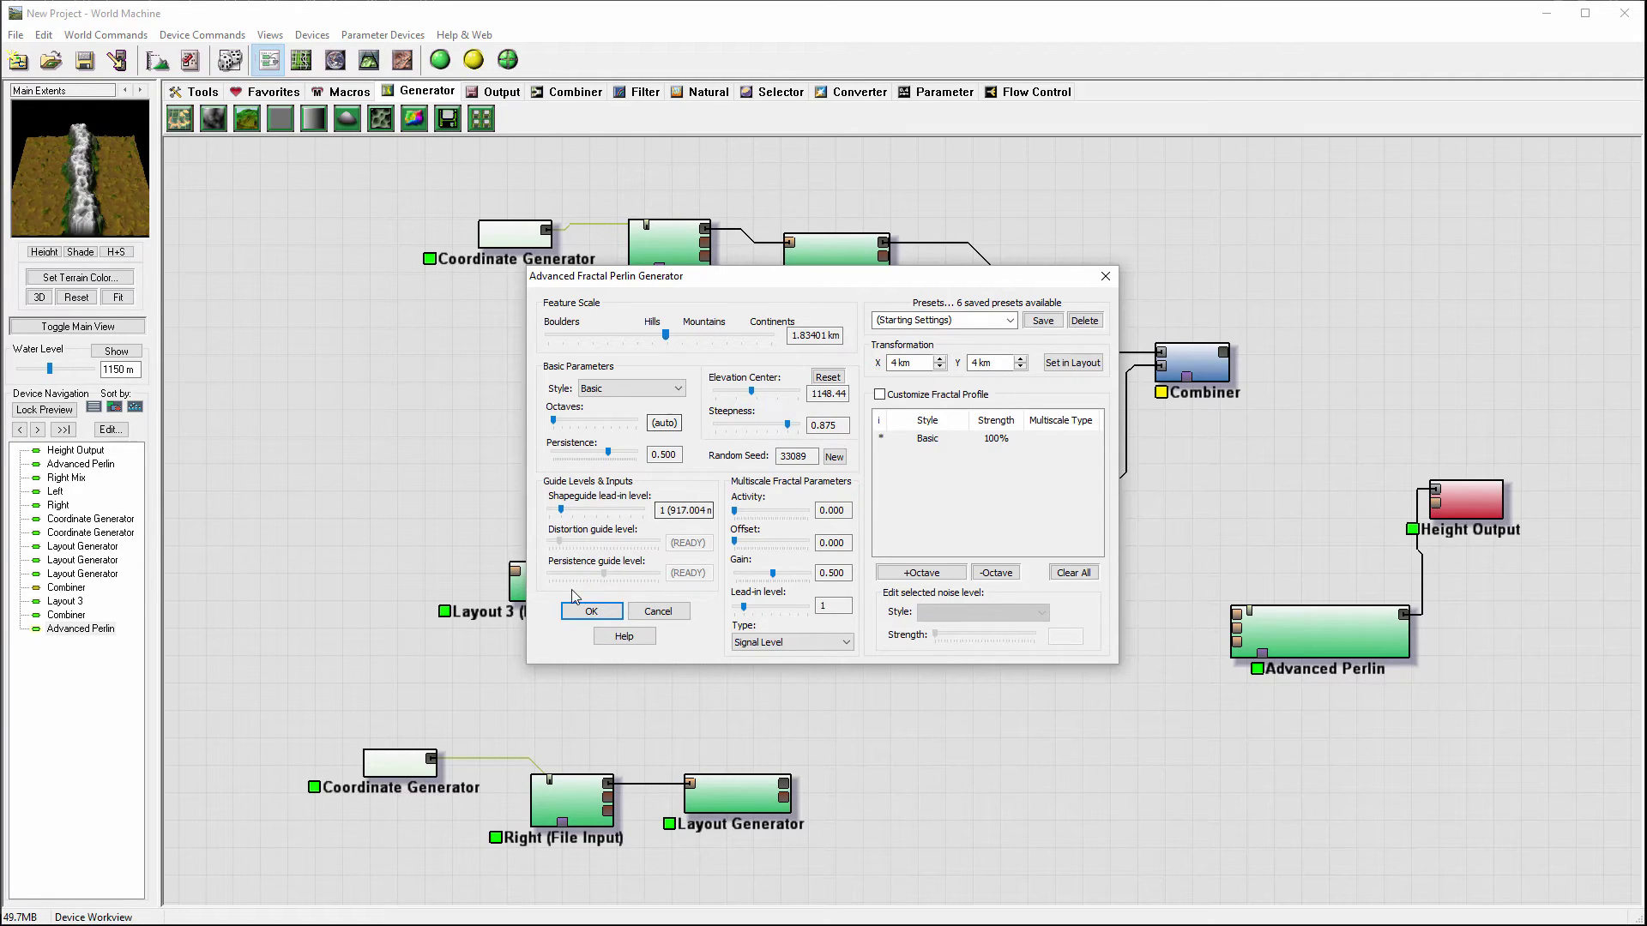
left_click(590, 611)
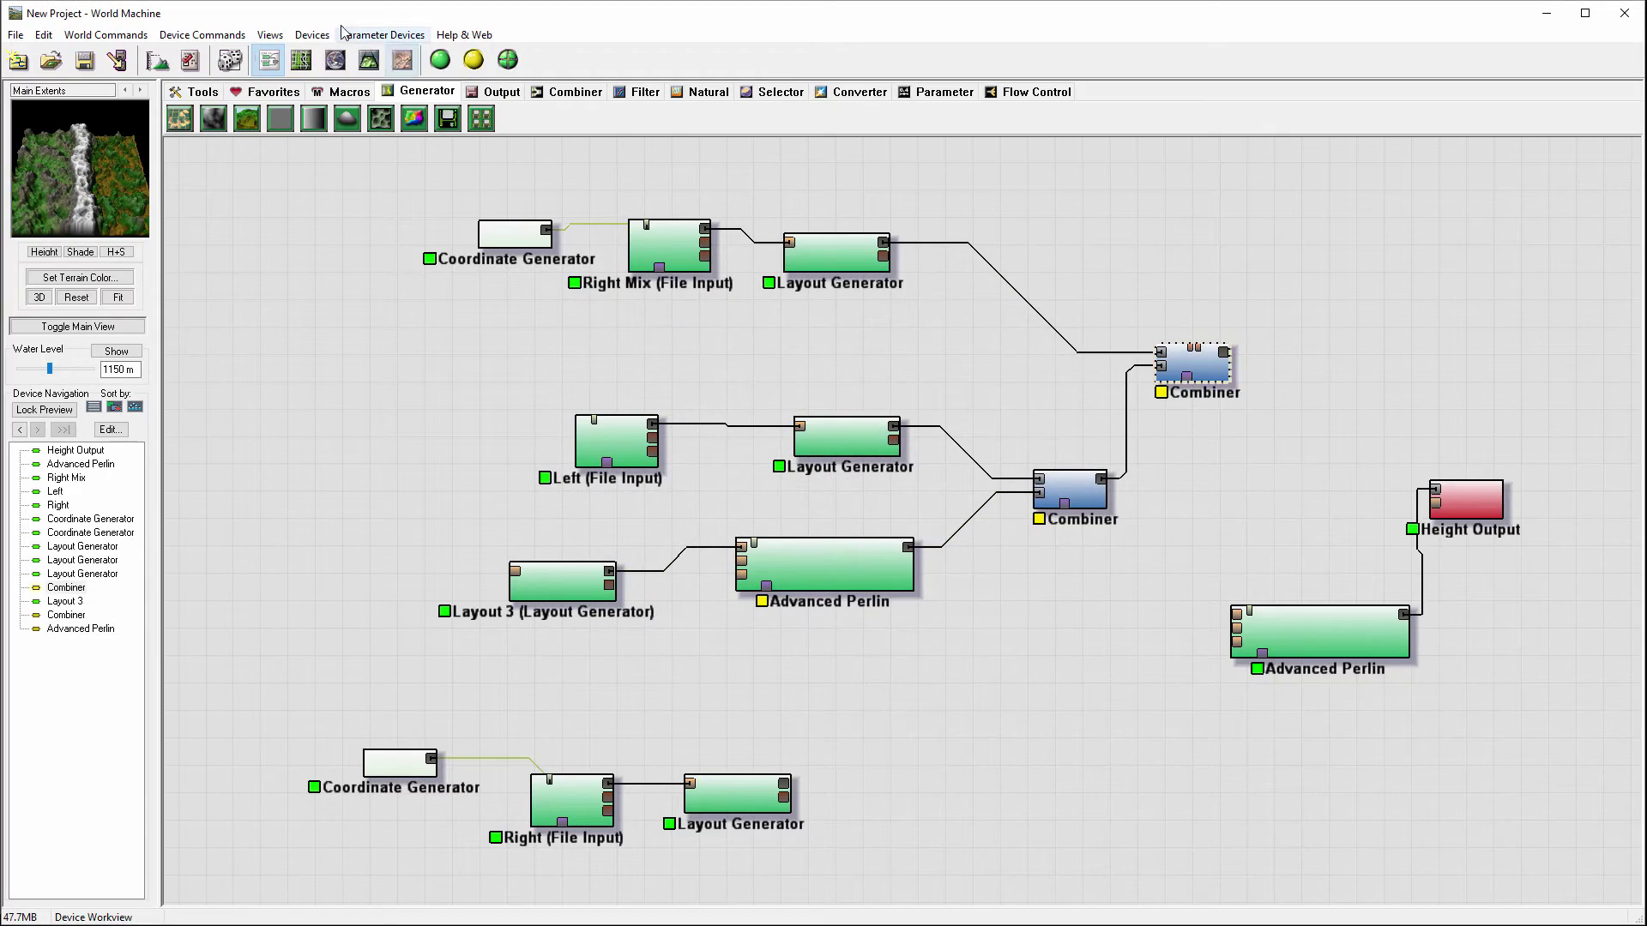
Build the terrain and examine the upper Combiner's ridge in the 3D view from several angles
left_click(369, 59)
left_click(439, 60)
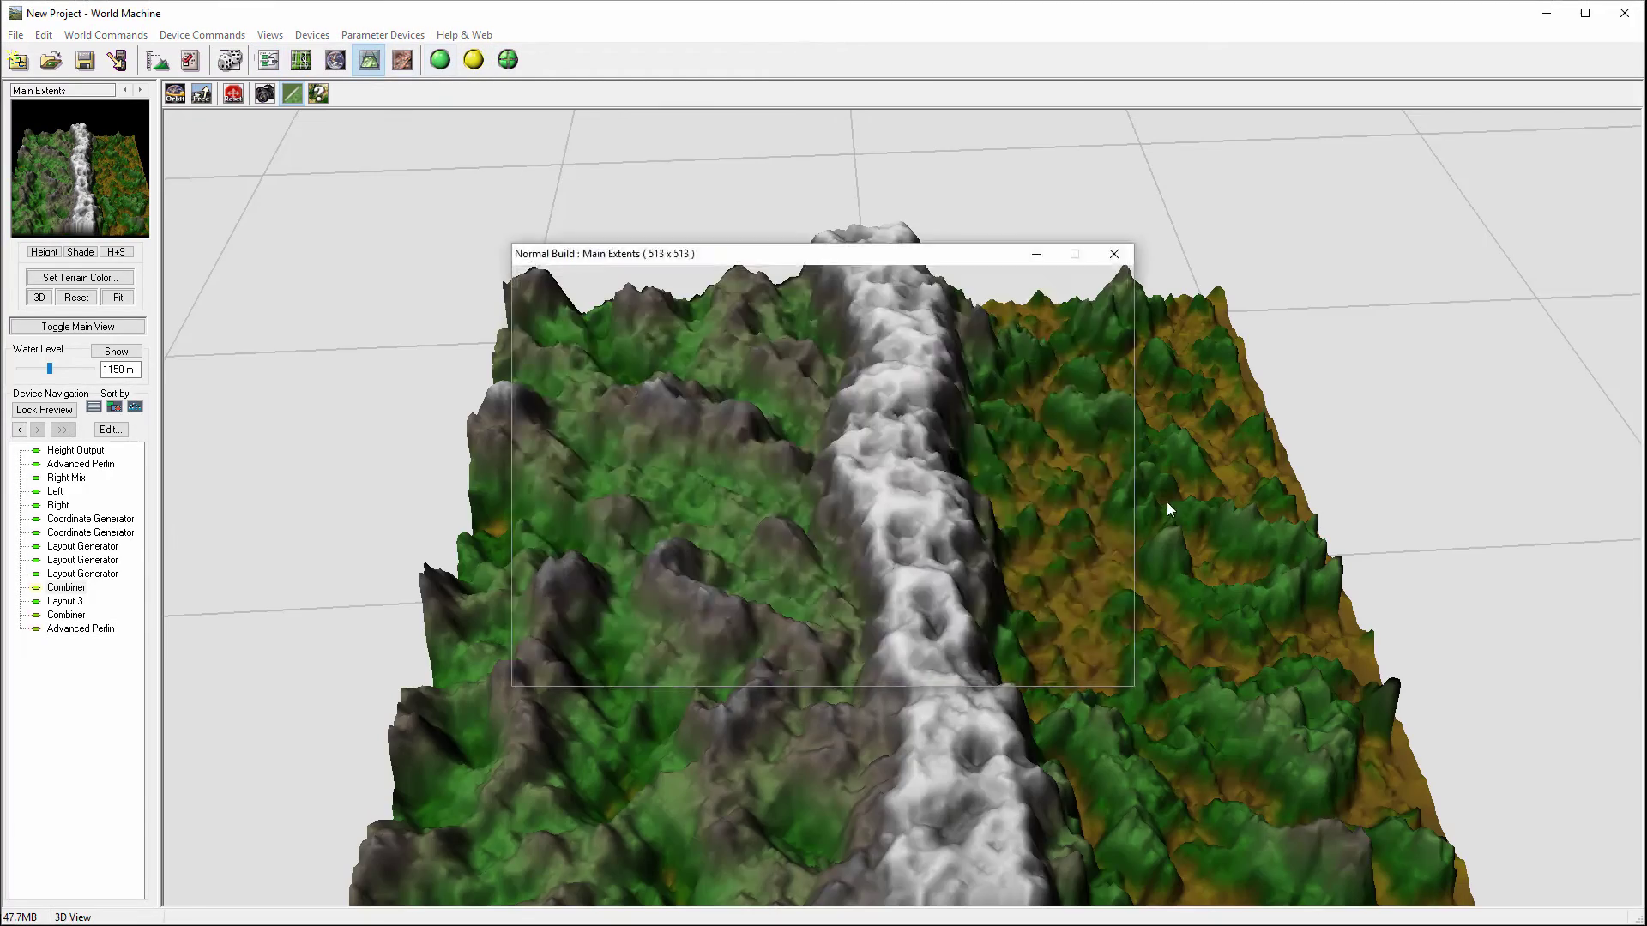
left_click_drag(1181, 521, 714, 456)
left_click_drag(821, 526, 952, 487)
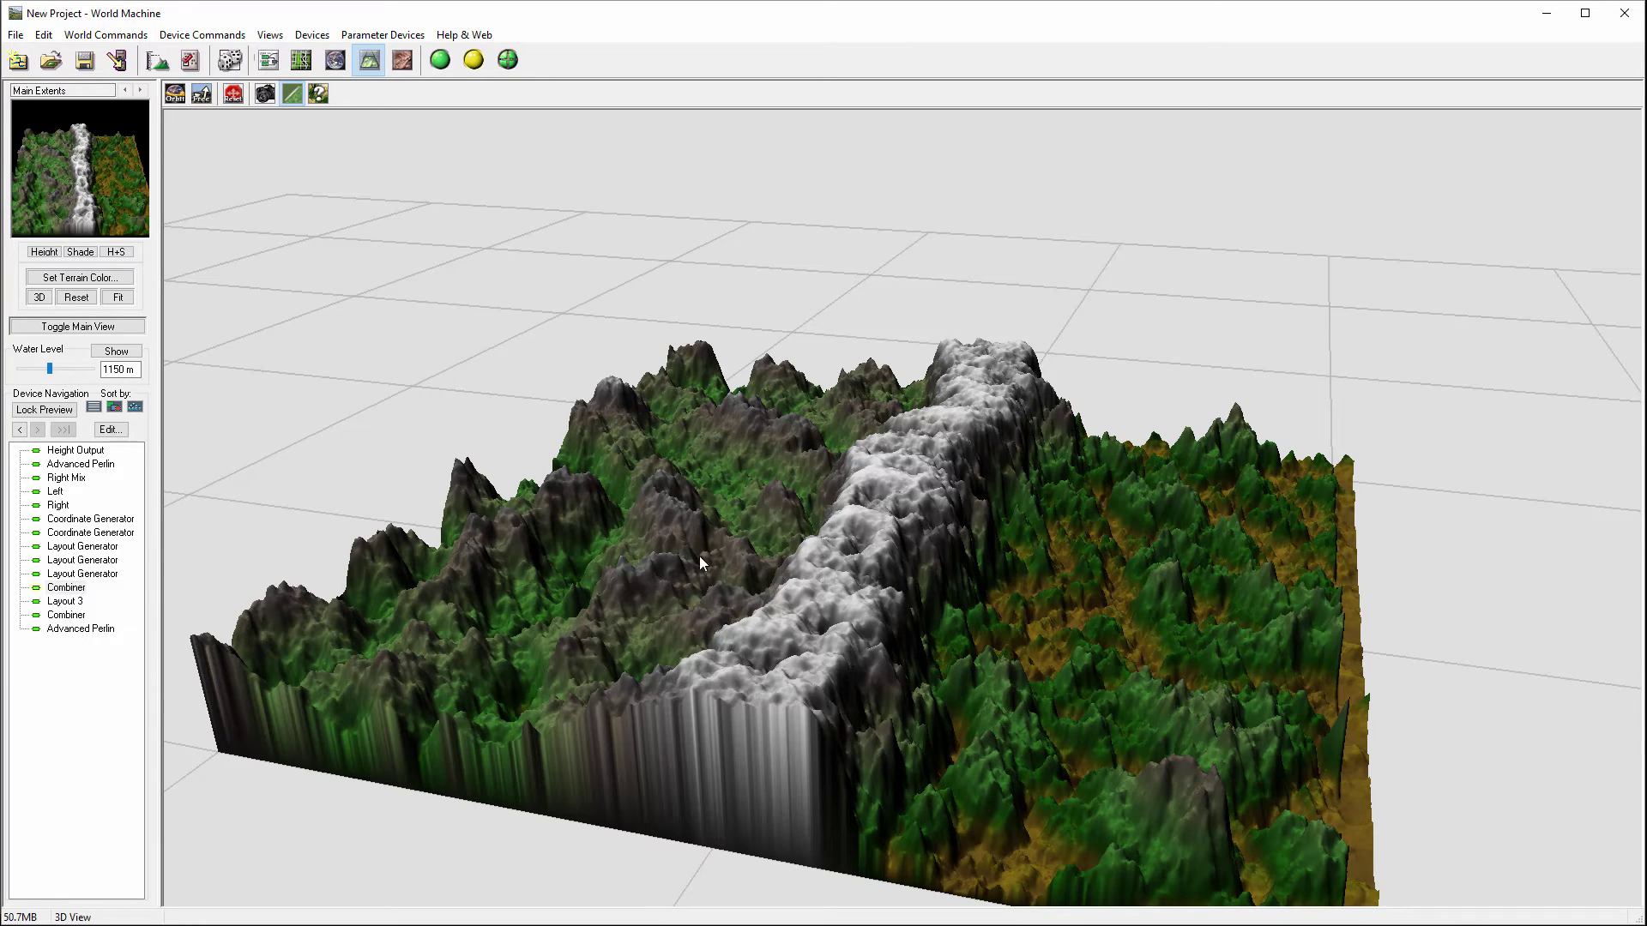
left_click(276, 61)
Invert the values of the Layout 3 generator and return to the device workview
left_click(566, 597)
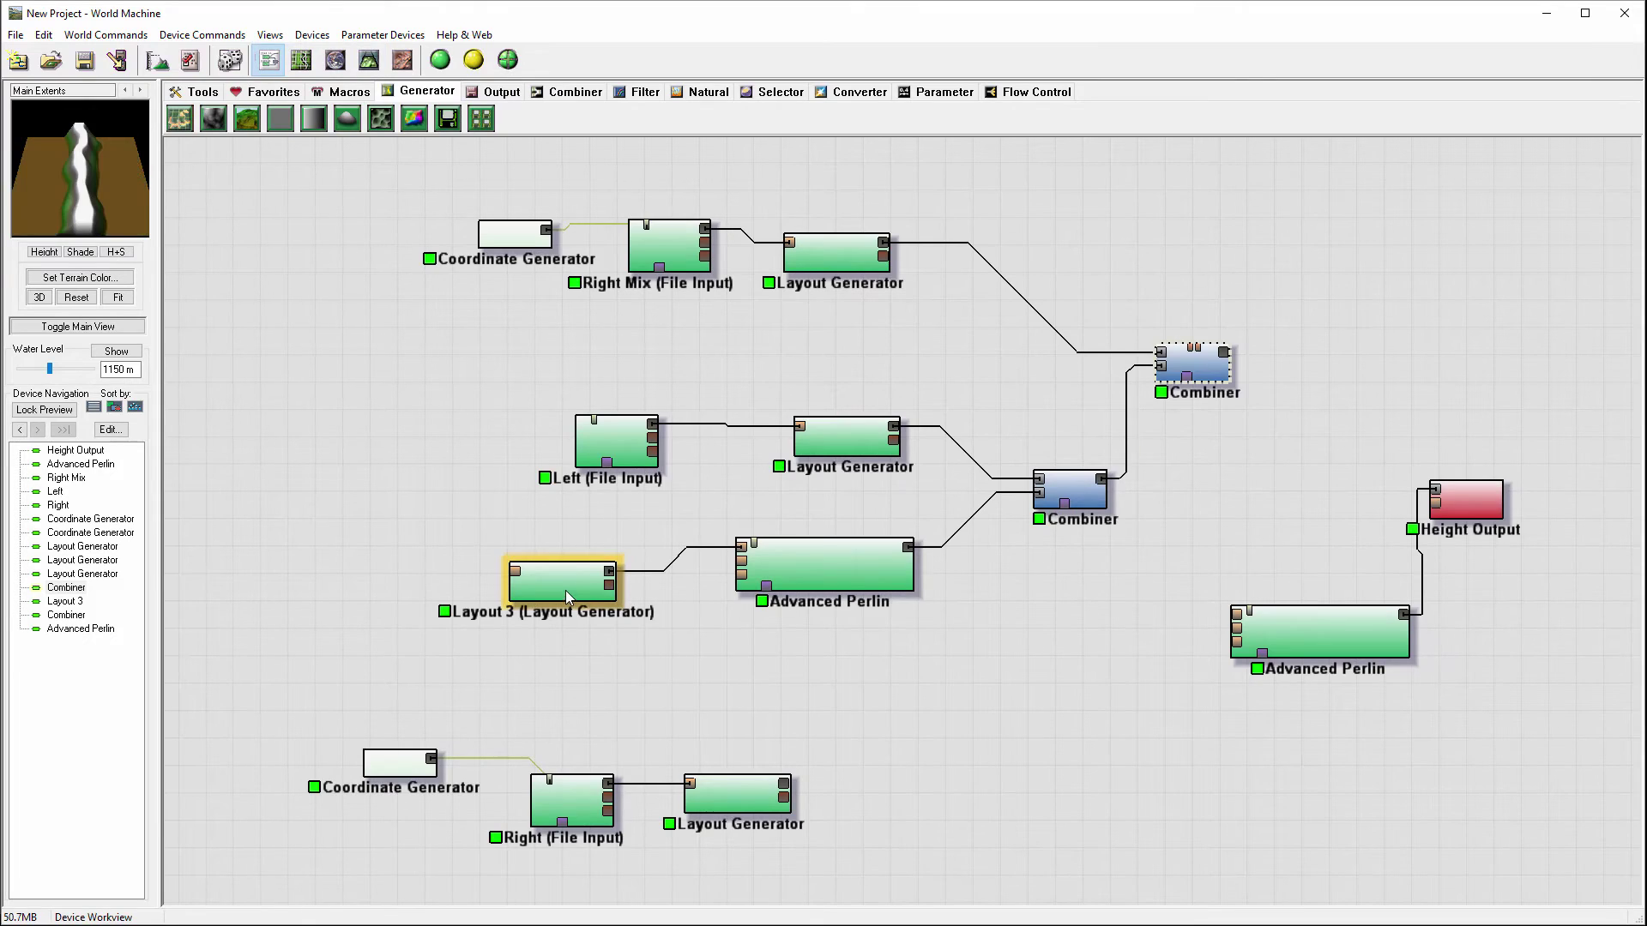
double_click(566, 598)
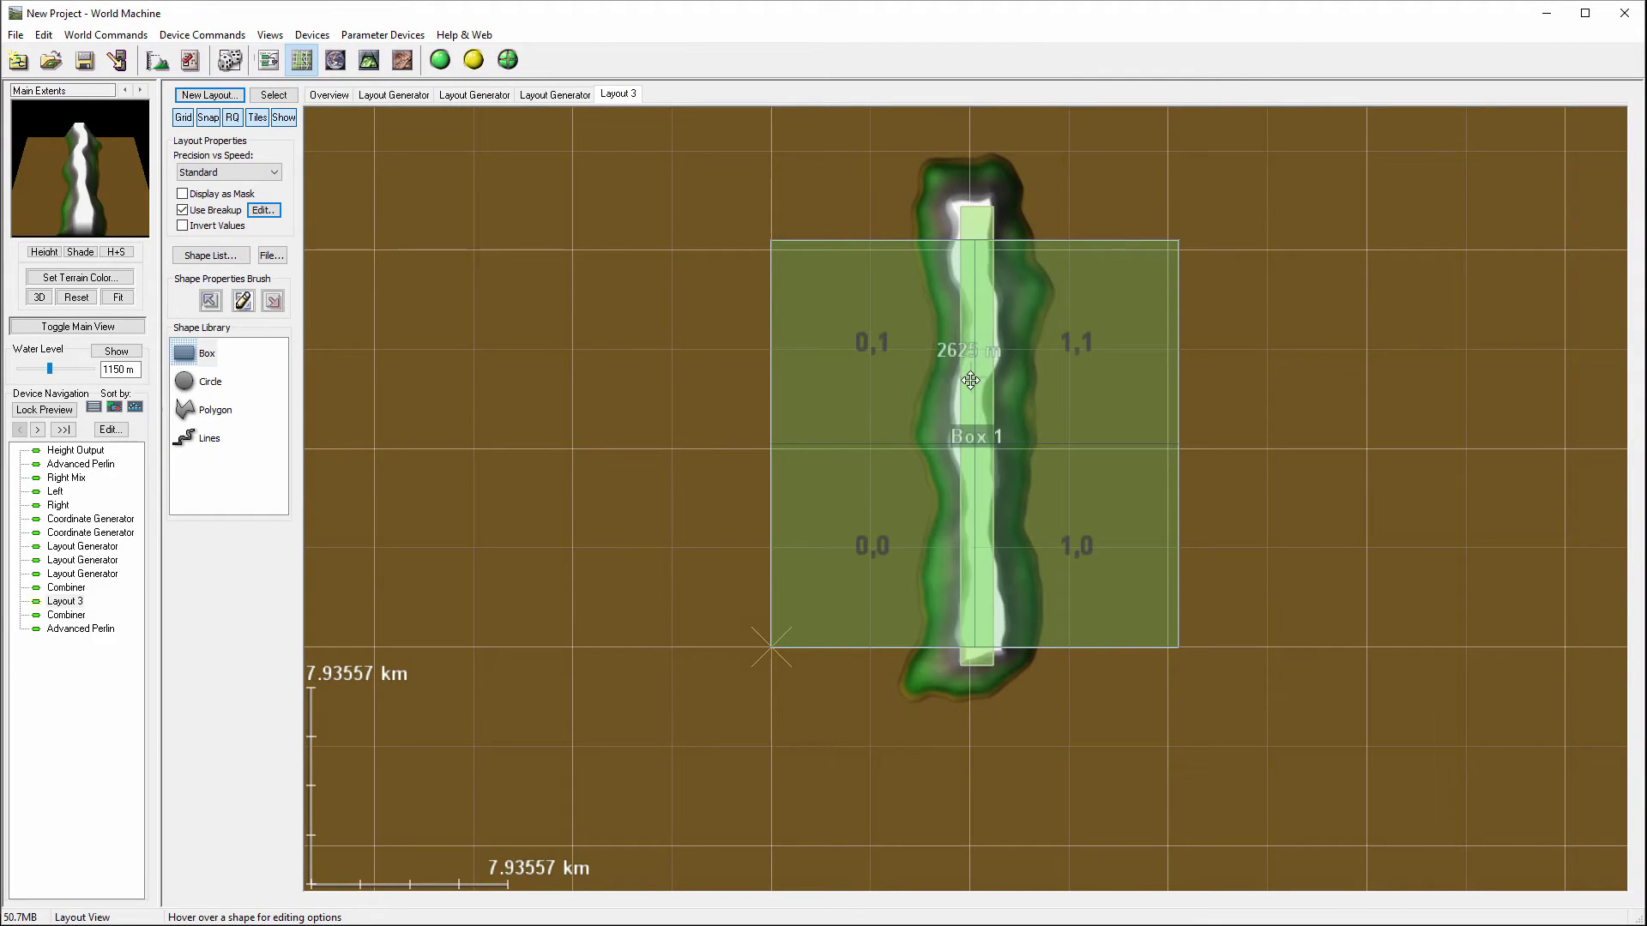
left_click(969, 380)
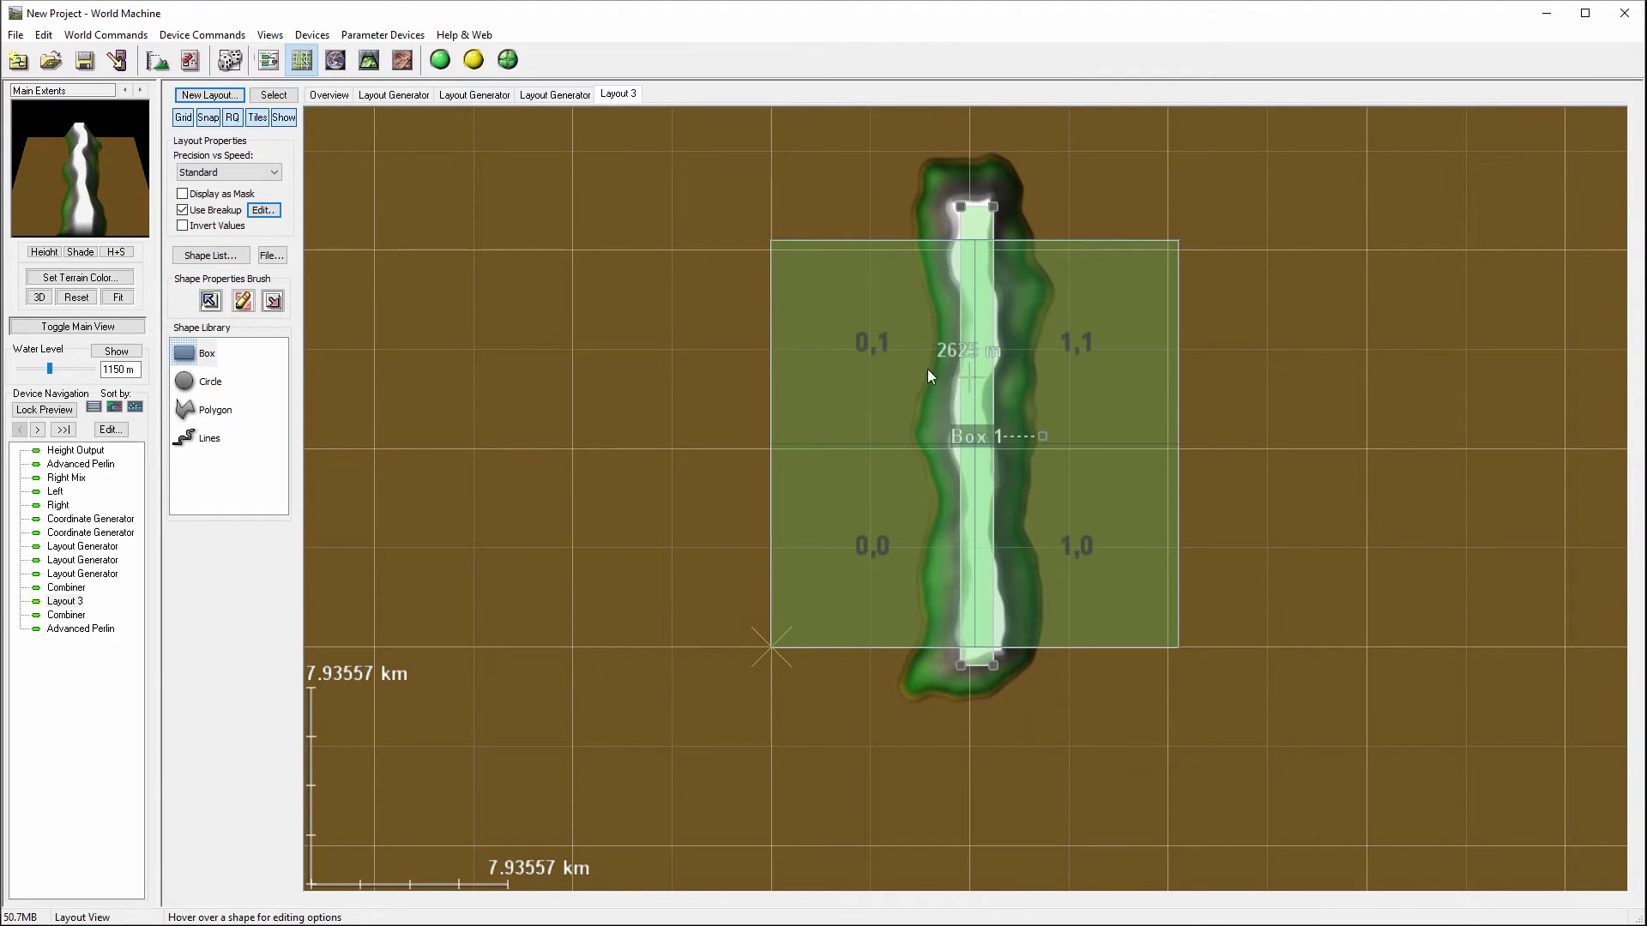
left_click(181, 226)
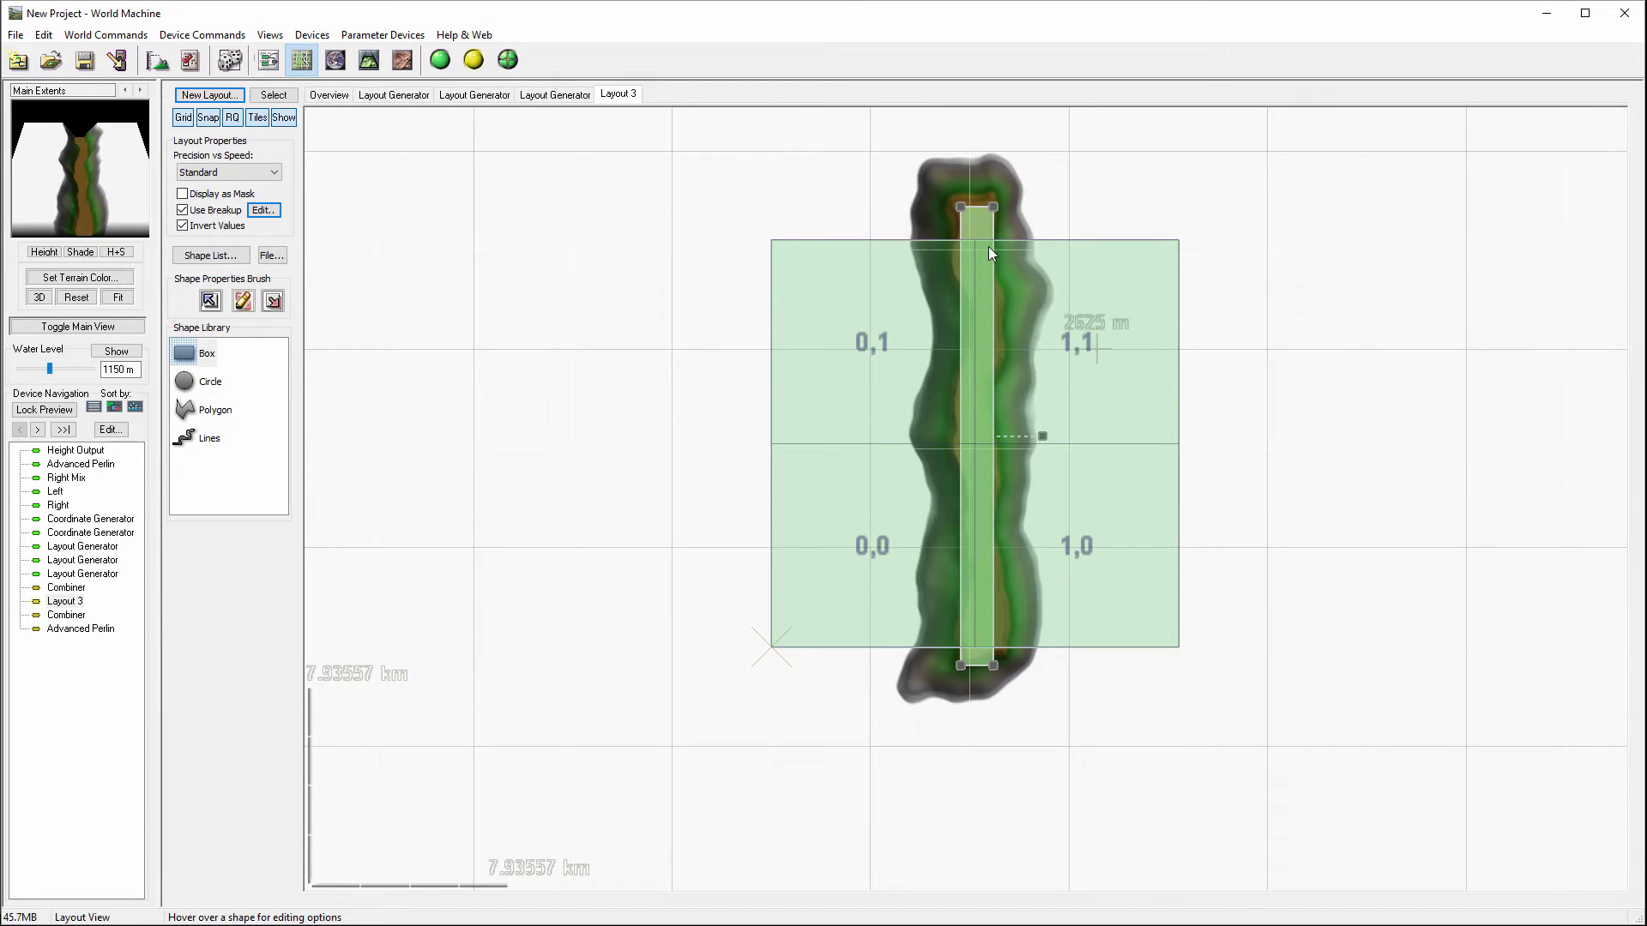
left_click(268, 60)
Set the method of the lower Combiner, fed by Left's layout and Advanced Perlin, to Min
left_click(1070, 491)
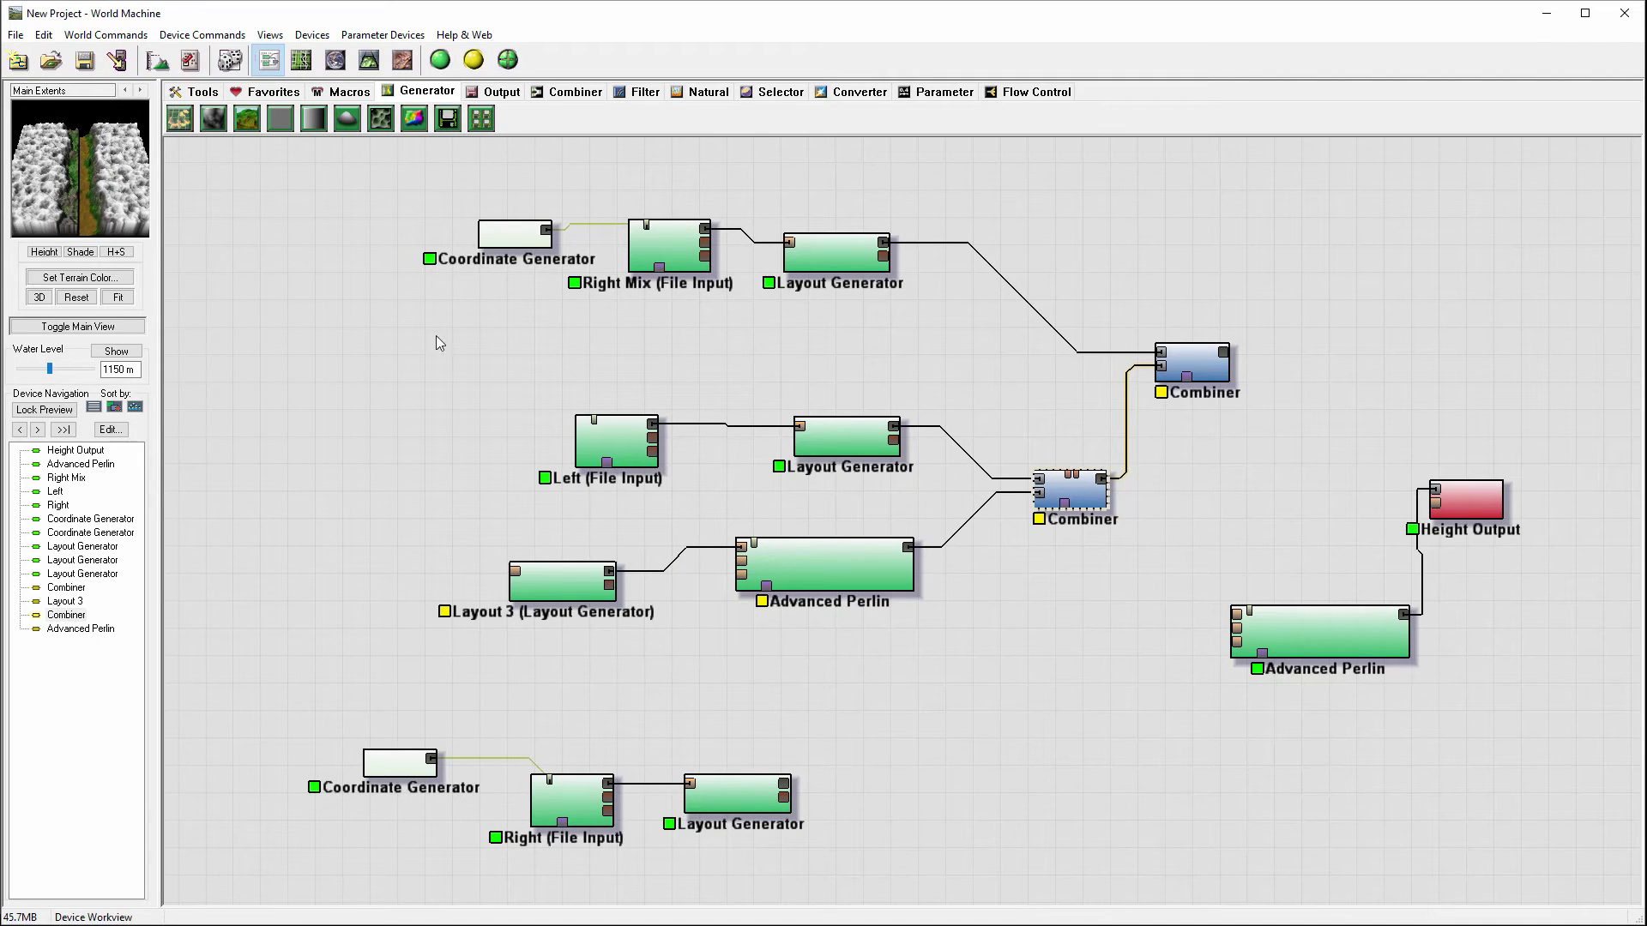
double_click(1064, 506)
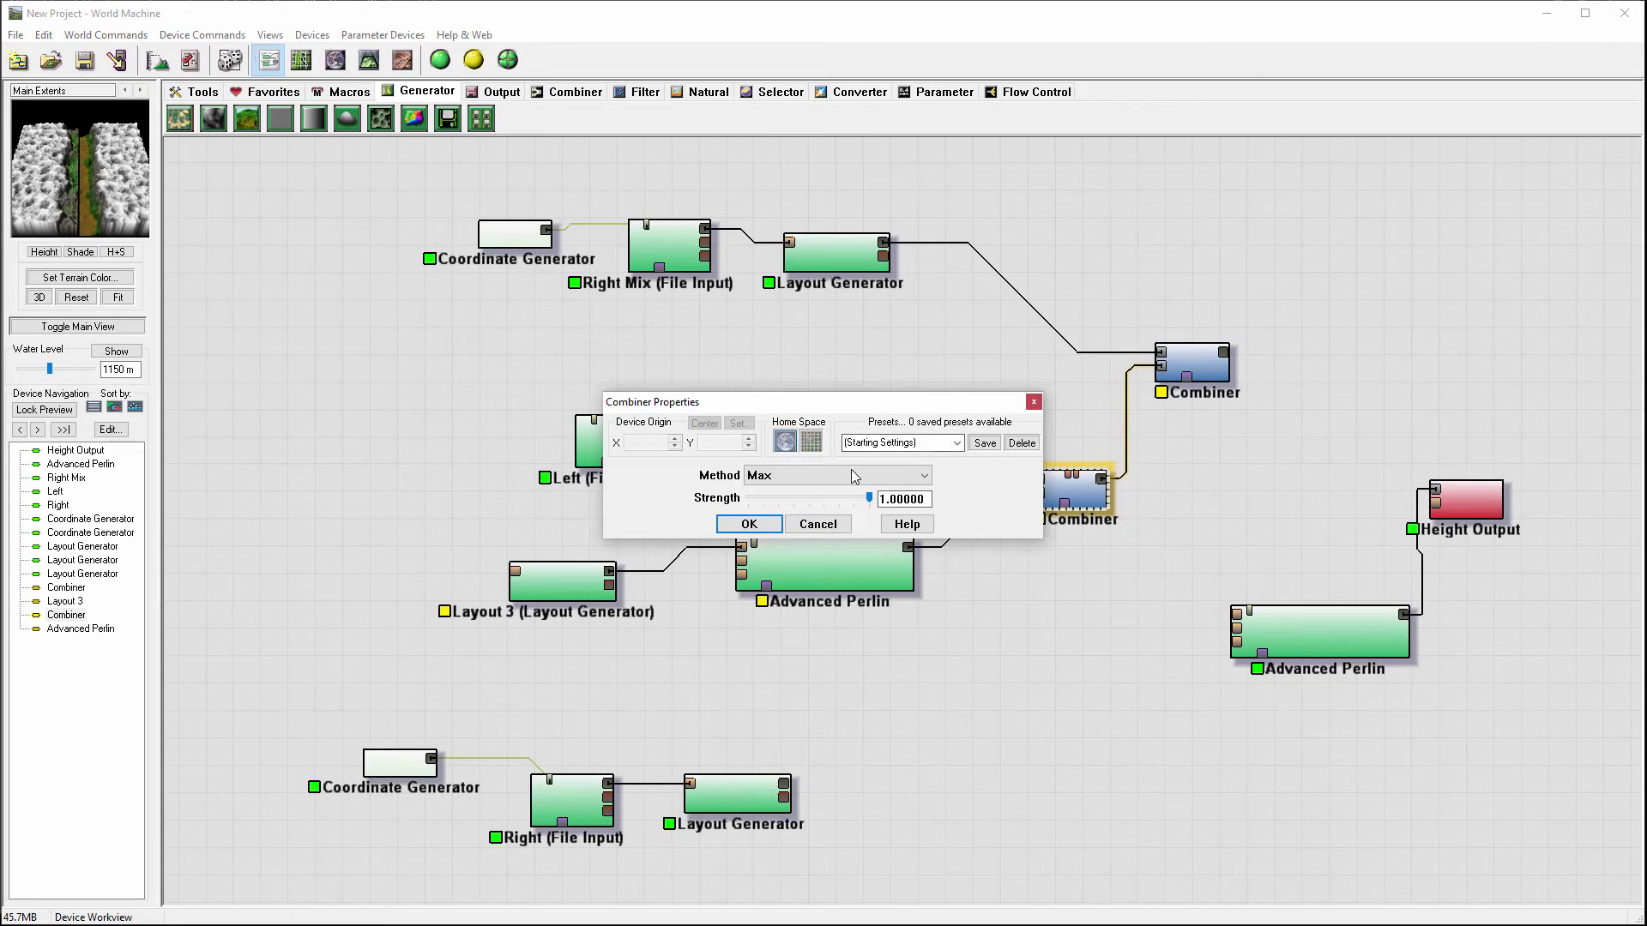
left_click(853, 476)
left_click(831, 559)
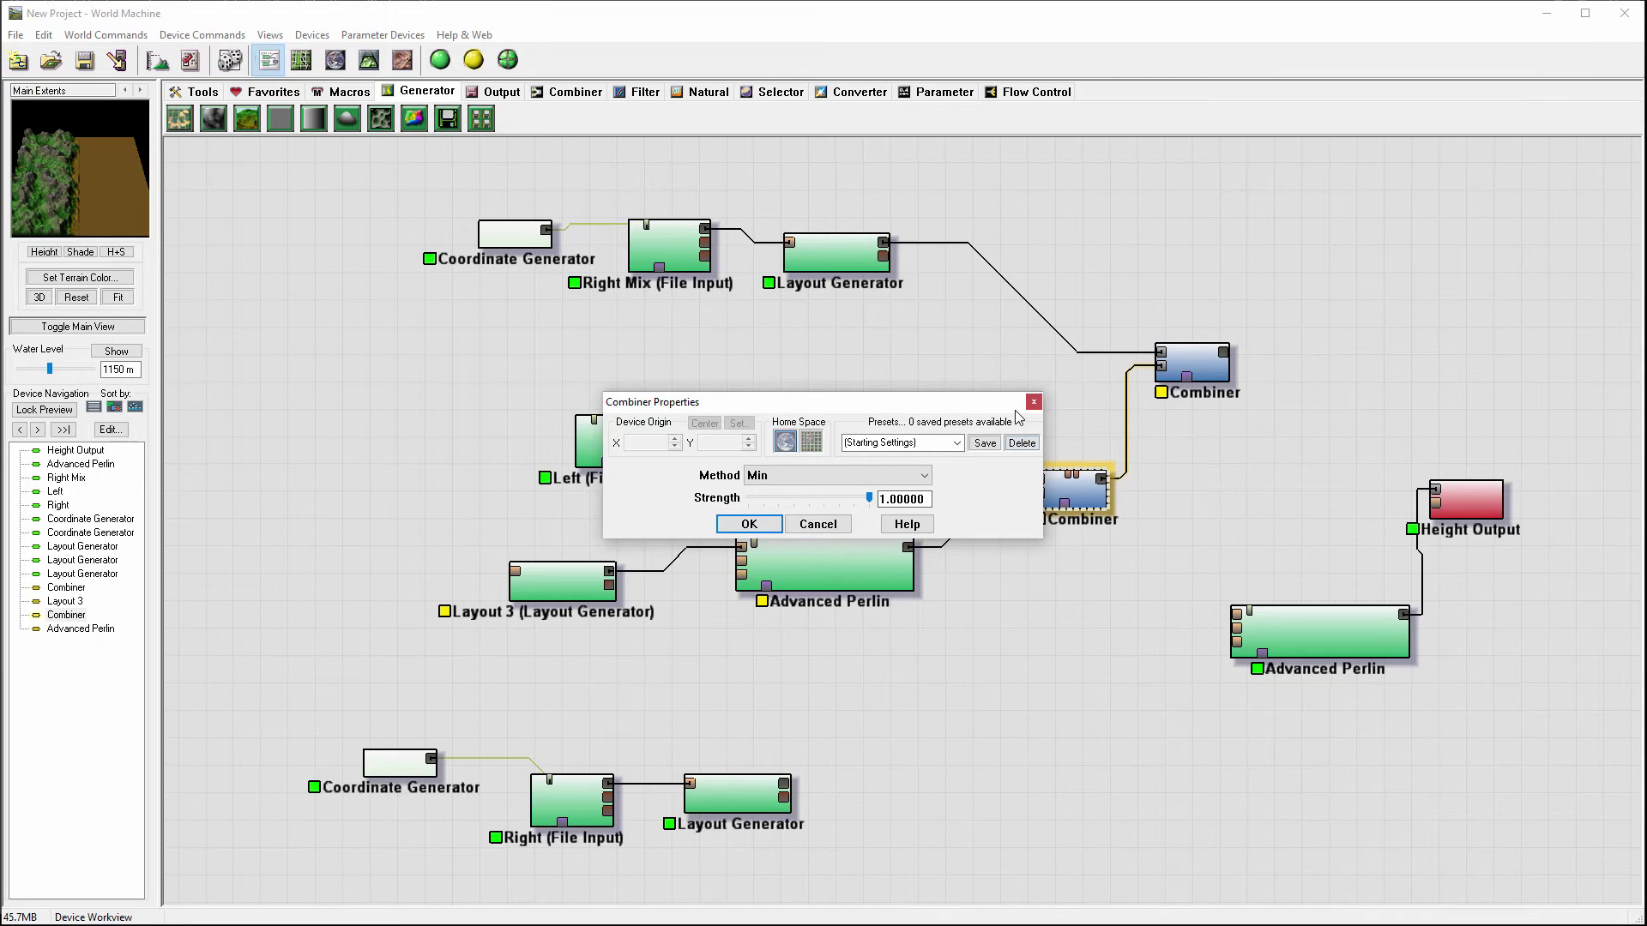
left_click(742, 524)
Examine the upper Combiner's merged terrain in the 3D view, checking the valley along the seam from several angles
left_click(1192, 362)
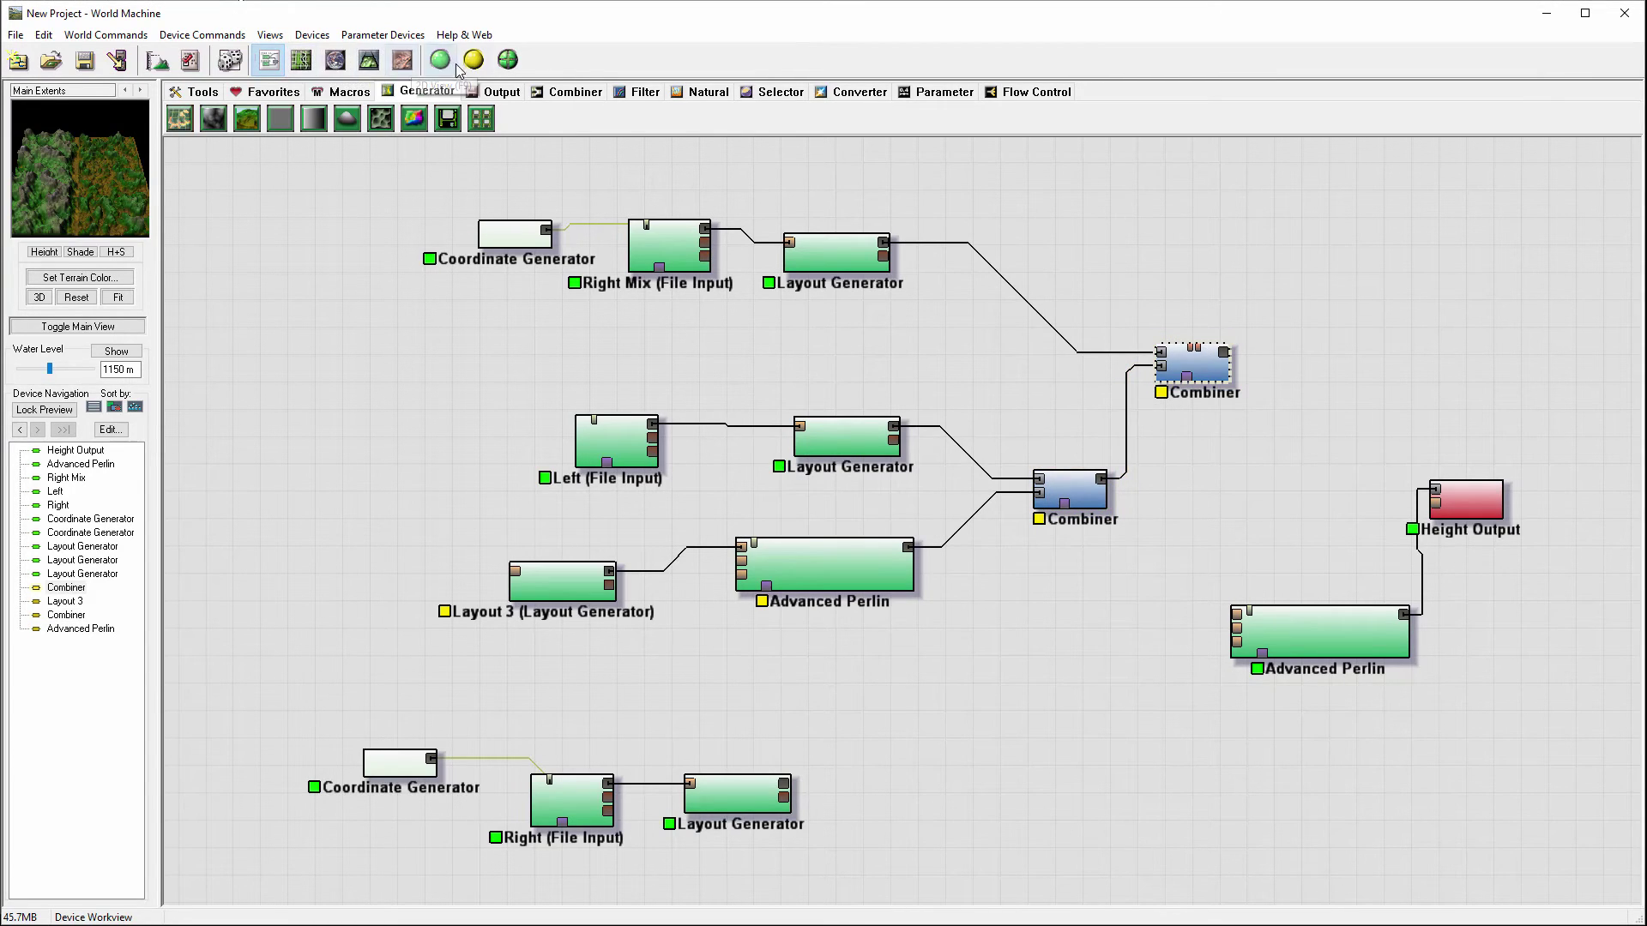
left_click(370, 60)
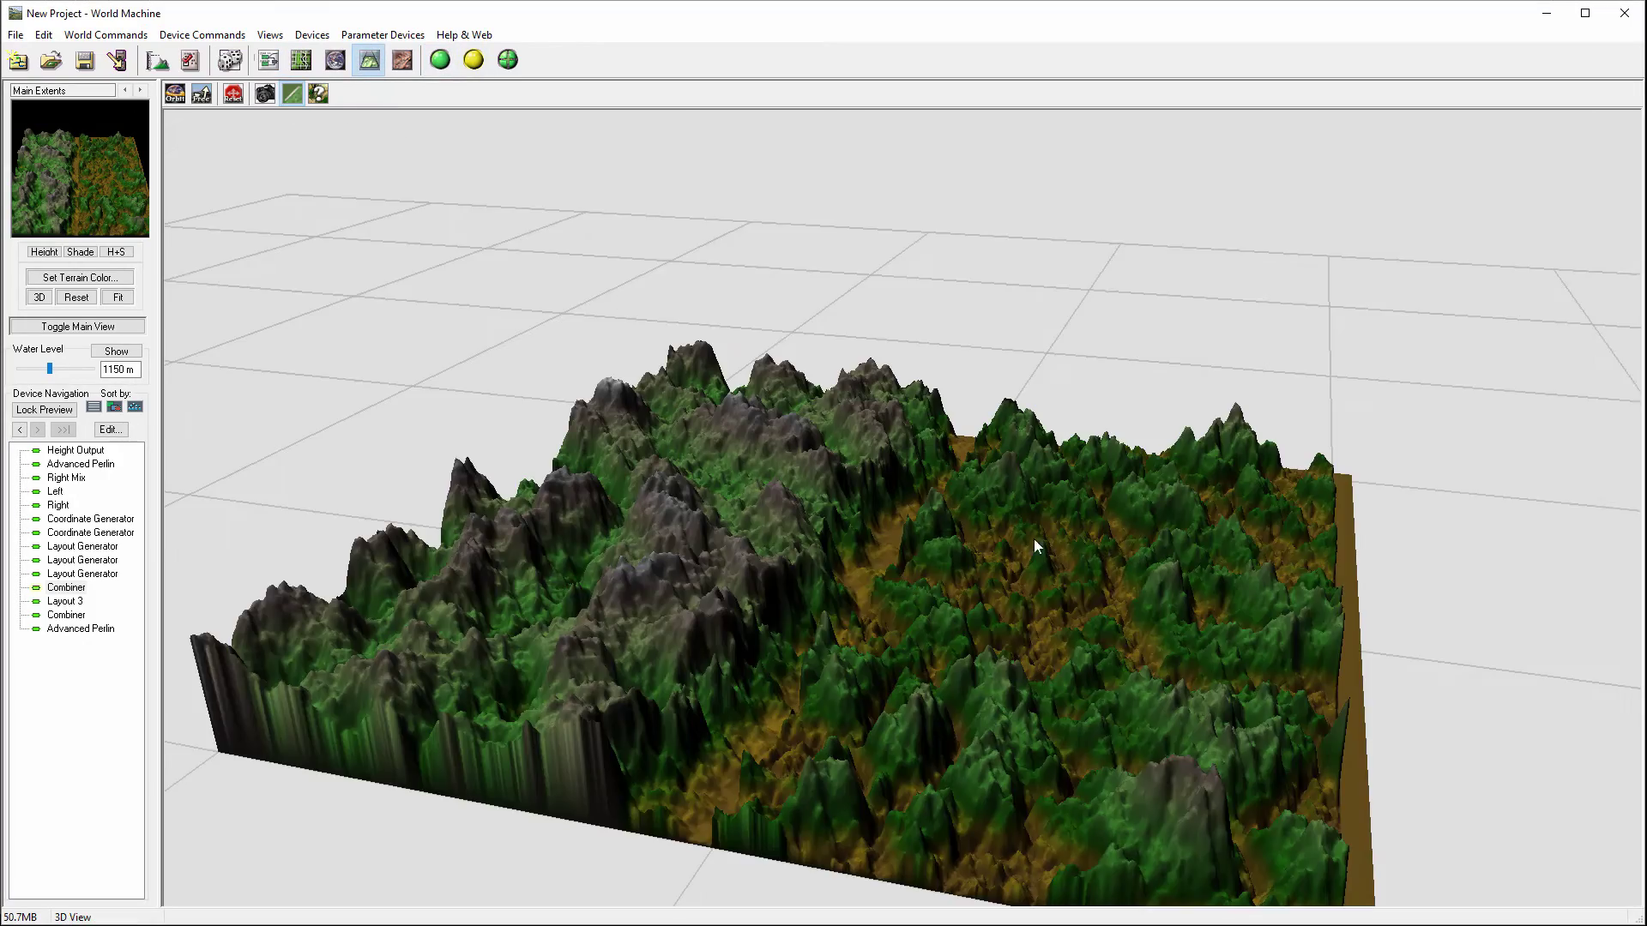
left_click_drag(1033, 539, 1028, 410)
left_click_drag(958, 494, 913, 647)
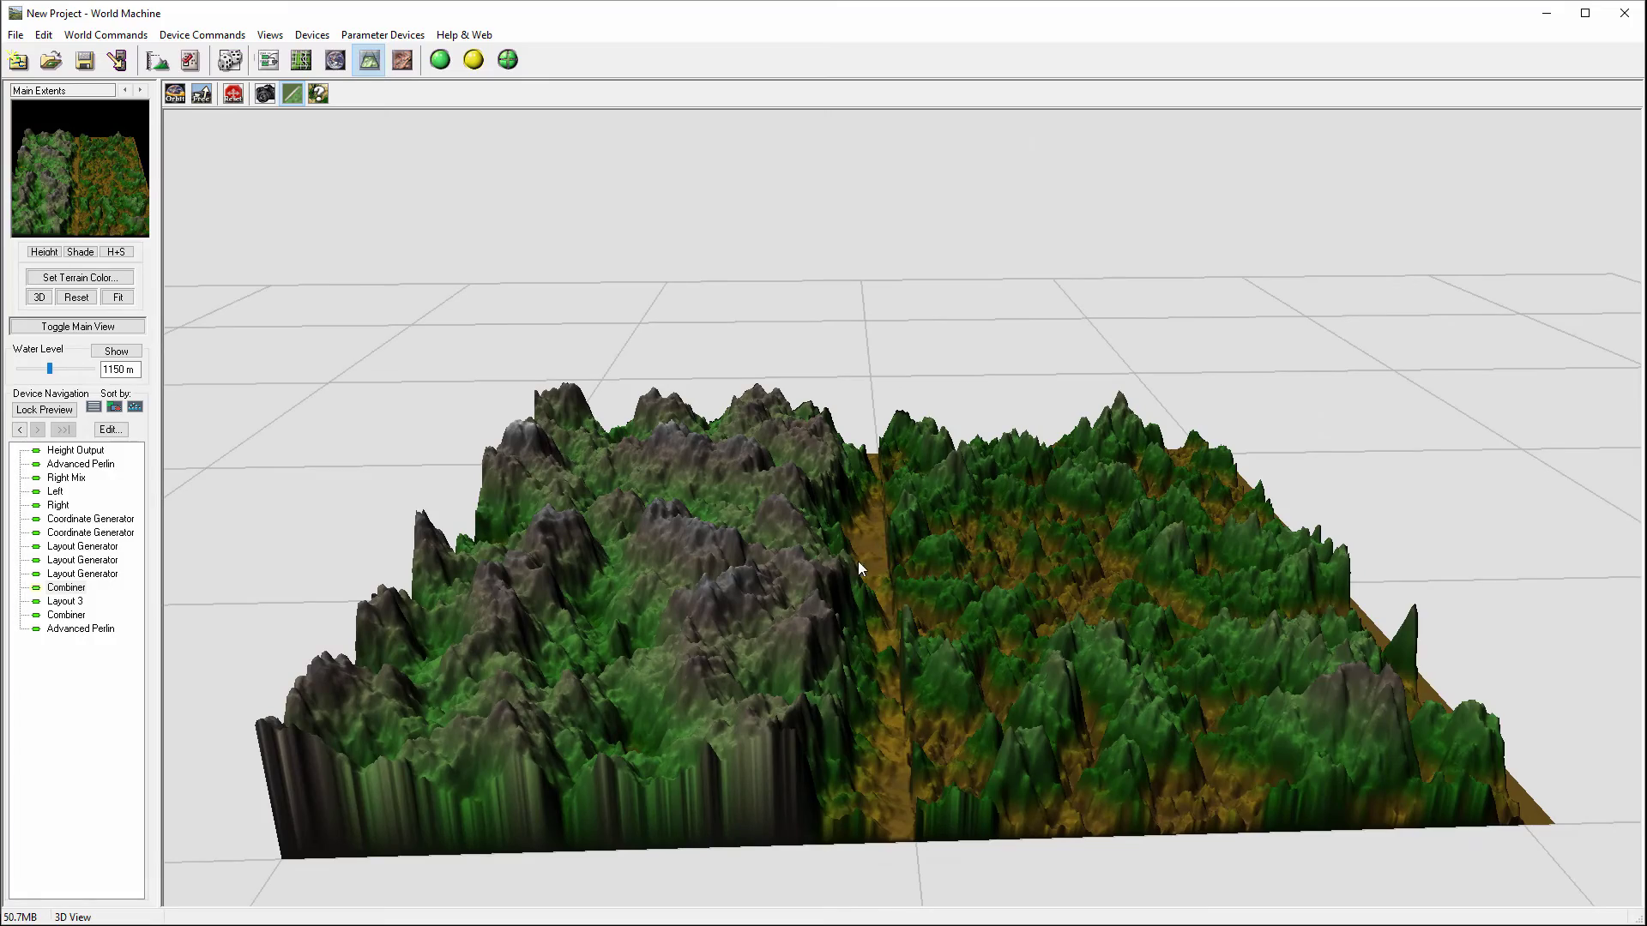
left_click_drag(976, 661, 802, 682)
left_click_drag(761, 564, 863, 487)
left_click_drag(943, 396, 887, 420)
left_click(269, 59)
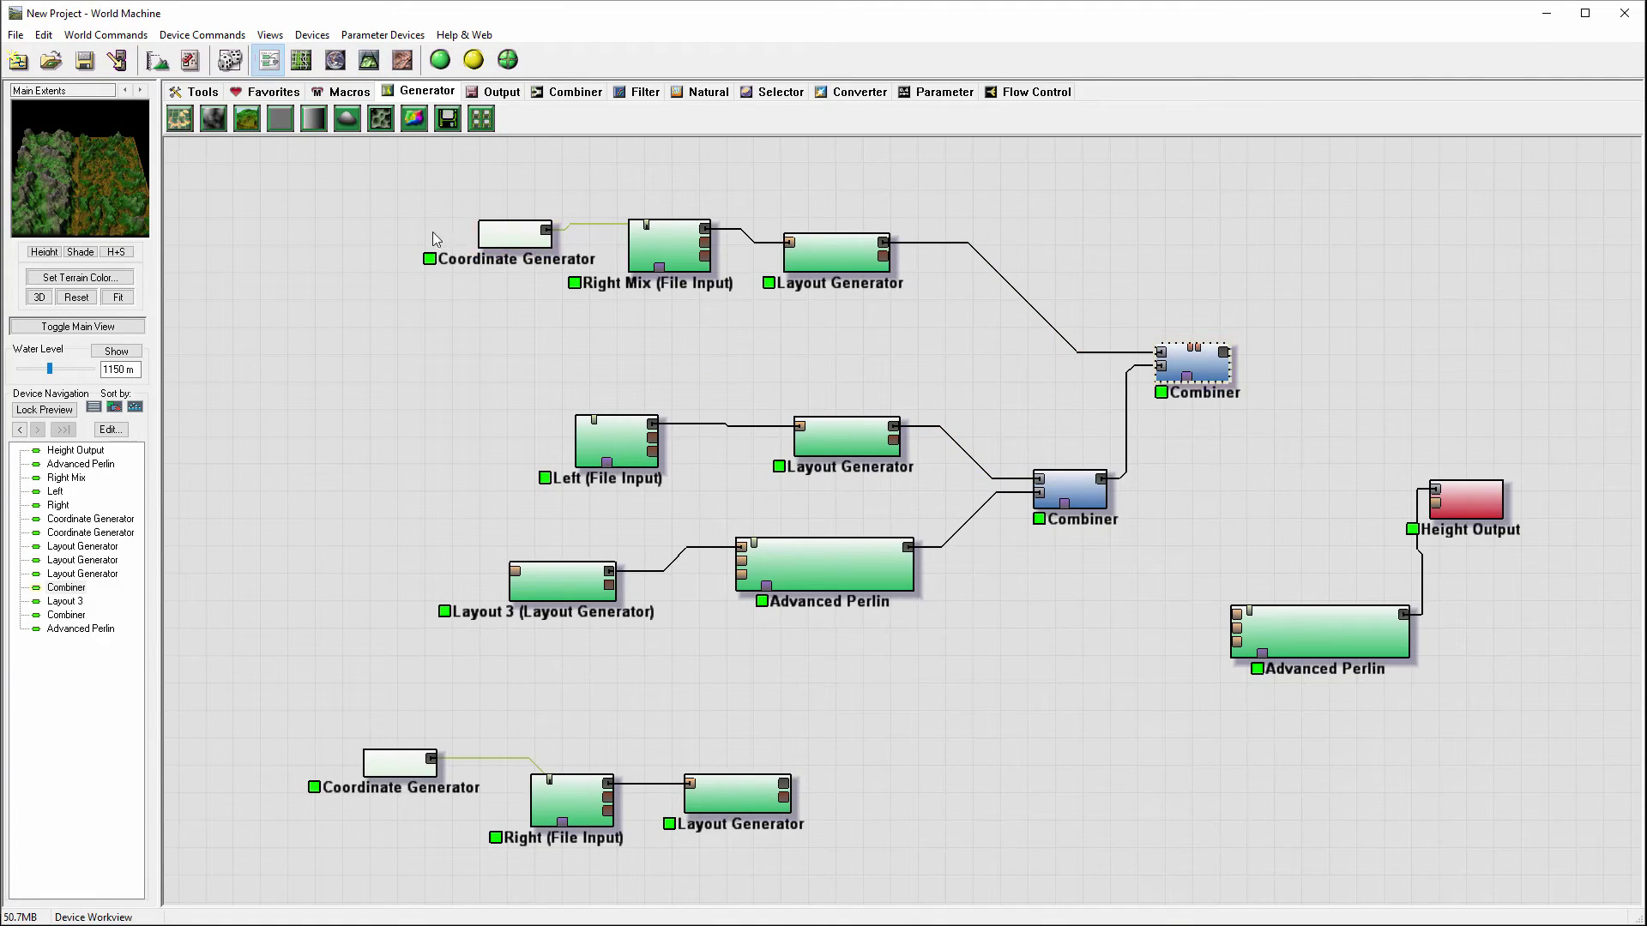
Set the Right Mix file input's outside behavior to Mirror and increase its edge blending
double_click(672, 242)
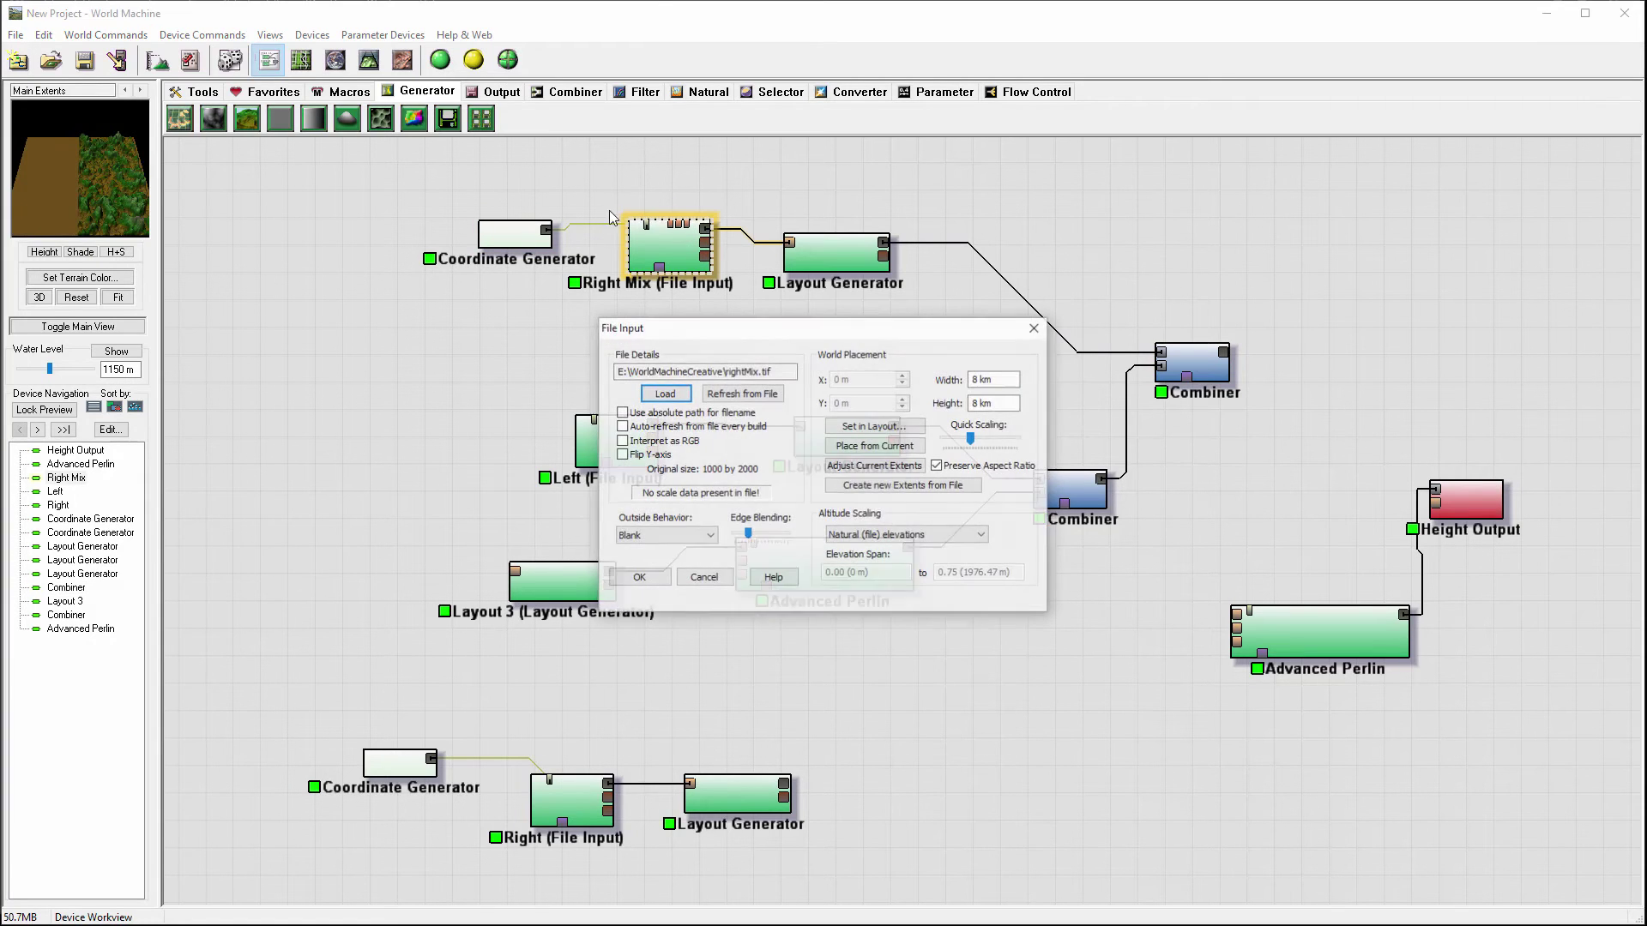
left_click(679, 539)
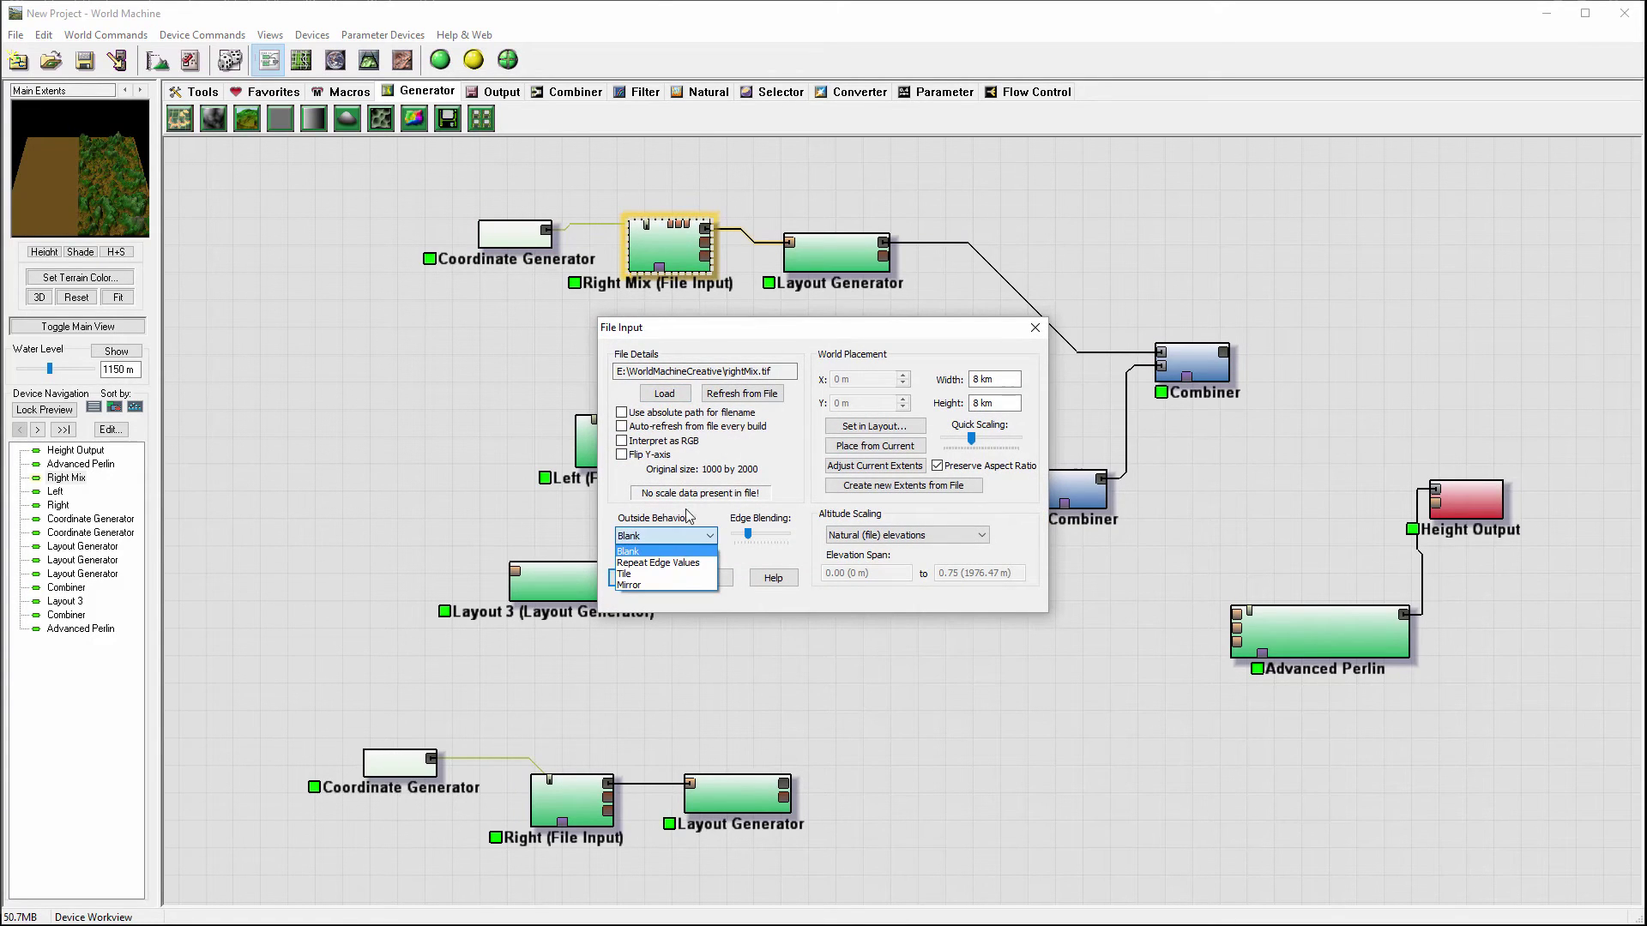
left_click(660, 585)
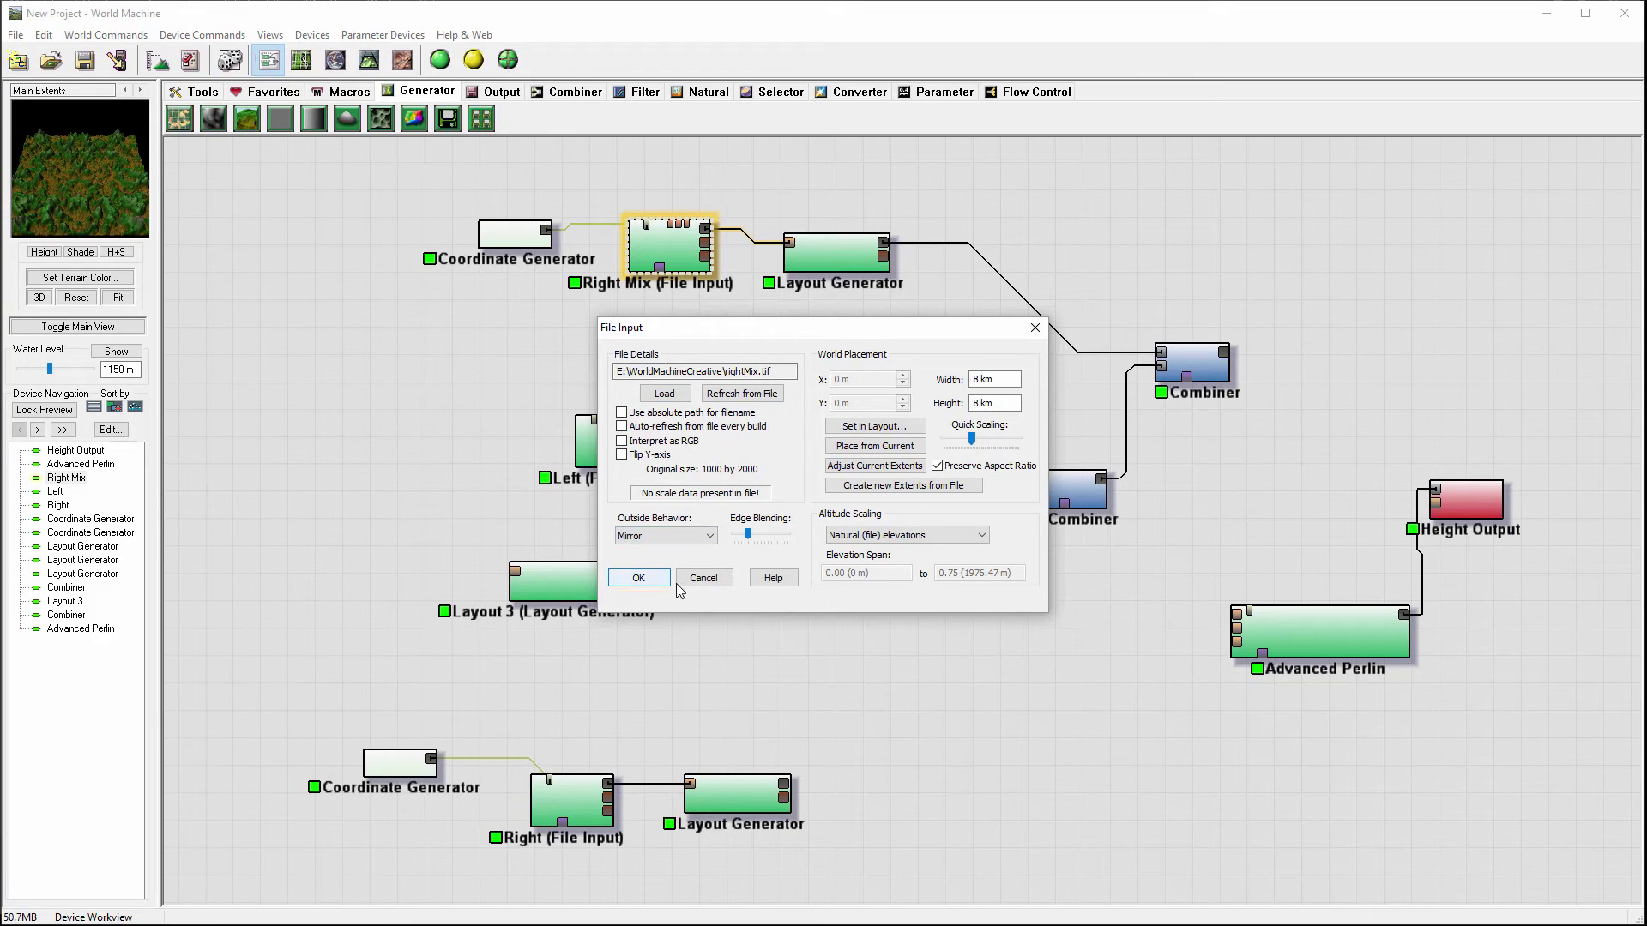
left_click(769, 535)
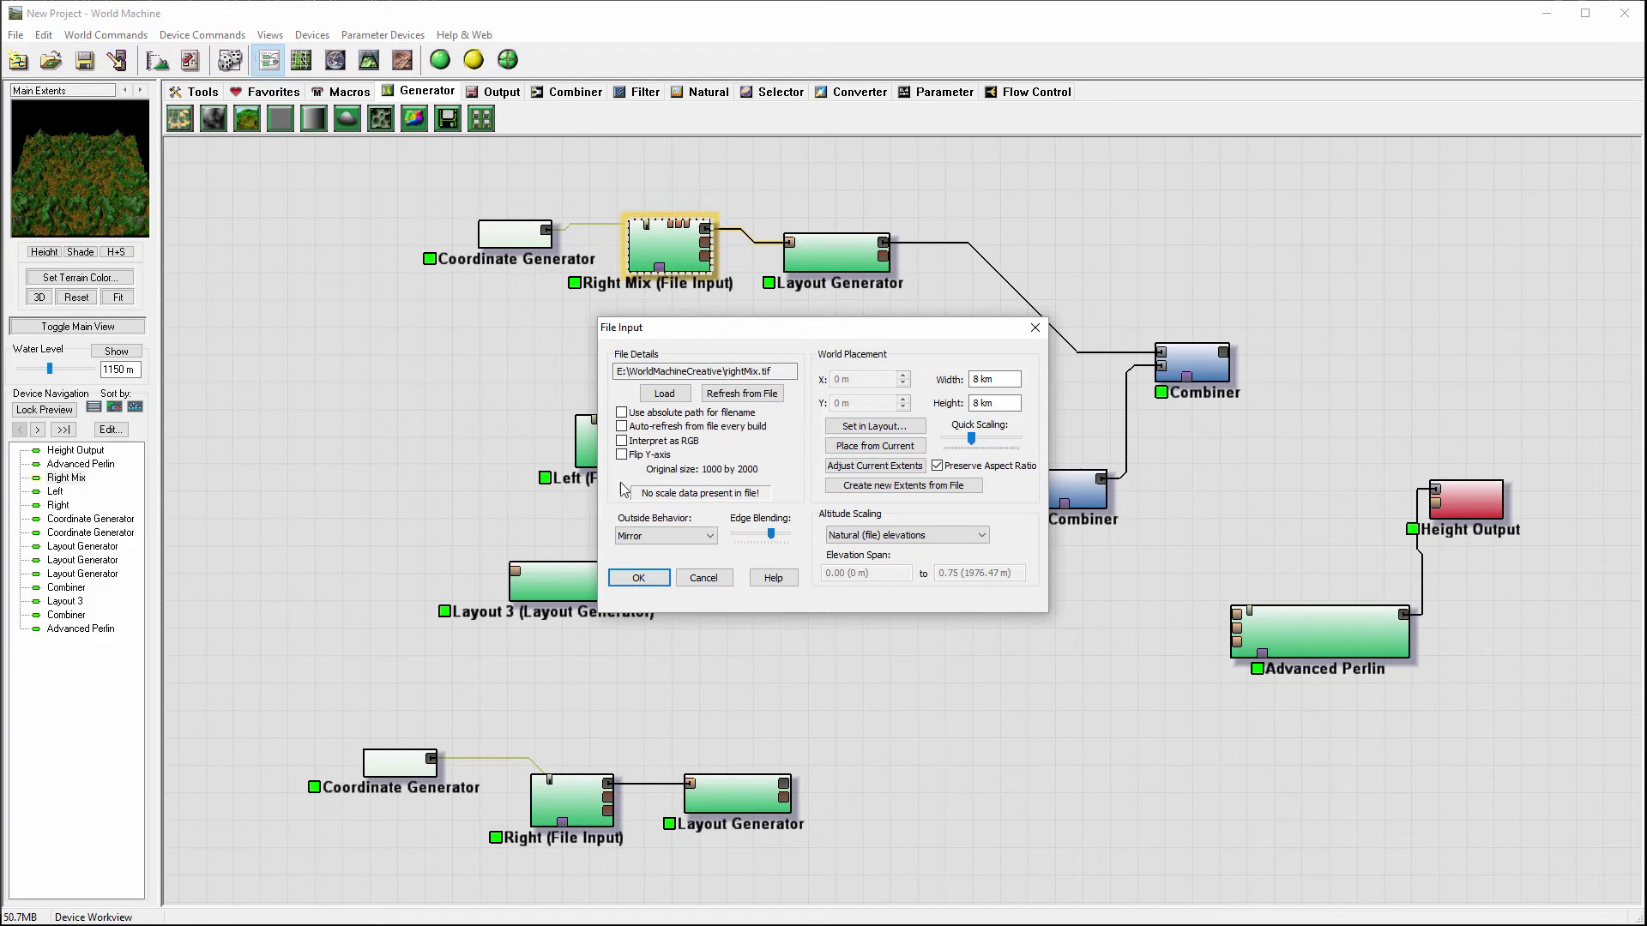
left_click(635, 578)
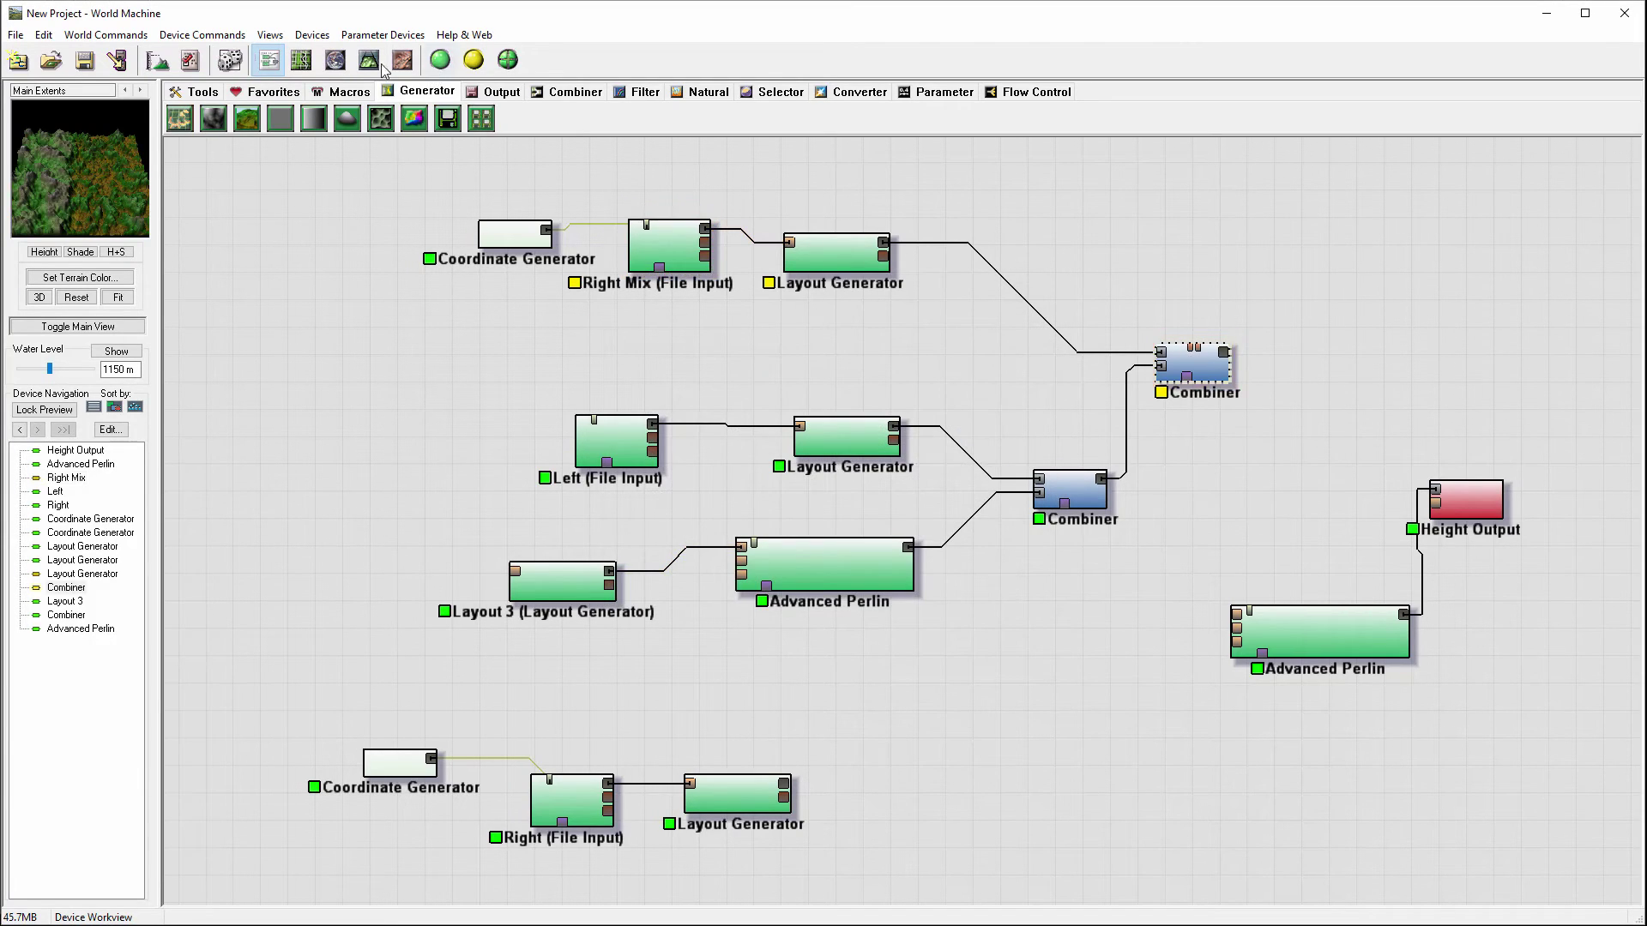
Build the terrain and examine the seam between the two halves in the 3D view, up close and from several angles
left_click(441, 60)
left_click_drag(1084, 495, 958, 485)
left_click_drag(900, 719, 940, 540)
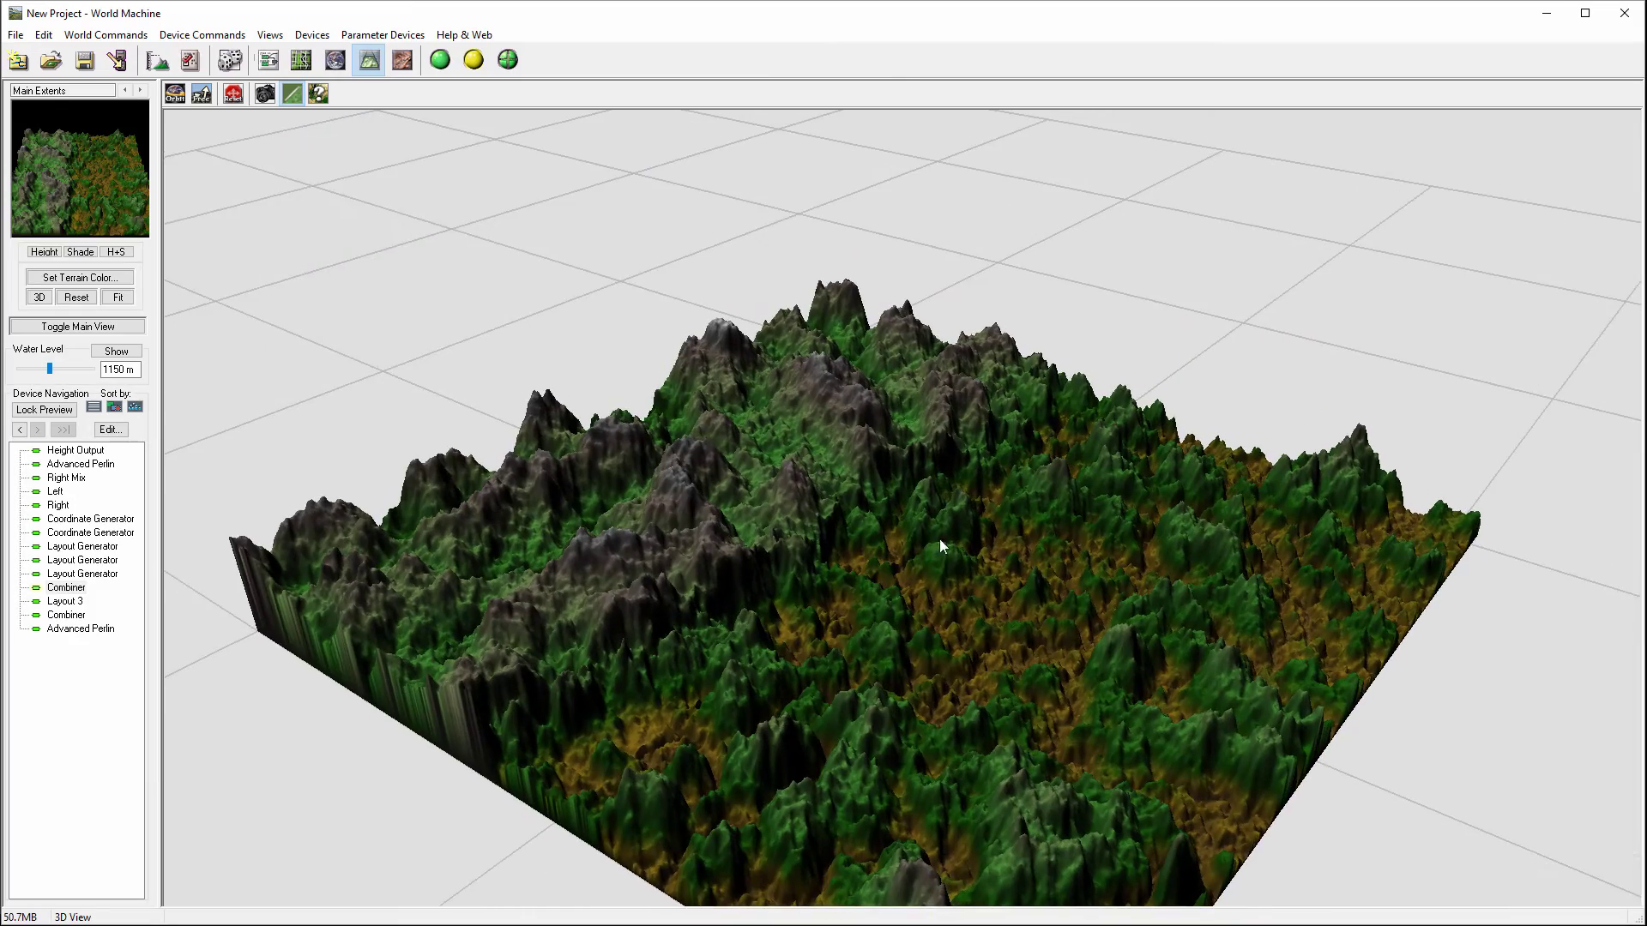
left_click_drag(861, 598, 920, 557)
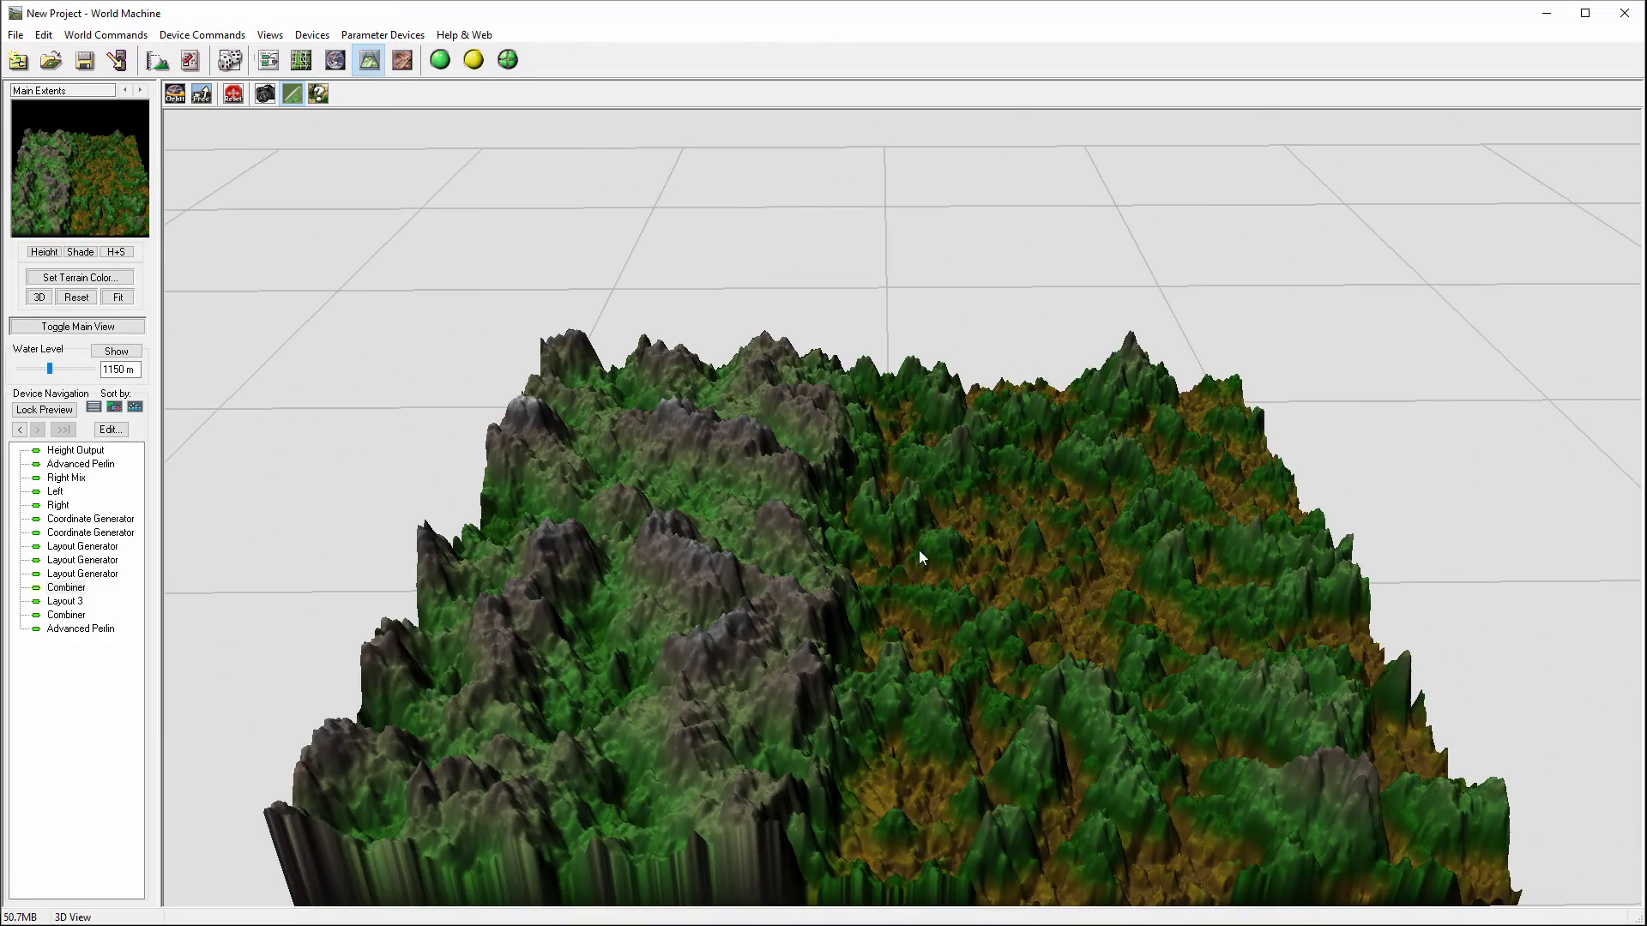
scroll(889, 569, "up", 3)
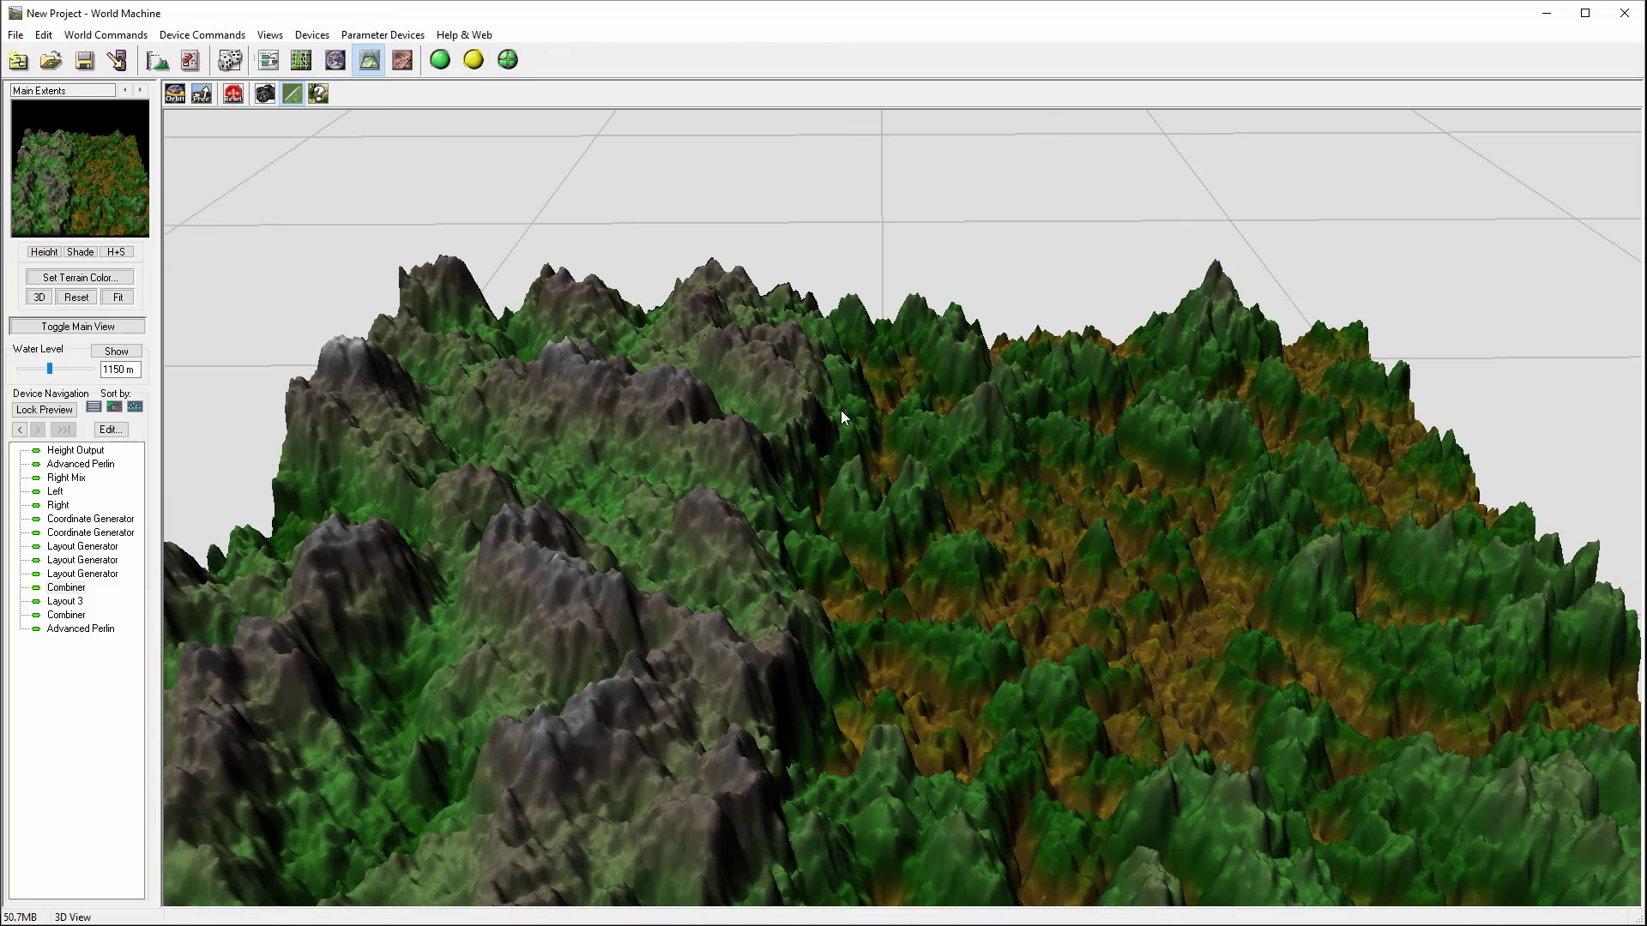
left_click_drag(954, 446, 799, 520)
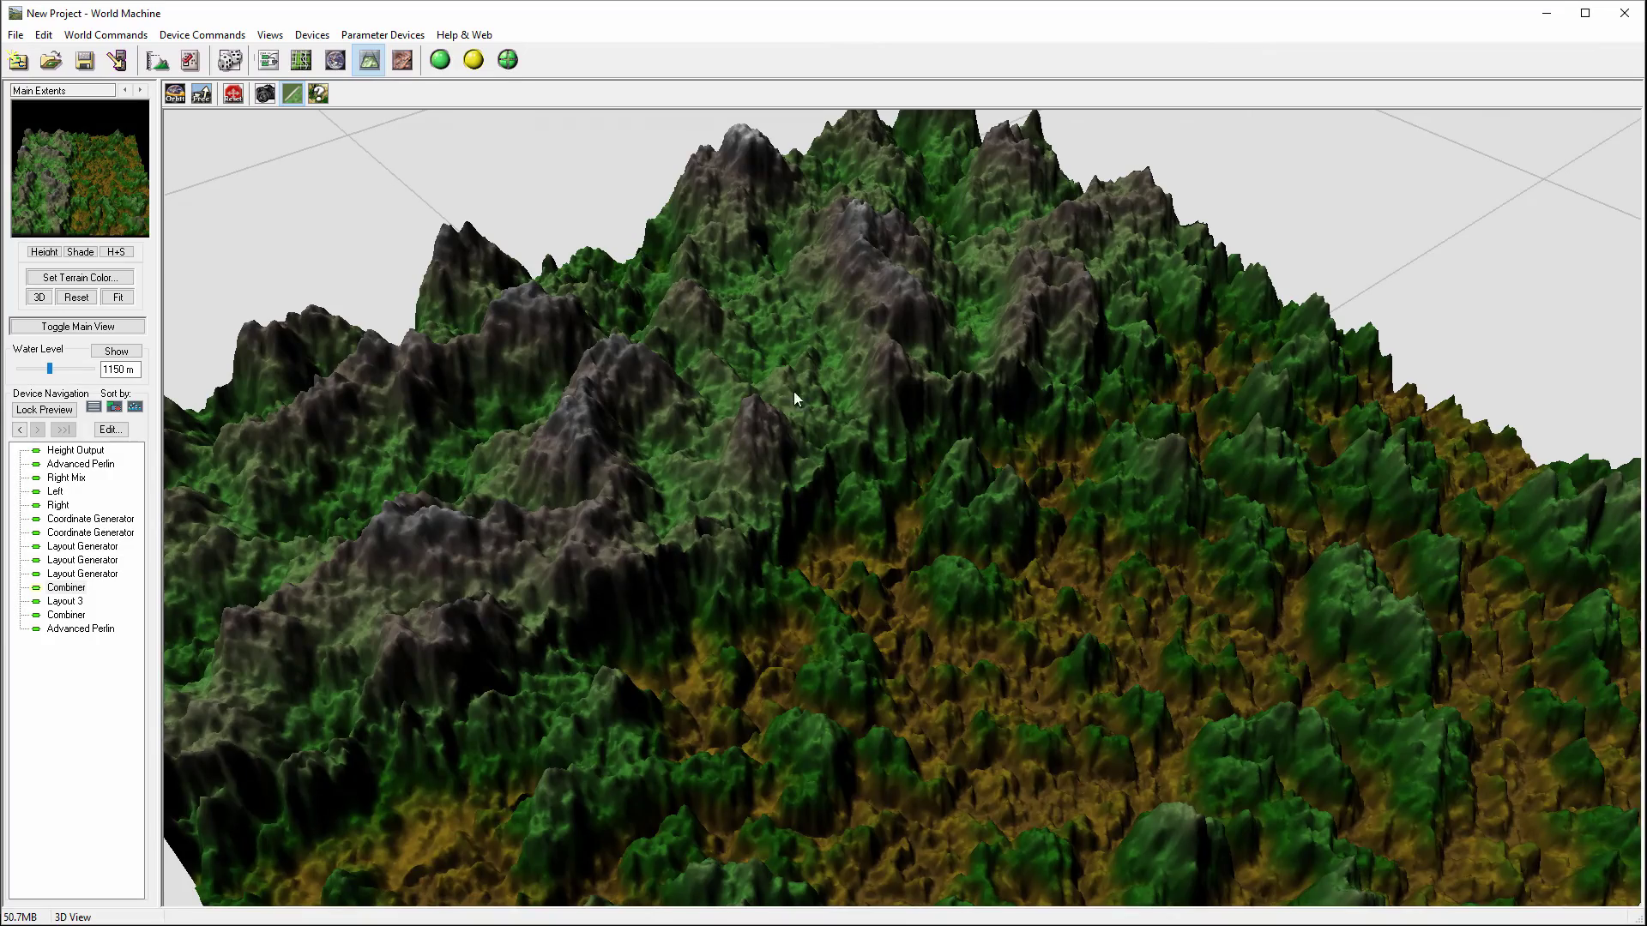
left_click_drag(794, 399, 897, 577)
scroll(890, 566, "down", 3)
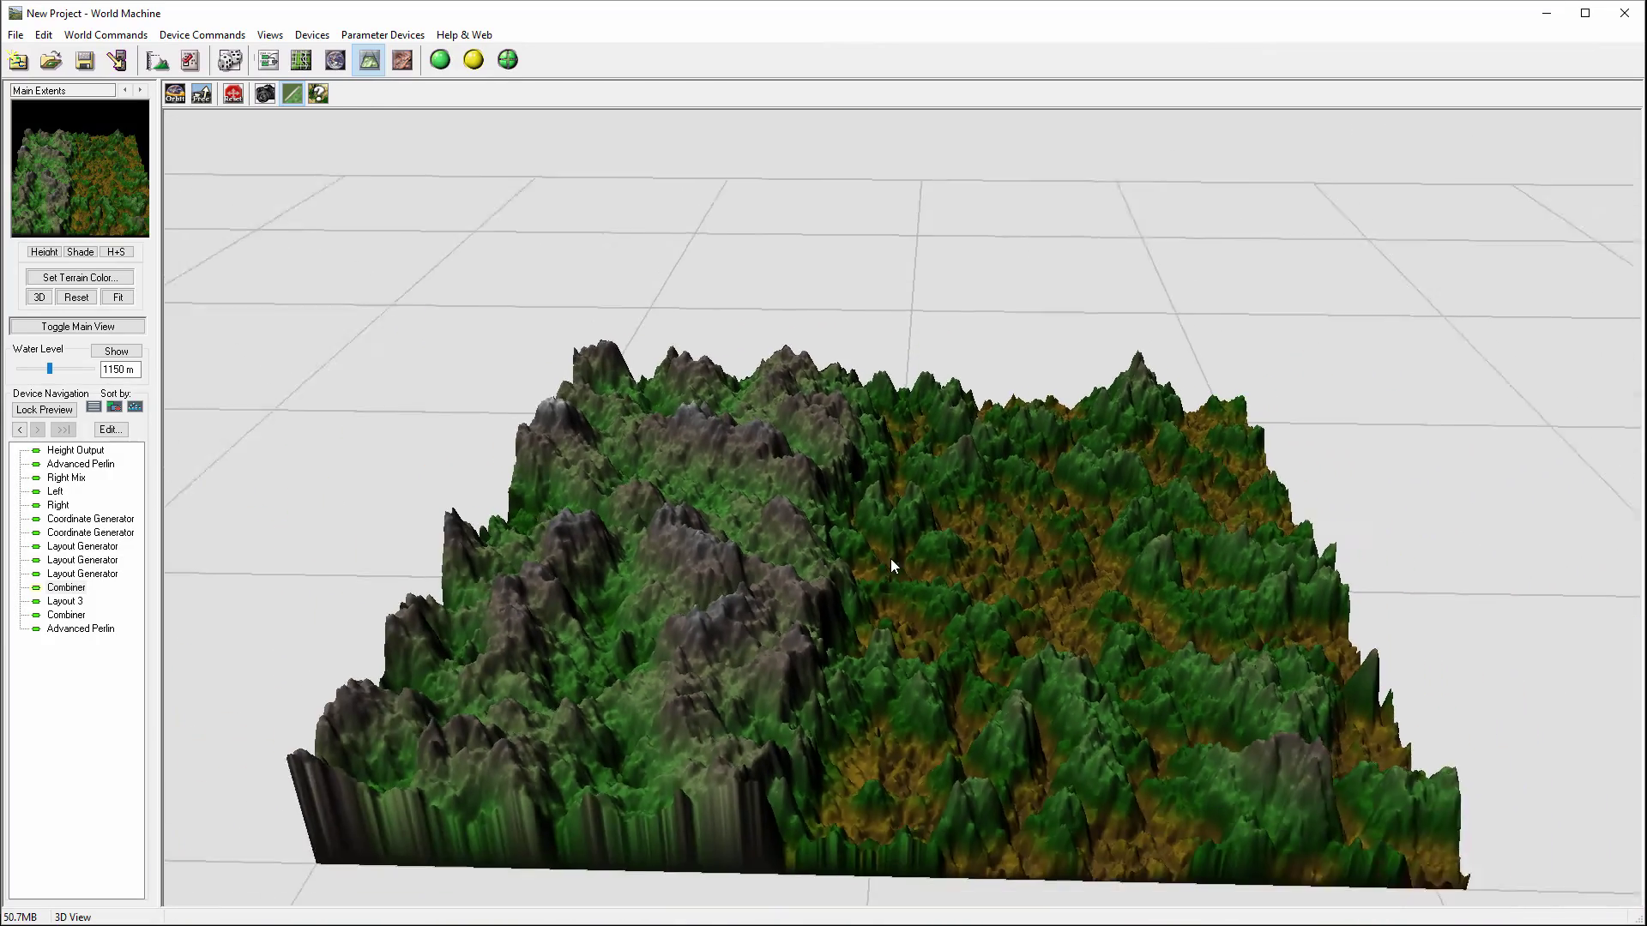
scroll(890, 565, "down", 2)
scroll(1013, 634, "down", 2)
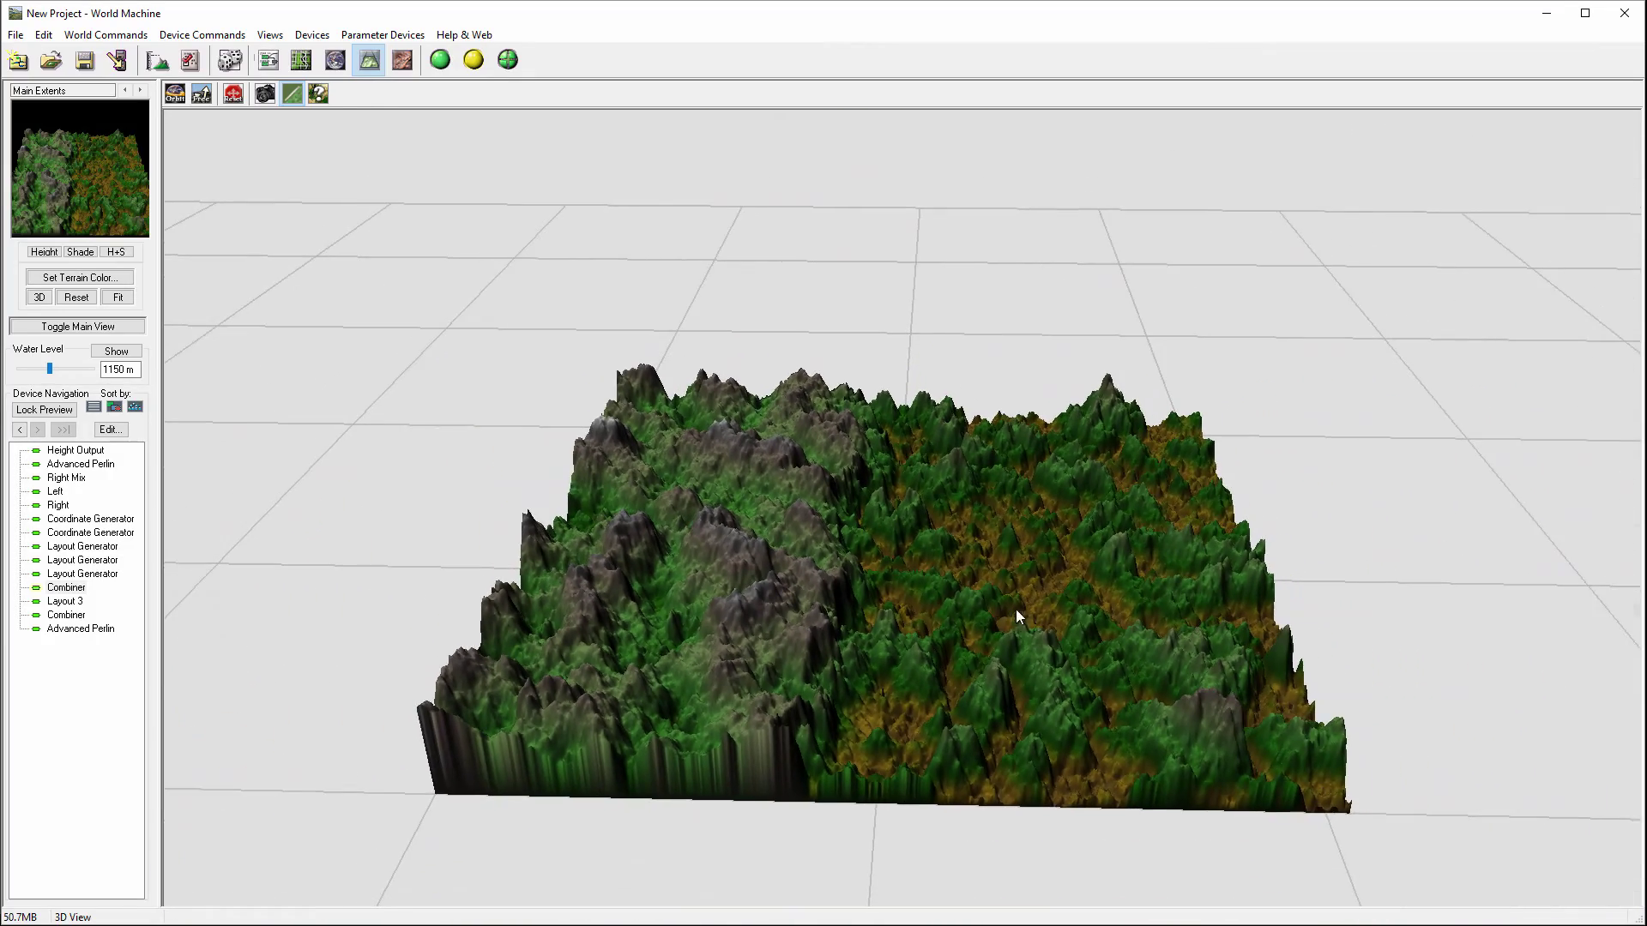
left_click_drag(1016, 610, 813, 639)
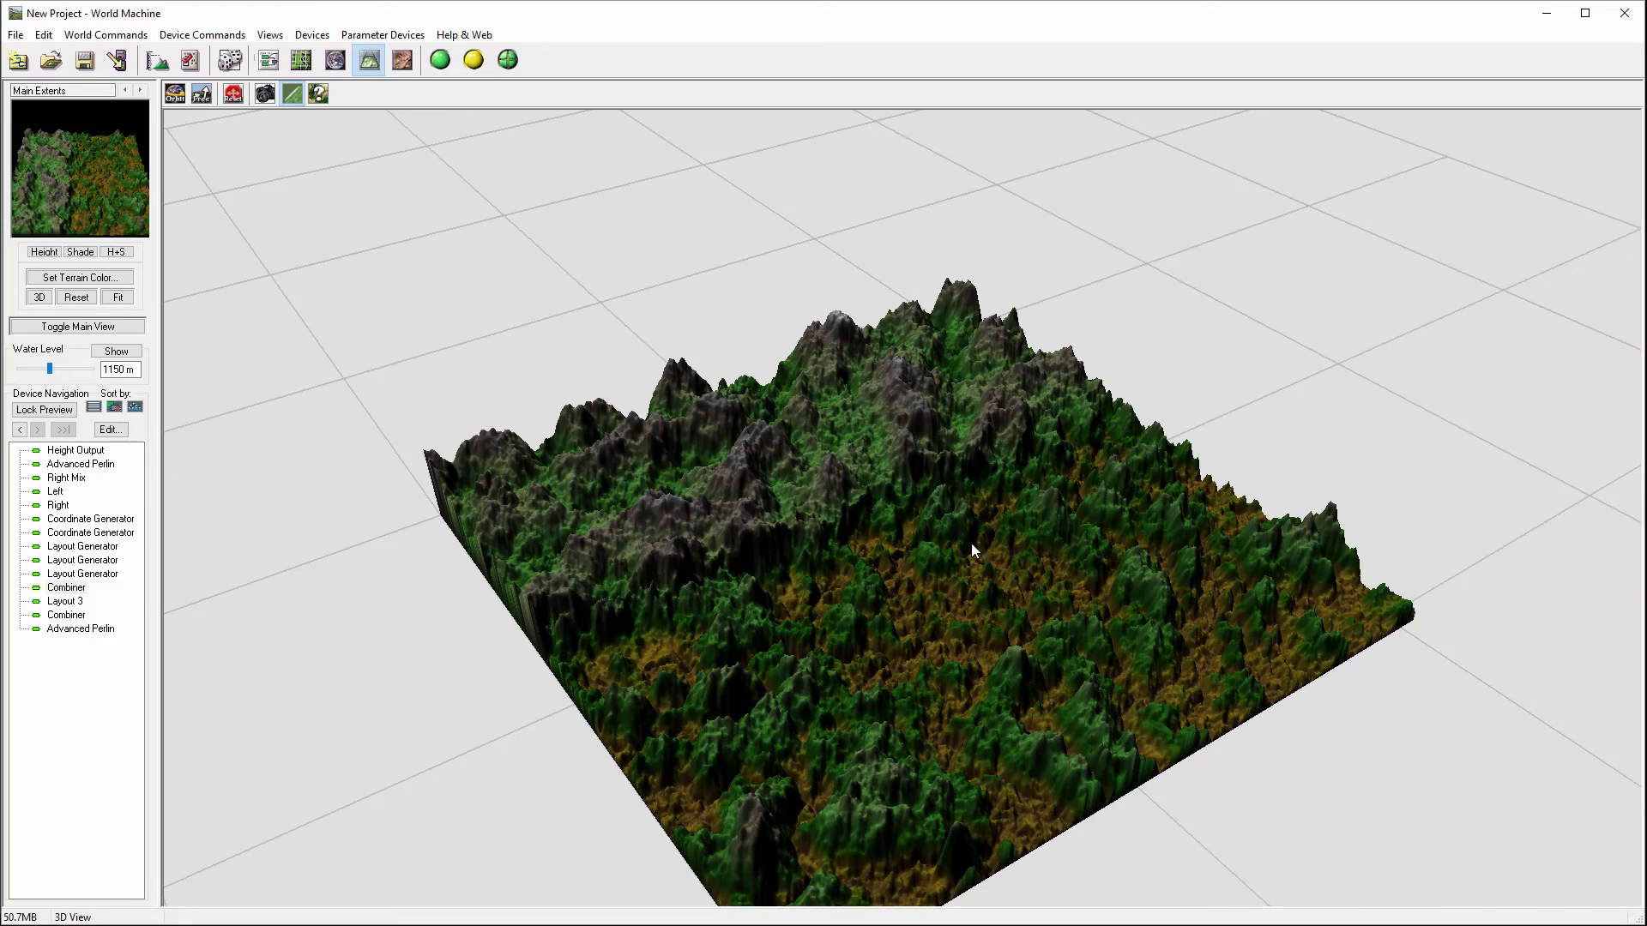
mouse_move(971, 543)
left_mouse_down()
mouse_move(1028, 604)
mouse_move(949, 547)
left_mouse_up()
left_click_drag(982, 607, 1025, 713)
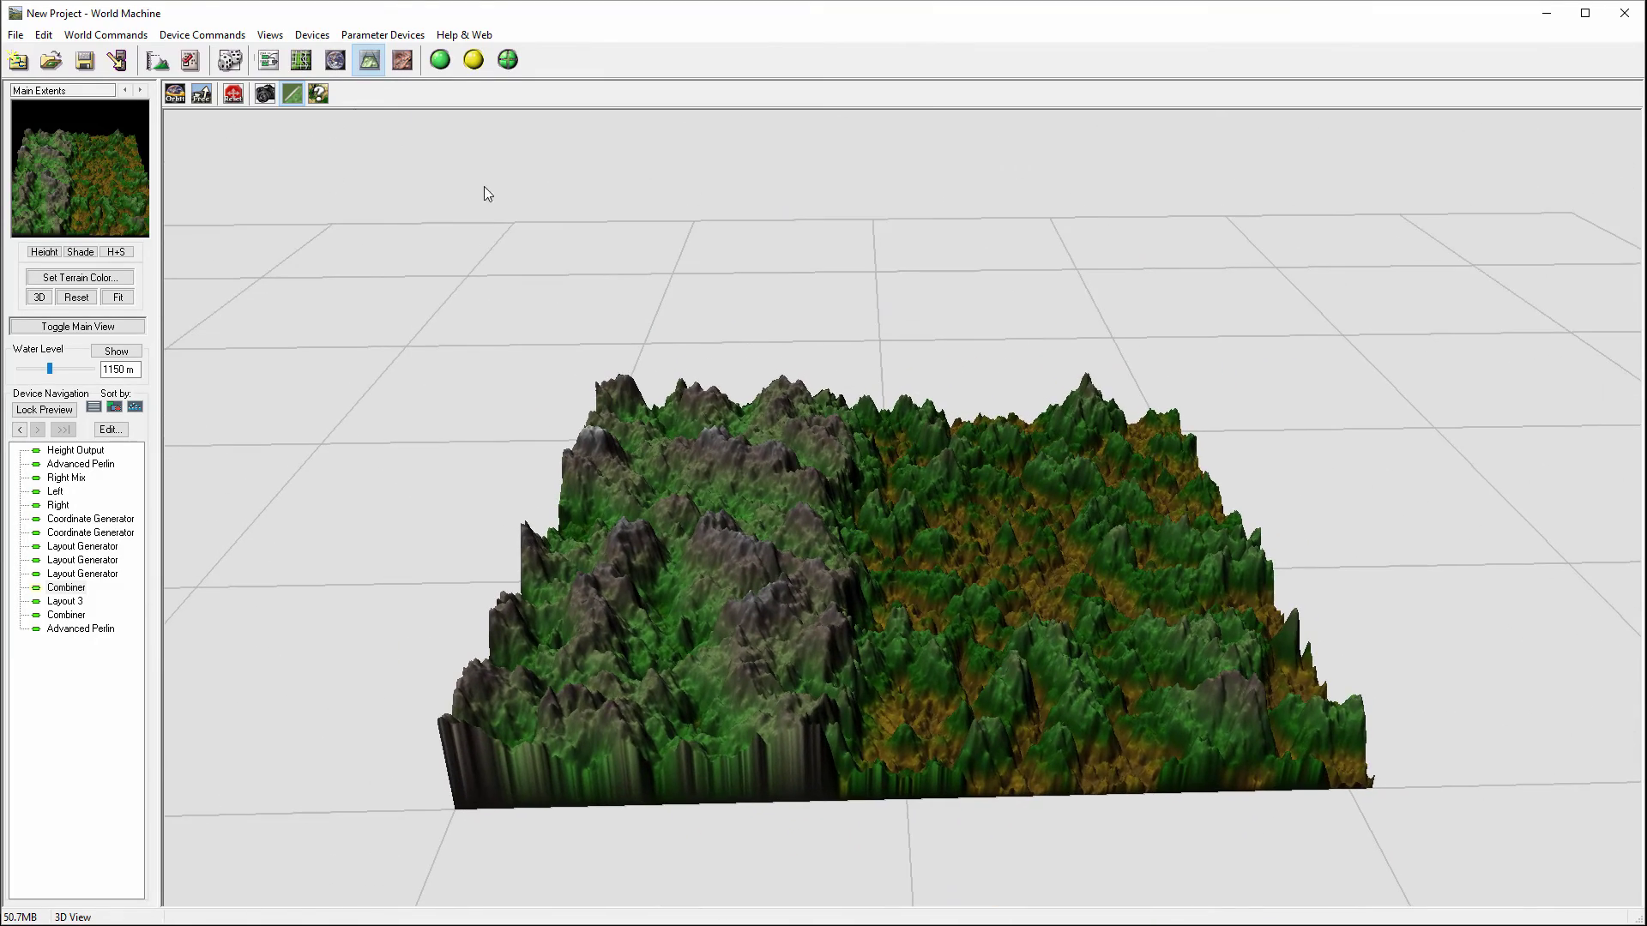
left_click(268, 62)
Open the properties of Layout 3's box shape and increase its falloff distance to about 2.2 km
left_click(878, 554)
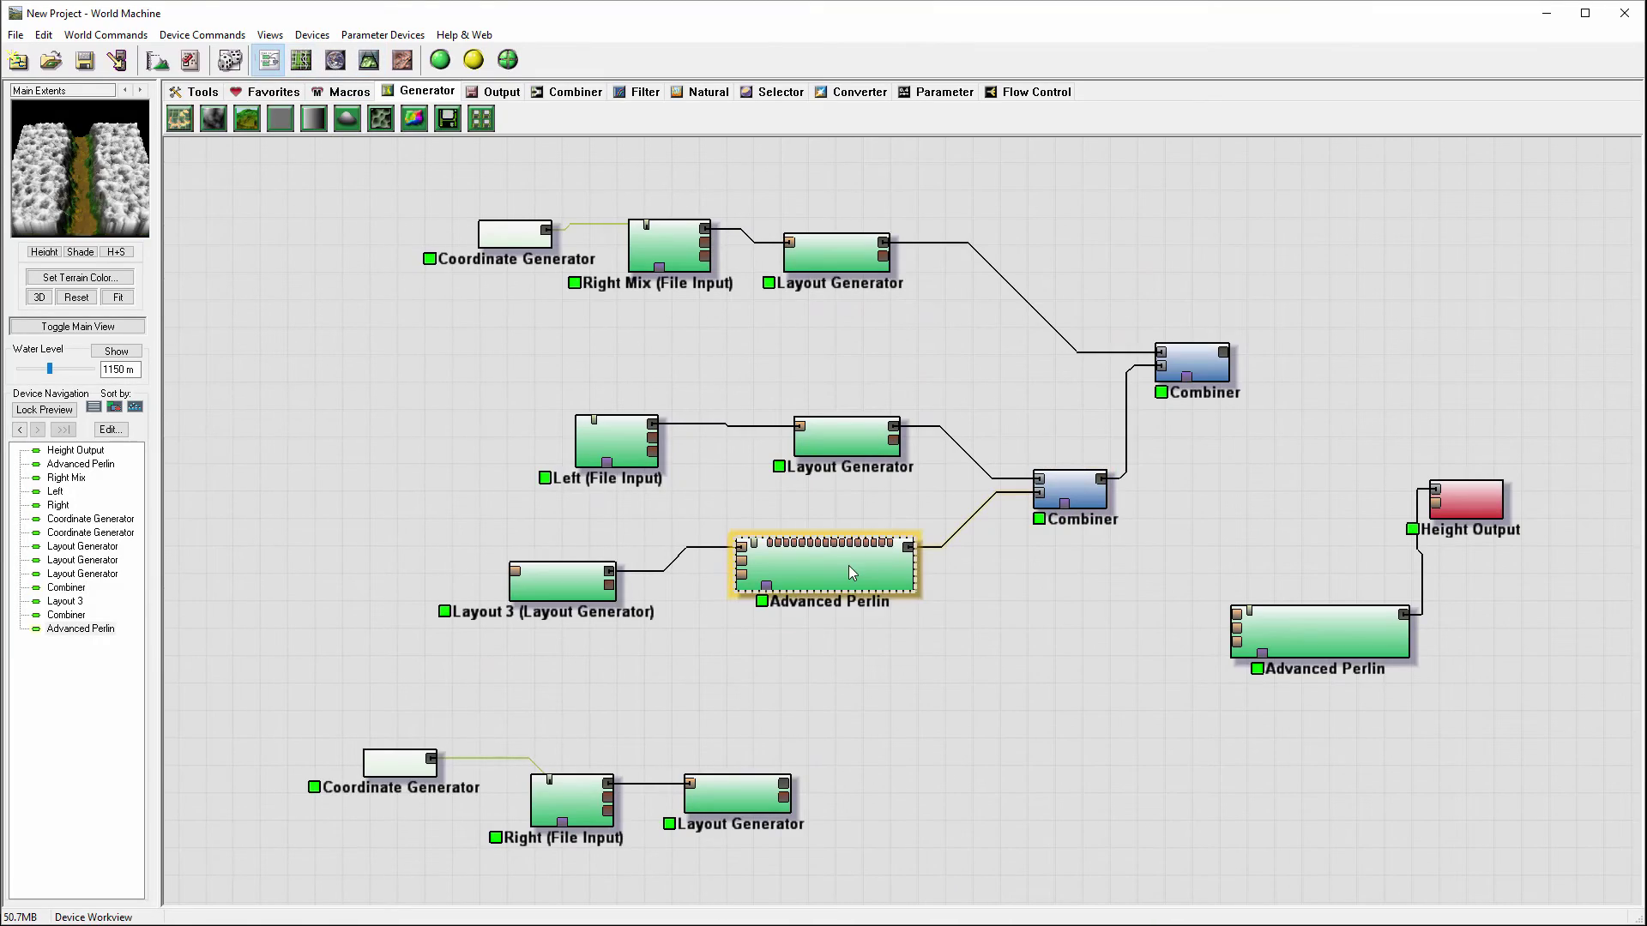
left_click(560, 587)
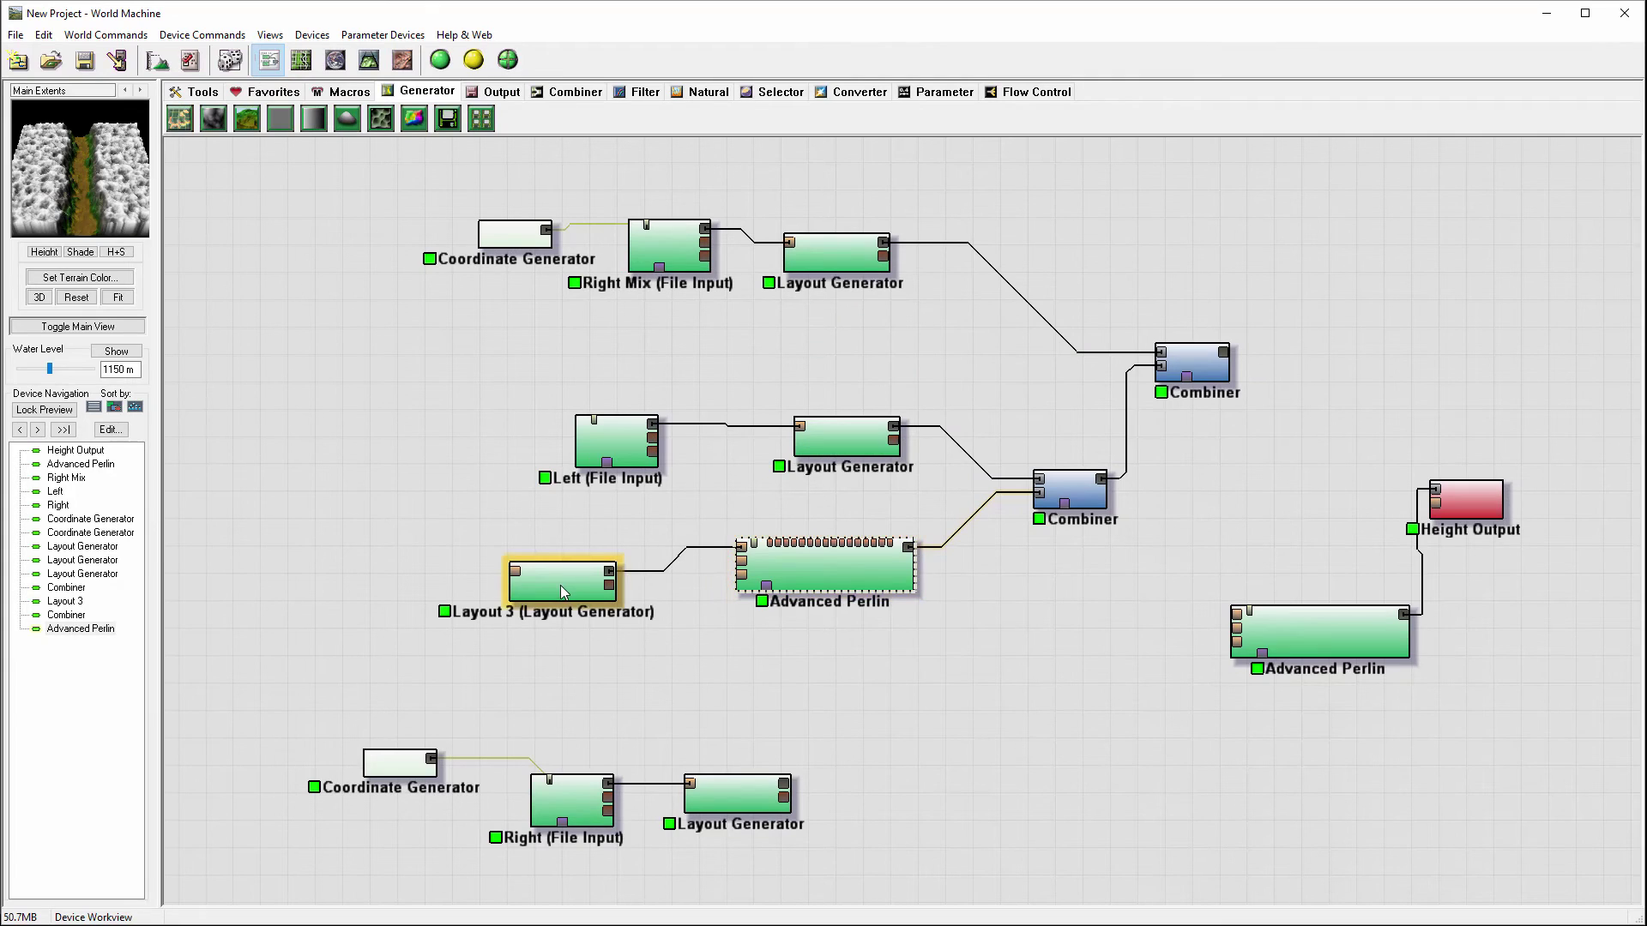
double_click(559, 585)
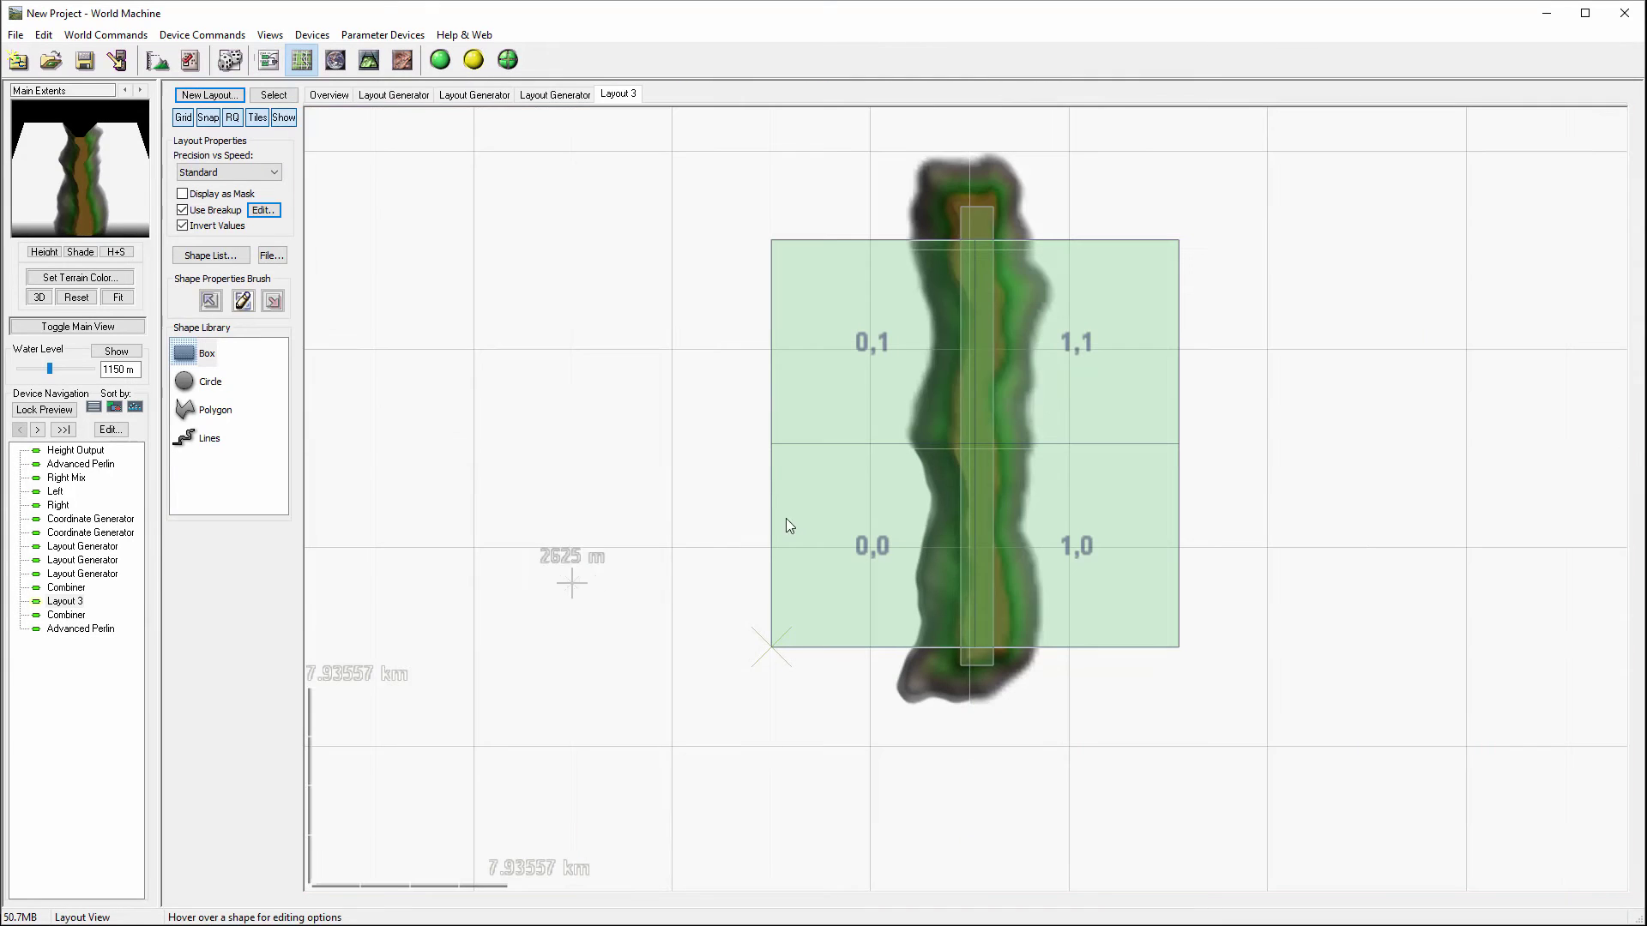
left_click(976, 404)
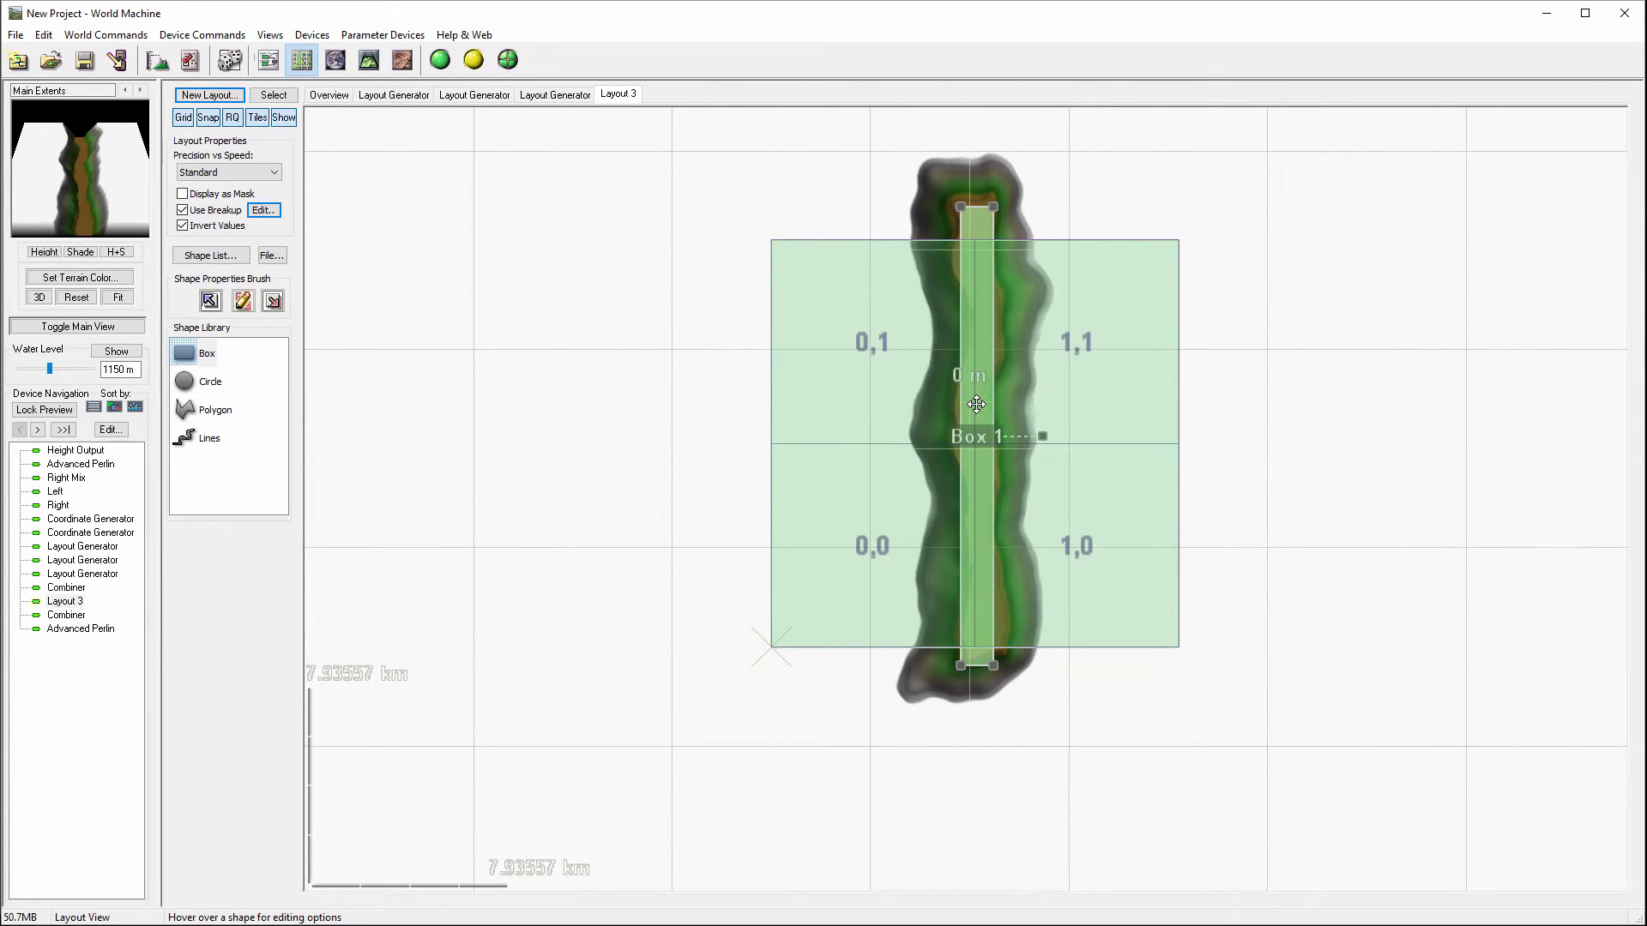
double_click(976, 404)
left_click_drag(281, 379, 283, 379)
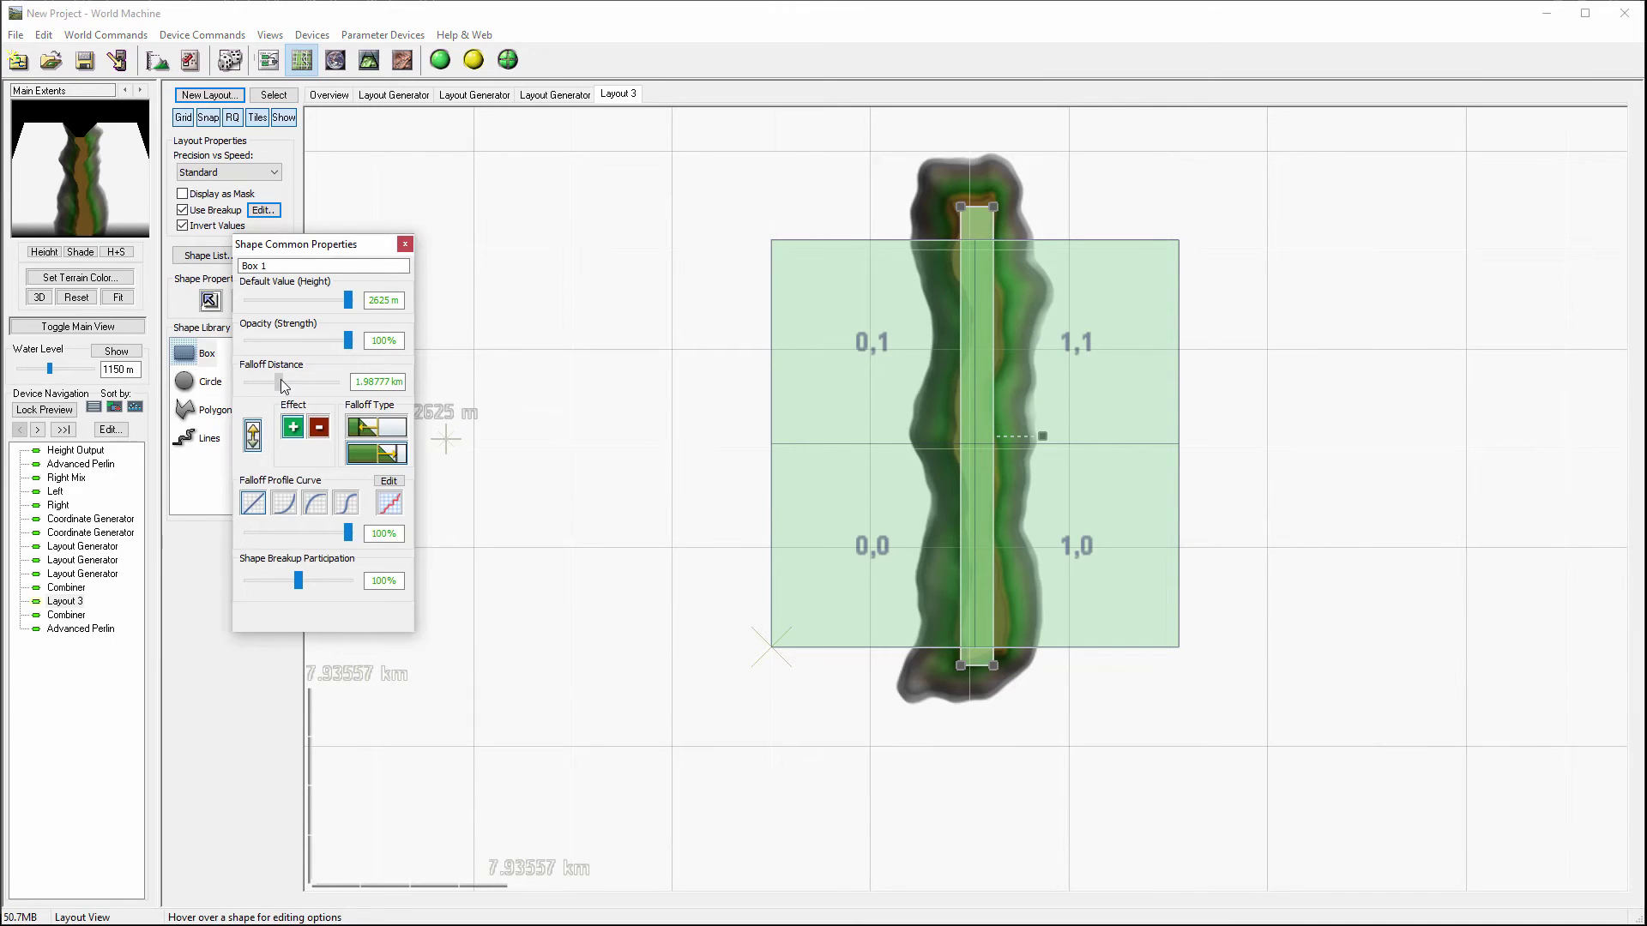
Compare the falloff profile curves of Layout 3's box, settle on the linear one, and widen its falloff distance further
left_click(285, 503)
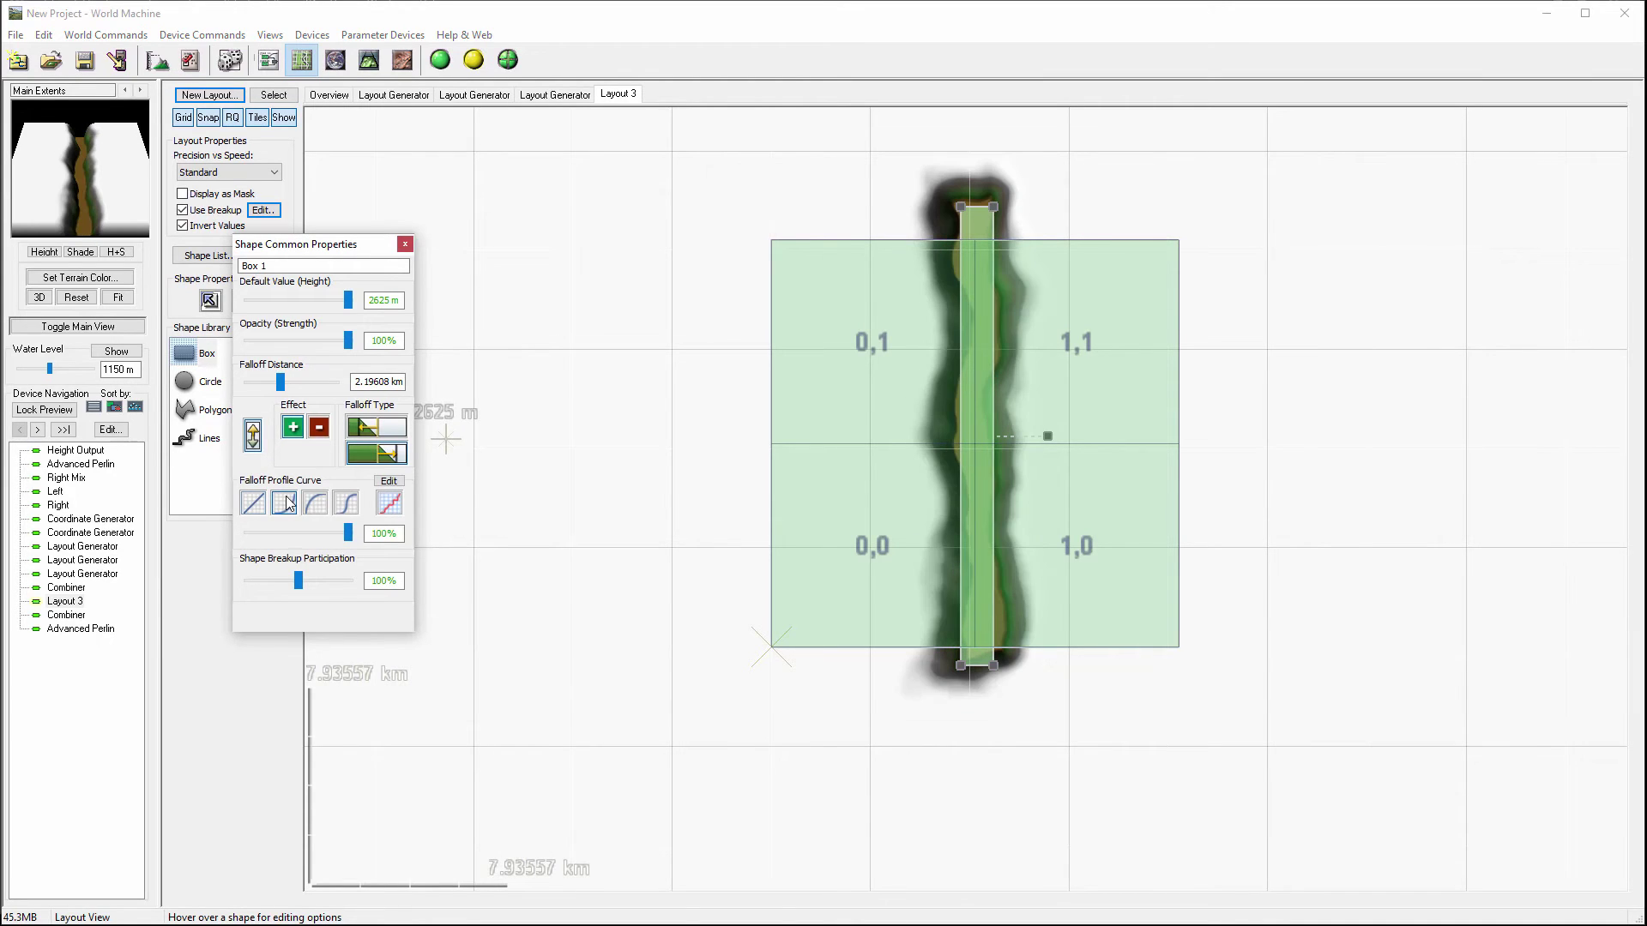
left_click(317, 505)
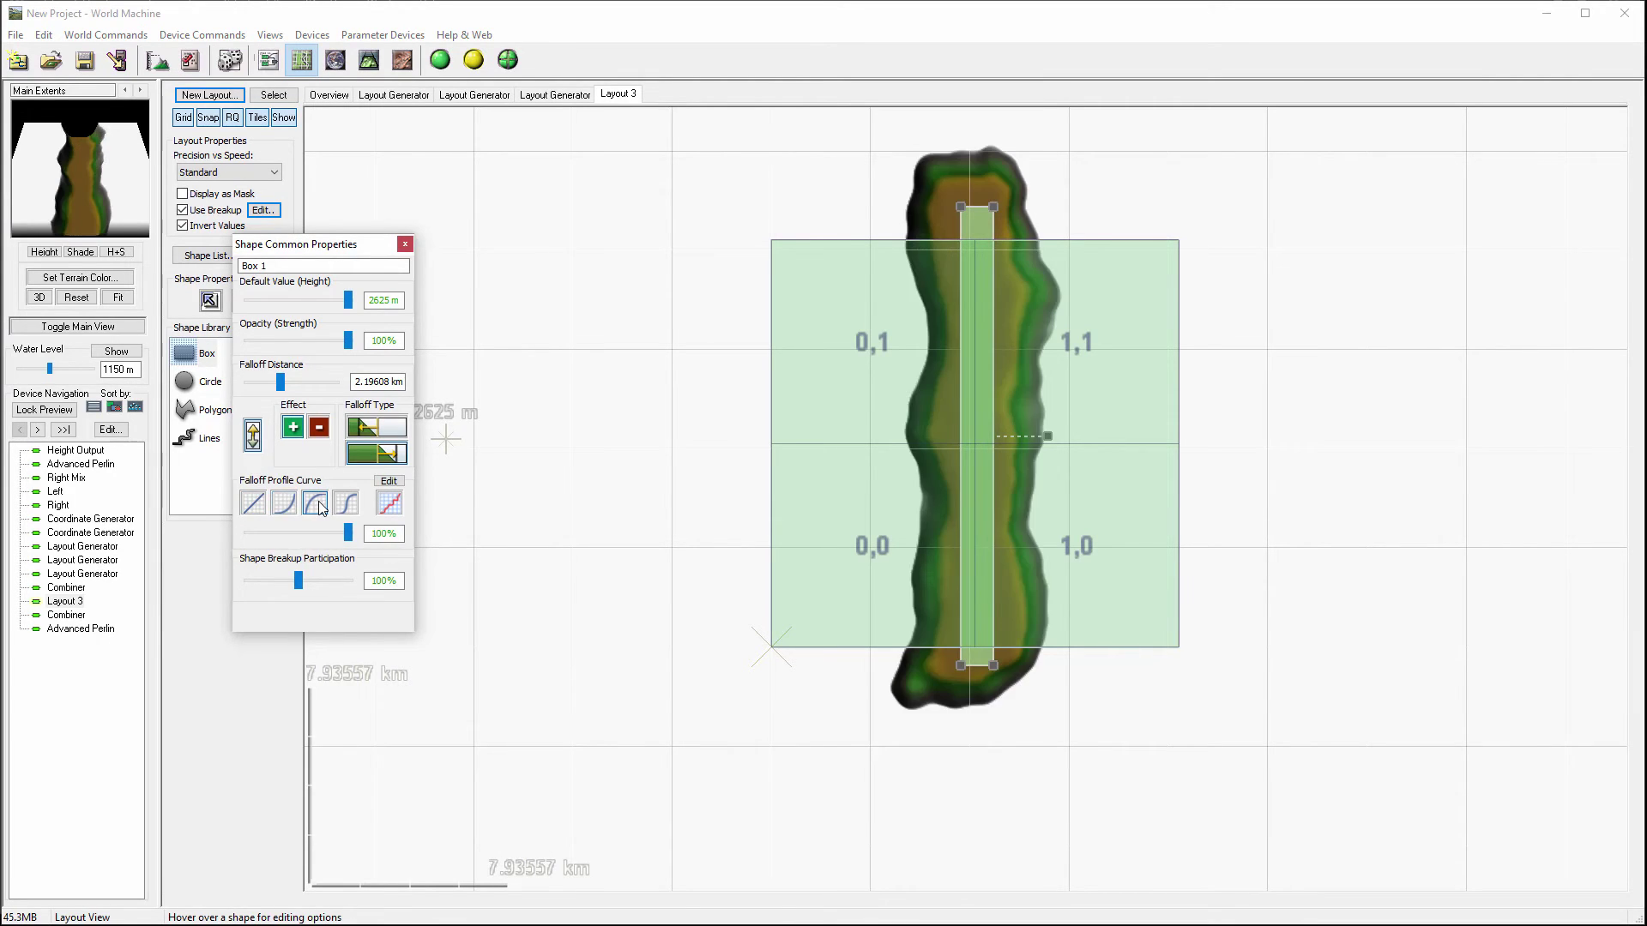
left_click(346, 504)
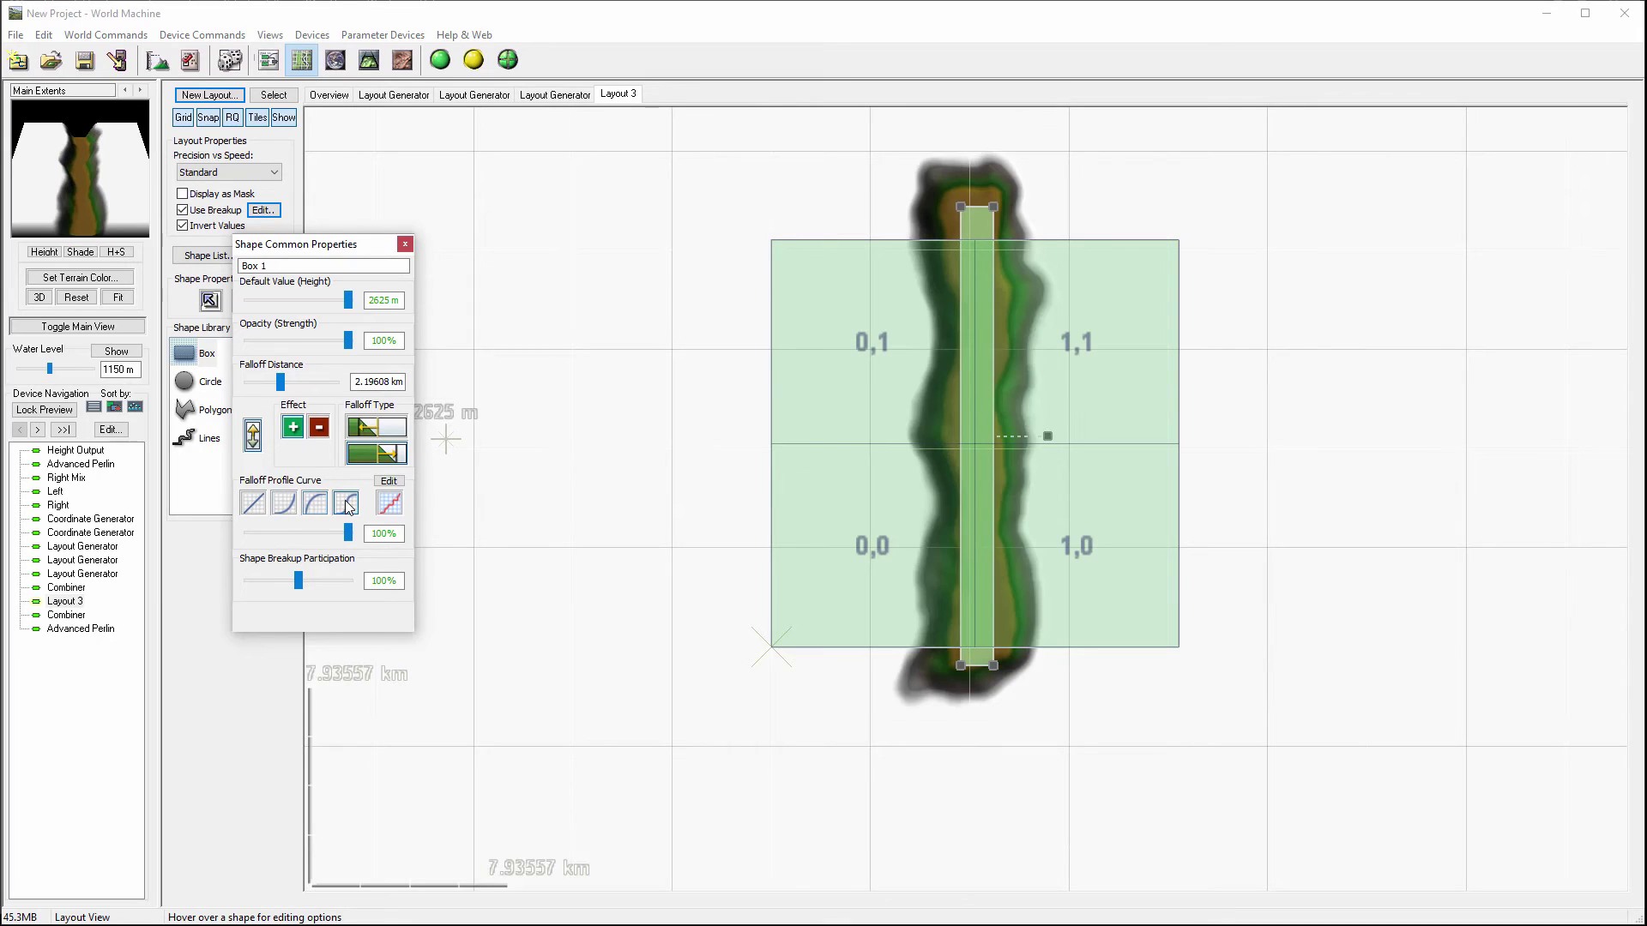
left_click(243, 504)
left_click_drag(281, 384, 284, 383)
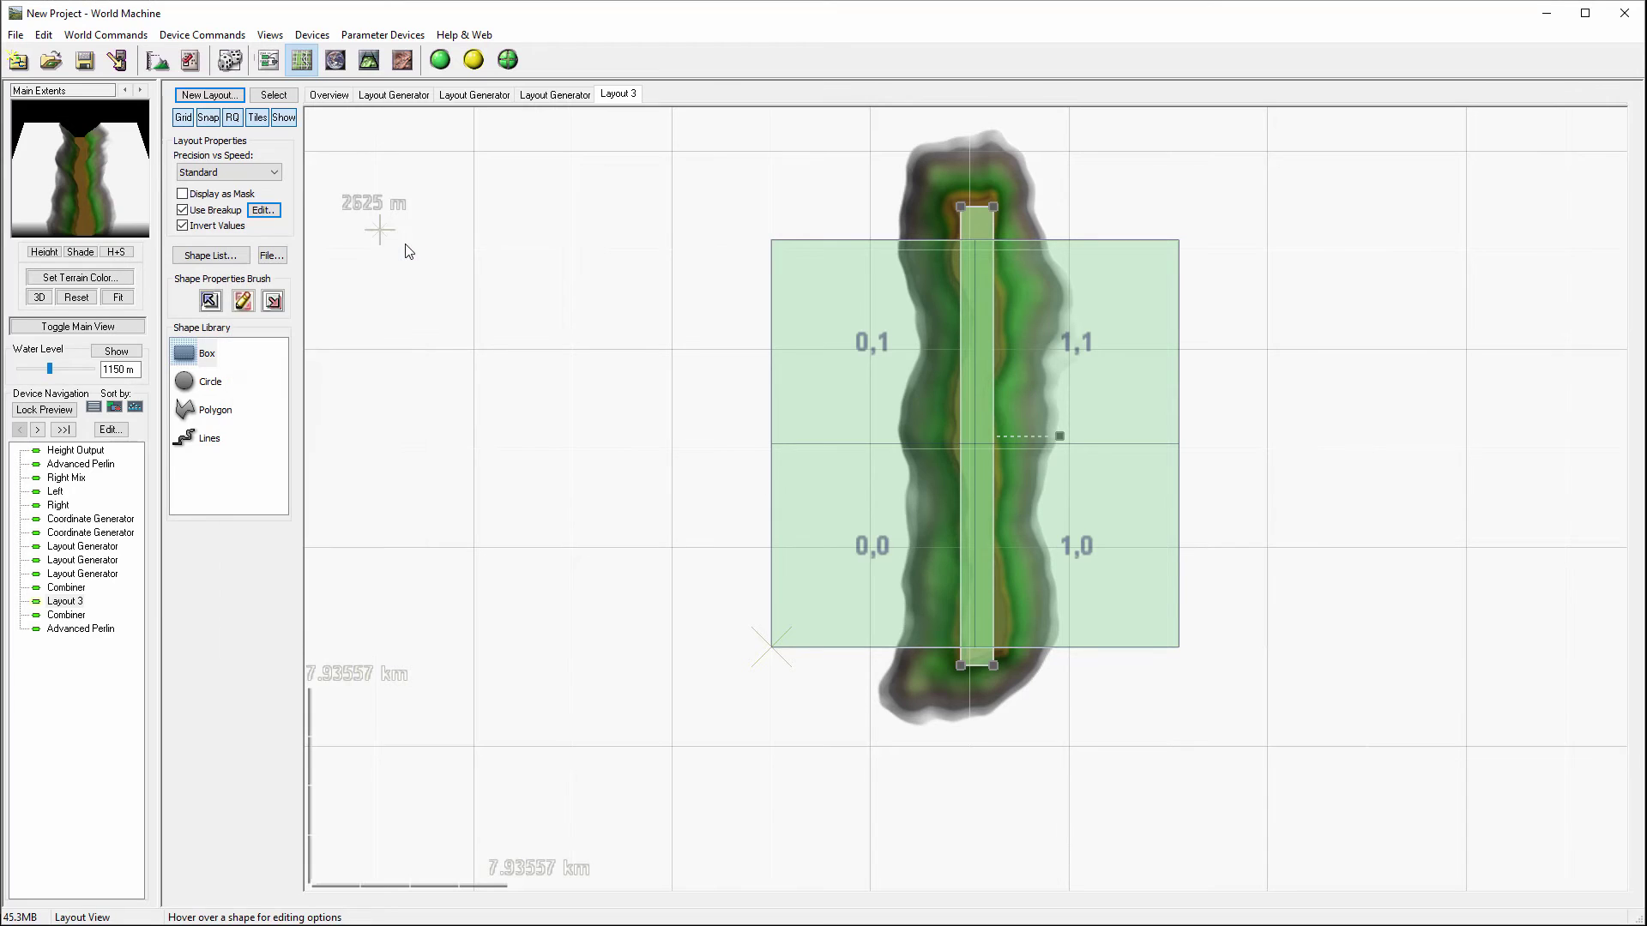
left_click(267, 60)
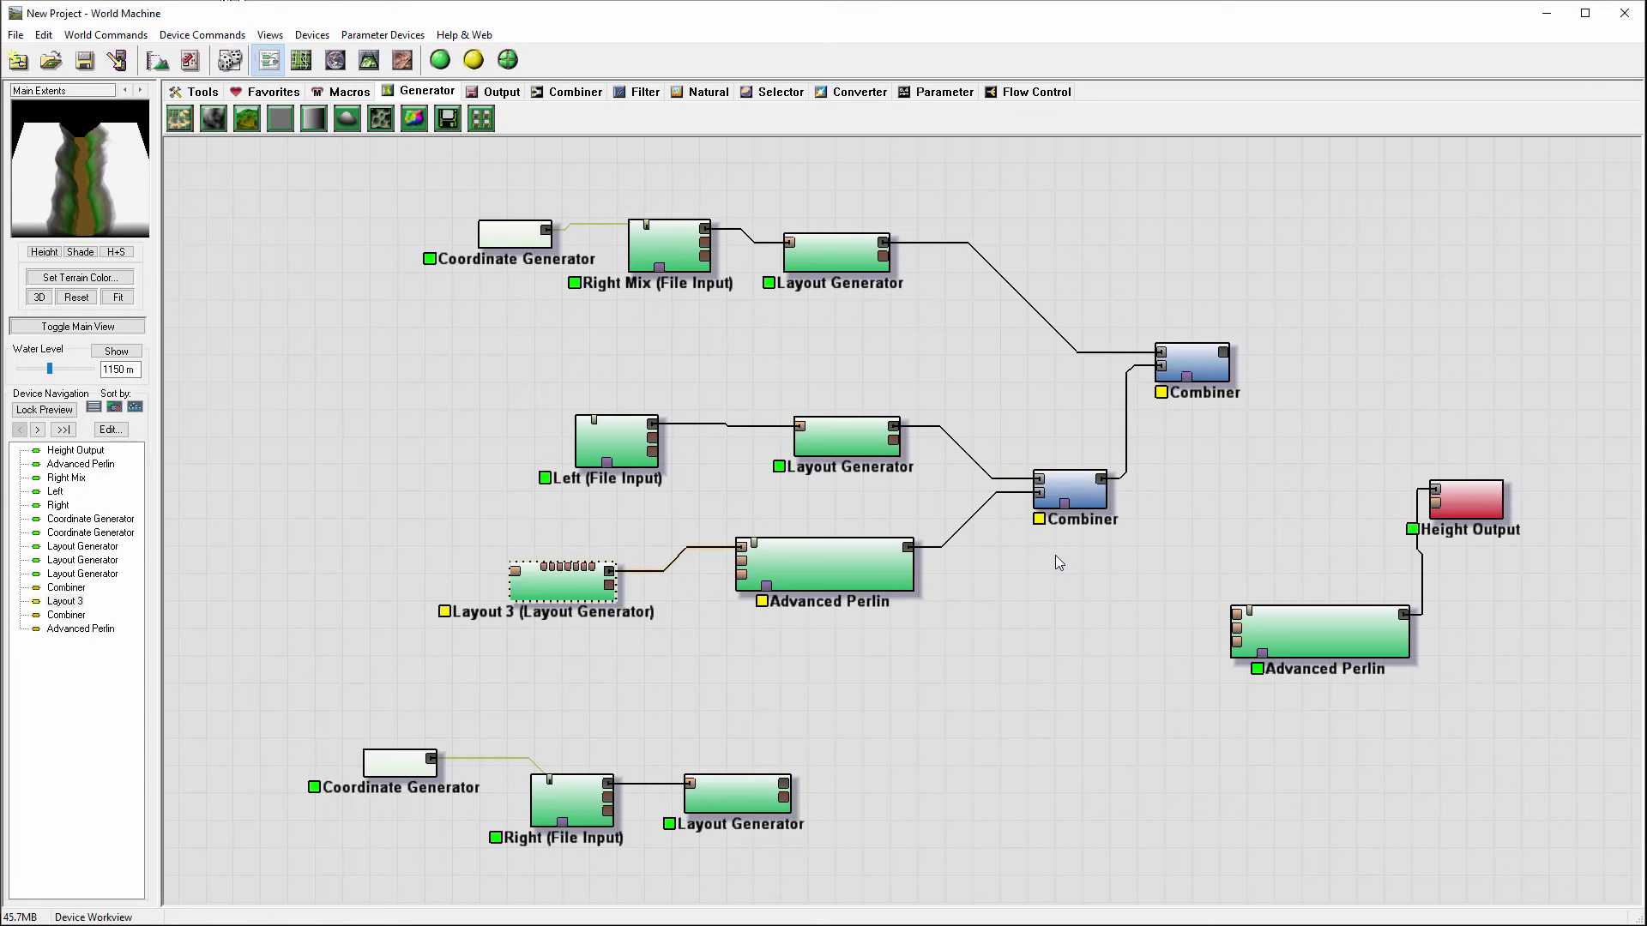
Insert an Erosion device between the layout-guided Advanced Perlin and the lower Combiner, and place a second Erosion beyond the upper Combiner
left_click(830, 577)
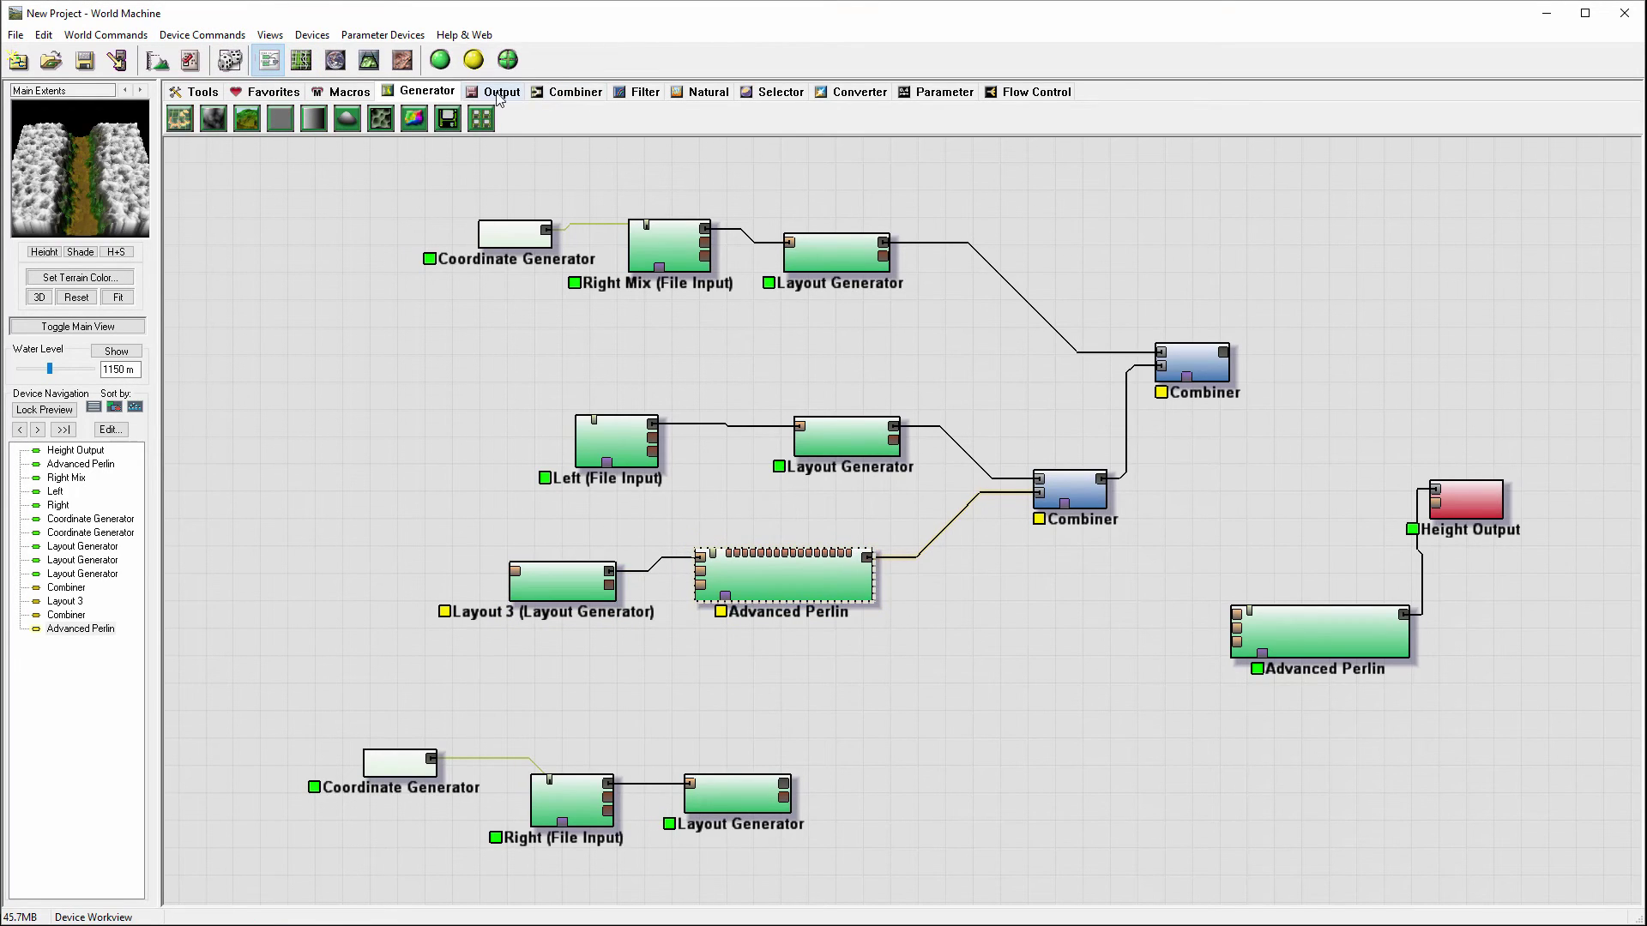
left_click(705, 96)
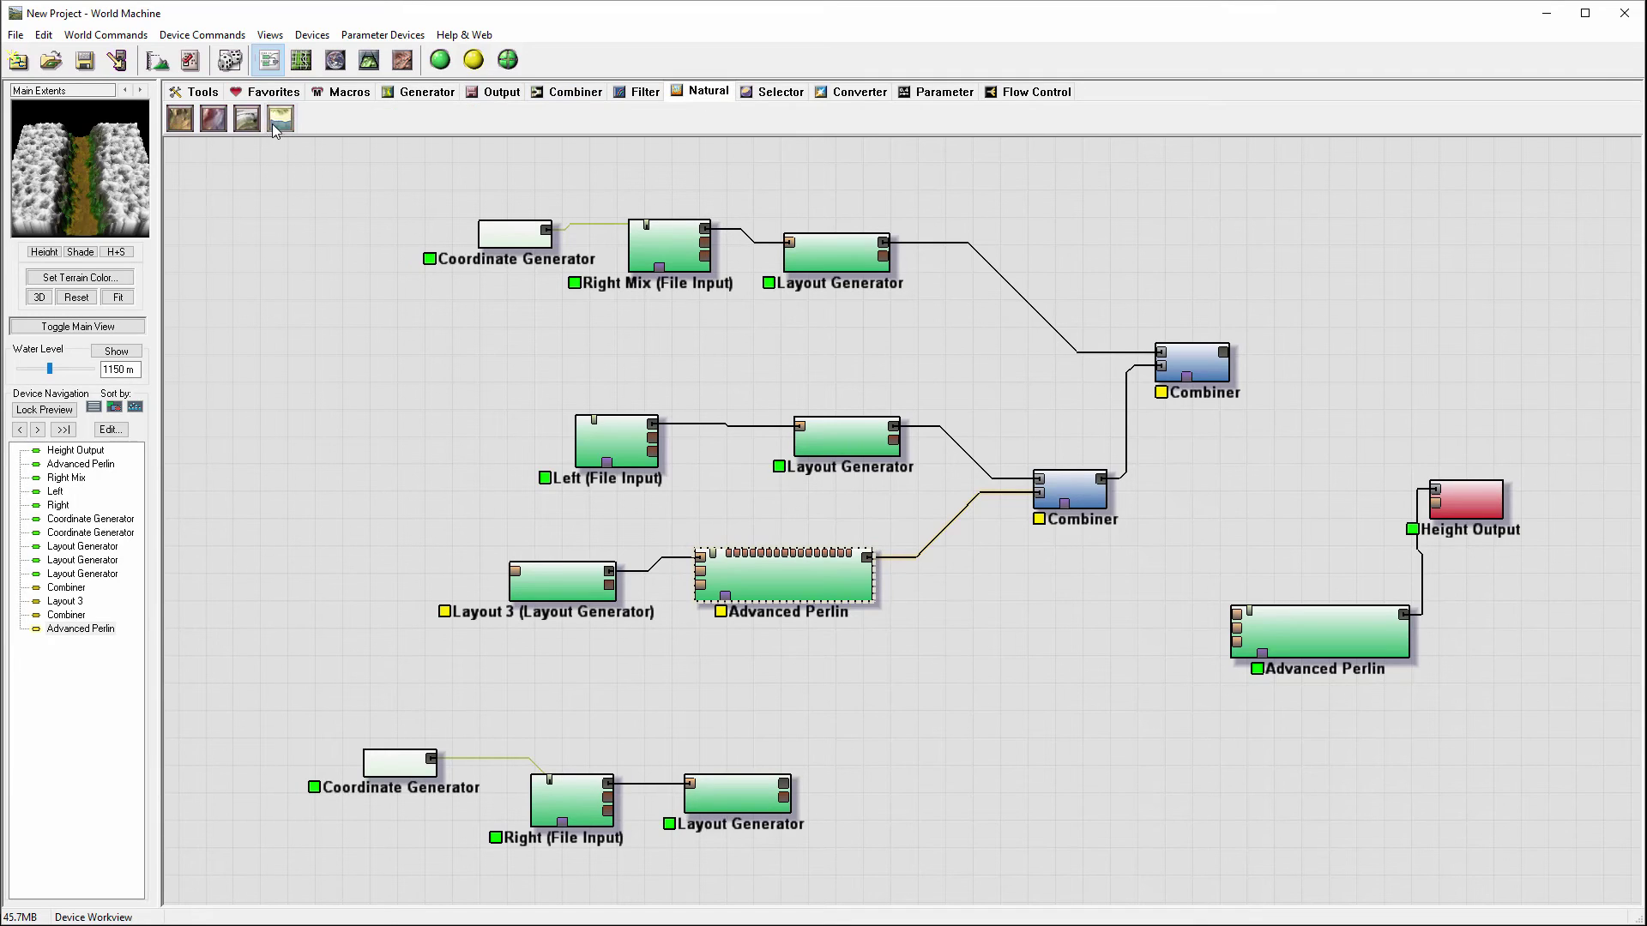
left_click_drag(180, 119, 933, 536)
left_click(940, 532)
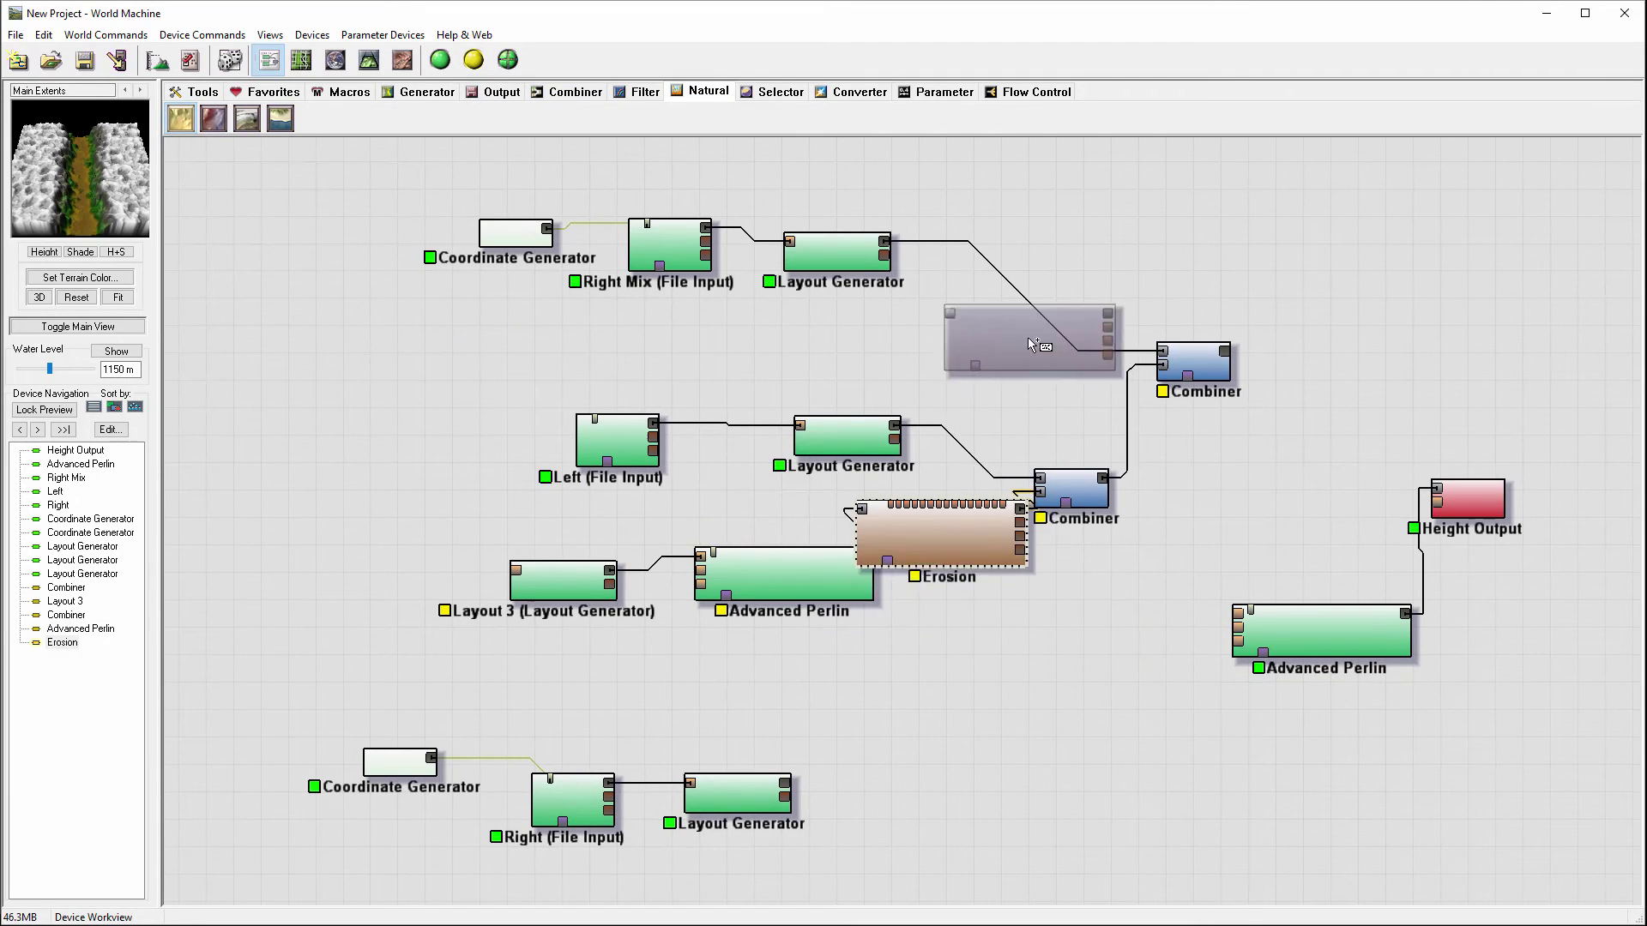
left_click(1346, 343)
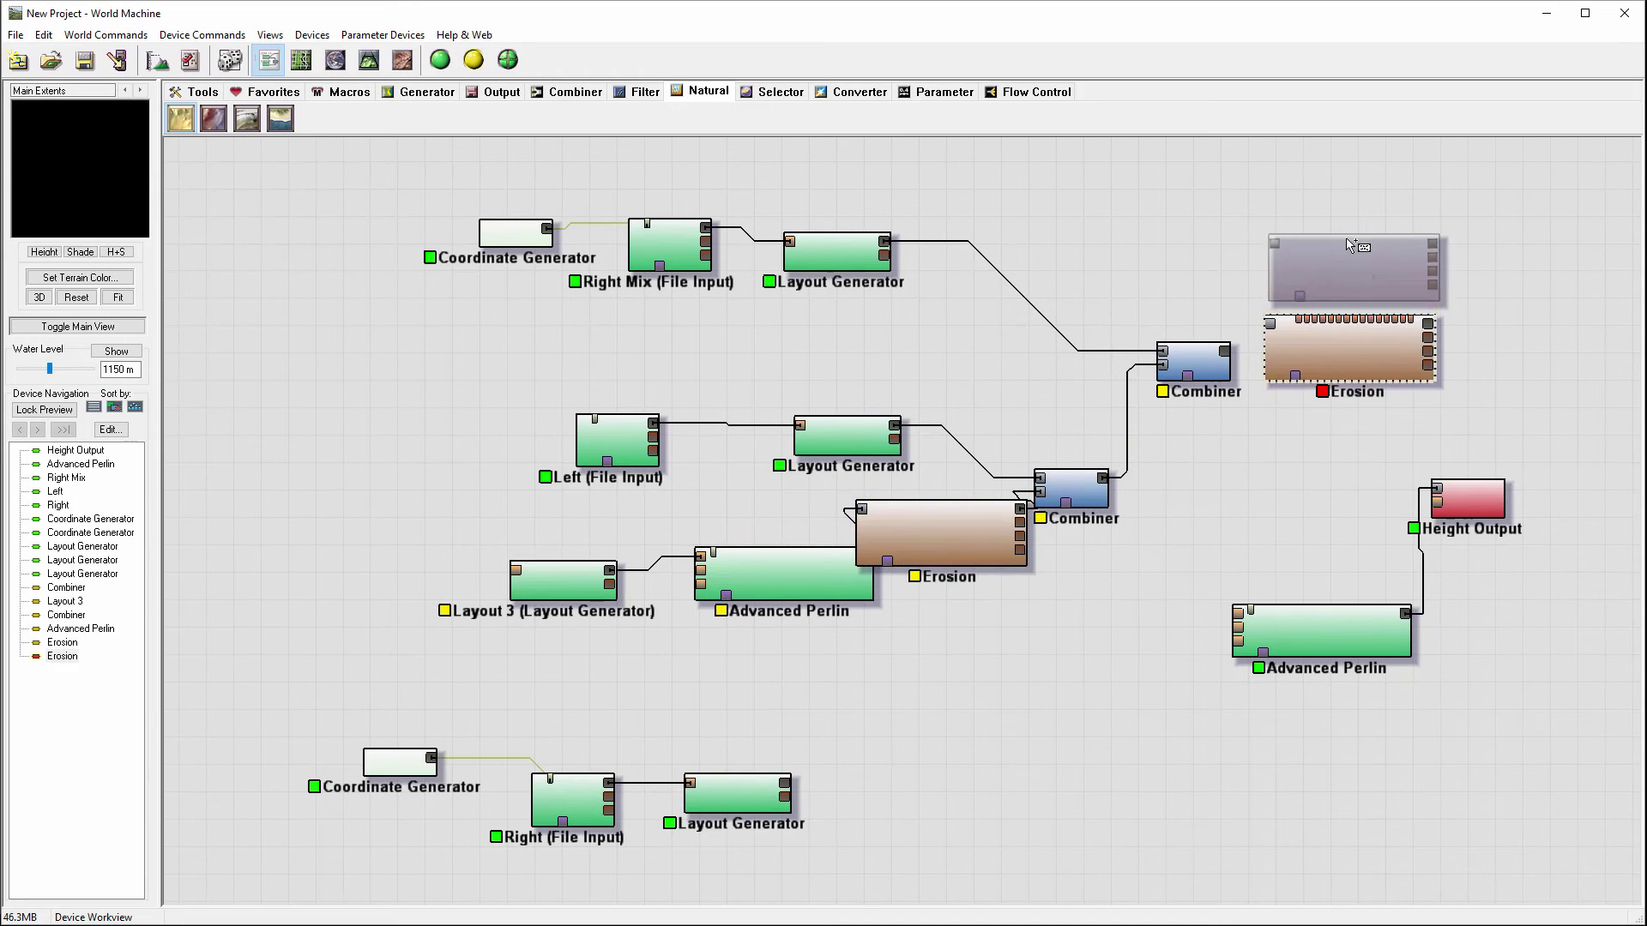
Configure the Perlin branch's Erosion as Channeled Erosion with base duration 130 and geological-time enhancement enabled at erosive power 0.582
double_click(945, 538)
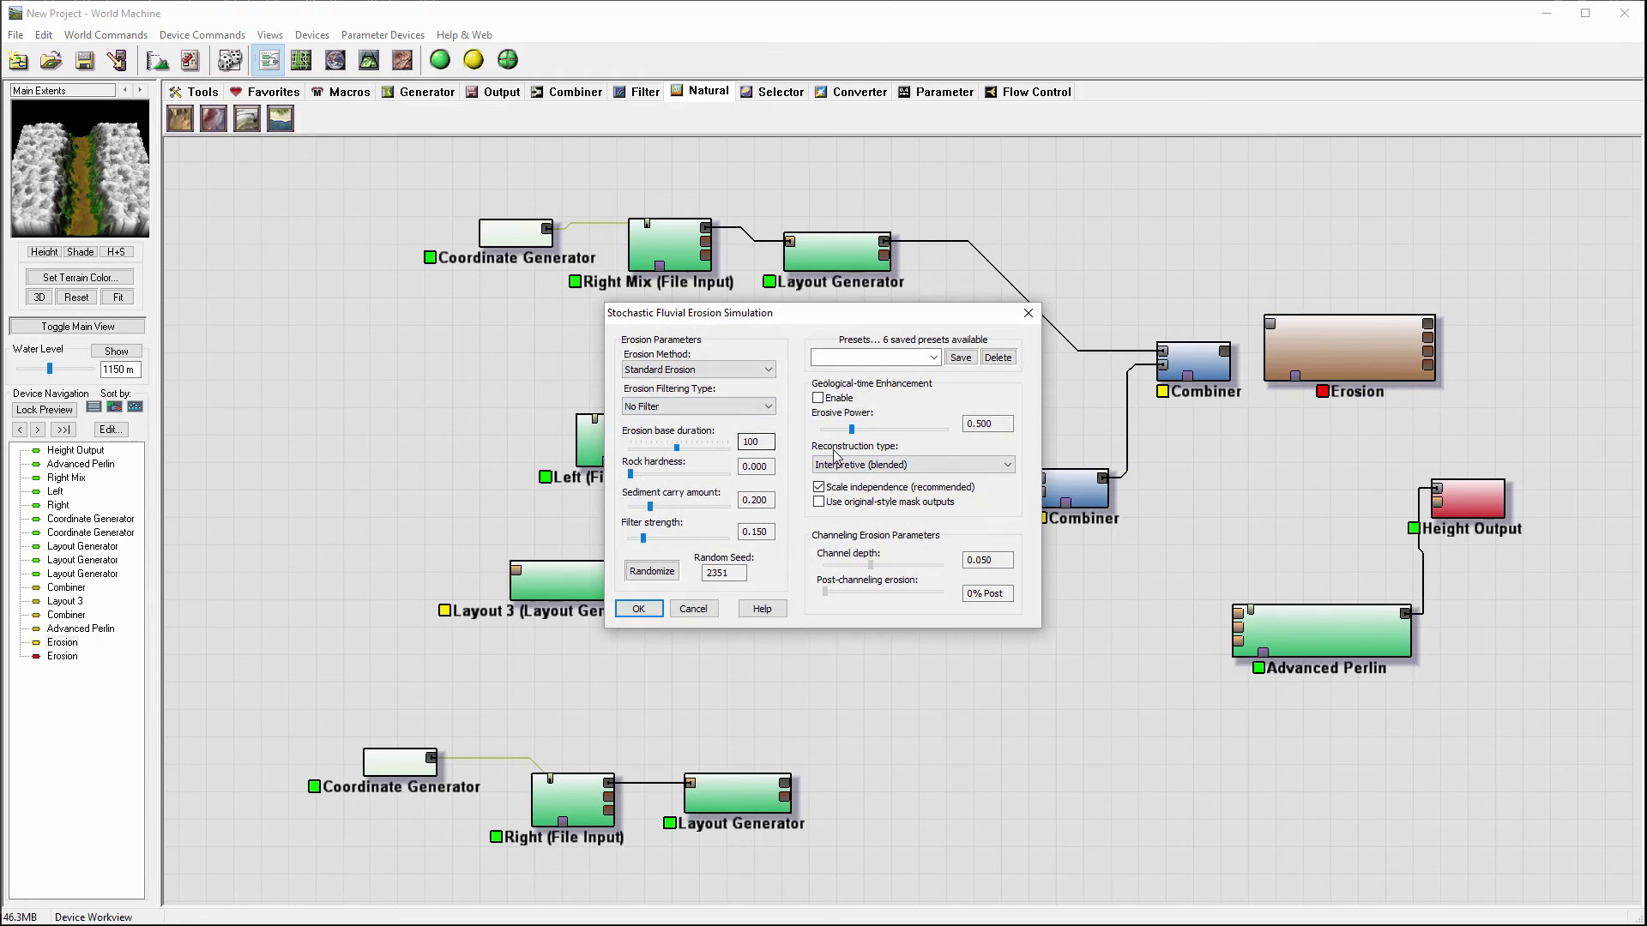
left_click(686, 370)
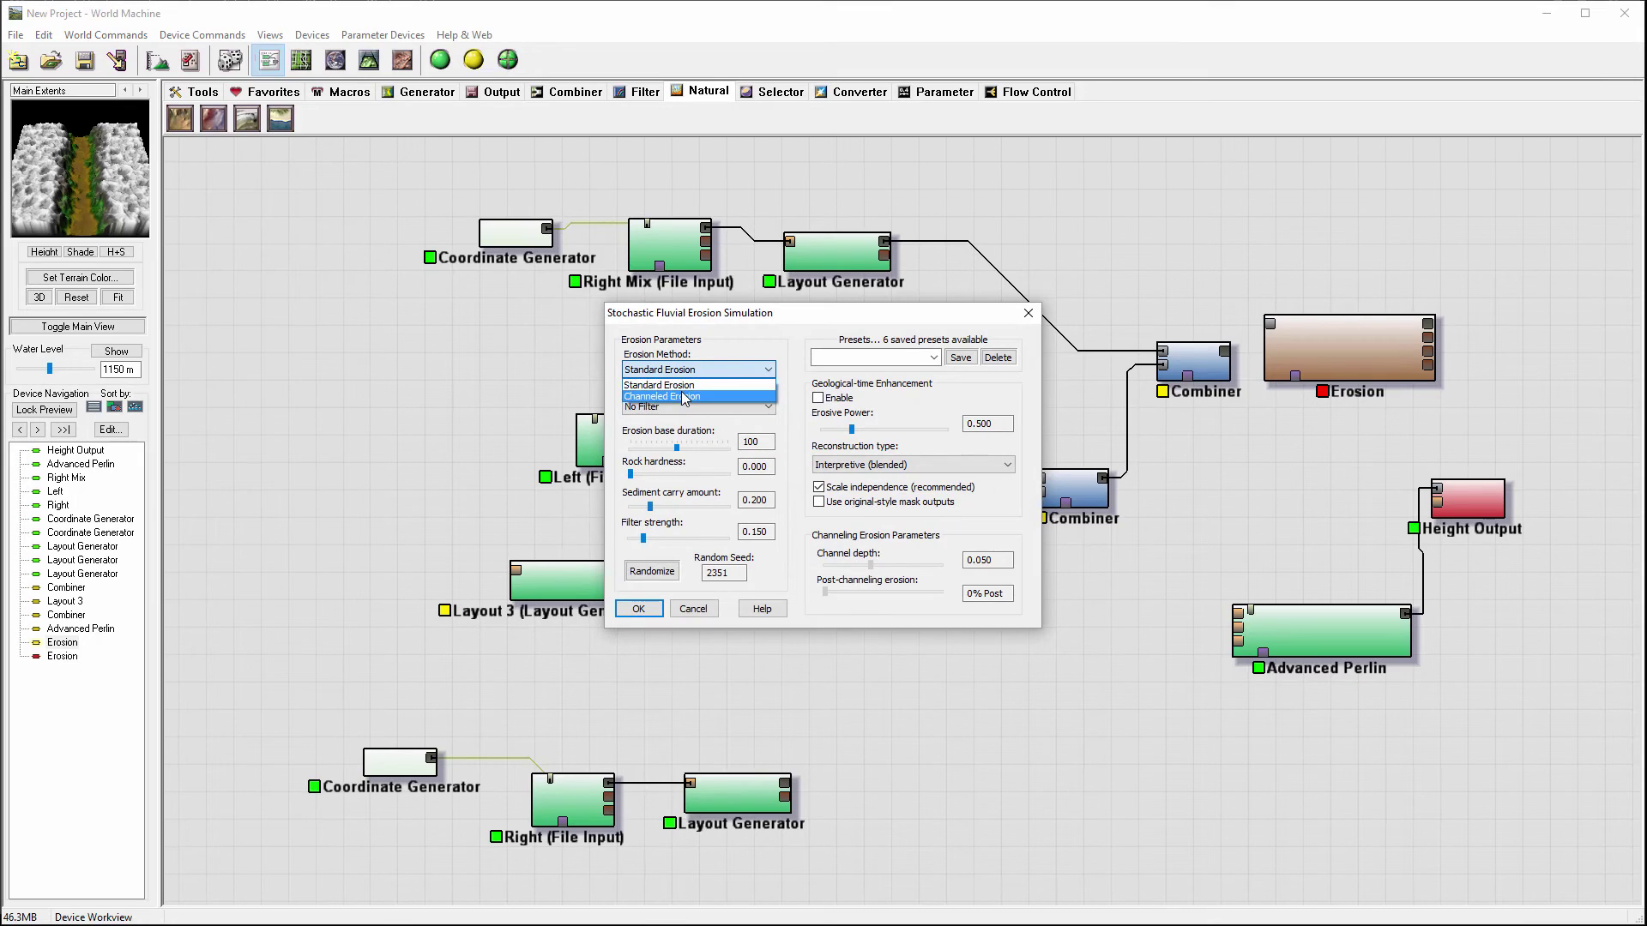
left_click(686, 396)
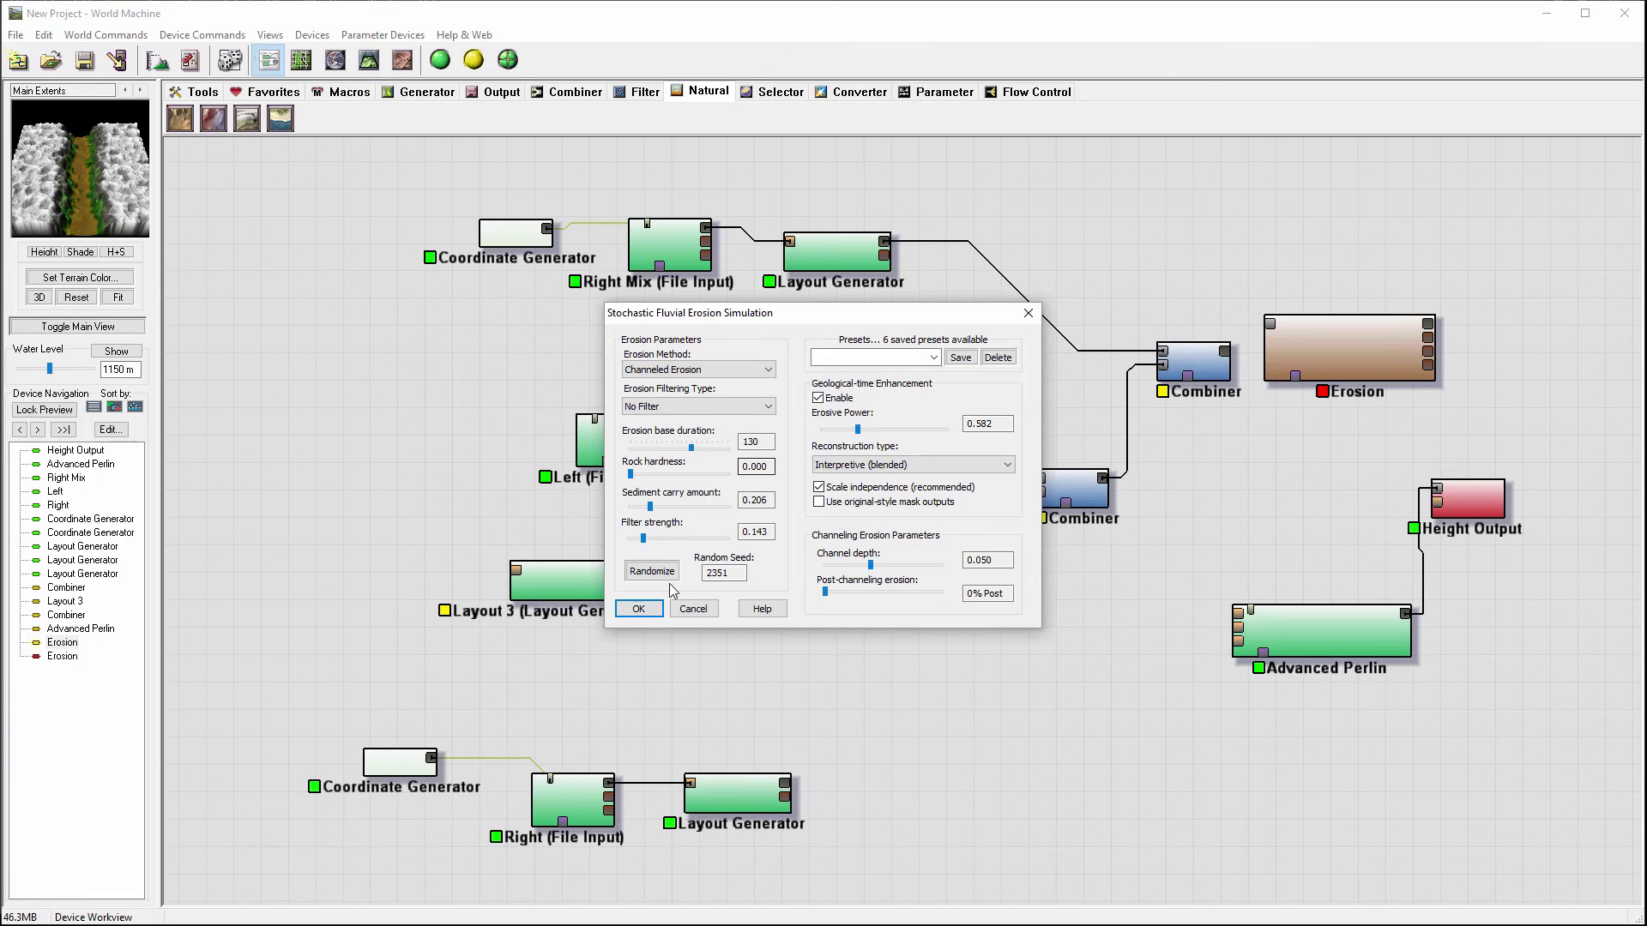
left_click(638, 608)
Reposition the unconnected Erosion device and feed it from the upper Combiner's output
left_click_drag(1350, 343, 1386, 357)
left_click_drag(1225, 351, 1325, 330)
left_click(1410, 357)
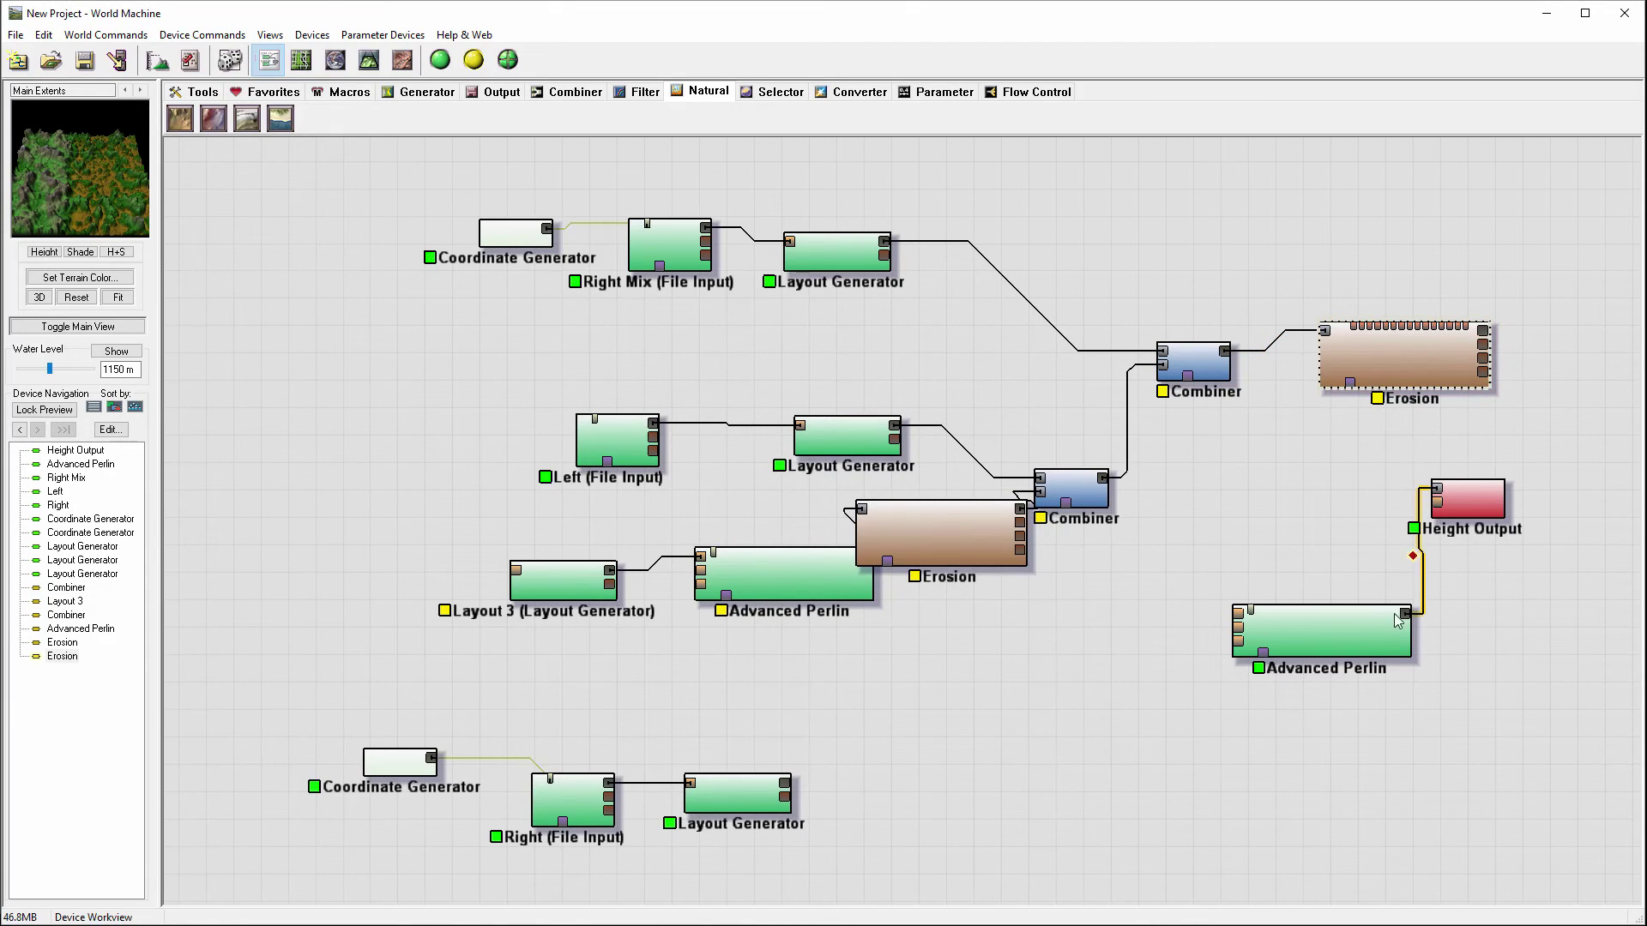
Delete the Advanced Perlin feeding the Height Output and connect the Height Output to the final Erosion device instead
left_click(1356, 630)
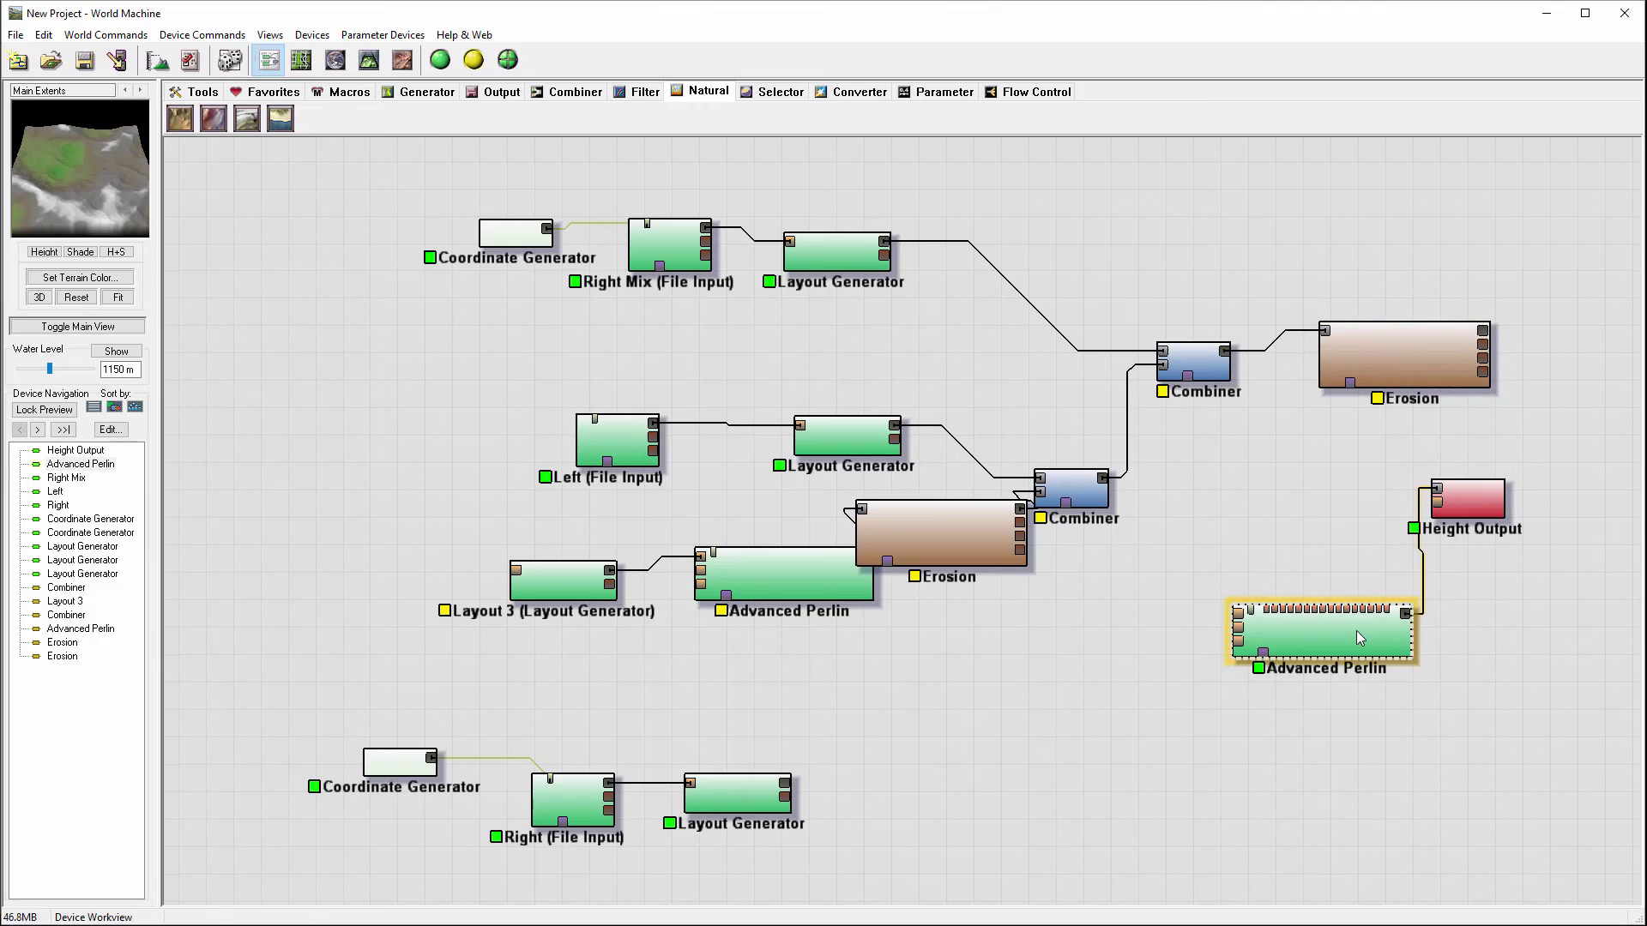
key("Delete")
left_click_drag(1475, 494, 1487, 331)
left_click(1458, 361)
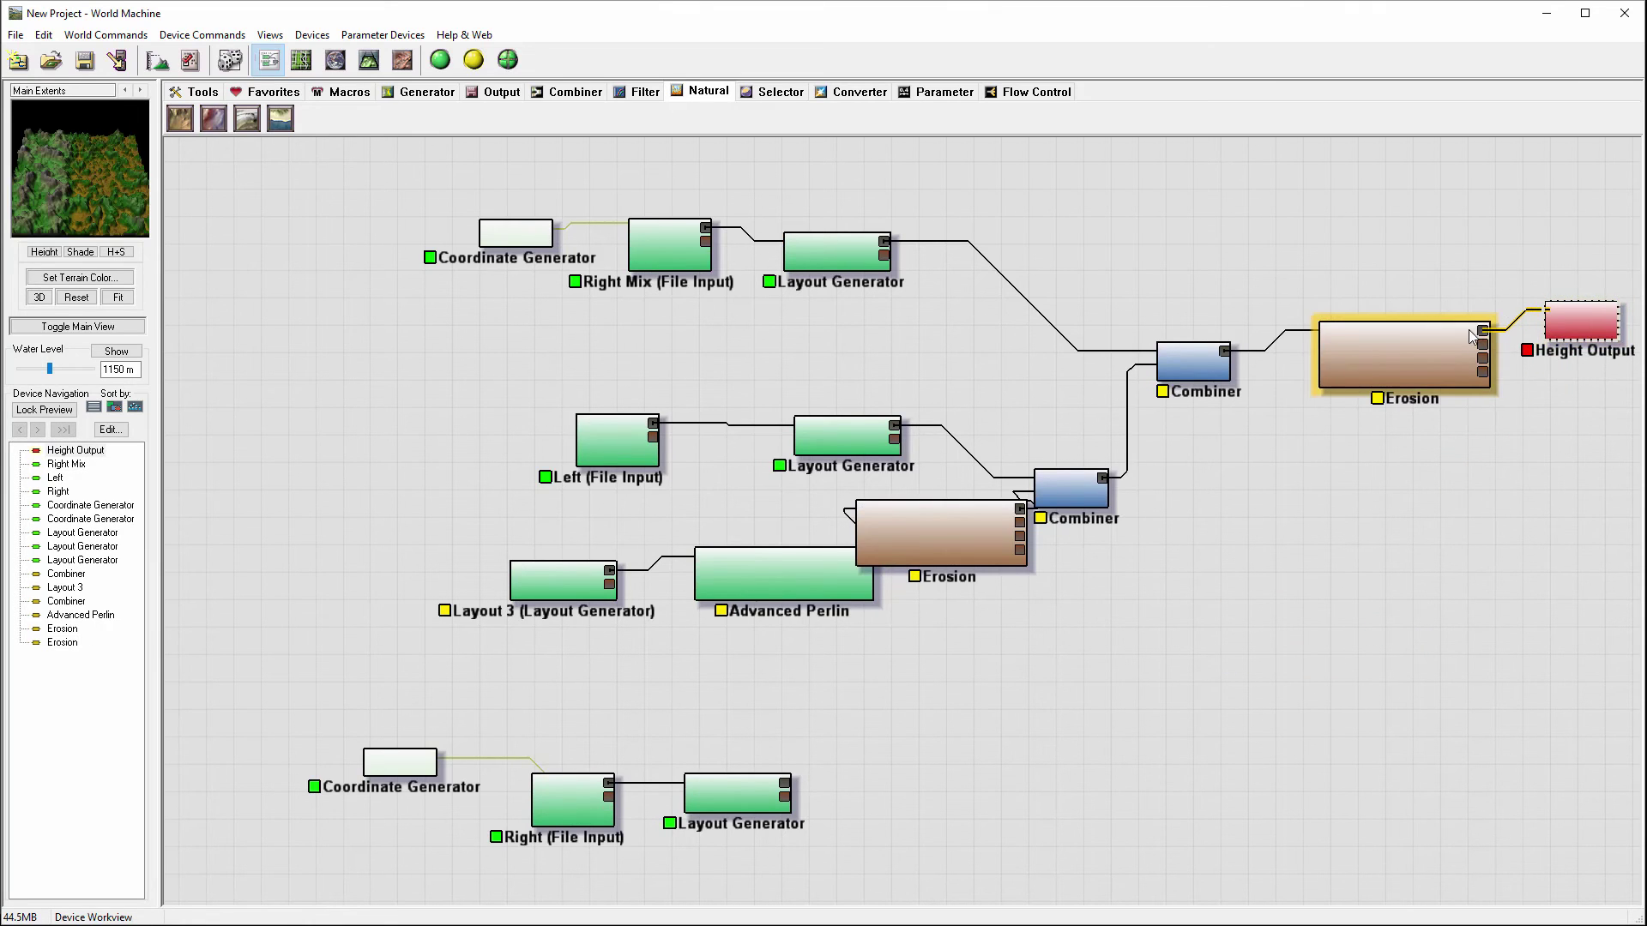
Configure the final Erosion as Channeled Erosion with base duration 110, rock hardness 0.048, and geological-time enhancement enabled at erosive power 0.294
double_click(1357, 351)
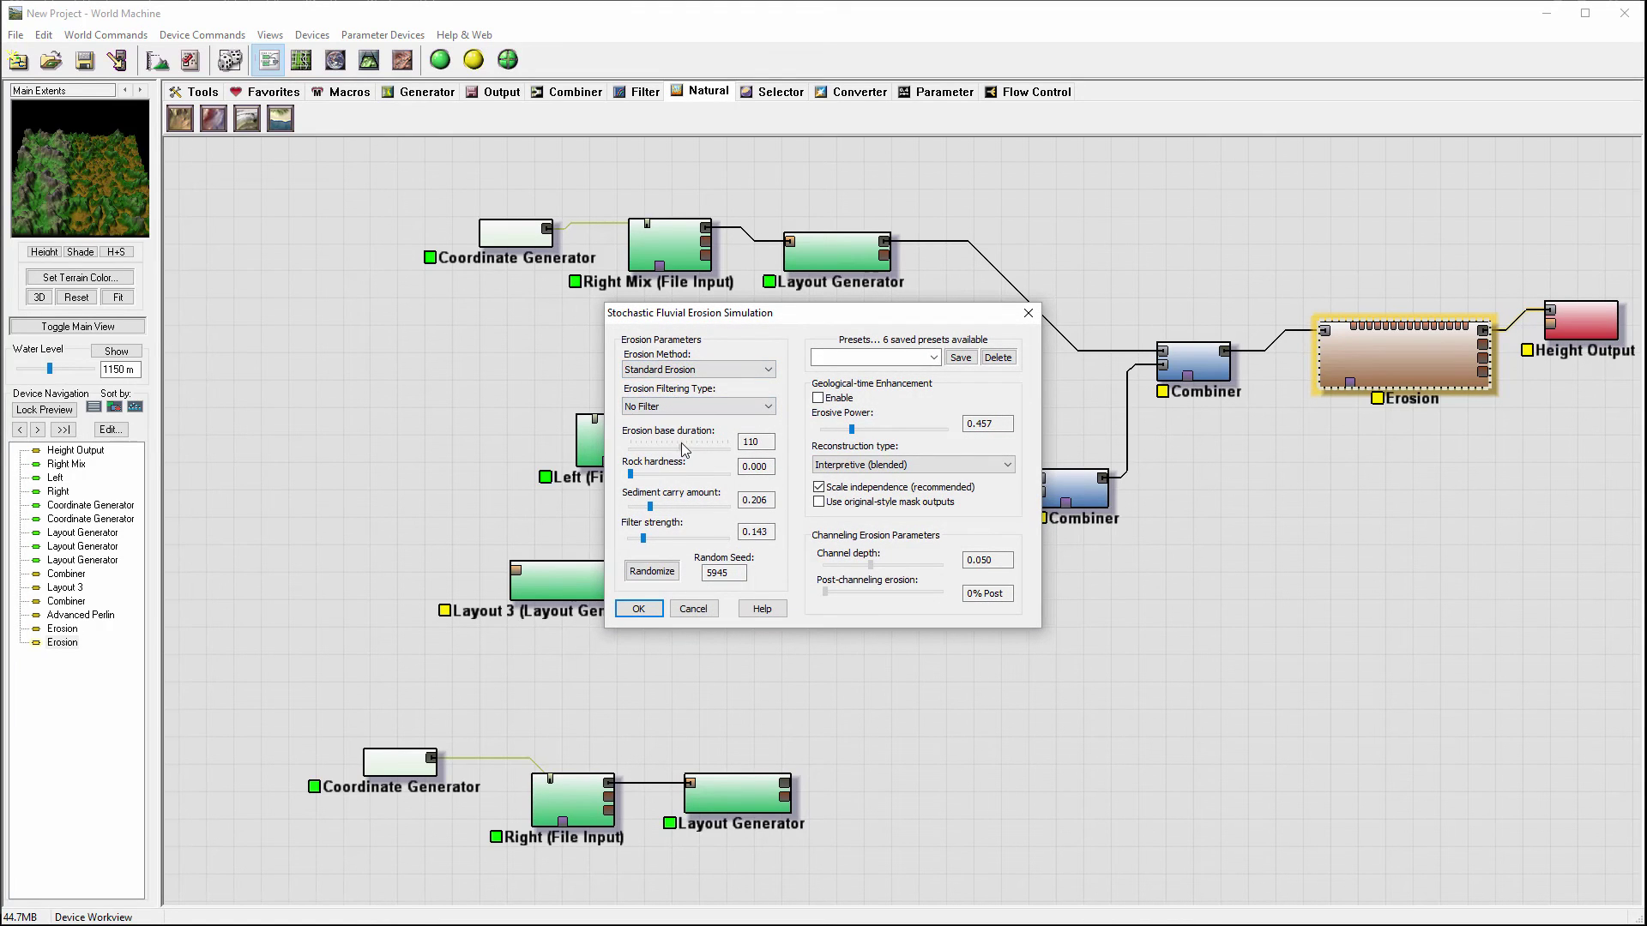
left_click(729, 369)
left_click(728, 393)
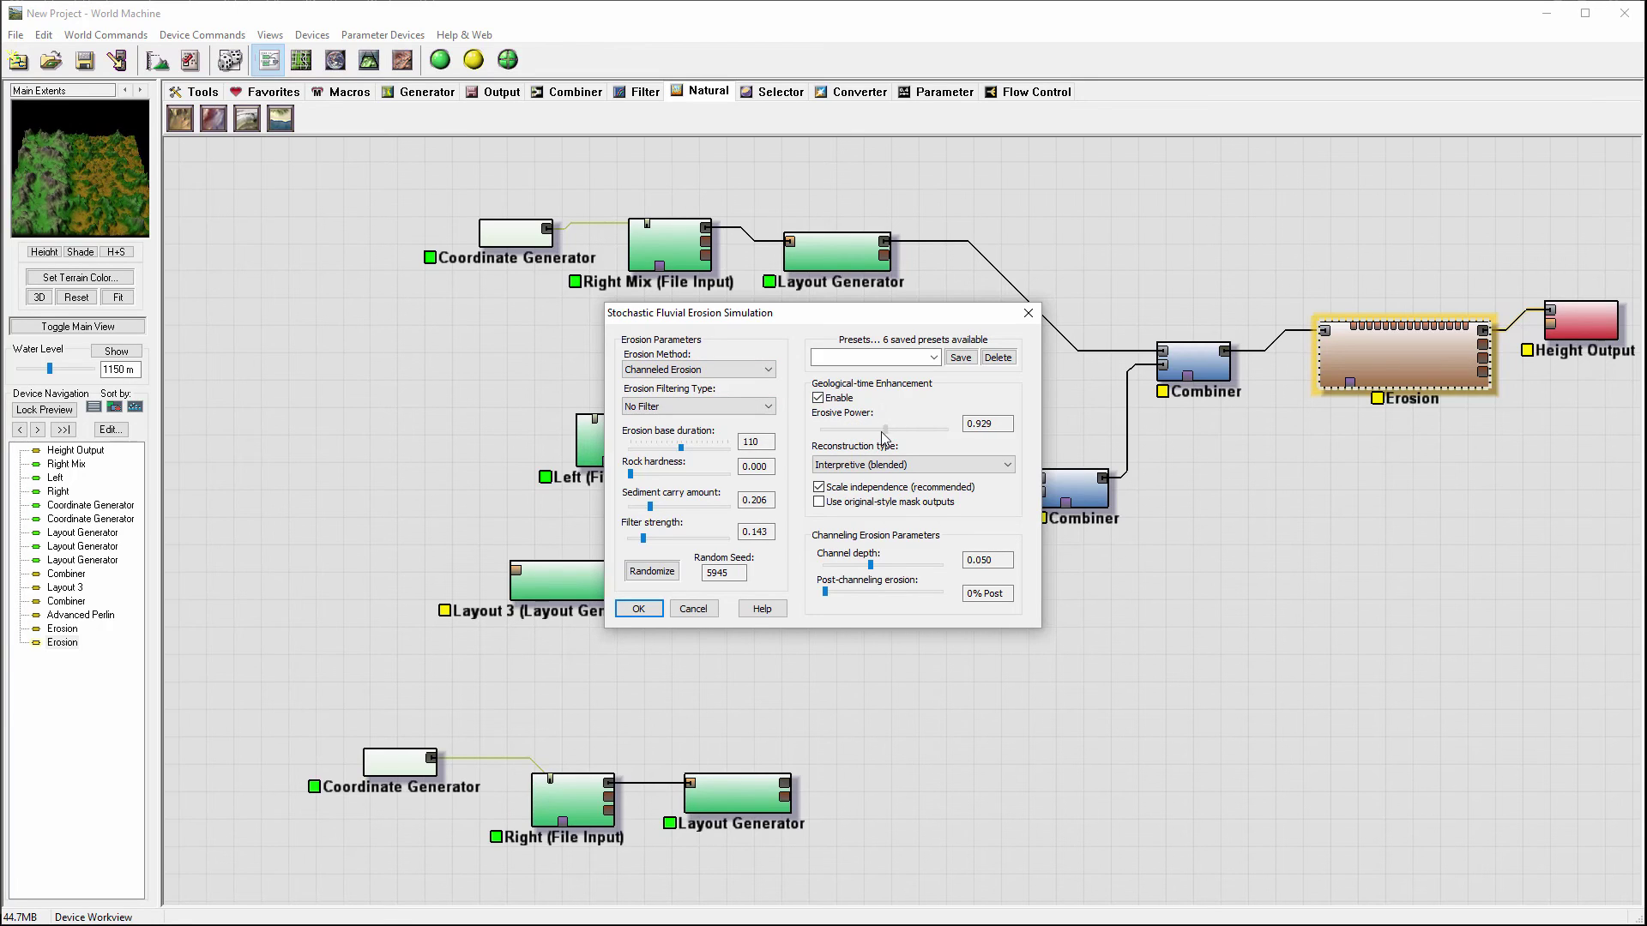
left_click(636, 609)
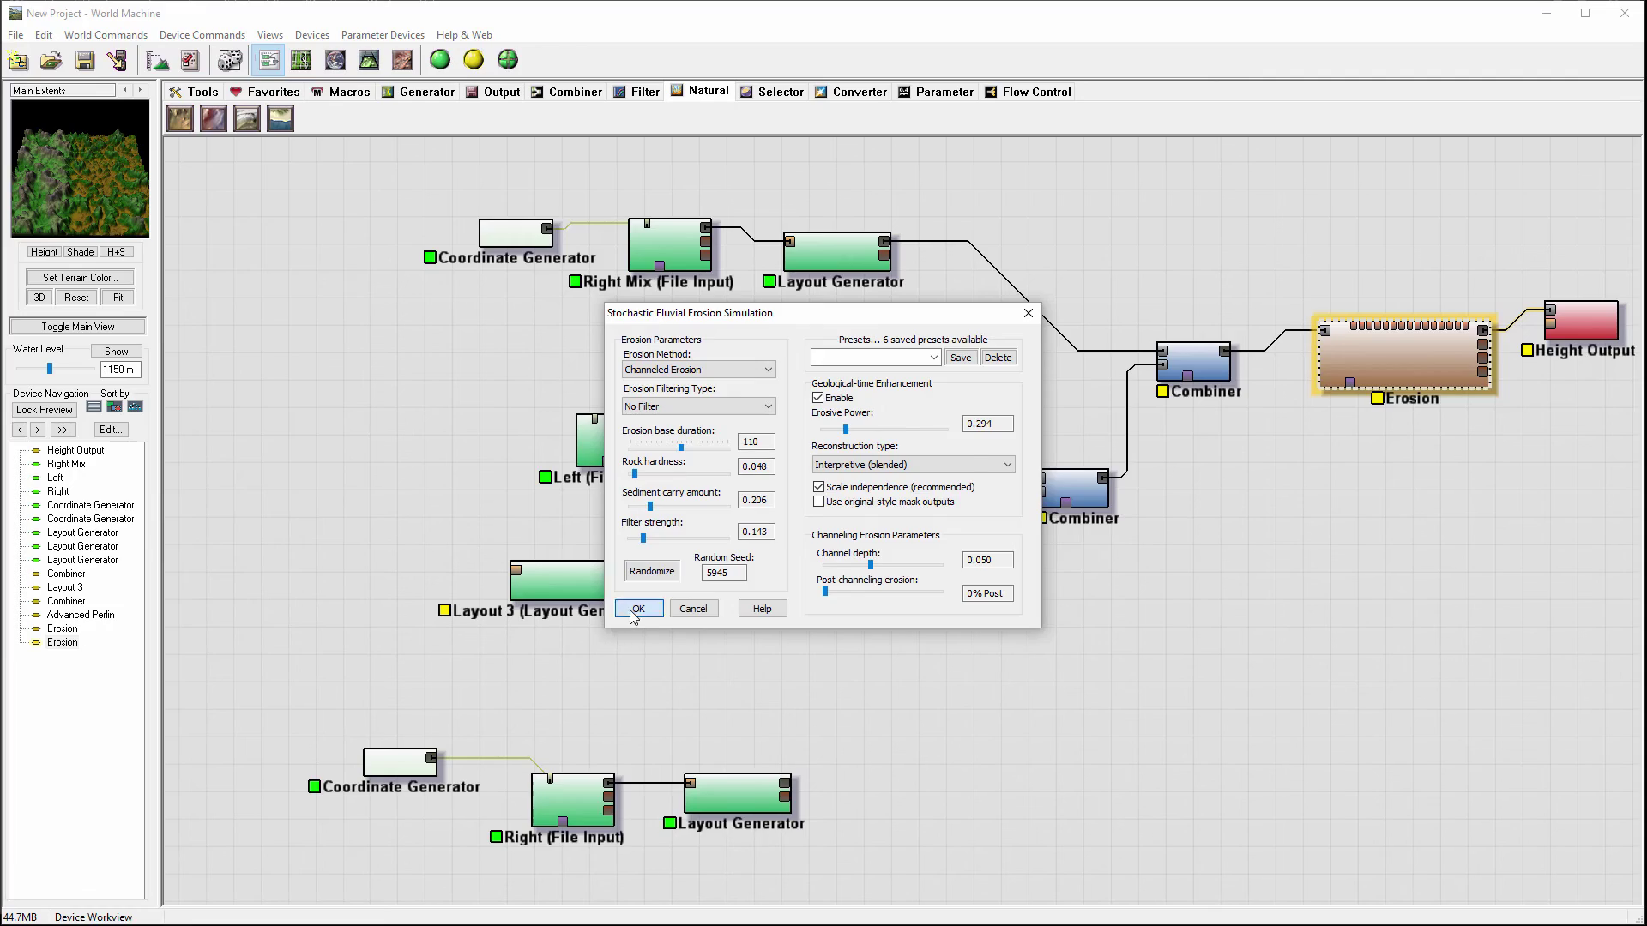
Build the terrain and examine the eroded seam between the two halves in the 3D view from several angles
left_click(440, 59)
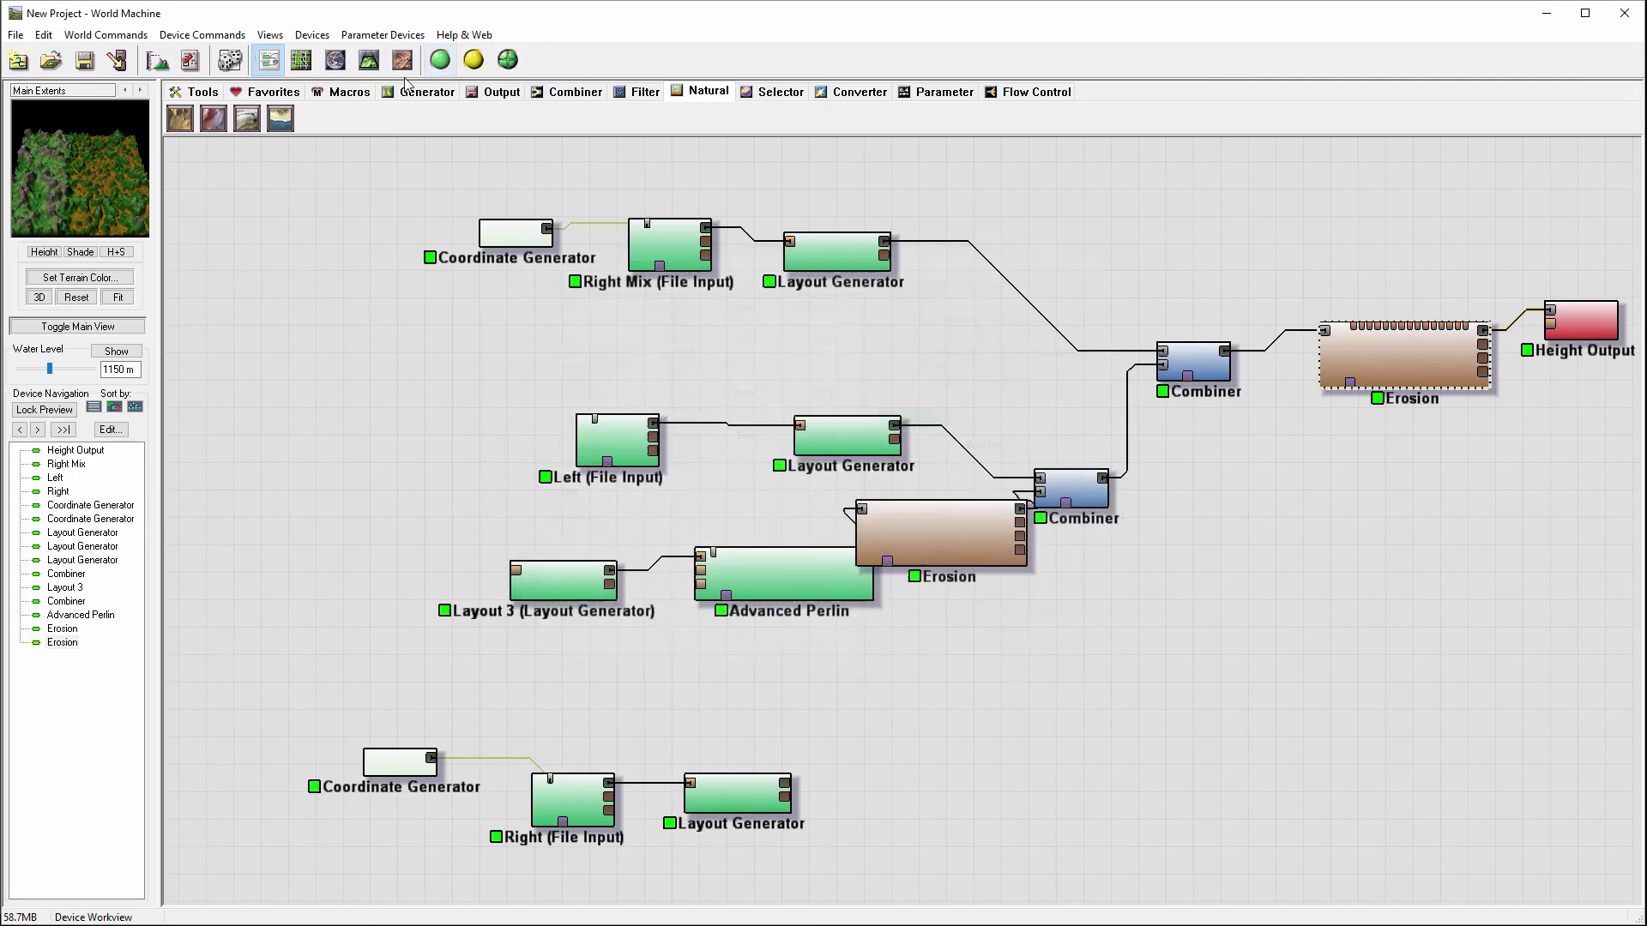
left_click(368, 60)
left_click_drag(443, 139, 883, 652)
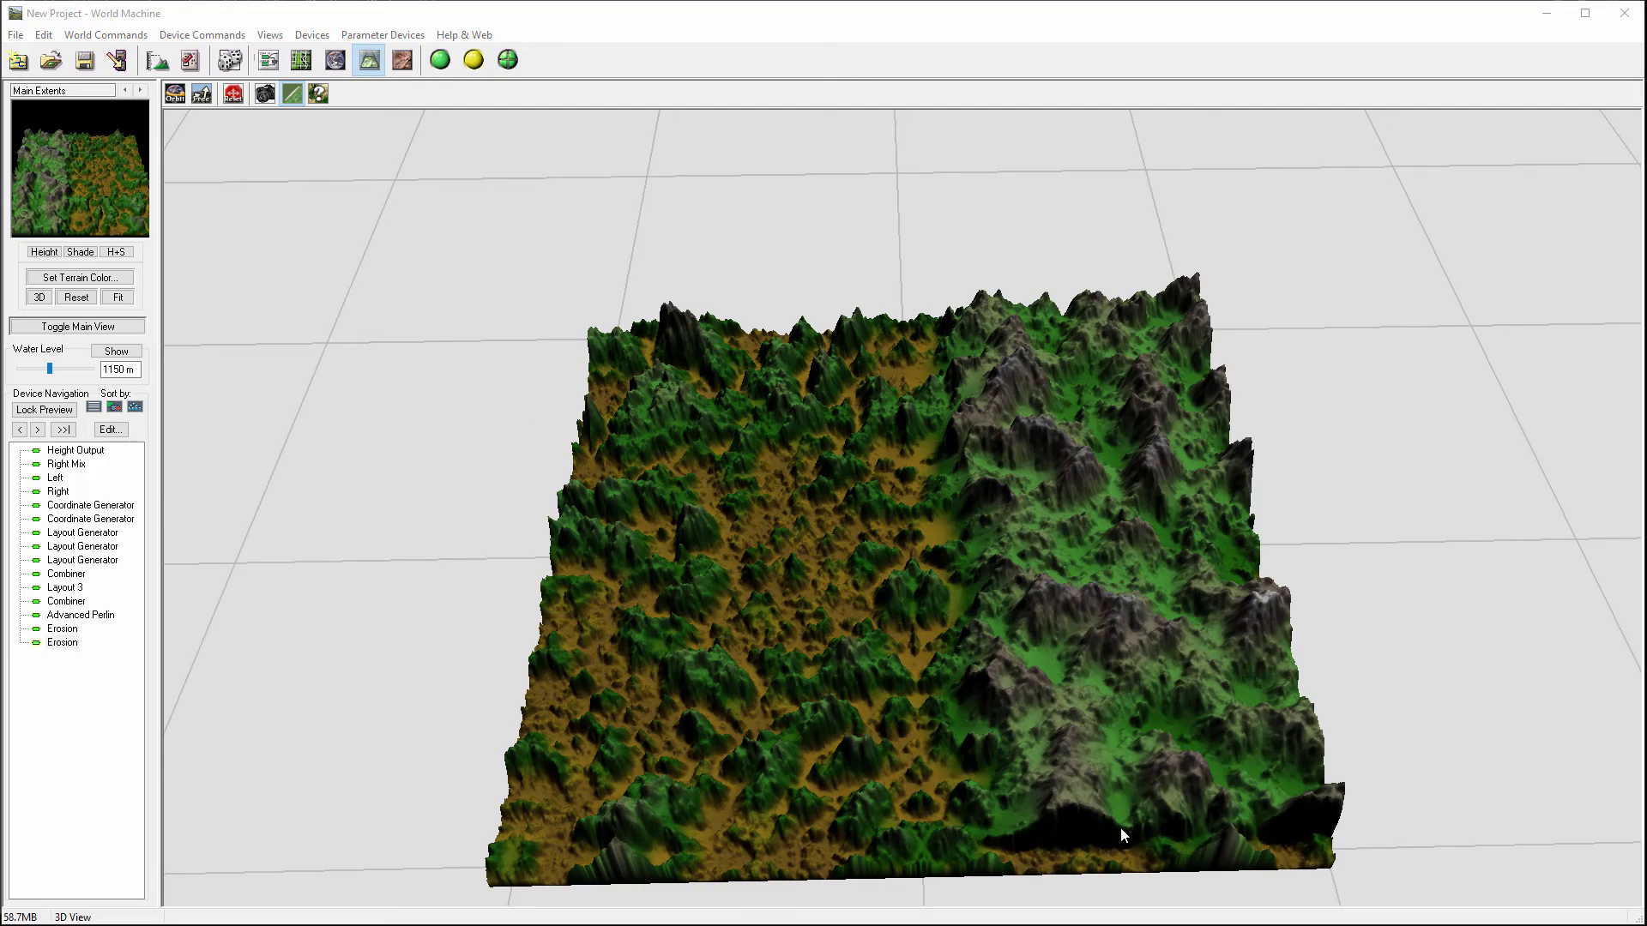
left_click_drag(902, 661, 491, 192)
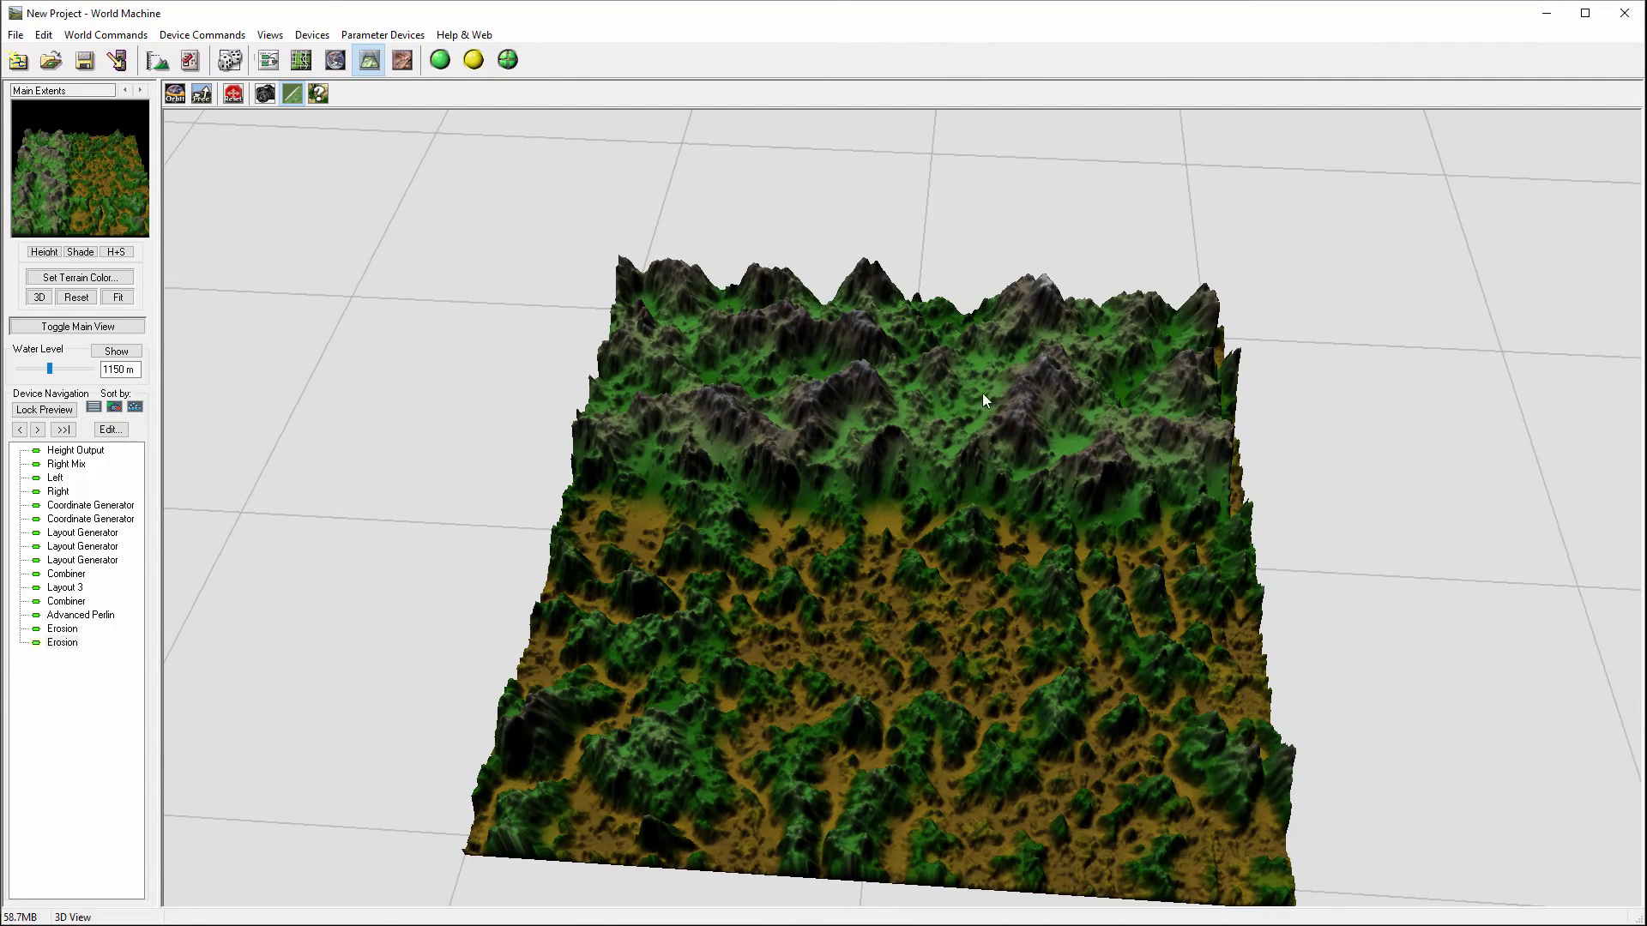
left_click_drag(981, 392, 929, 350)
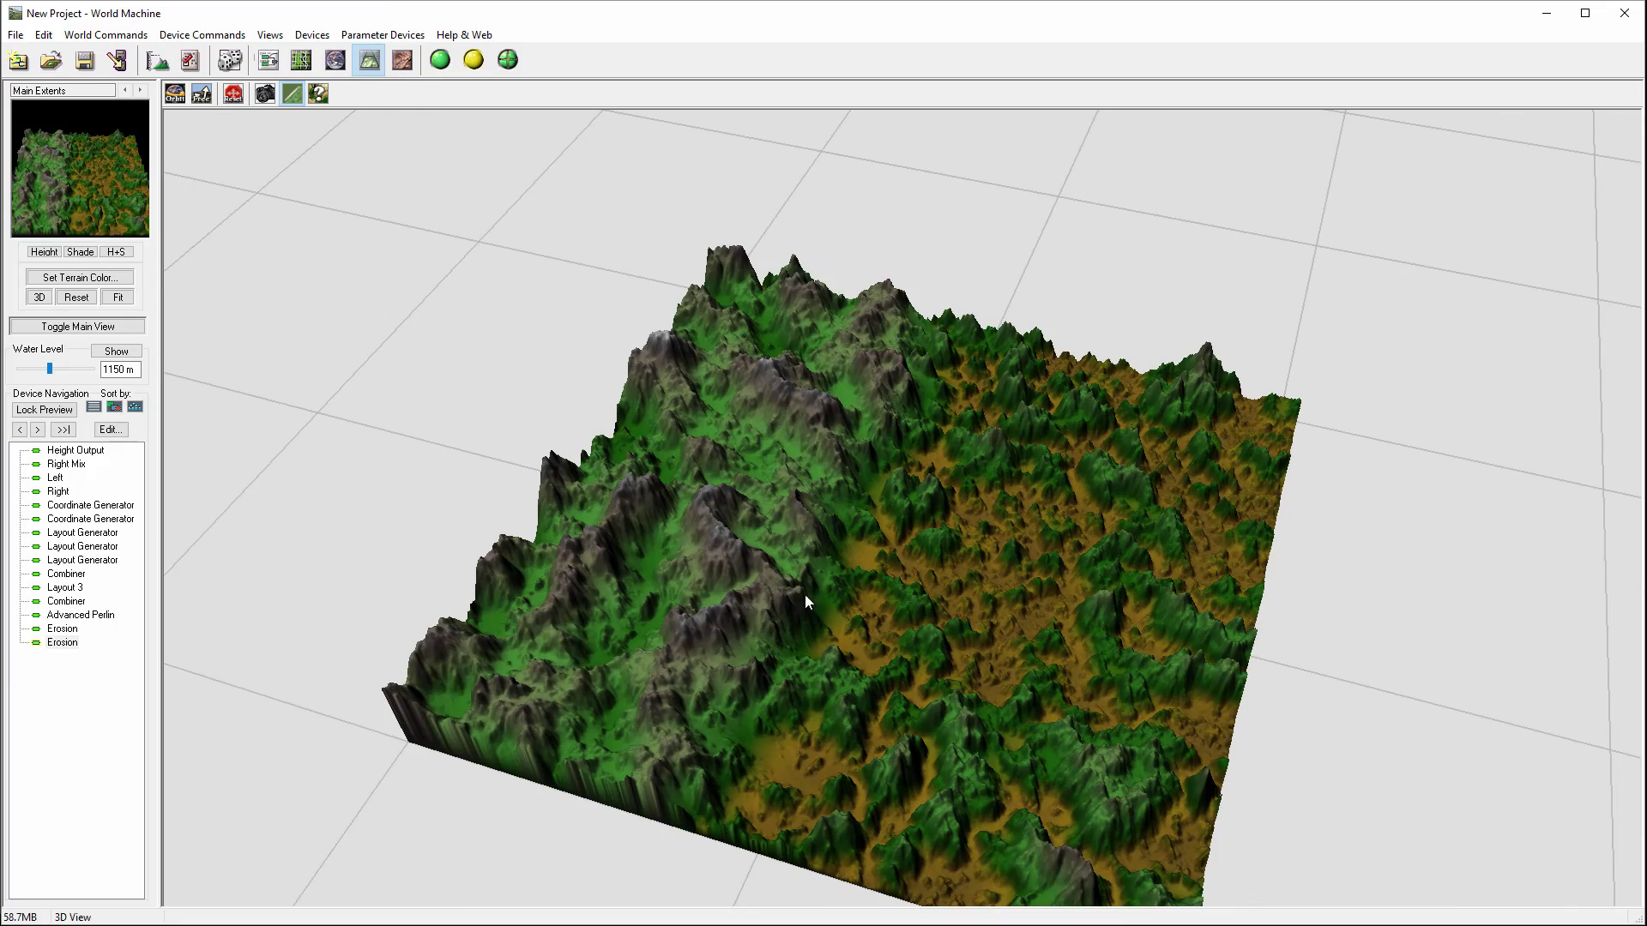
left_click_drag(980, 525, 681, 558)
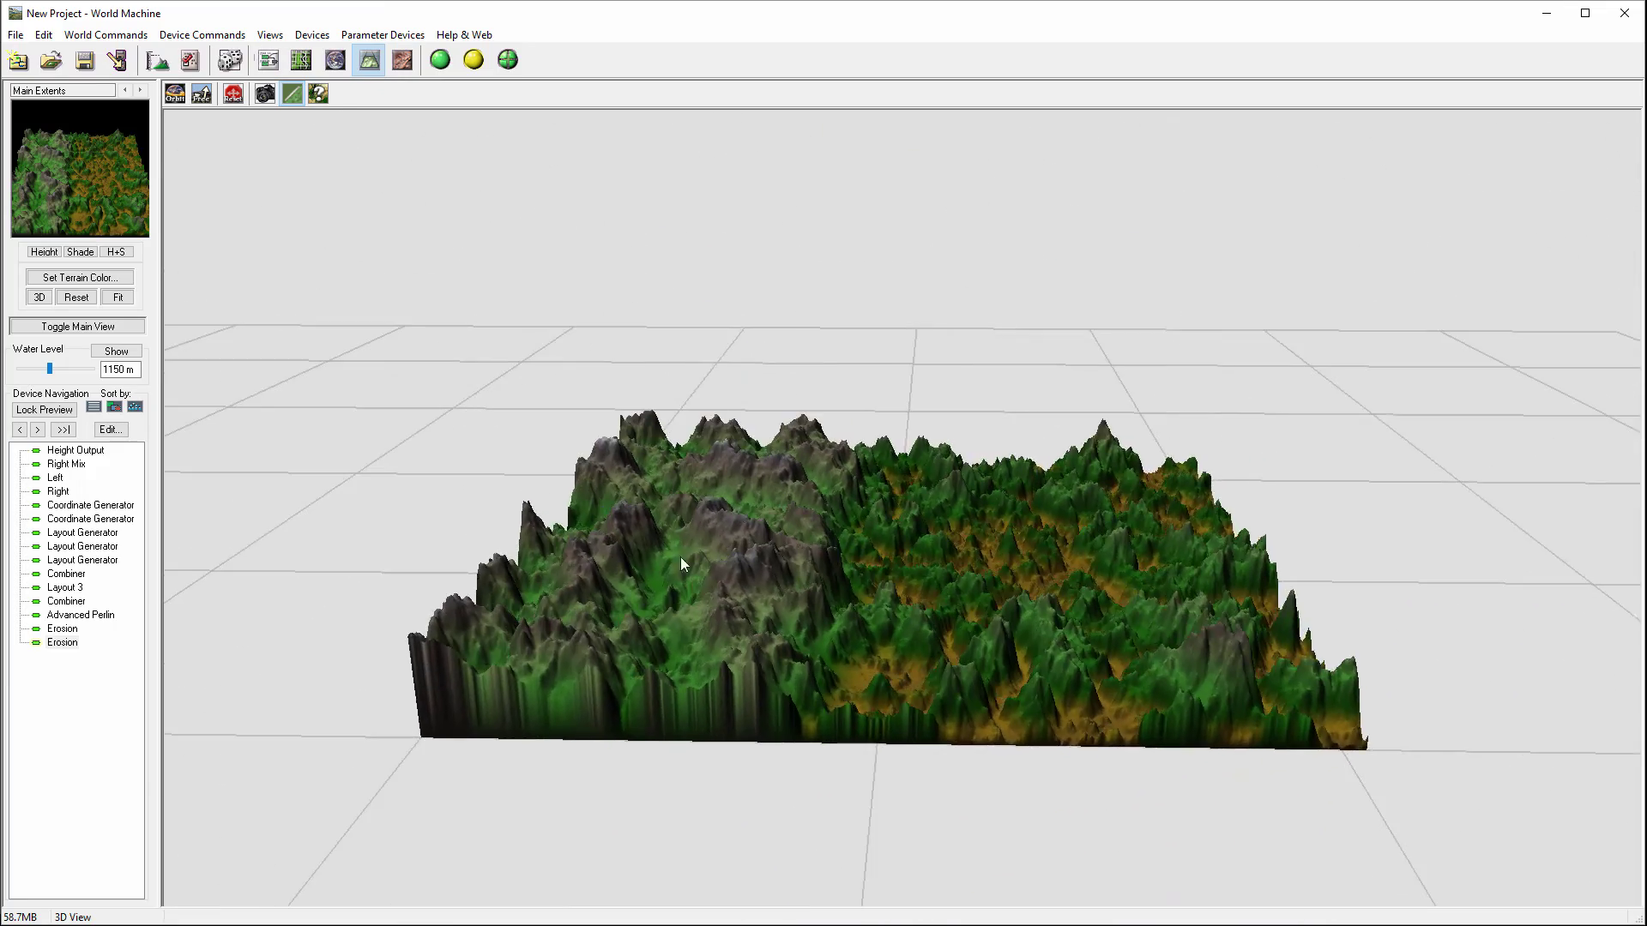
scroll(1016, 548, "up", 3)
left_click_drag(1018, 549, 543, 323)
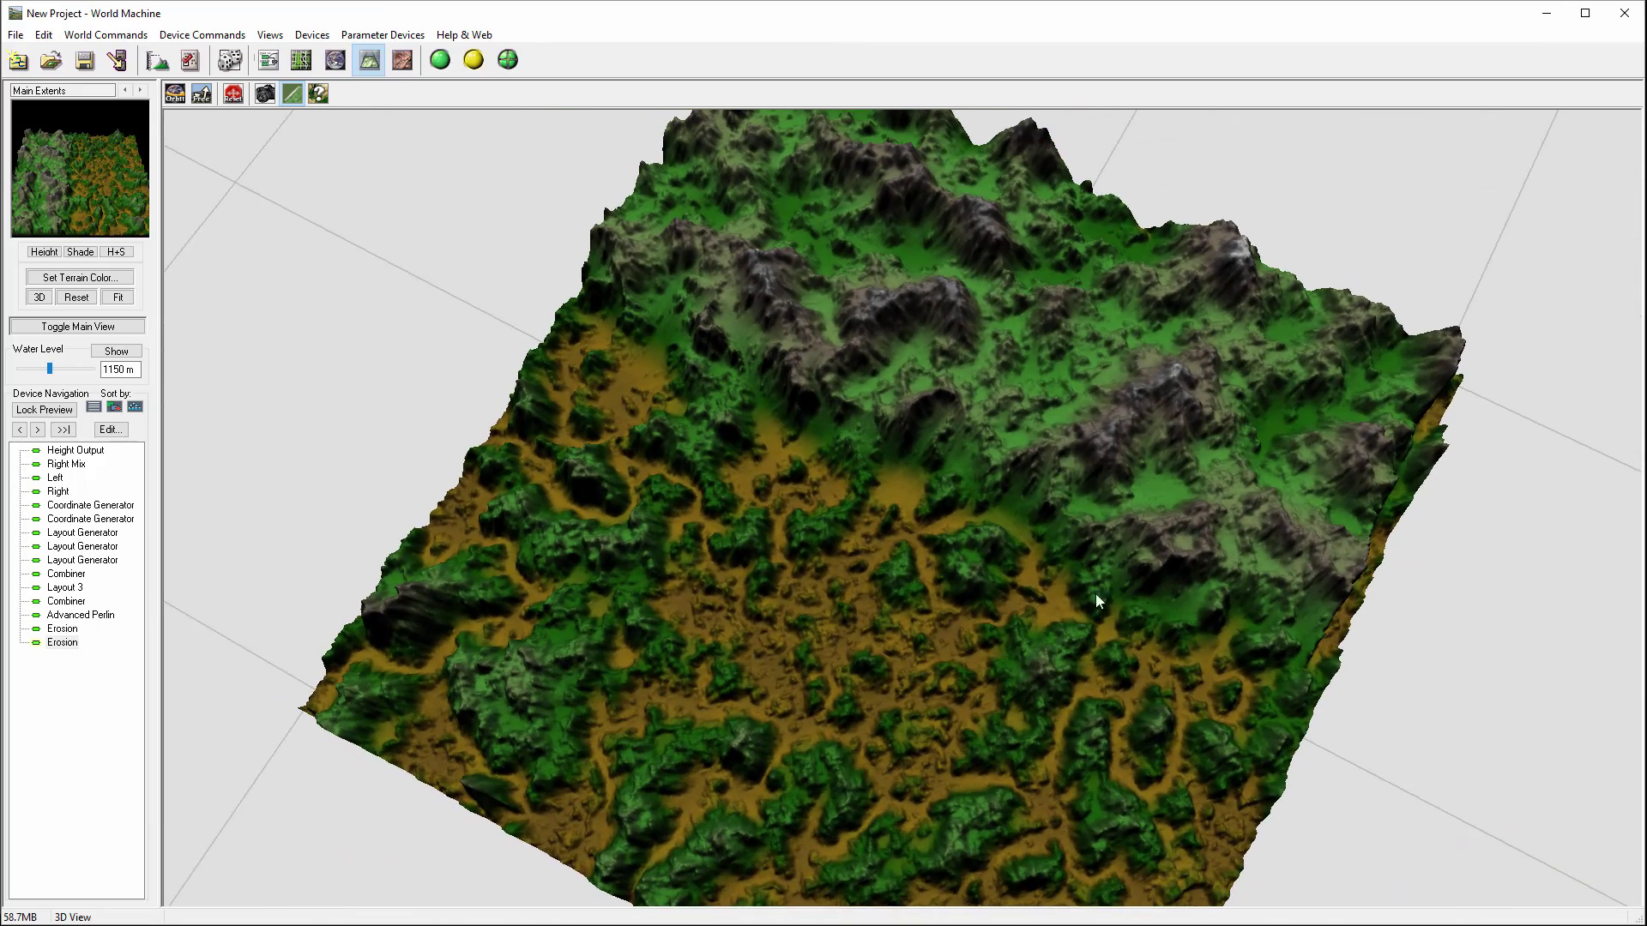
left_click_drag(1096, 598, 1104, 393)
Reposition the Left file input and its layout generator farther from the lower Combiner in the device network
left_click(269, 59)
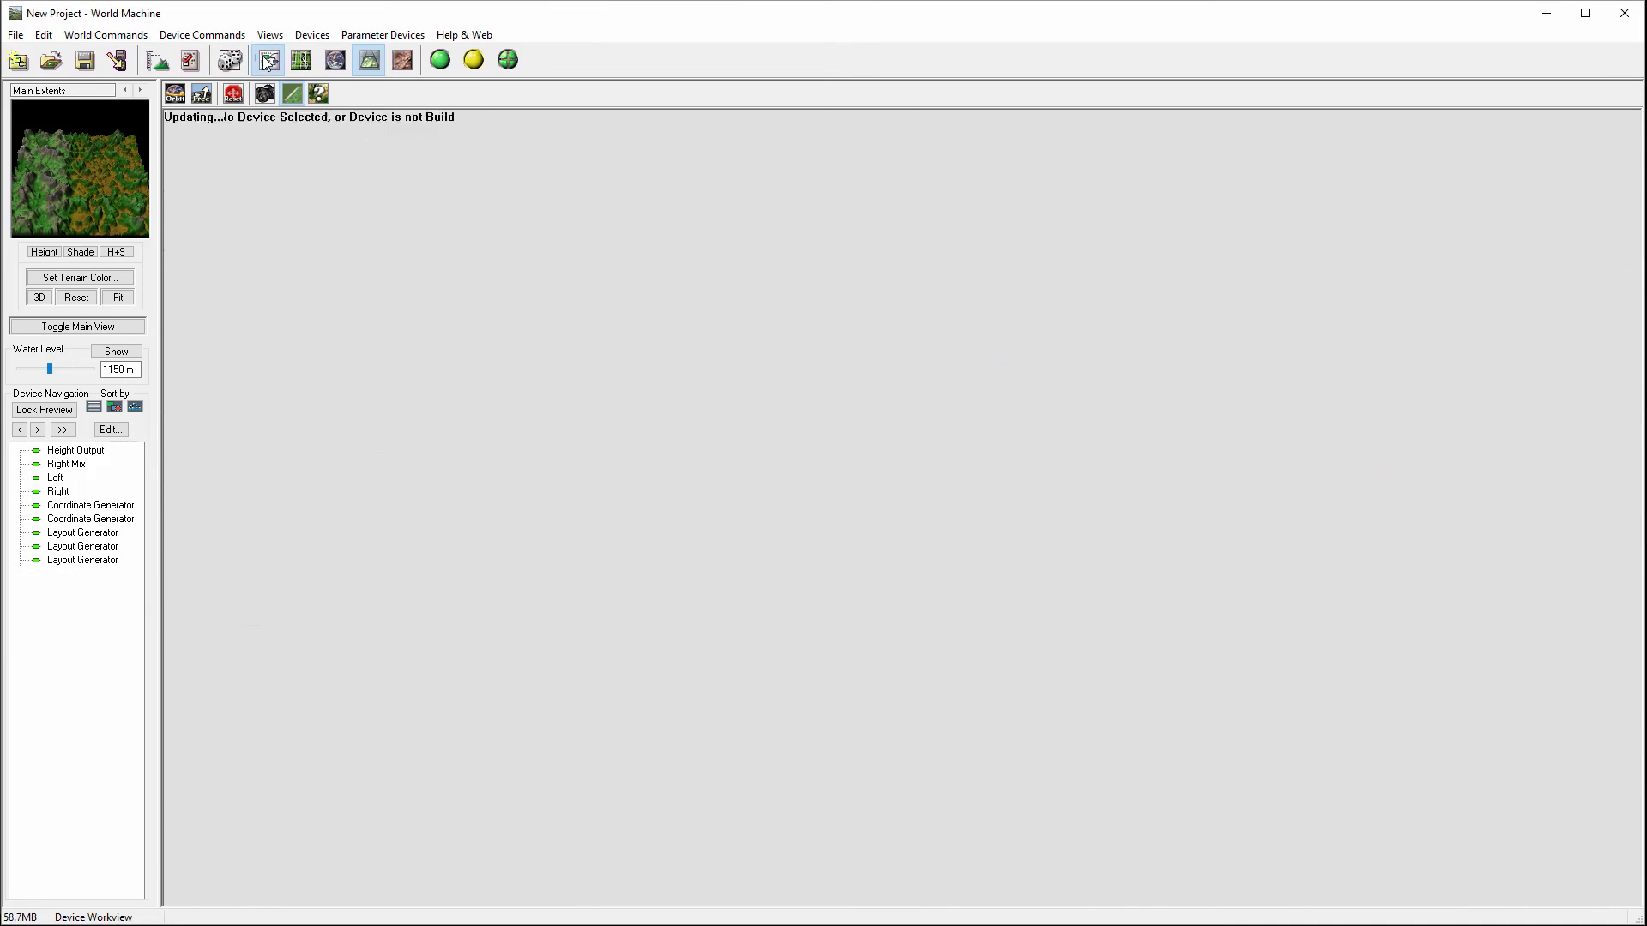
left_click_drag(621, 434, 526, 419)
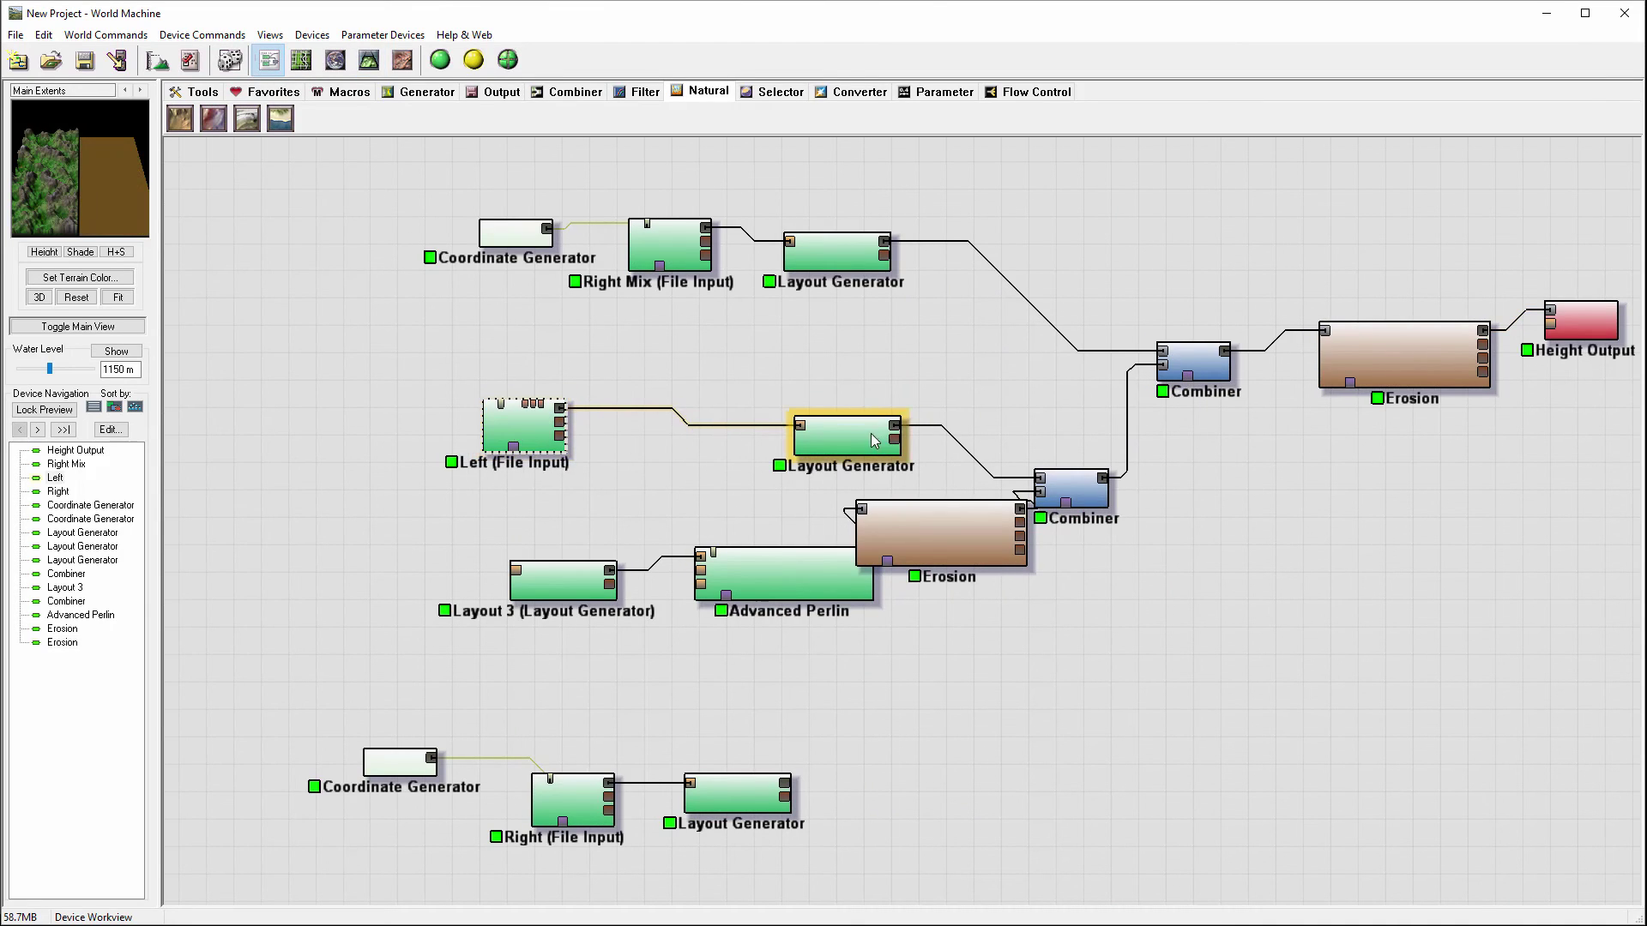
left_click_drag(875, 437, 793, 403)
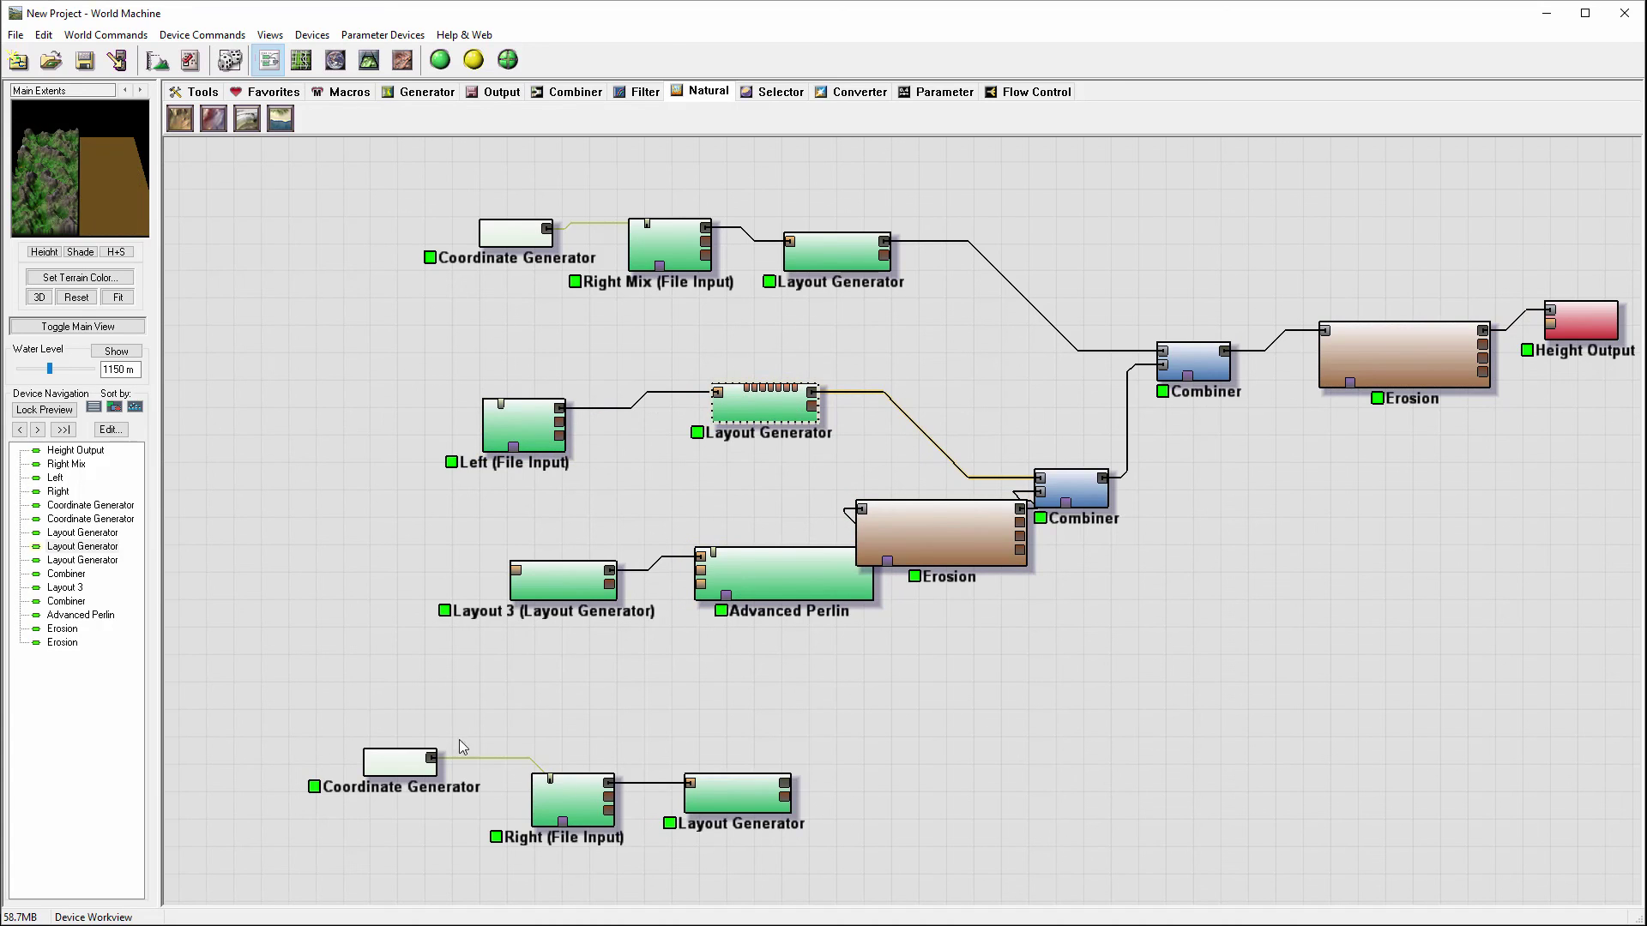
left_click(723, 796)
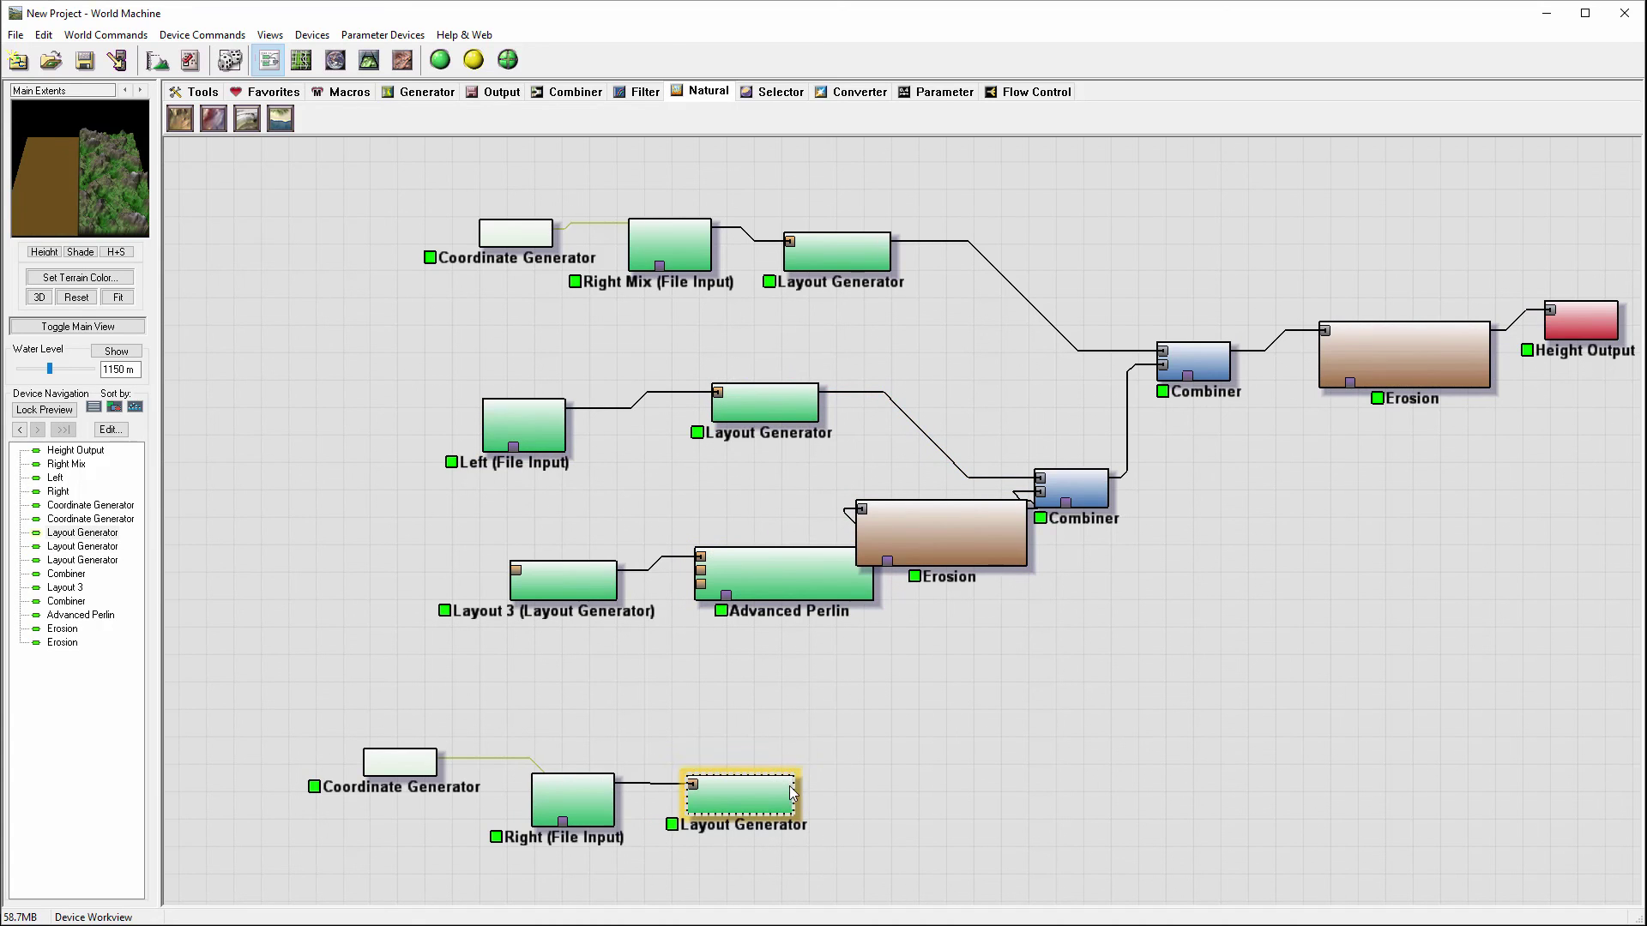
left_click_drag(785, 782, 1073, 734)
Spread out Layout 3, Advanced Perlin, its Erosion and the lower Combiner so that the devices no longer overlap
left_click_drag(849, 573, 819, 532)
left_click_drag(566, 583, 492, 566)
left_click(789, 519)
left_click_drag(789, 519, 735, 519)
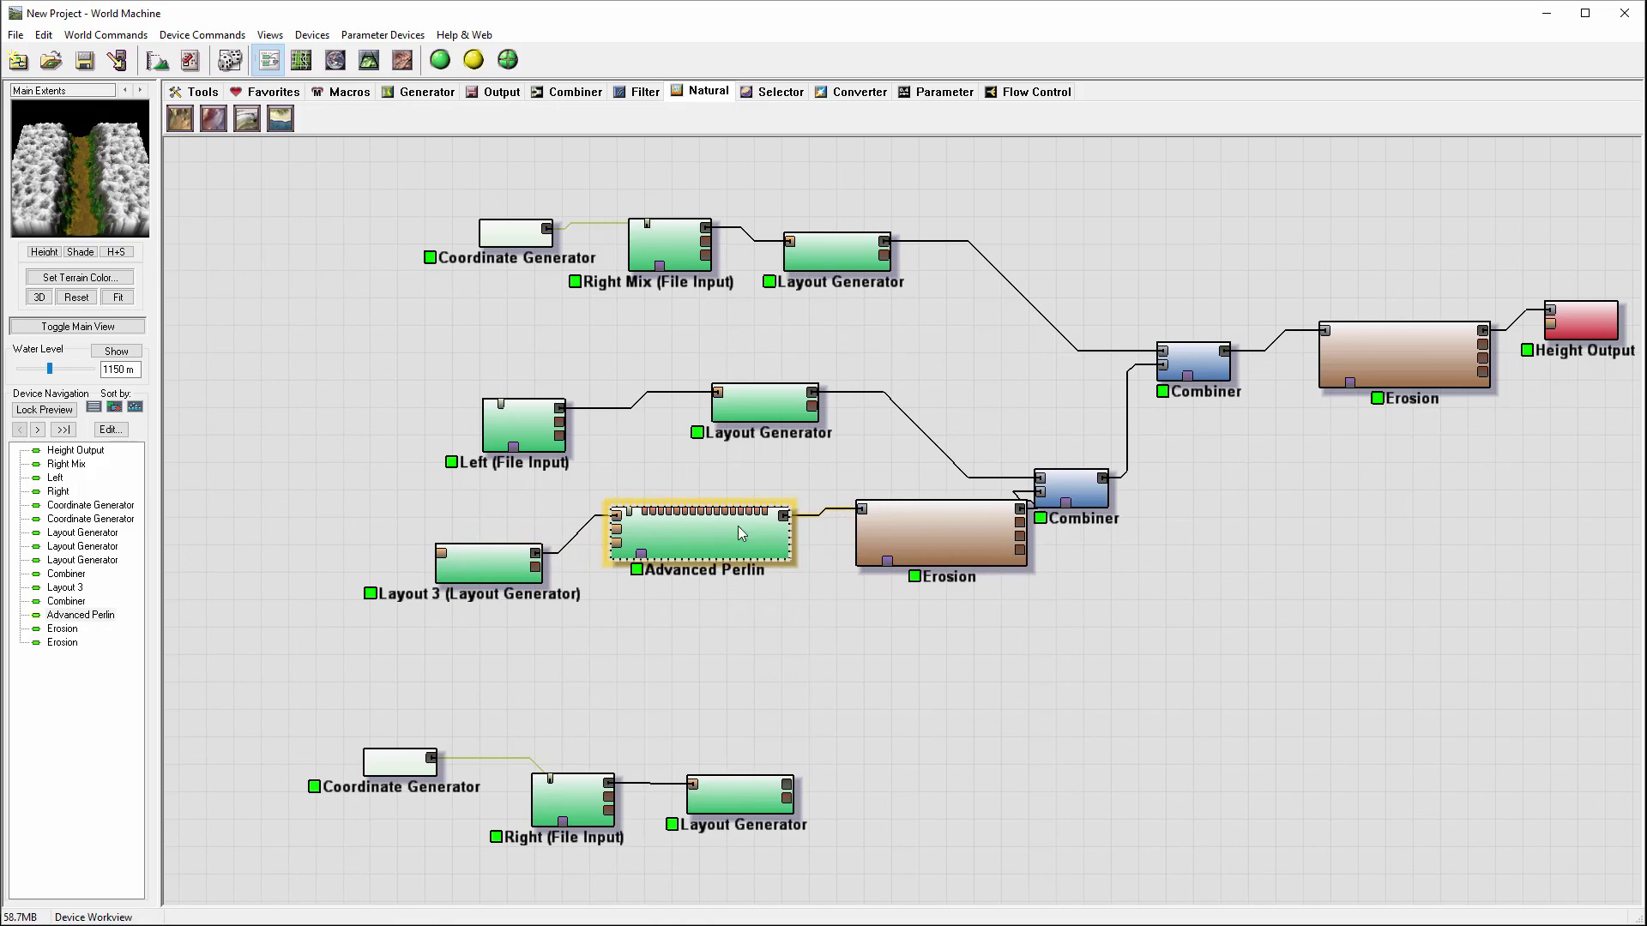
left_click_drag(1078, 487, 1100, 449)
left_click(956, 542)
left_click_drag(955, 542, 934, 549)
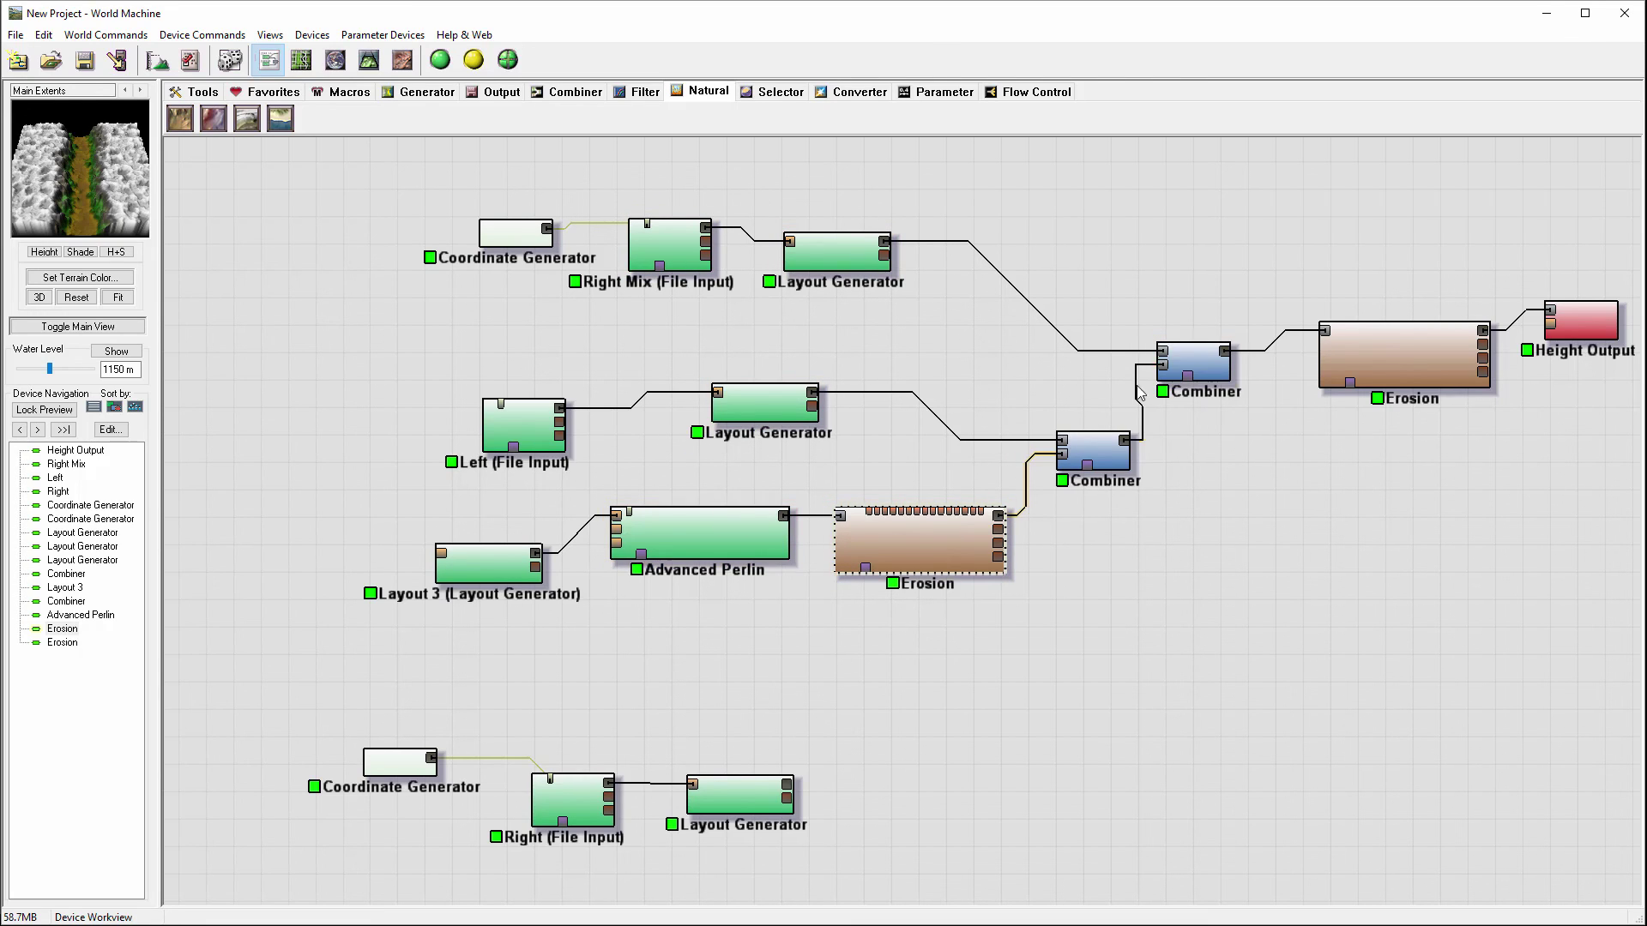
Inspect the layouts of the generators fed by Right Mix and Left, and return to the device network
left_click(753, 410)
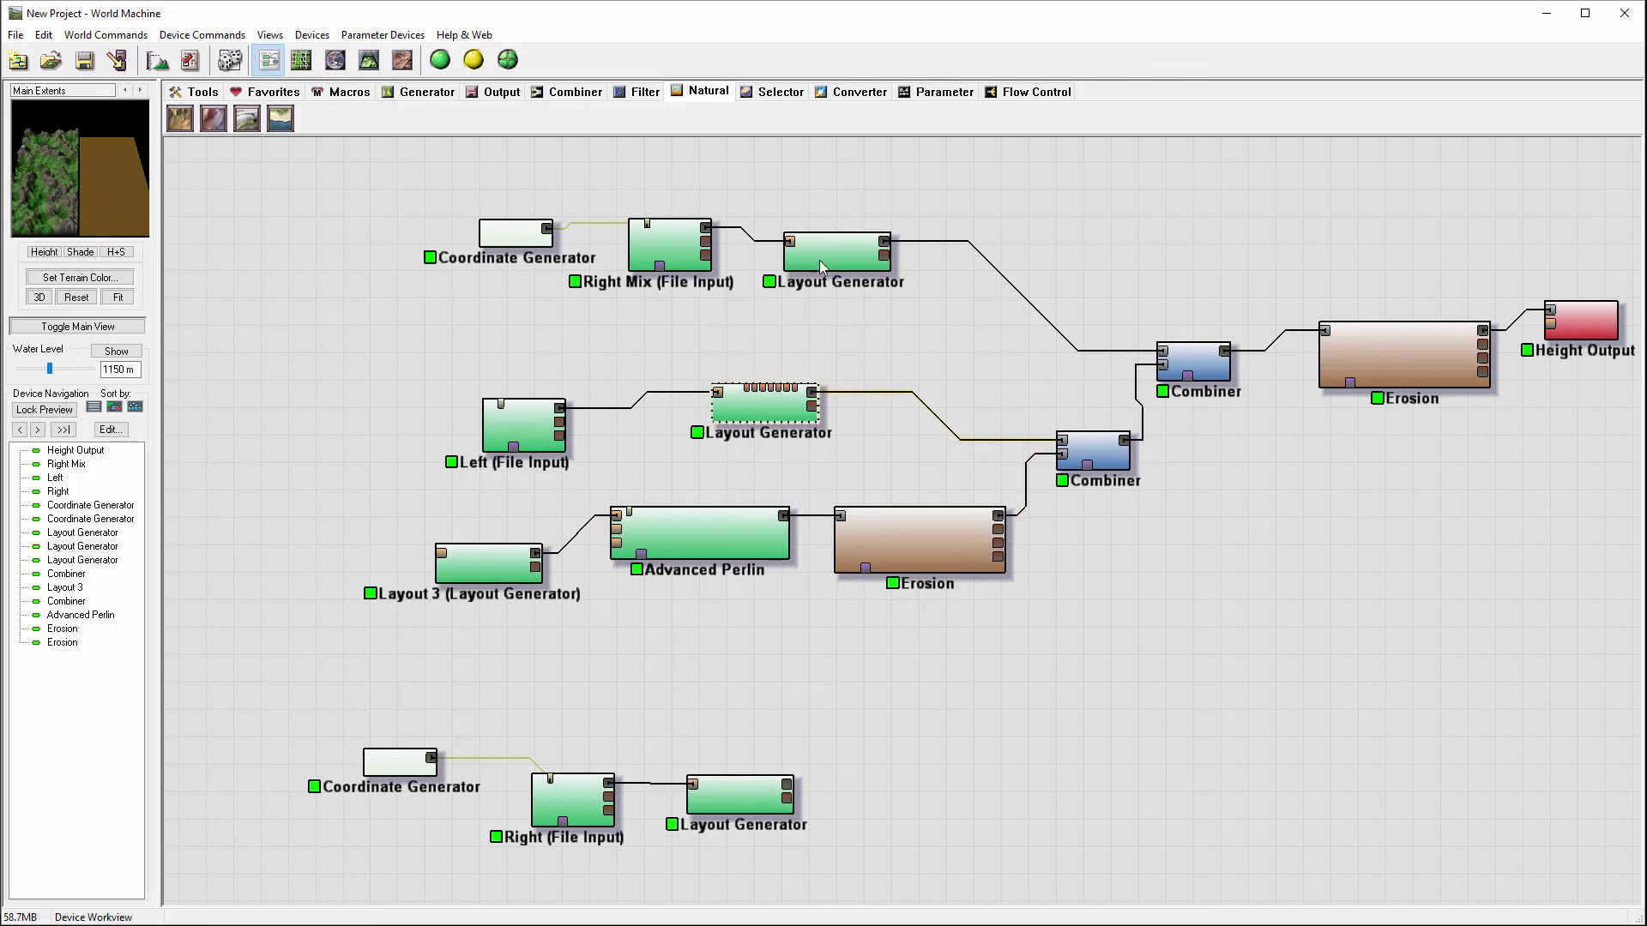
double_click(850, 248)
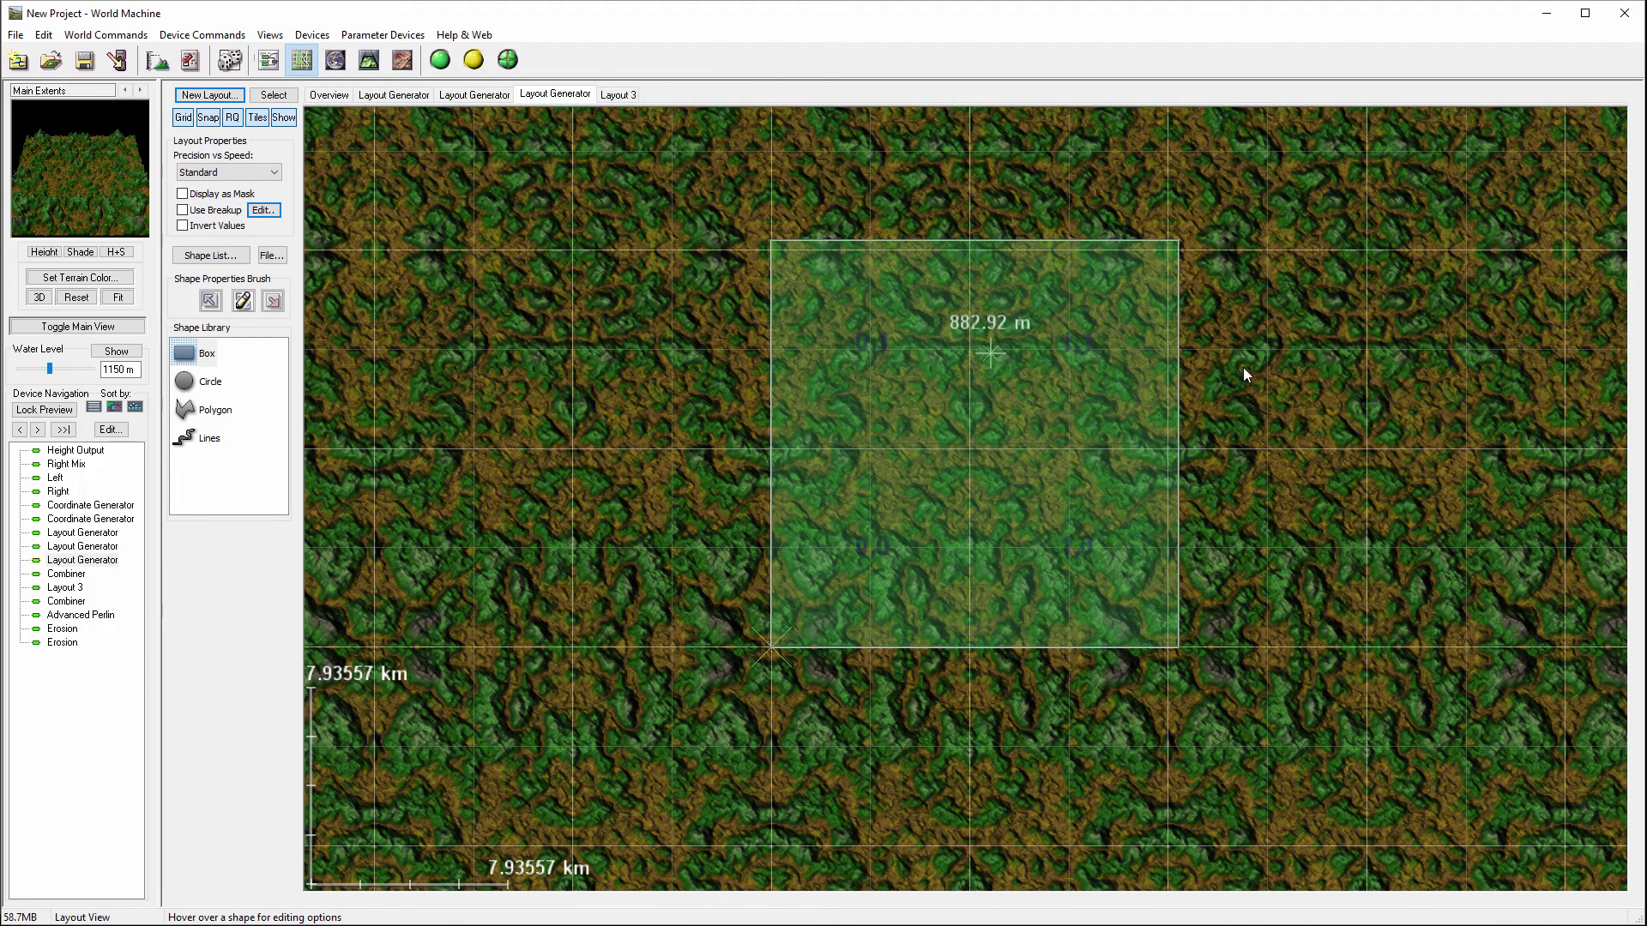
left_click(268, 60)
double_click(764, 399)
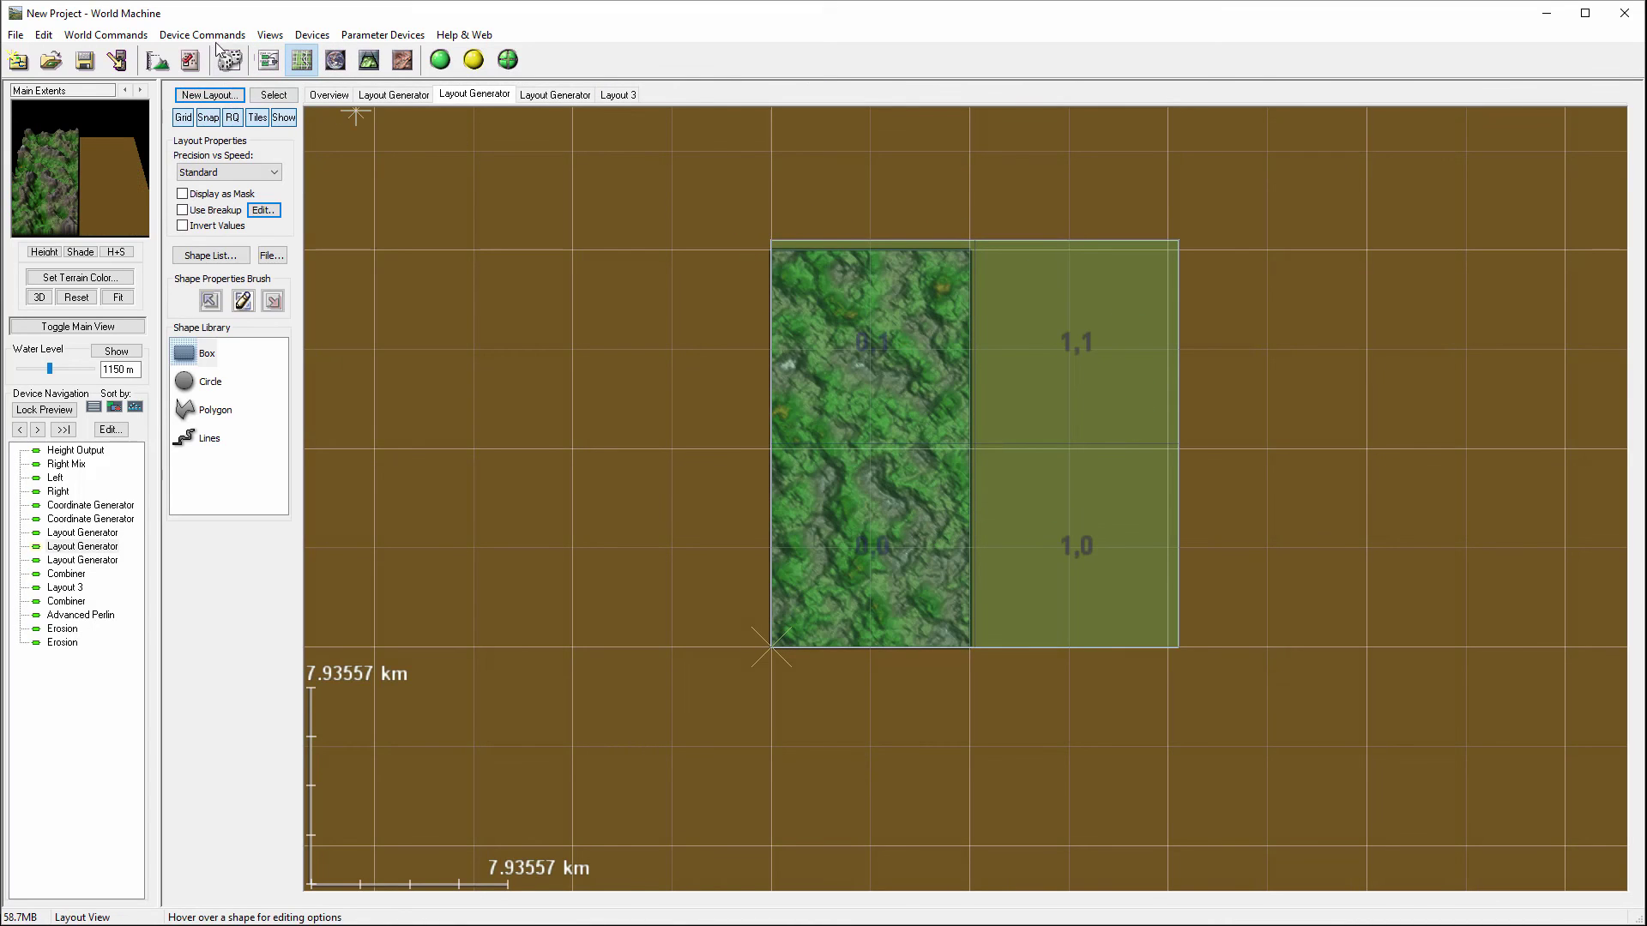
left_click(267, 60)
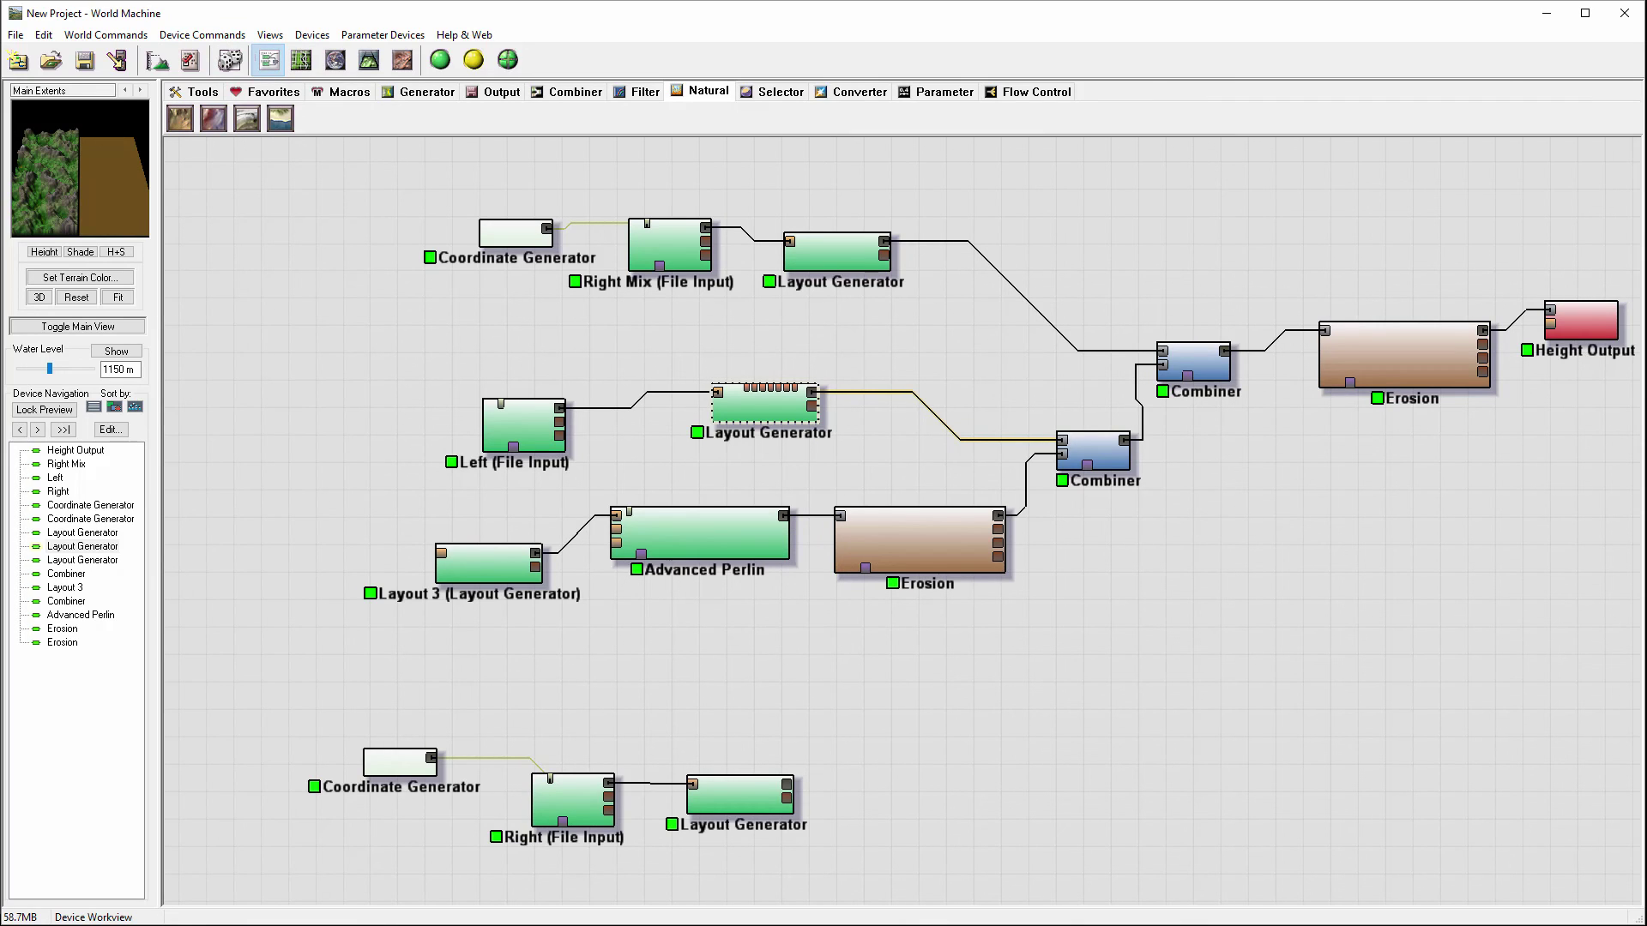